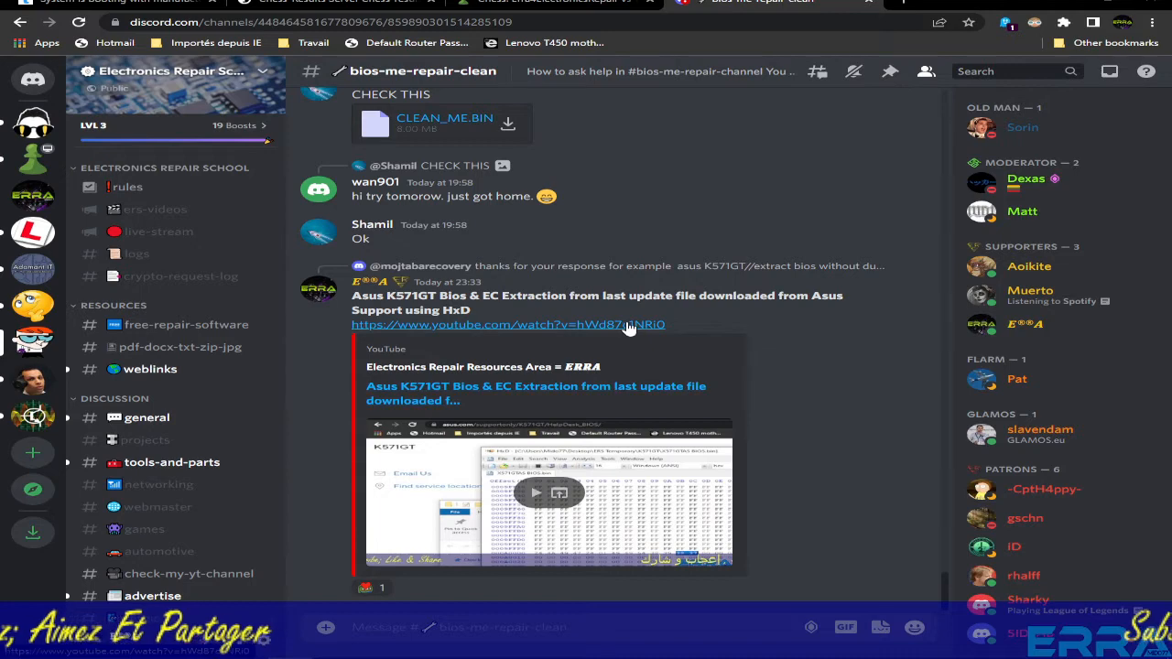
- Scroll back and forth through the Discord channel history, reading older messages
scroll(628, 328, "up", 5)
scroll(628, 325, "up", 5)
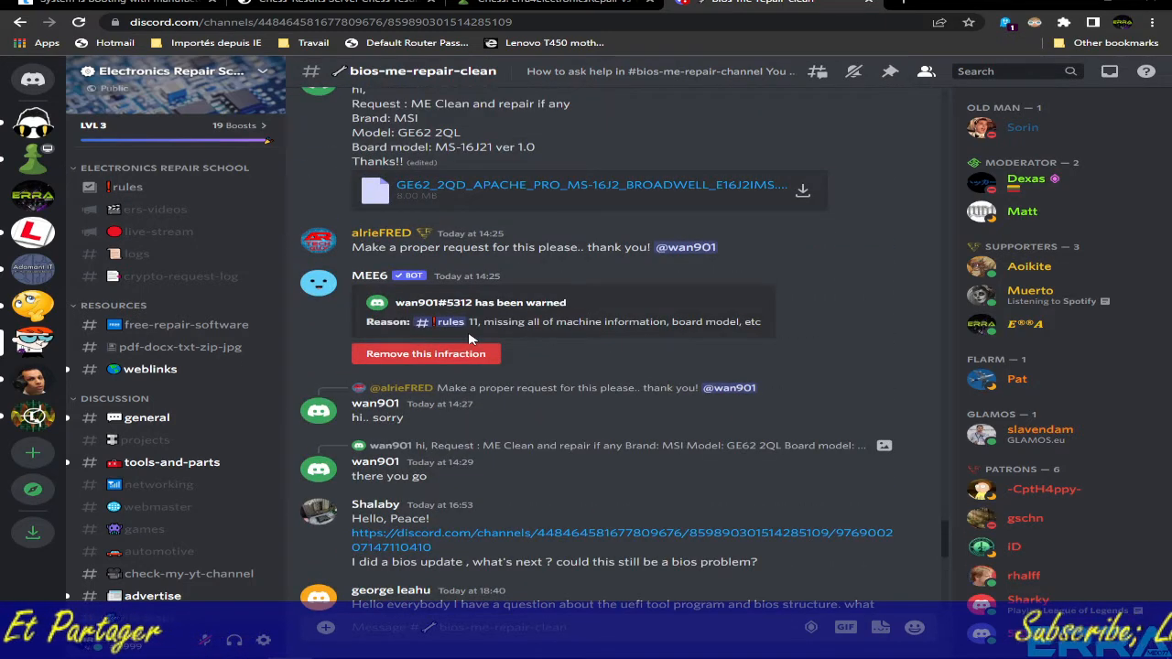
scroll(536, 354, "up", 10)
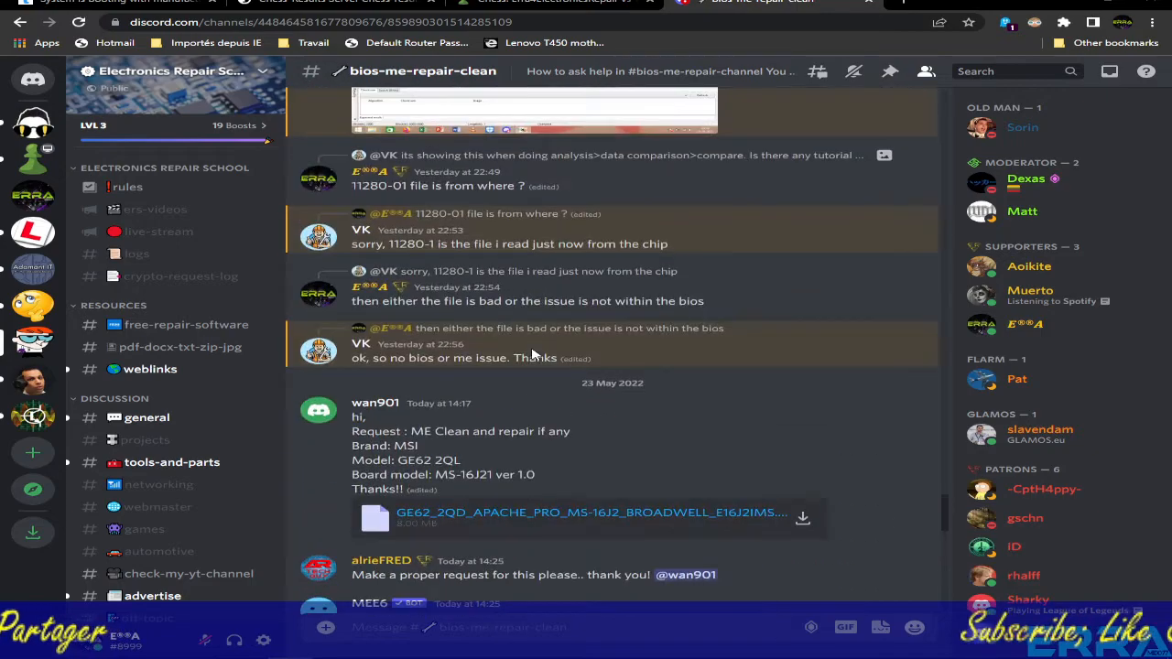
scroll(535, 354, "up", 5)
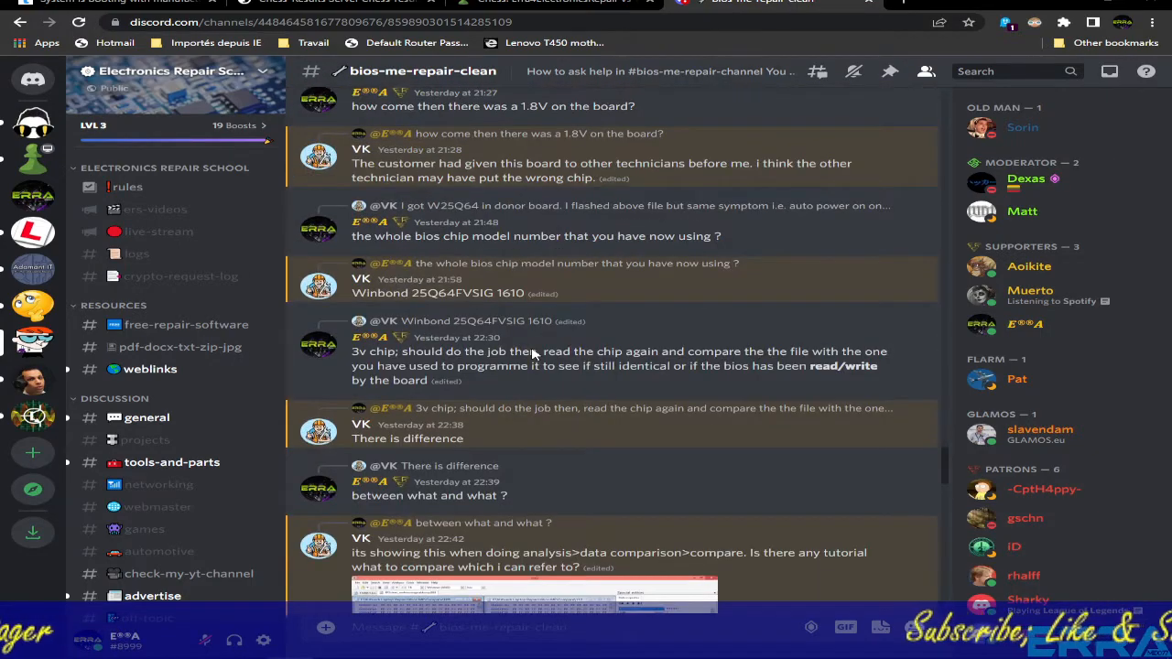
scroll(535, 354, "up", 10)
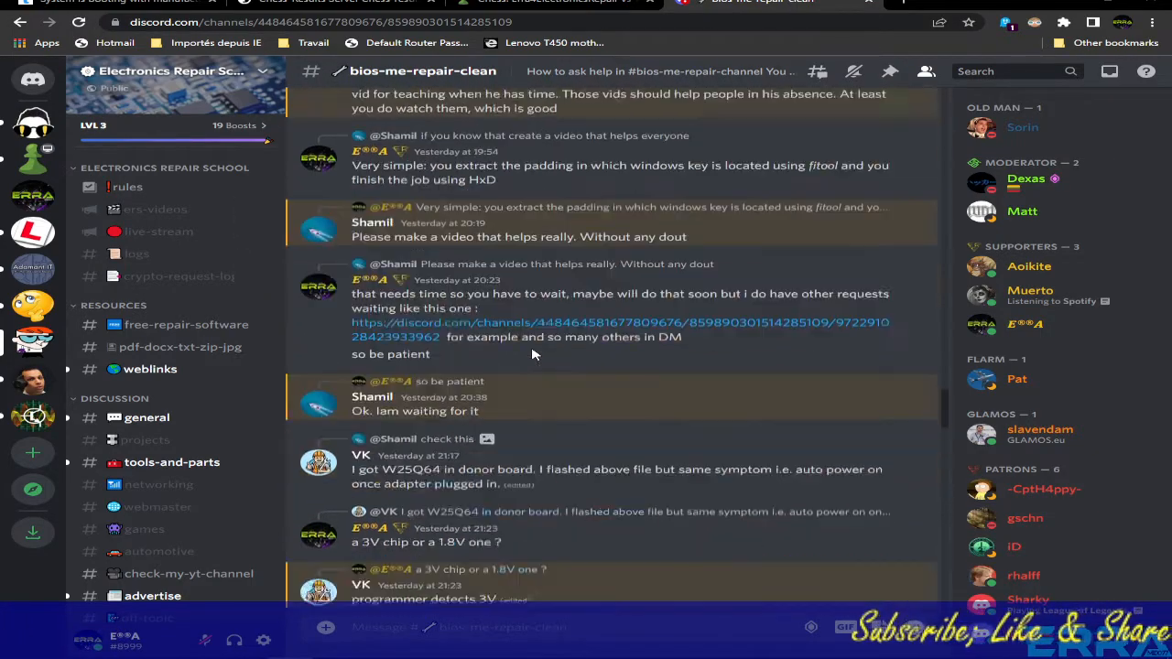
scroll(536, 354, "up", 10)
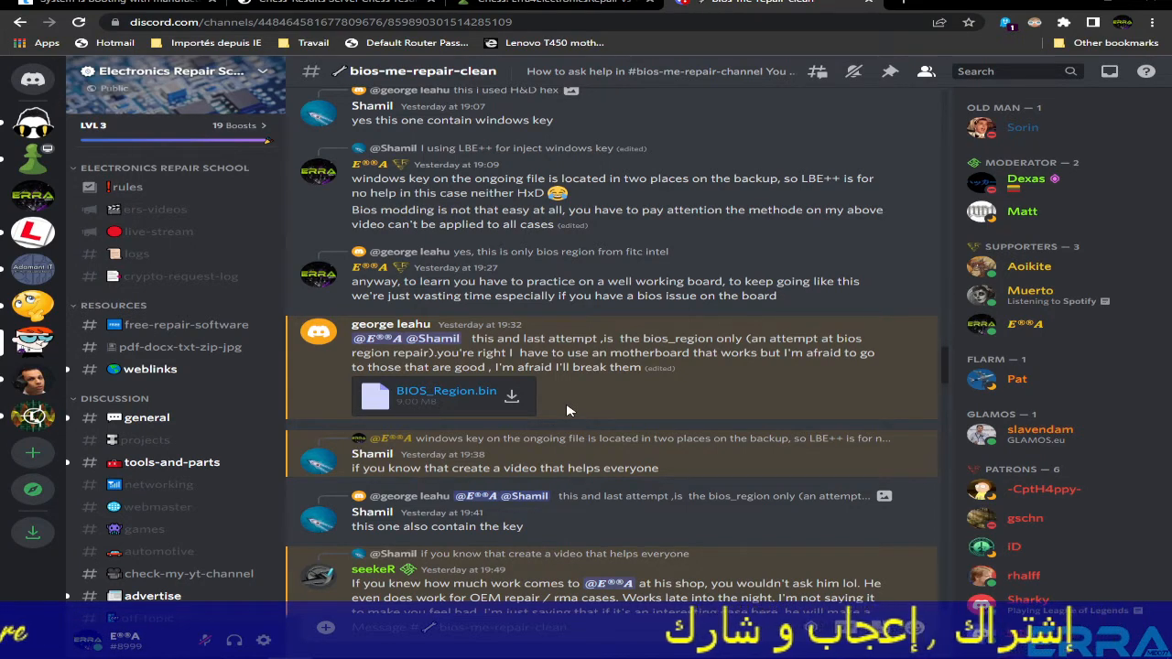
scroll(567, 411, "up", 6)
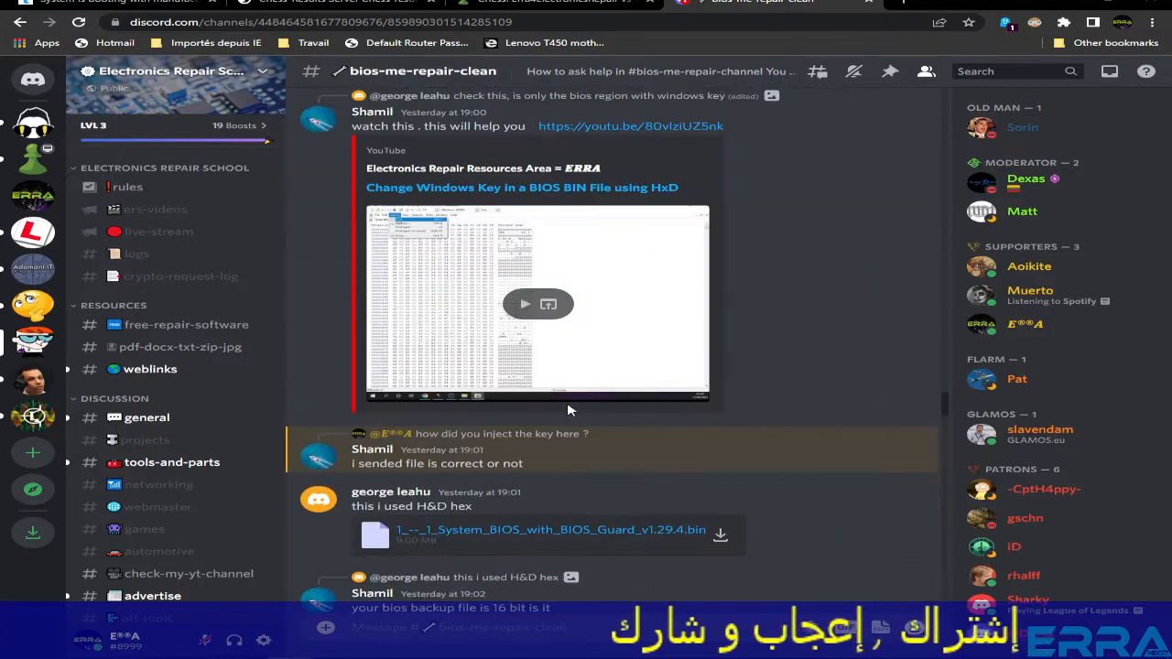
scroll(568, 411, "up", 15)
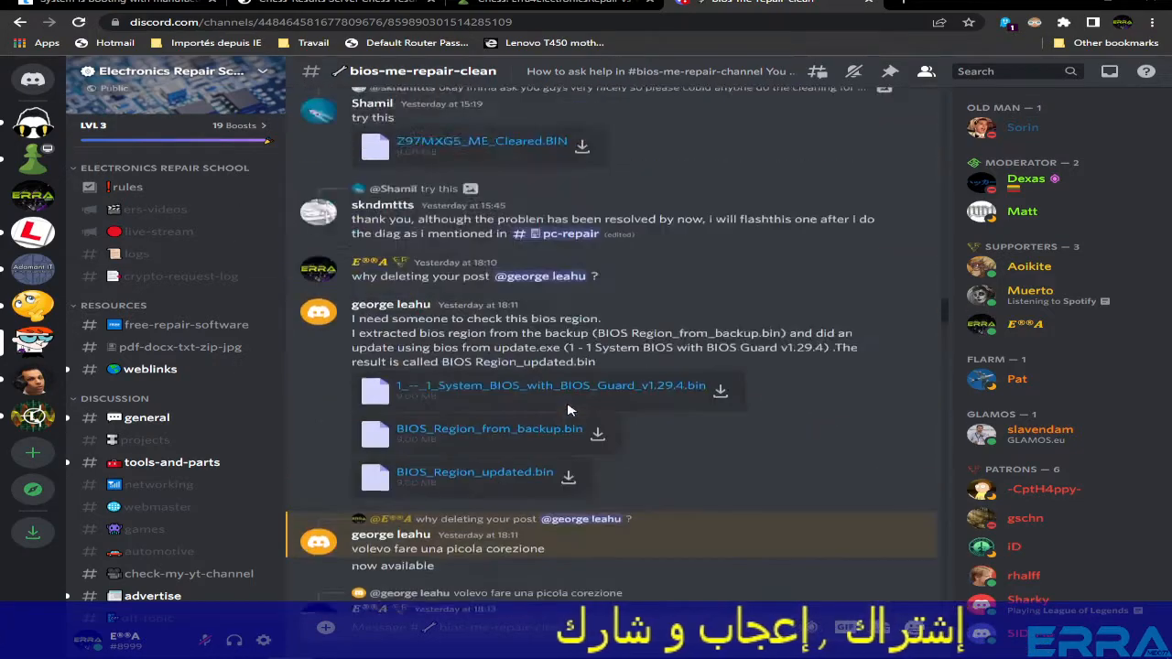
scroll(568, 411, "up", 15)
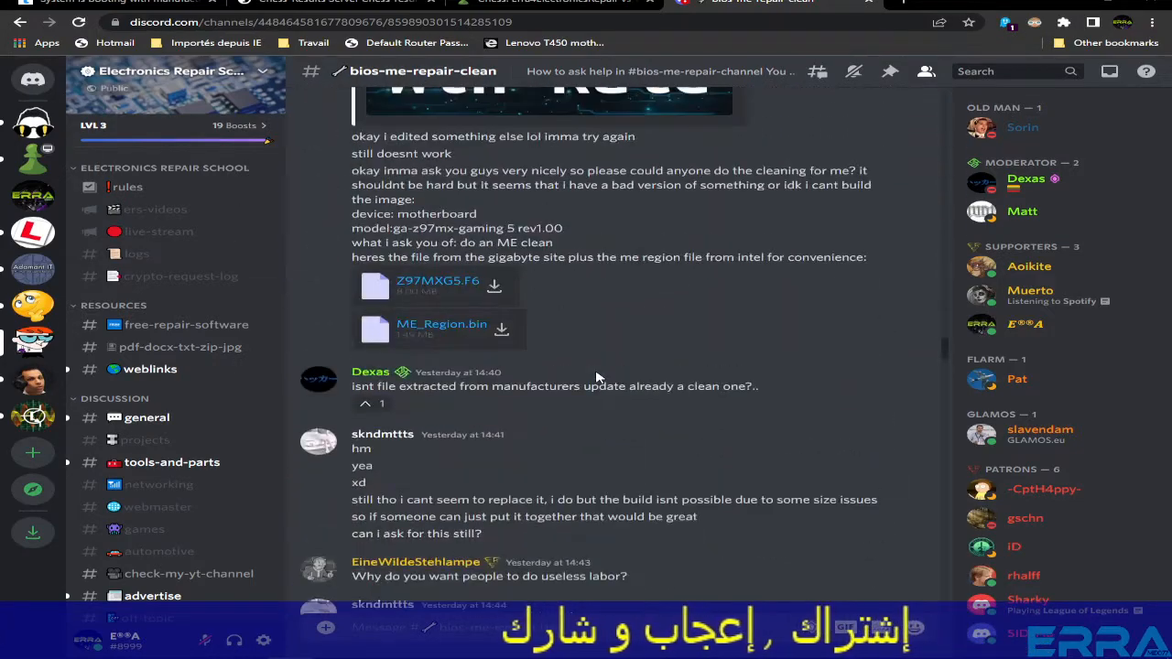
scroll(595, 378, "up", 12)
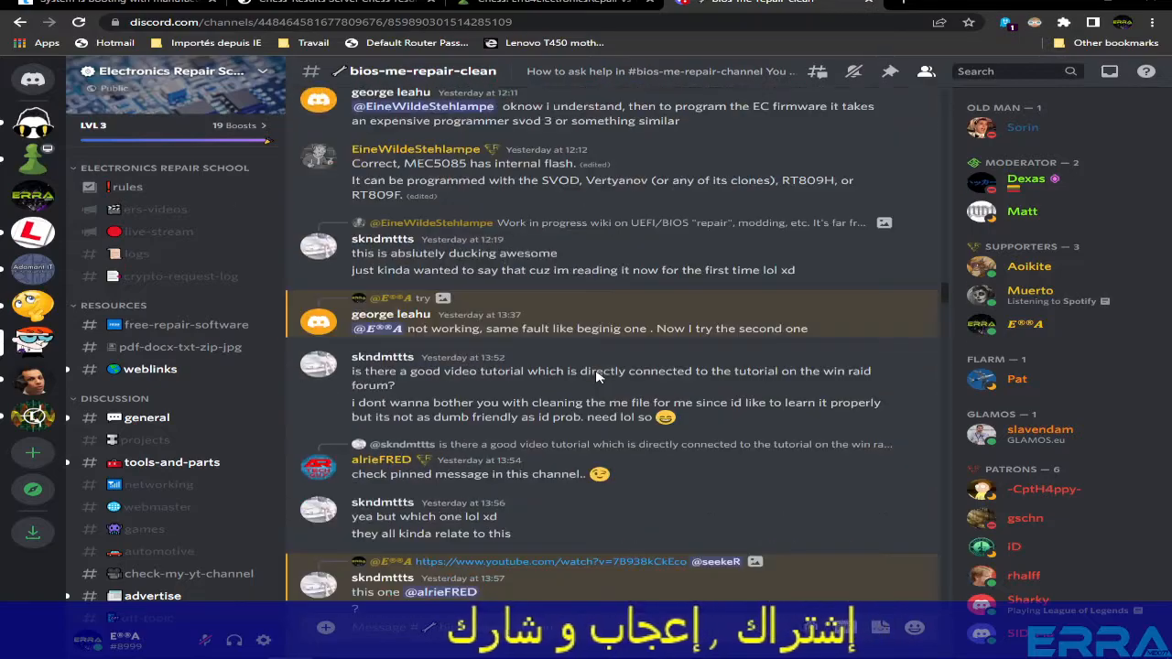
scroll(533, 348, "down", 15)
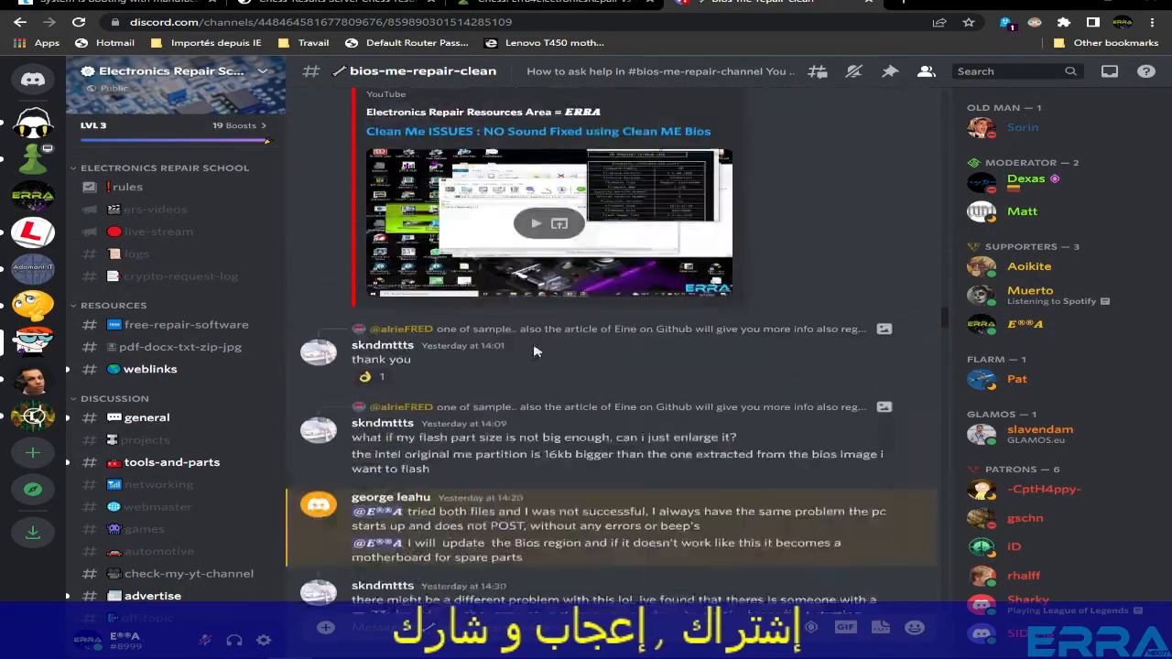
scroll(534, 348, "down", 2)
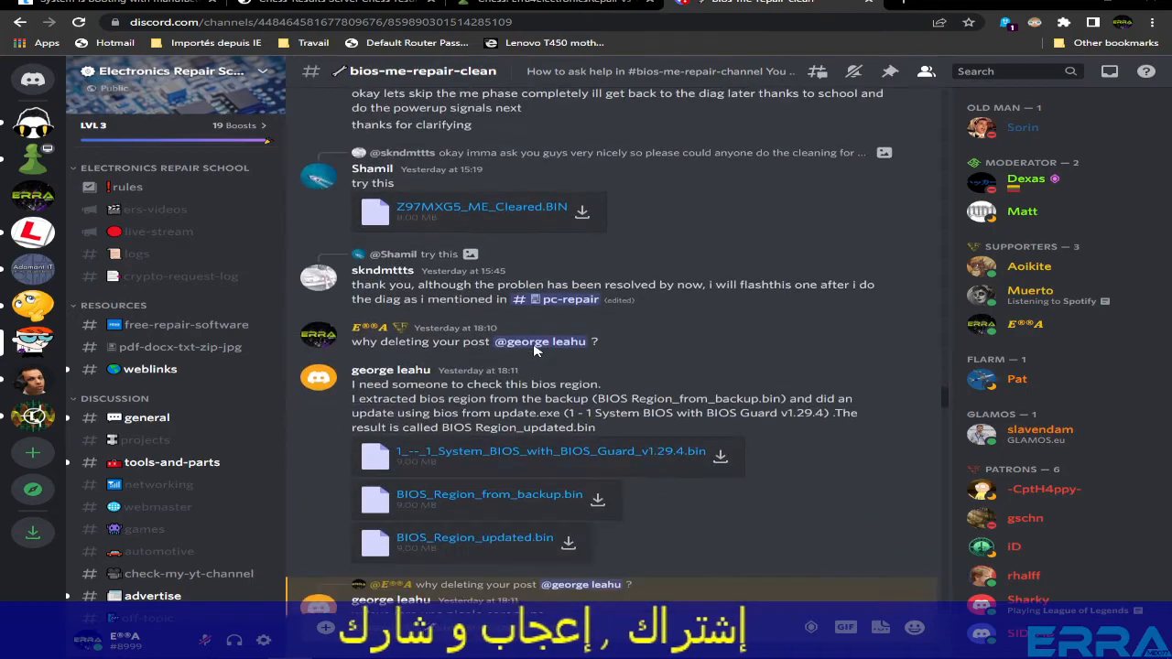
scroll(534, 347, "up", 10)
scroll(536, 350, "down", 15)
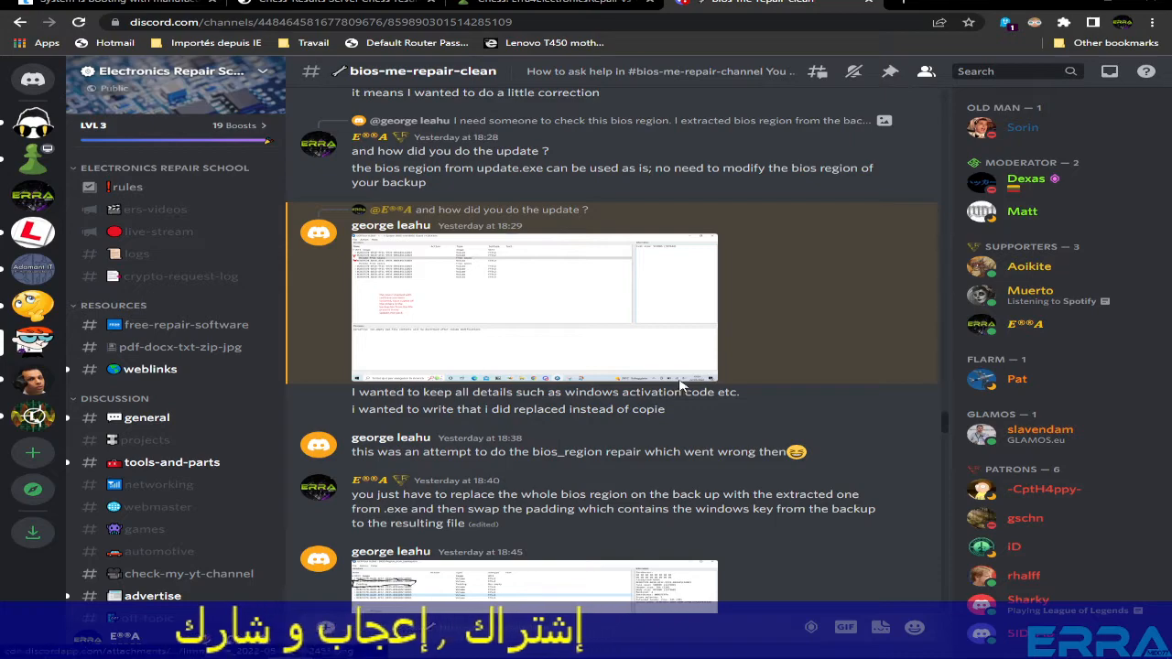
scroll(680, 386, "down", 10)
scroll(681, 386, "down", 4)
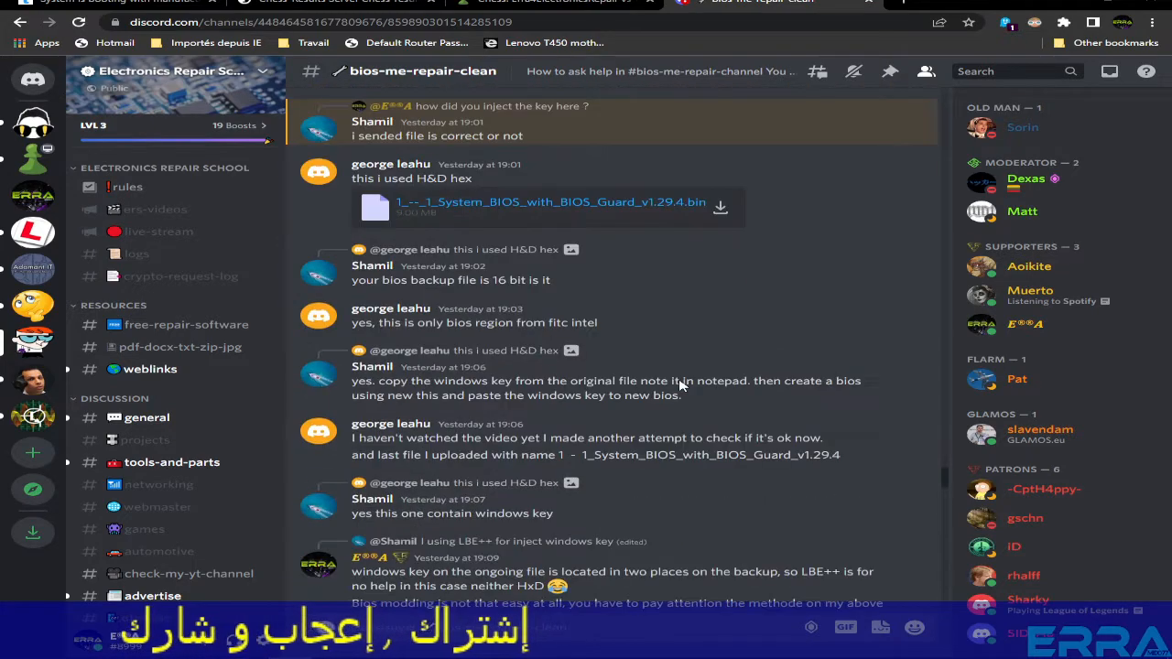
scroll(680, 387, "down", 15)
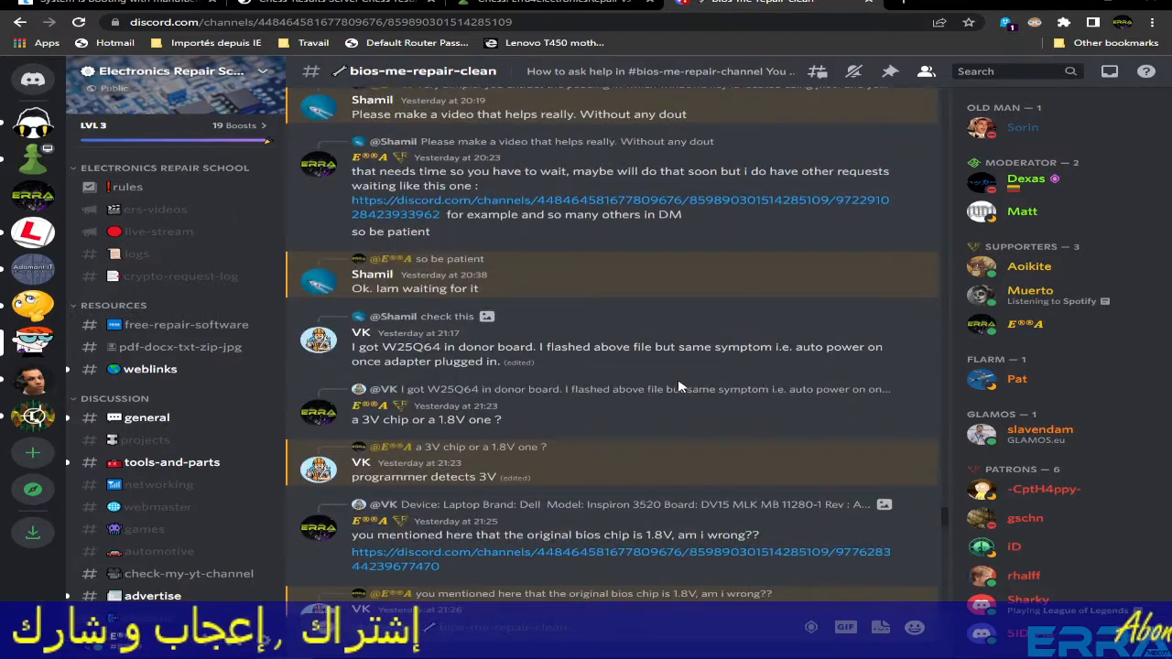
scroll(680, 386, "down", 15)
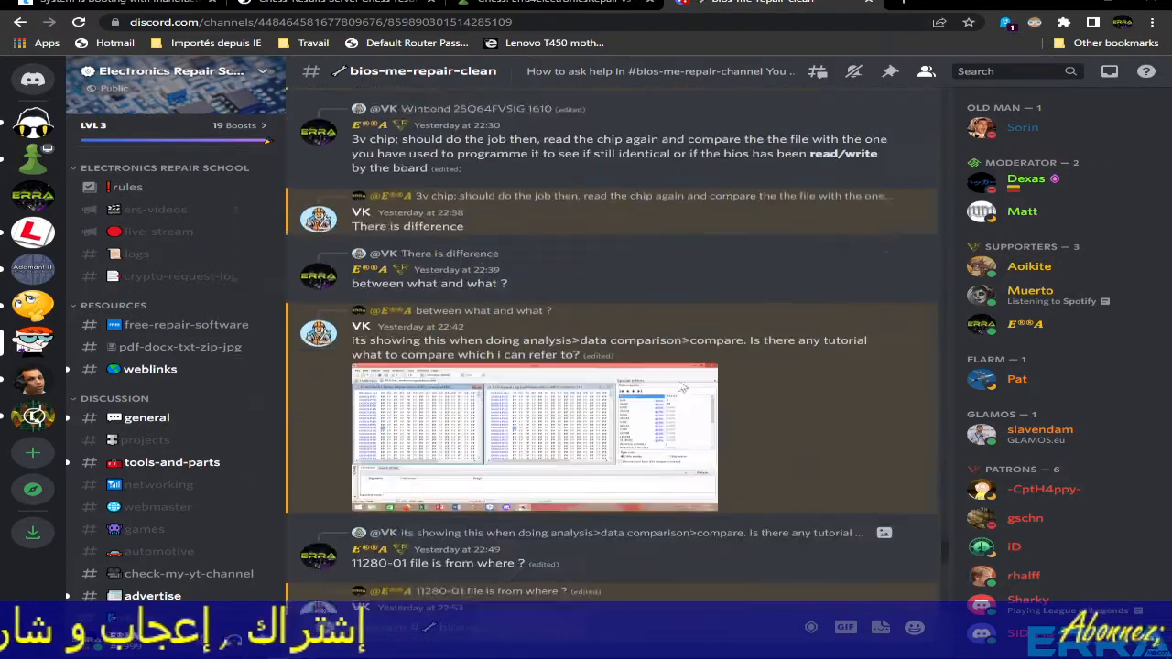
scroll(680, 386, "down", 5)
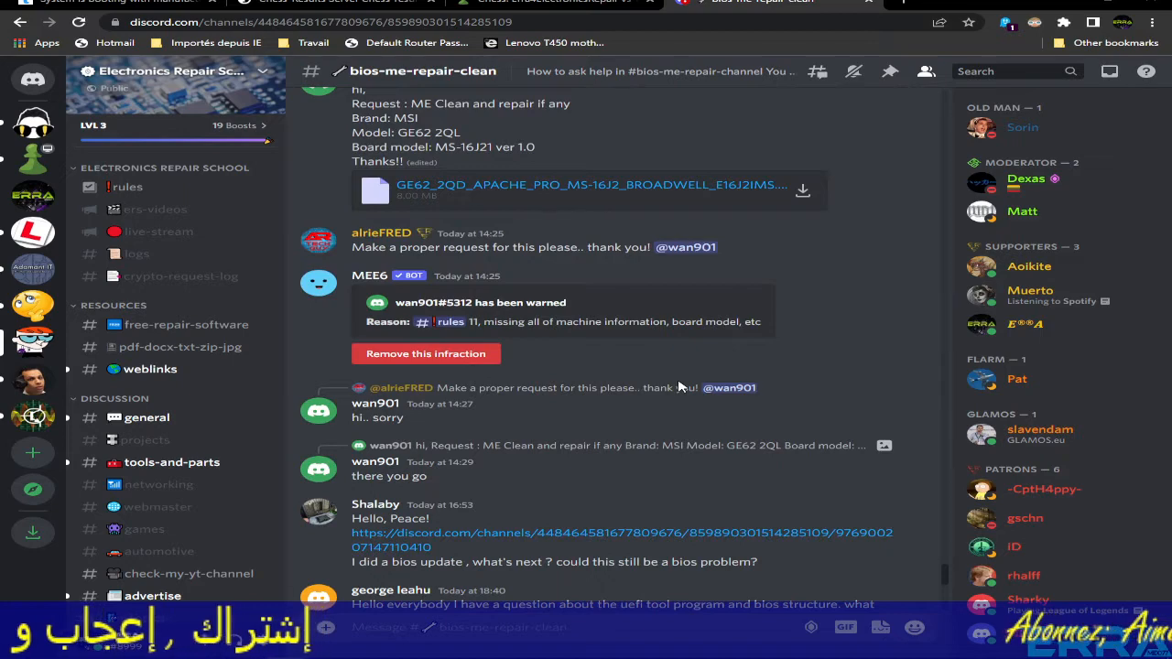
scroll(680, 387, "down", 5)
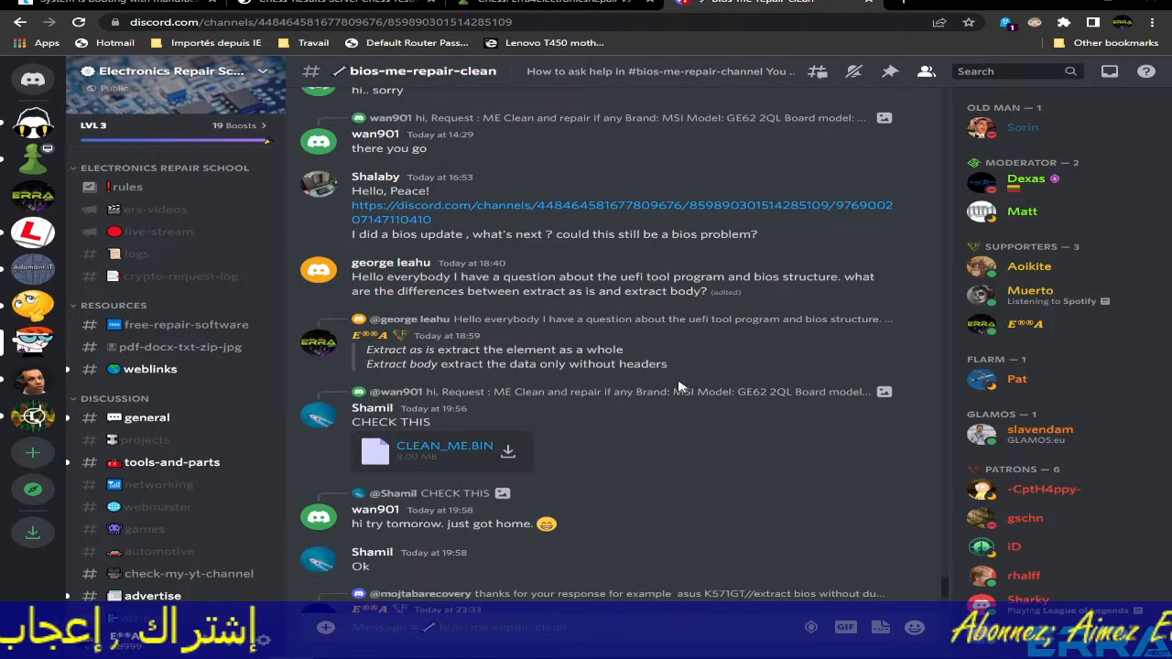
scroll(681, 386, "up", 5)
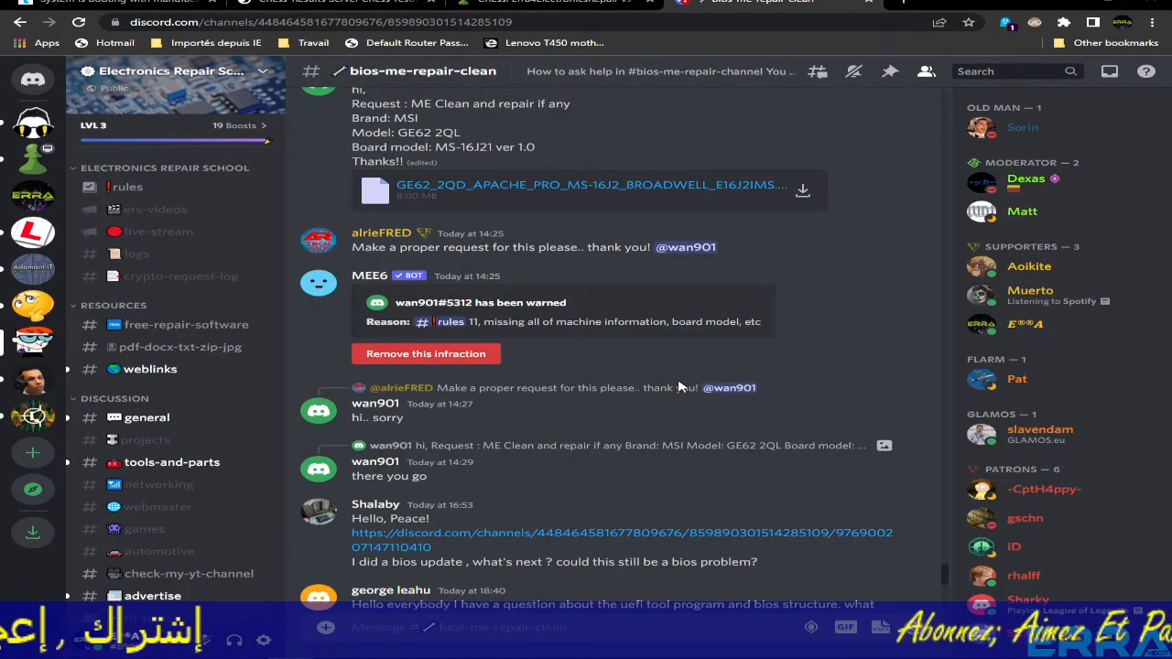
scroll(680, 387, "up", 10)
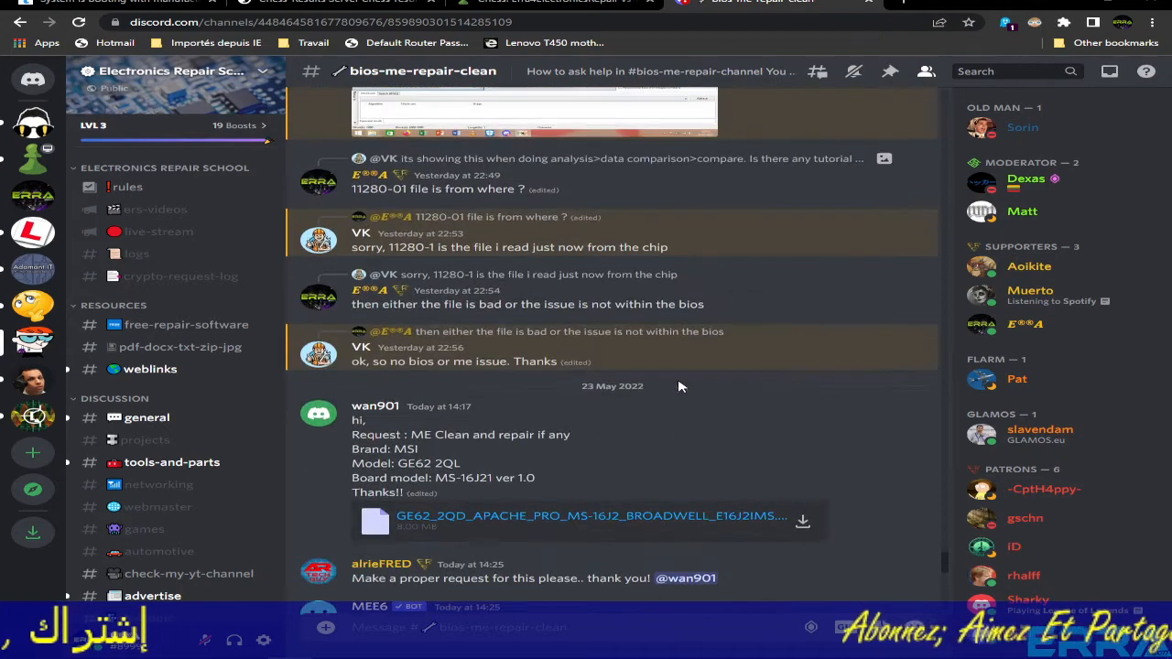
scroll(680, 386, "up", 5)
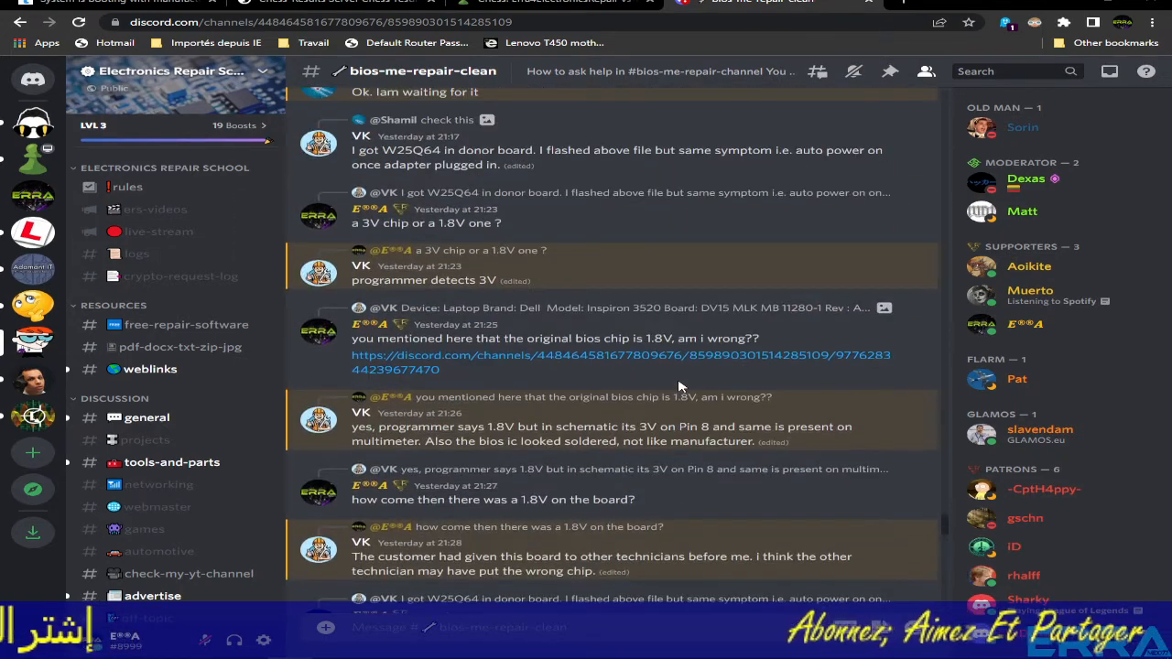
scroll(680, 386, "up", 10)
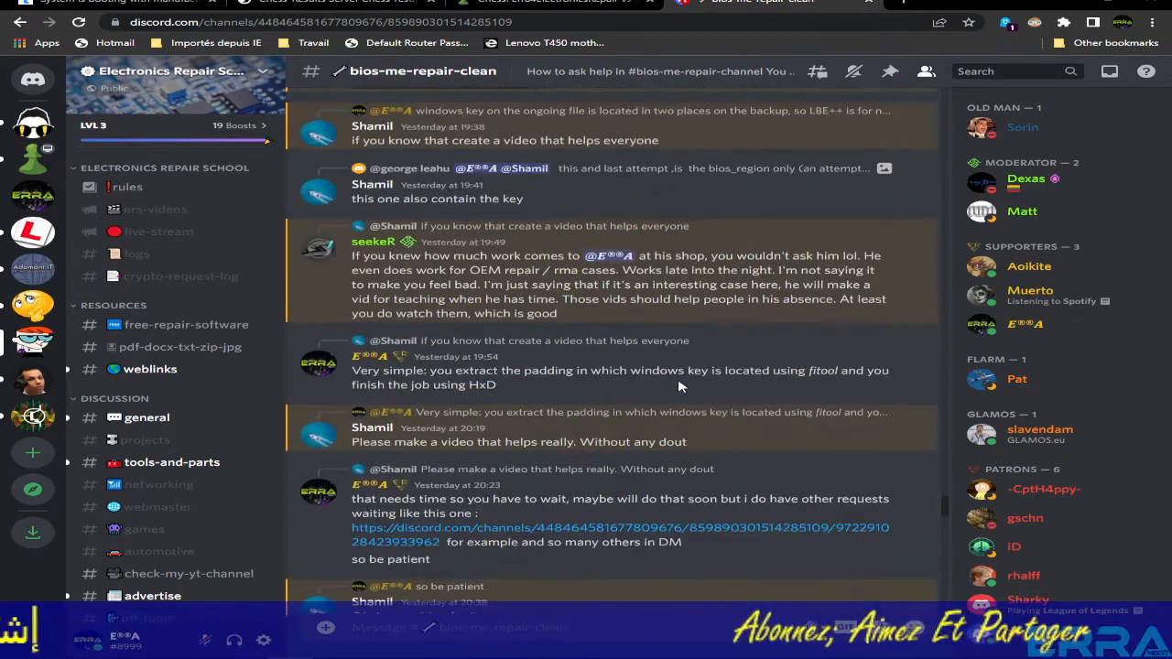
scroll(680, 387, "up", 10)
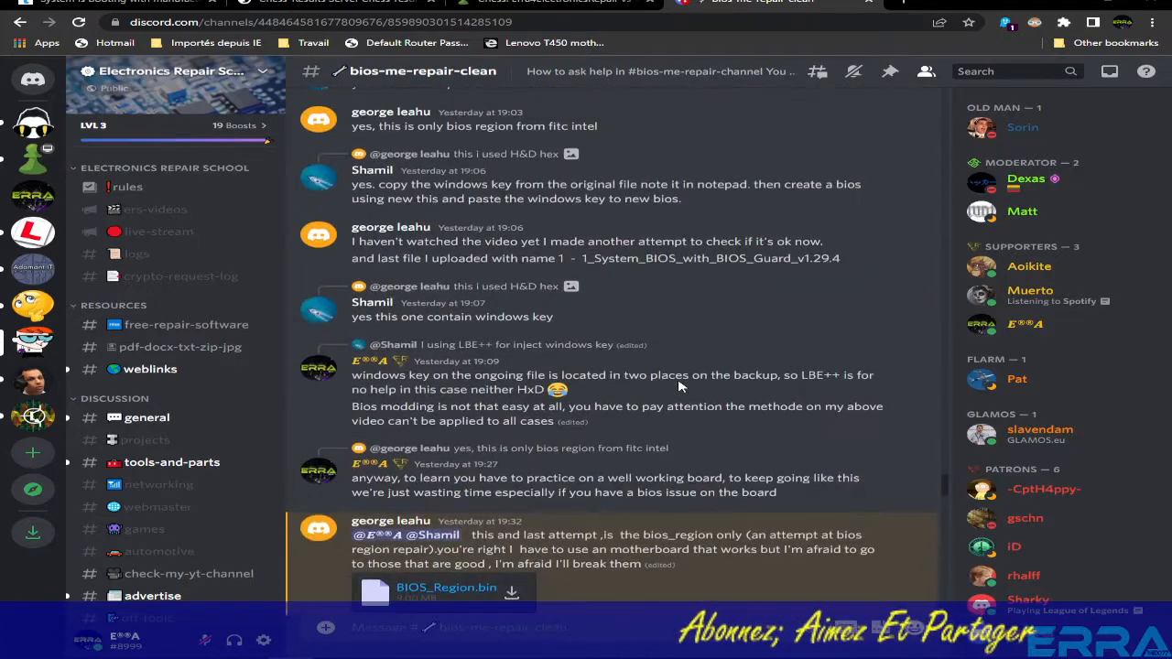
scroll(680, 386, "up", 5)
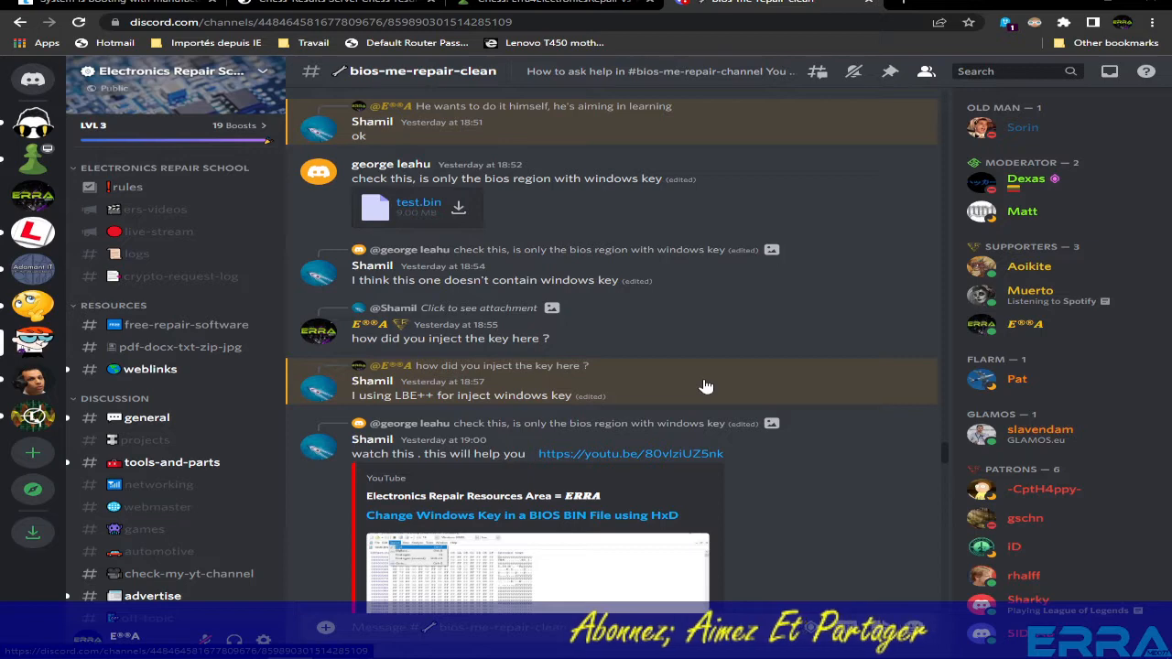
scroll(705, 386, "up", 1)
scroll(705, 387, "up", 4)
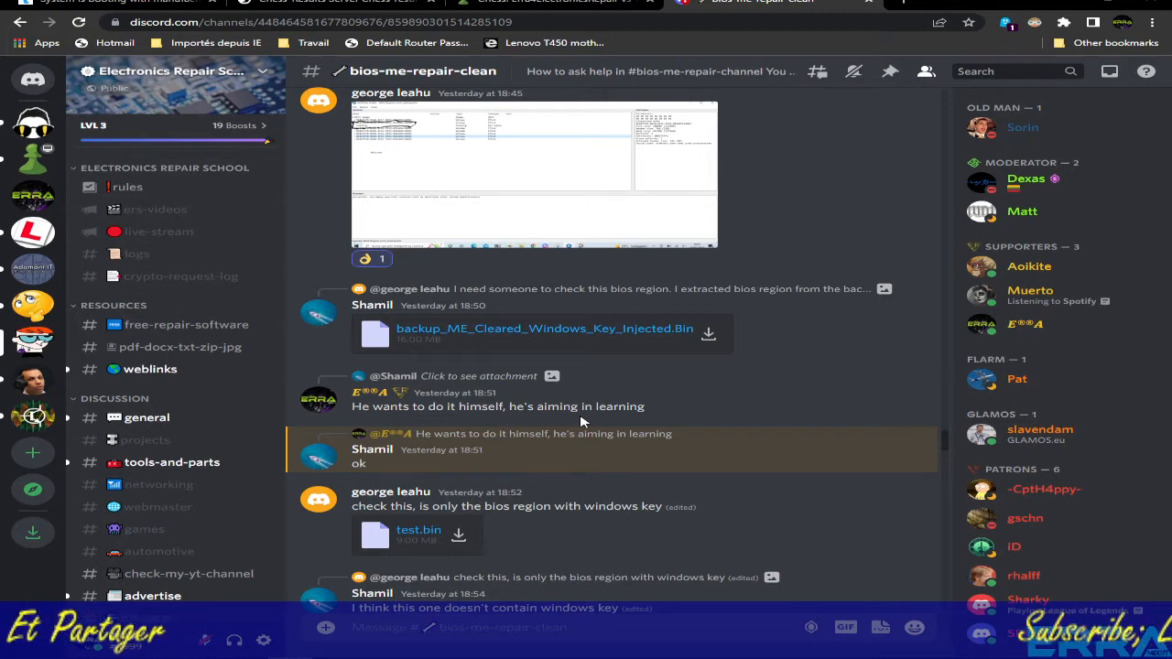
scroll(619, 440, "down", 2)
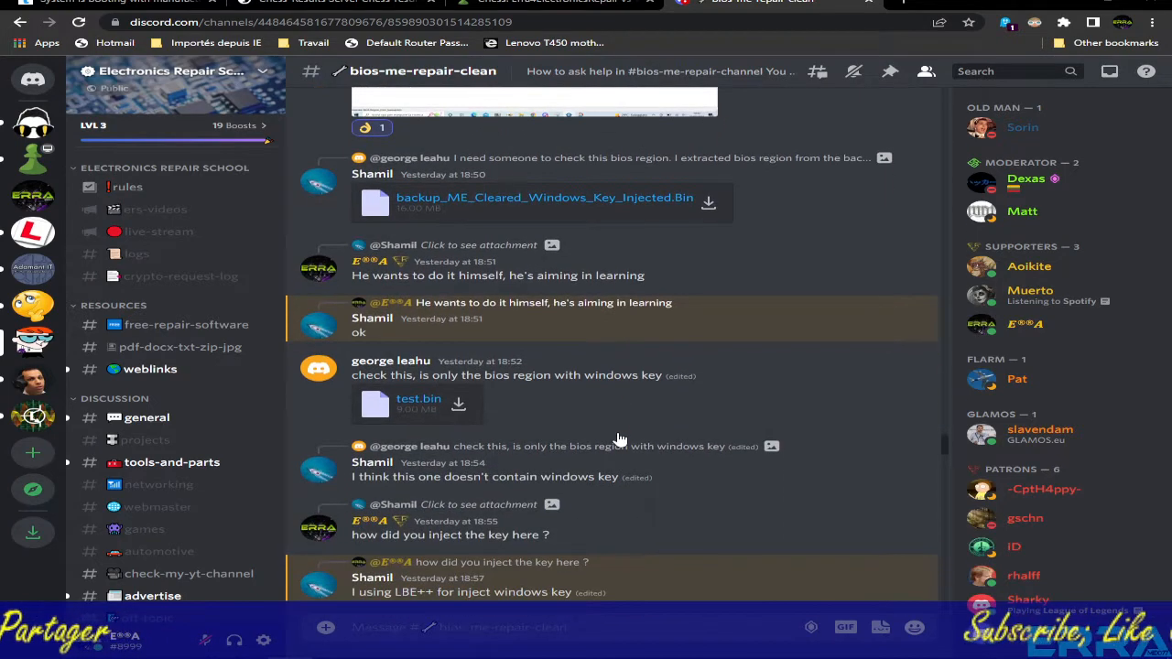
scroll(618, 440, "down", 3)
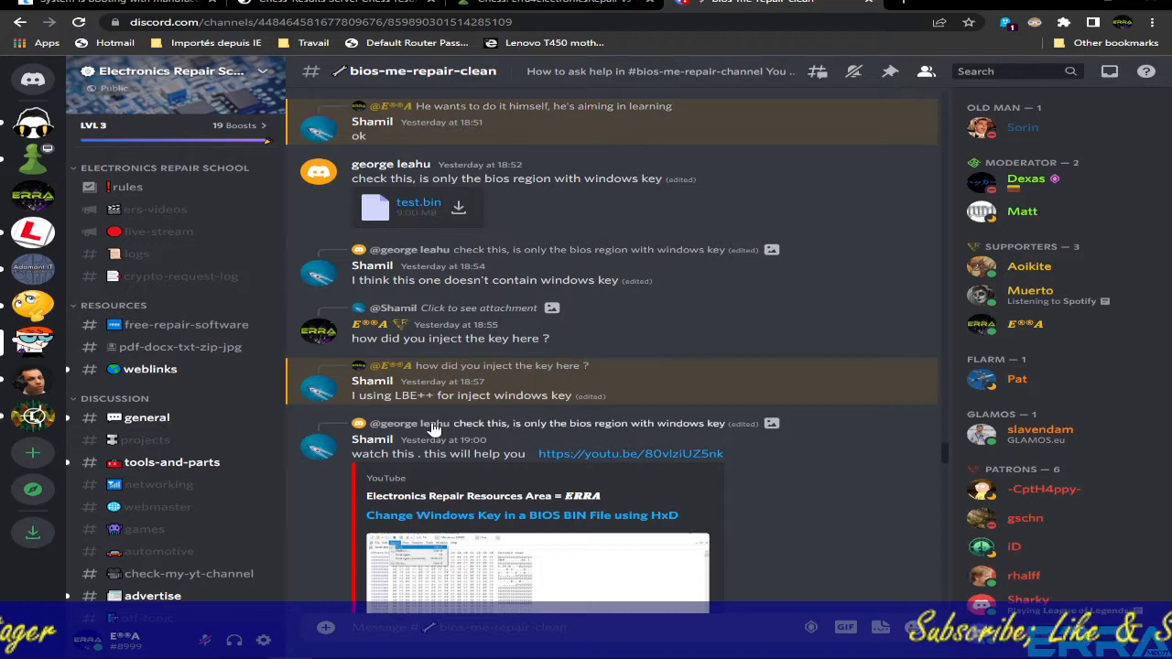
scroll(619, 440, "up", 4)
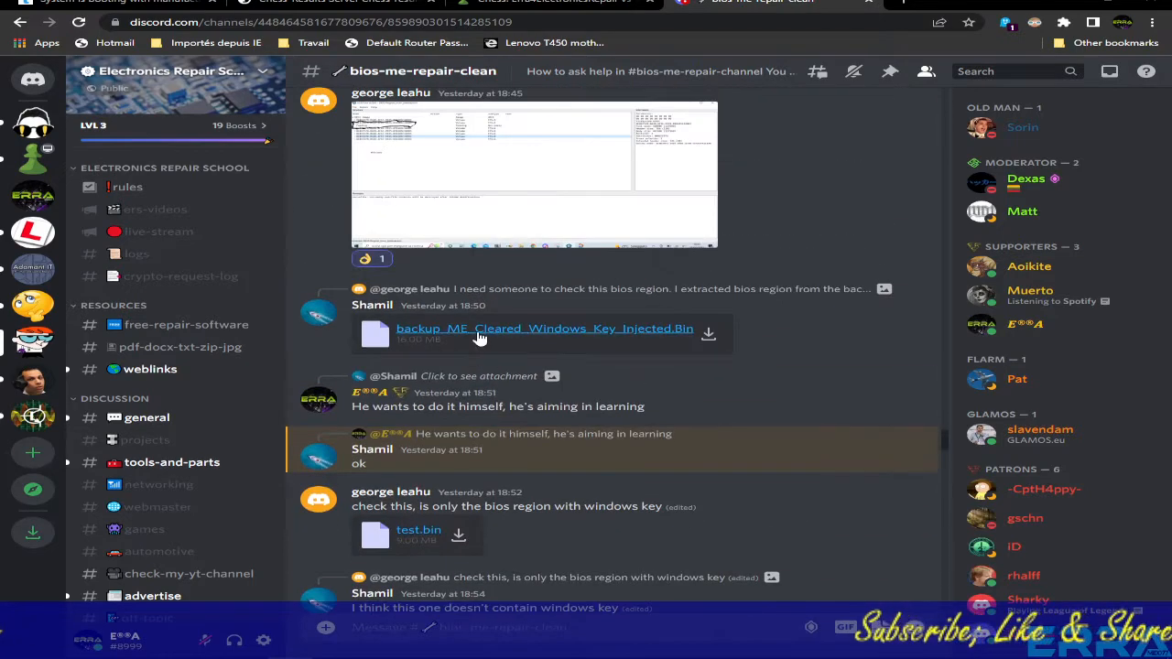
scroll(556, 369, "down", 8)
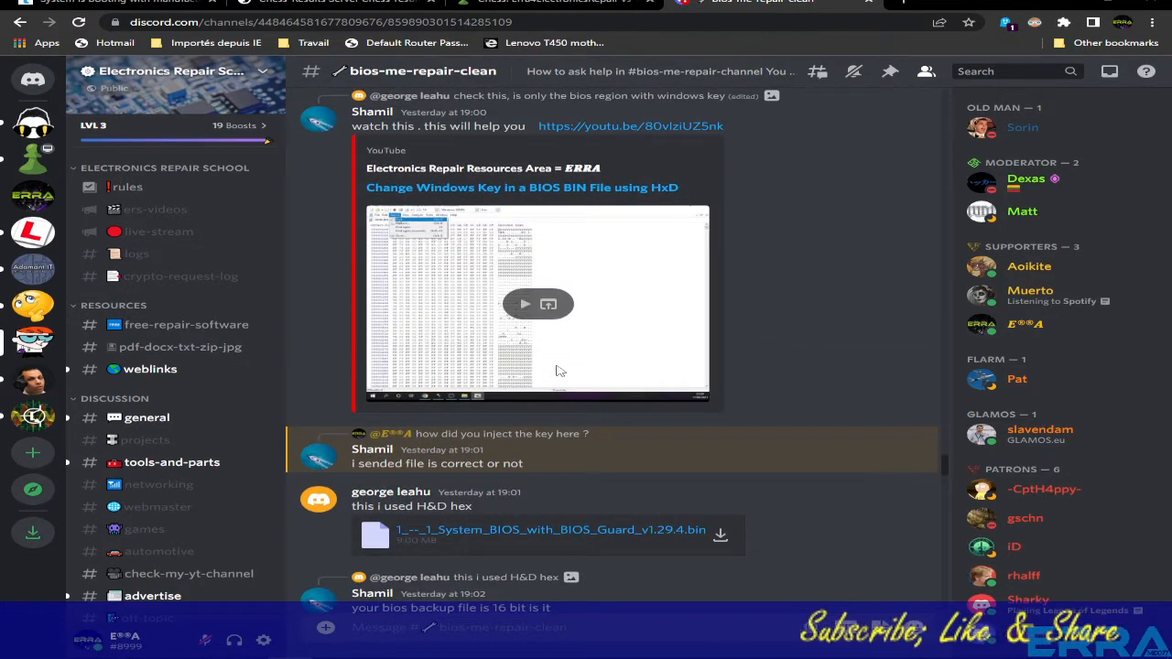
scroll(560, 371, "up", 2)
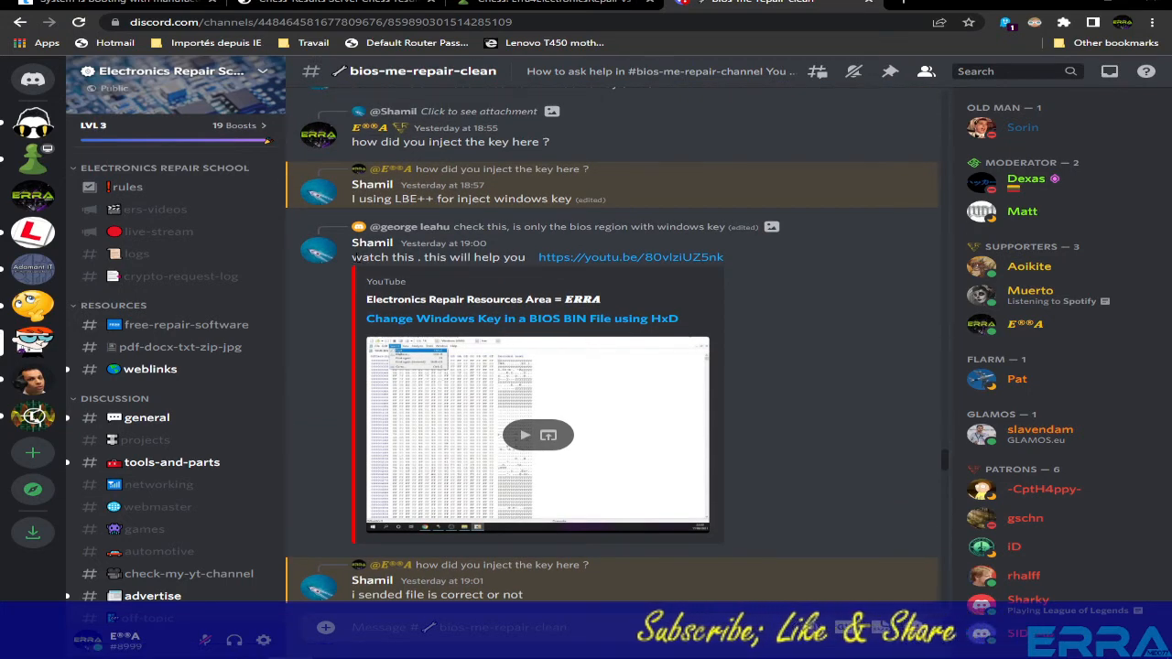
- Highlight the messages about how the key was injected with LBE++, then clear the highlight
left_click_drag(351, 258, 444, 258)
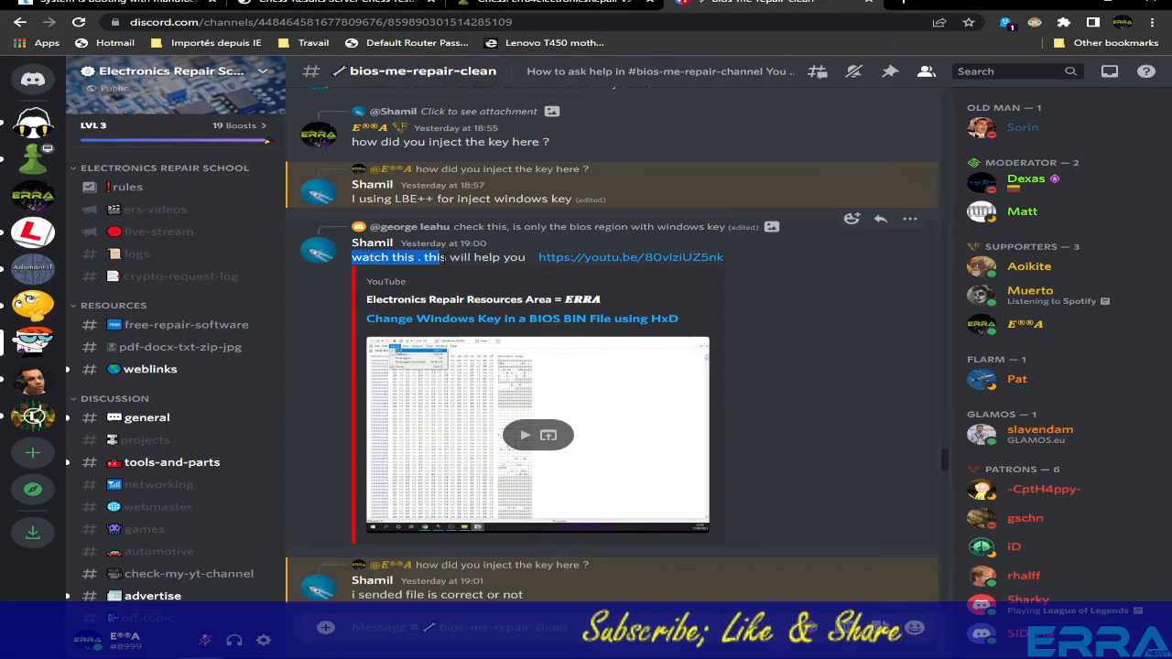
scroll(514, 298, "down", 5)
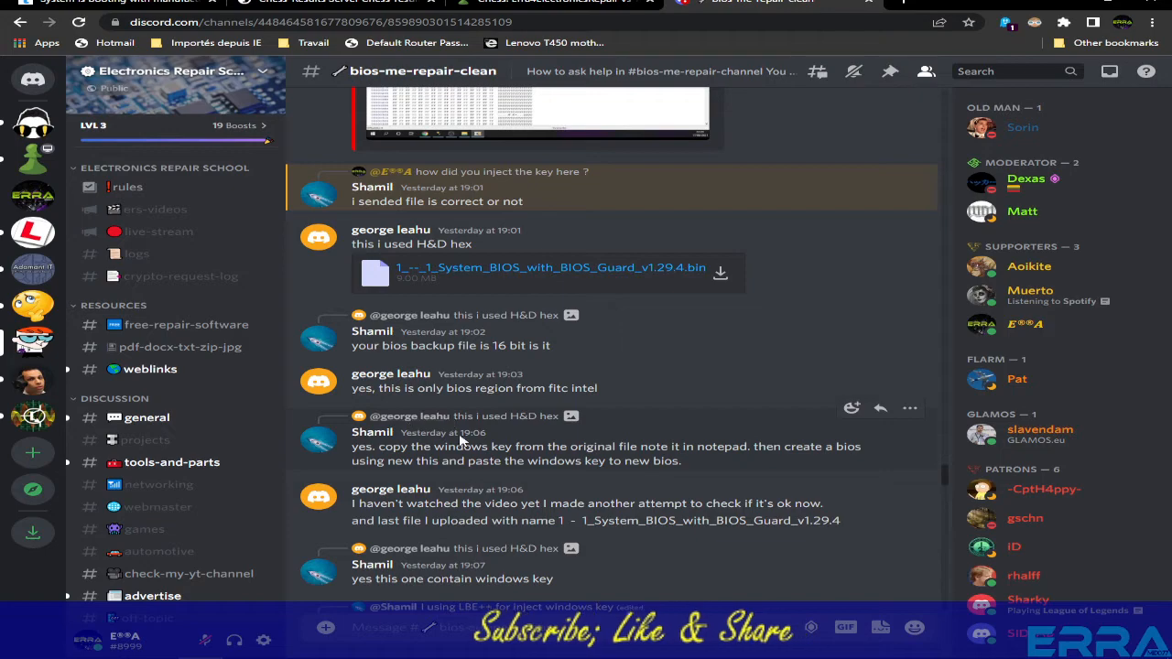
scroll(461, 441, "down", 3)
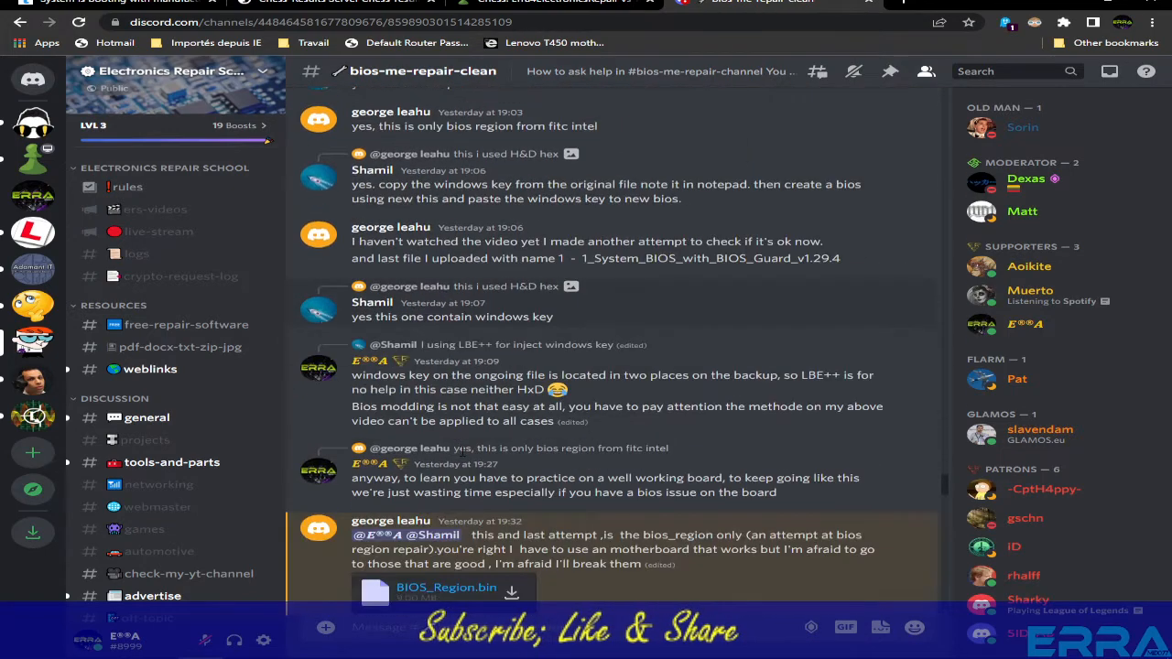
scroll(463, 455, "up", 10)
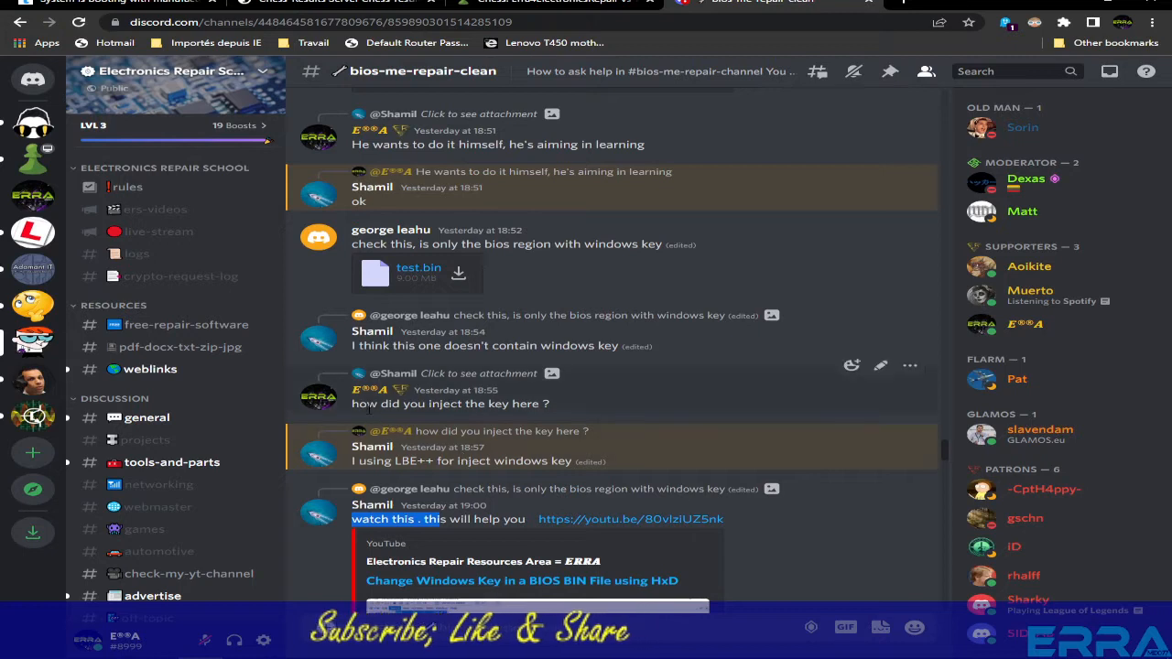
left_click_drag(353, 404, 550, 404)
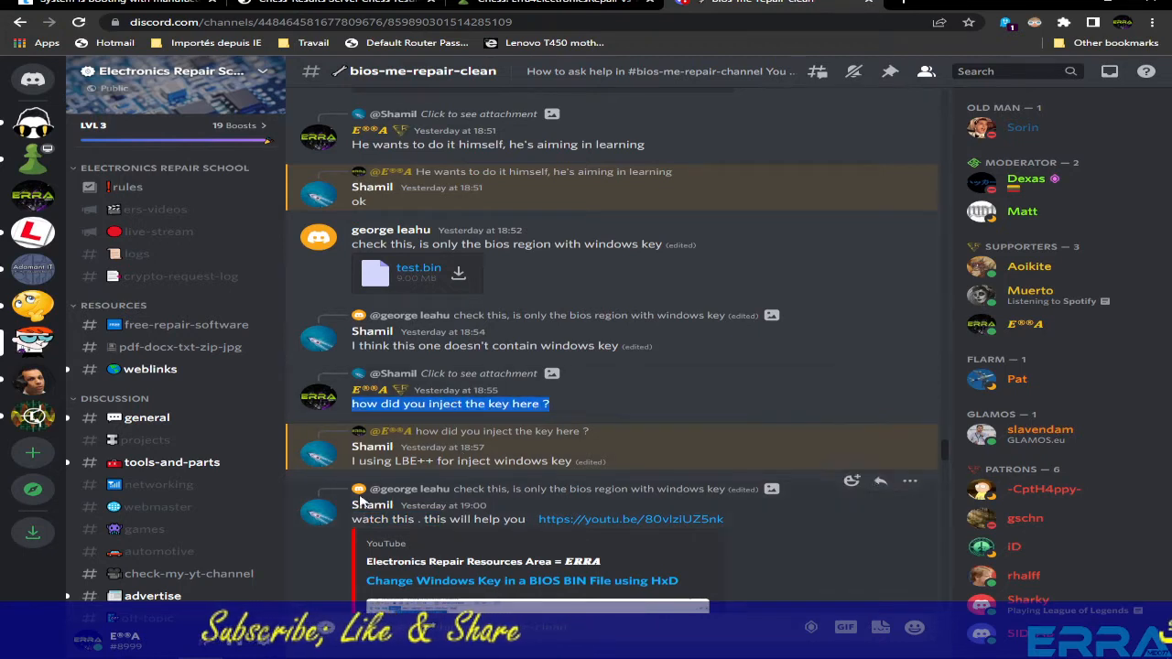
left_click_drag(354, 462, 583, 465)
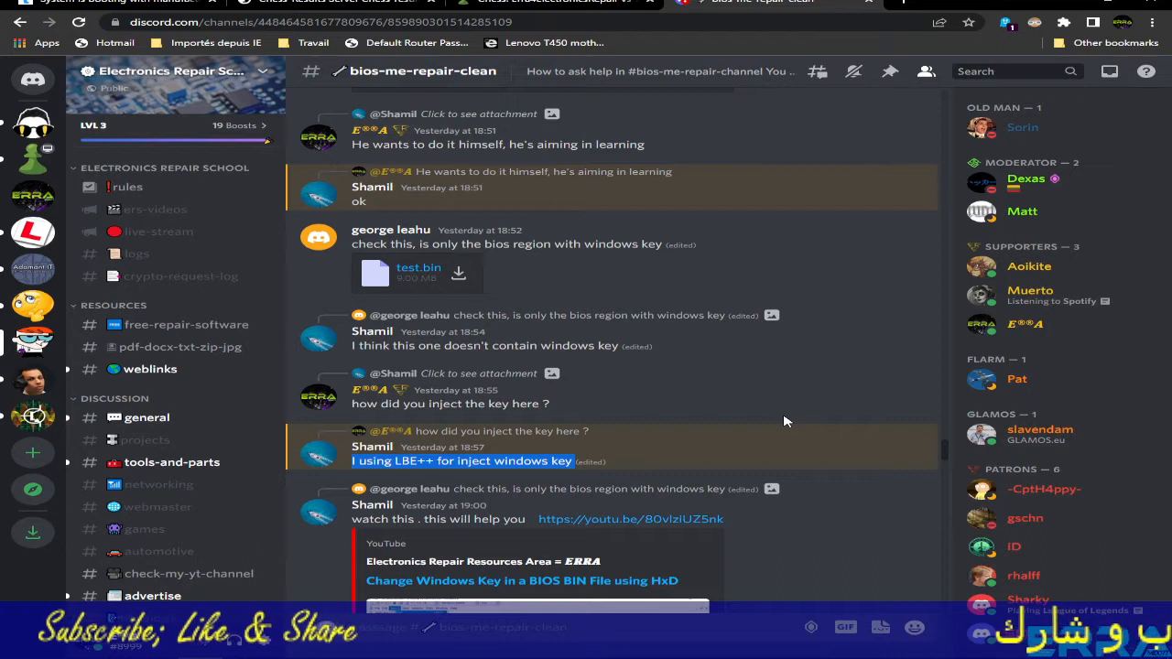
left_click(414, 461)
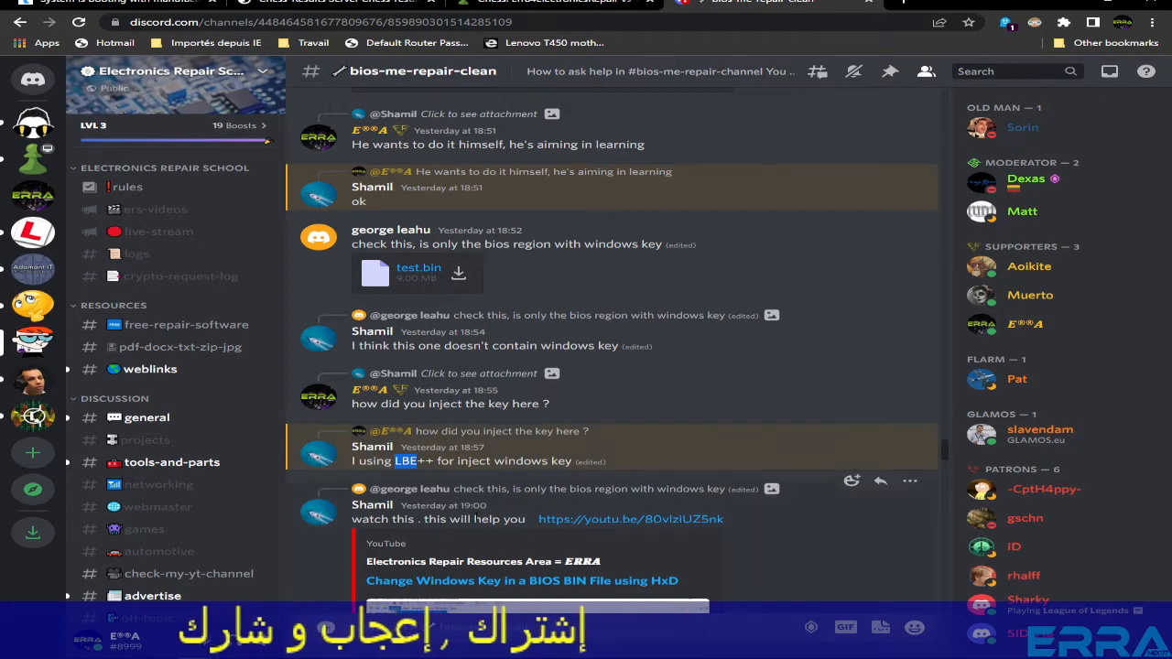
- Scroll up to the 10:09 Dell E5570 message carrying the backup.bin attachment
scroll(476, 516, "down", 4)
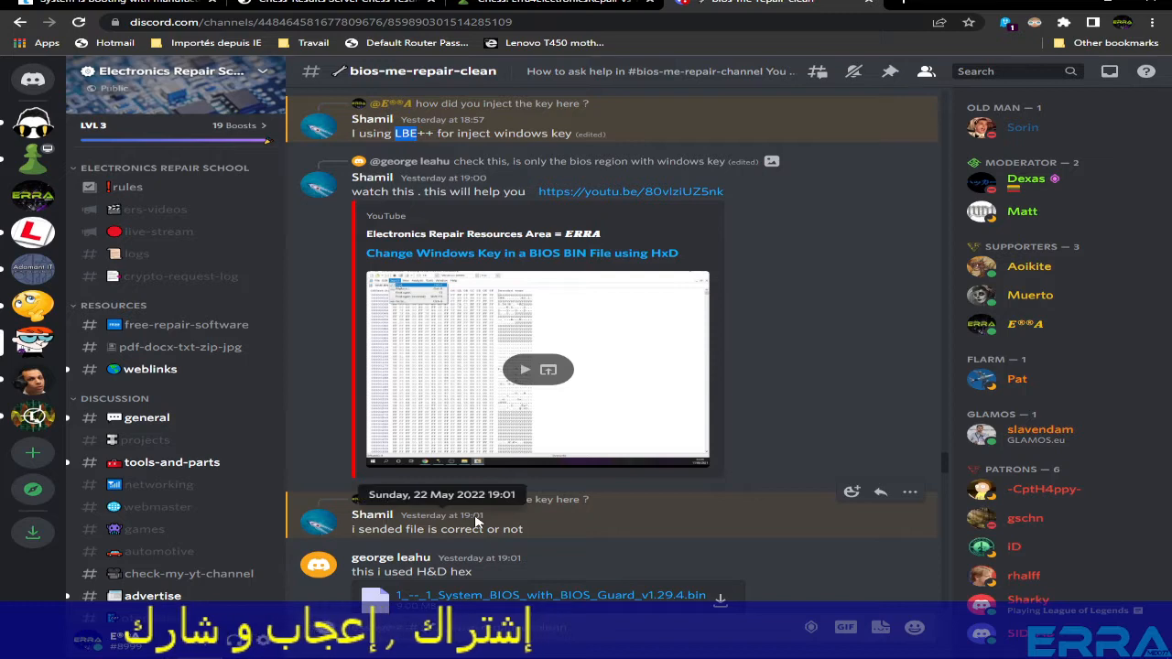
scroll(476, 521, "down", 3)
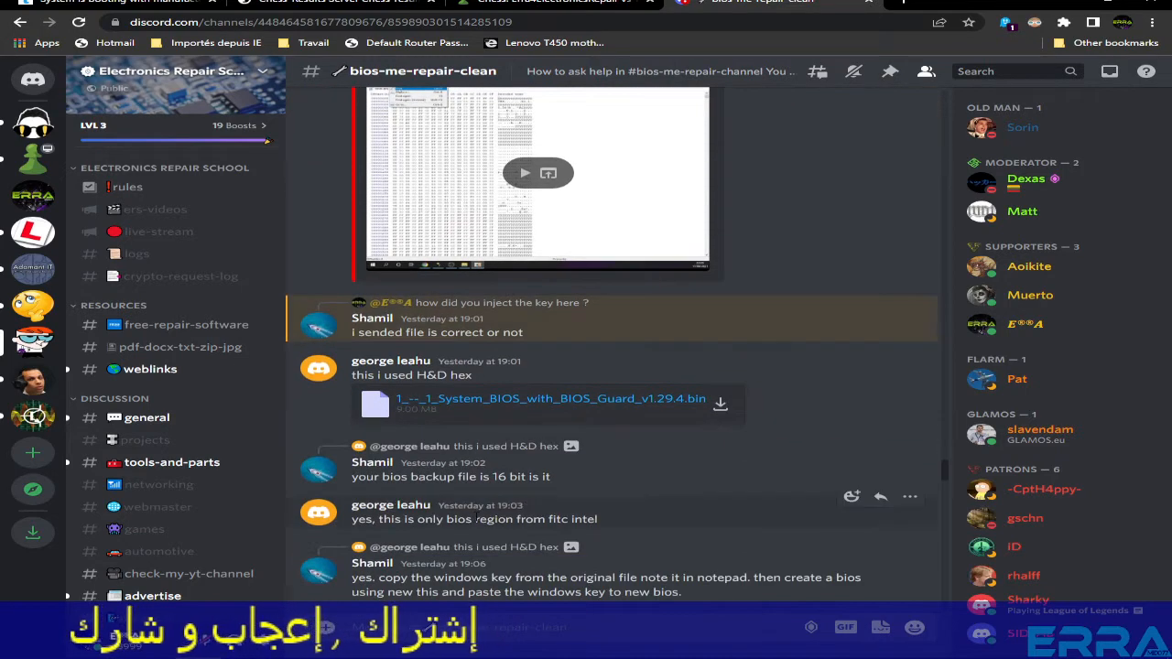
scroll(476, 521, "up", 5)
scroll(475, 497, "up", 3)
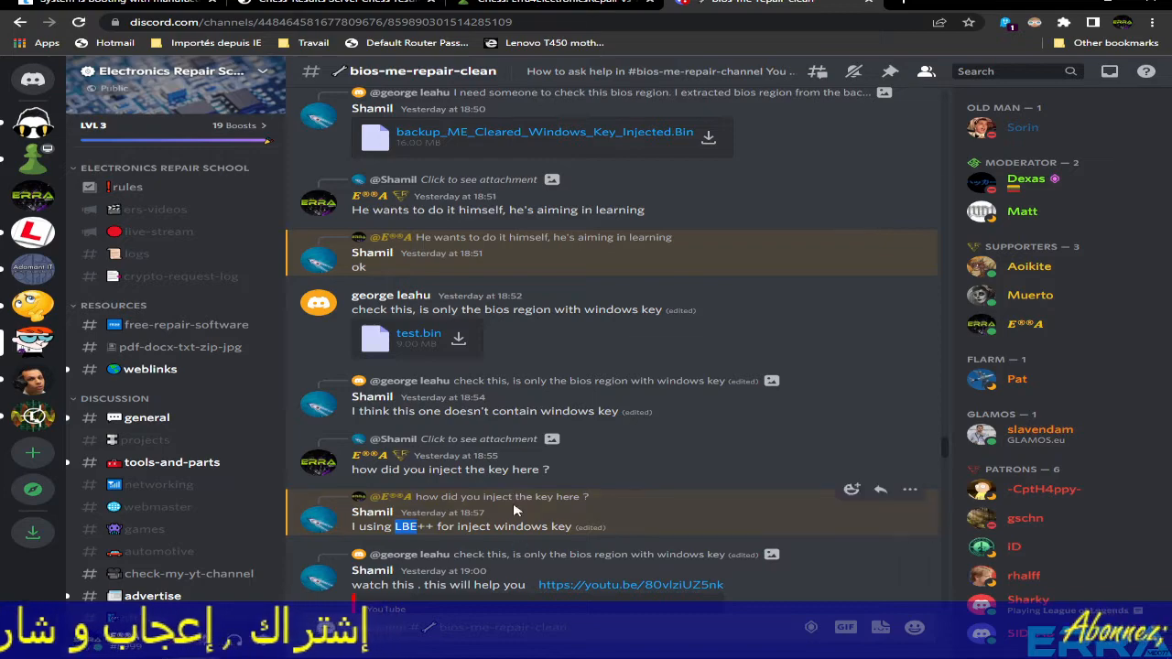
scroll(514, 510, "up", 4)
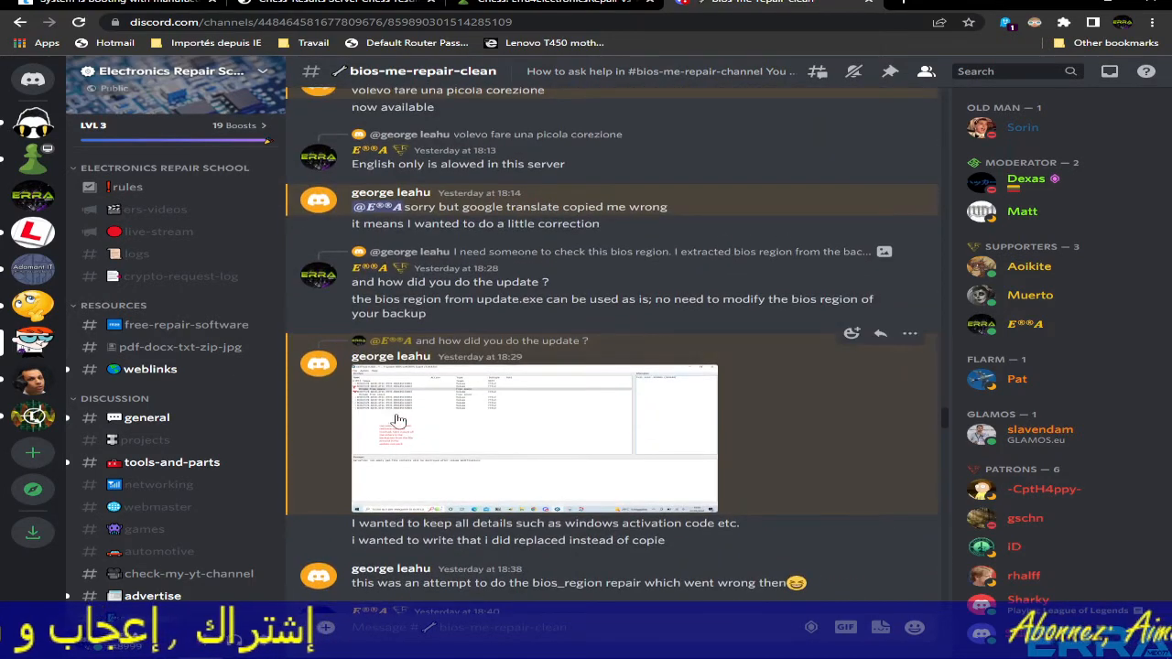
scroll(396, 377, "up", 10)
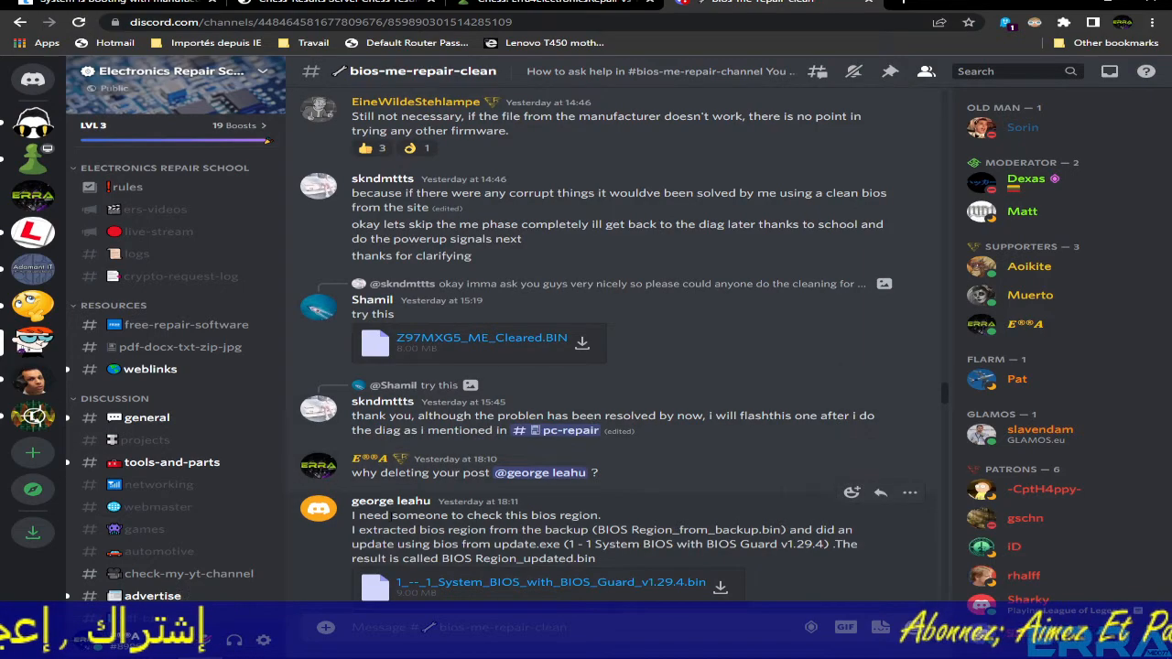
scroll(407, 506, "up", 15)
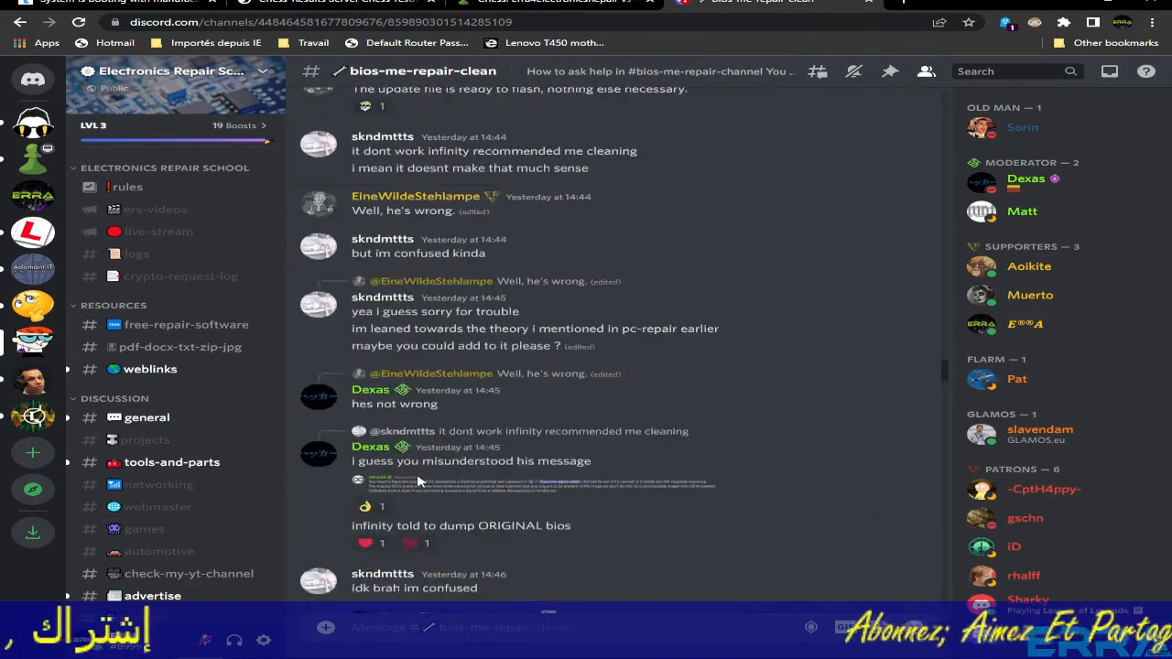
scroll(418, 480, "up", 15)
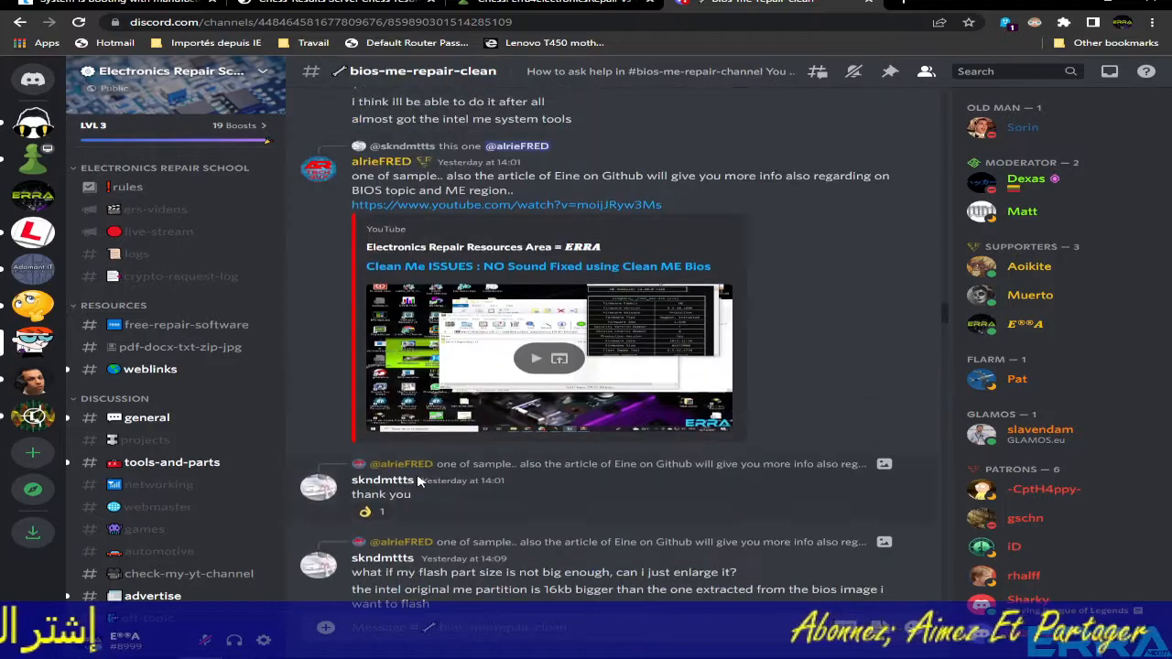
scroll(447, 460, "up", 20)
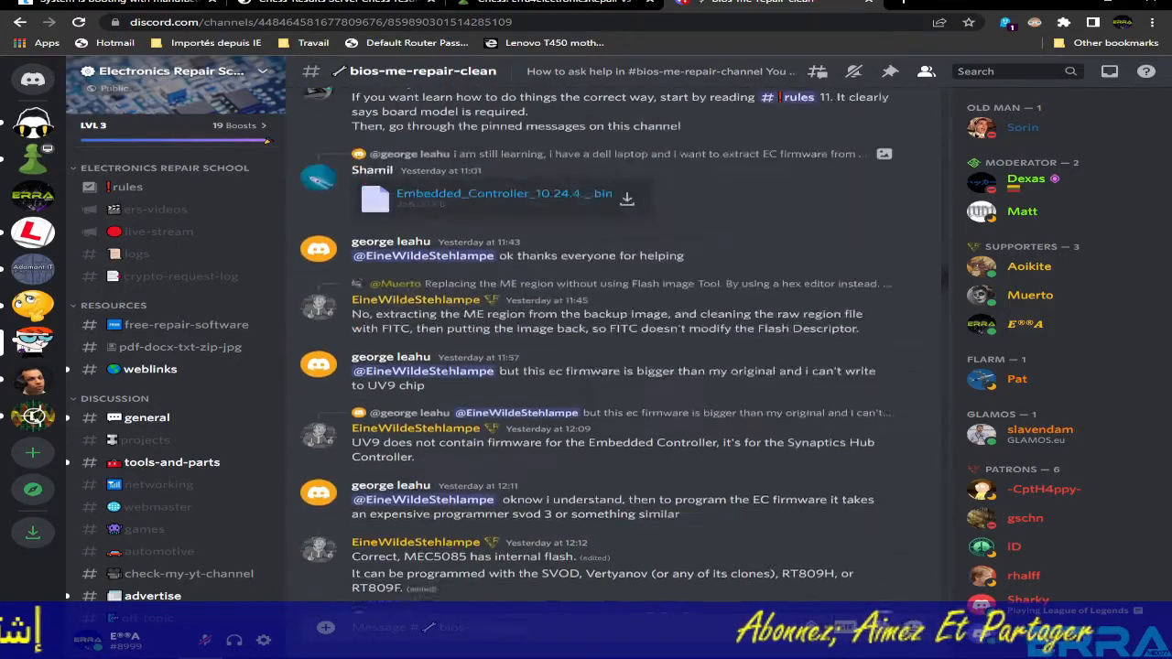
scroll(449, 461, "up", 10)
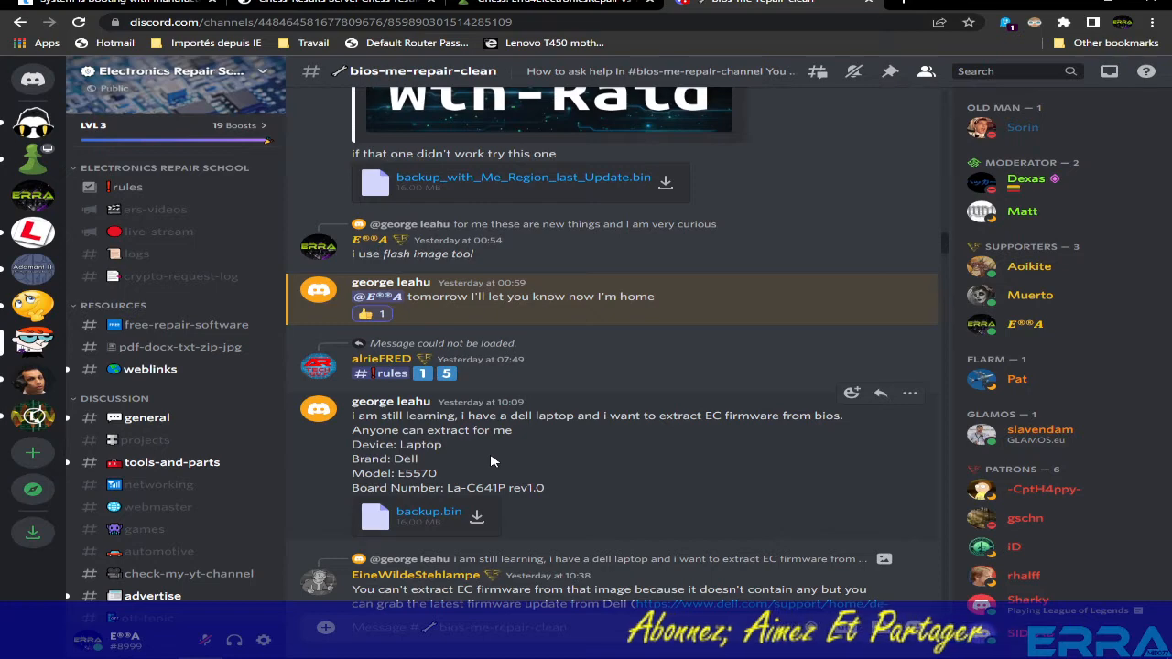
- Save the backup.bin attachment into a new 'gea' folder under Desktop > ERS Temporary
left_click_drag(350, 423, 483, 519)
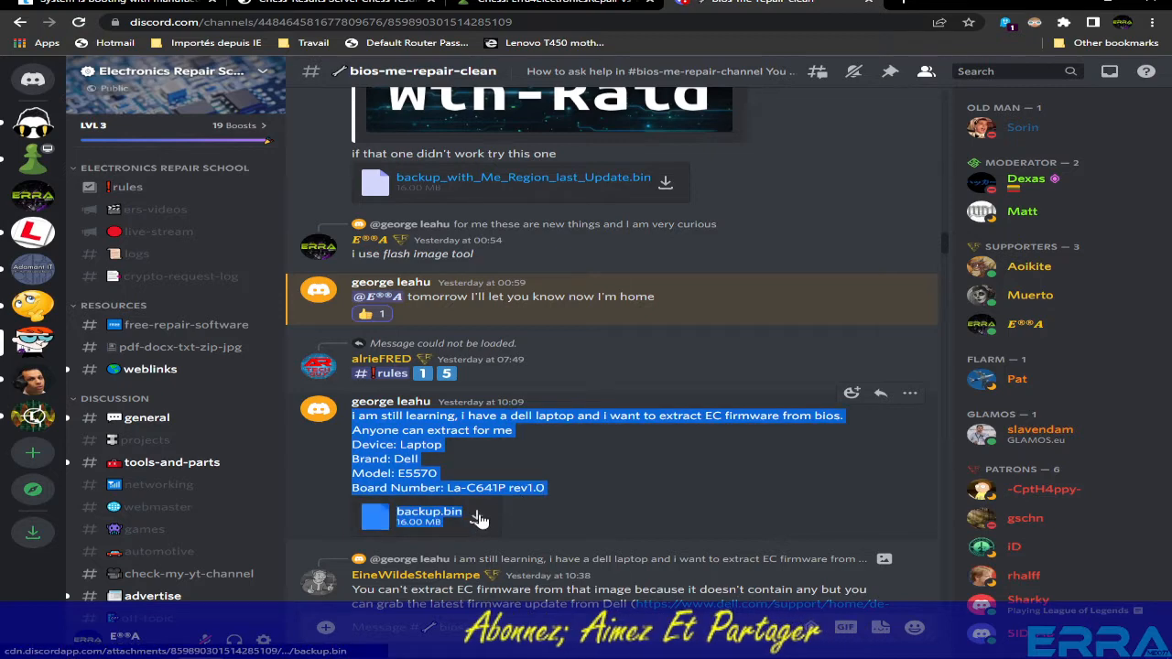
left_click(480, 518)
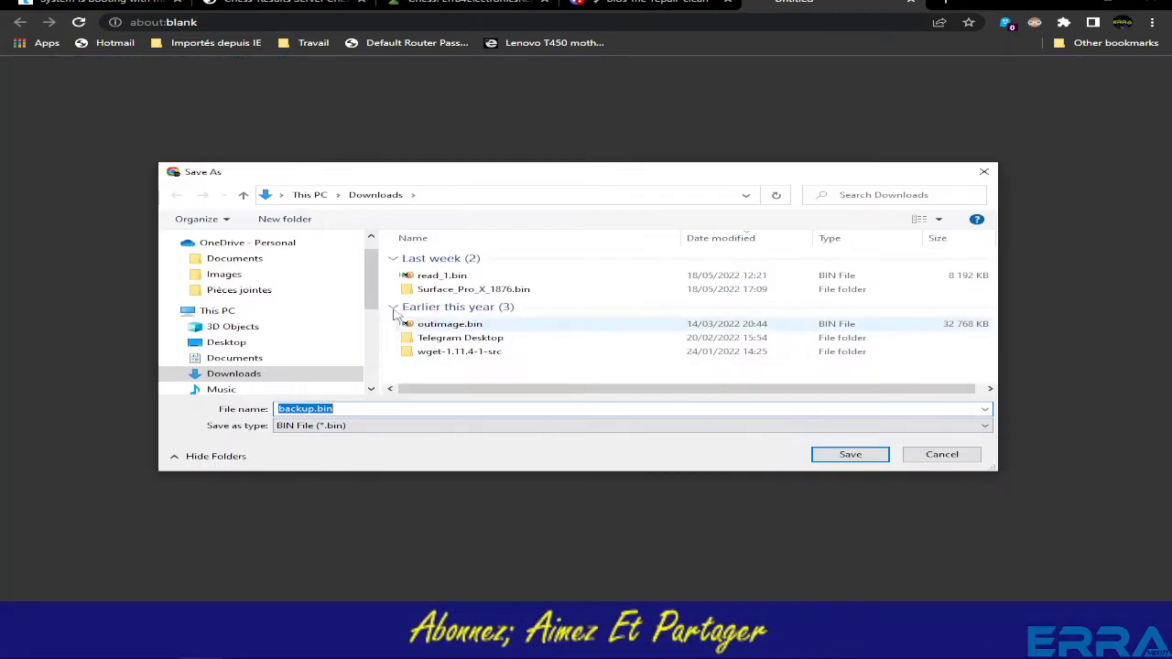
left_click(228, 327)
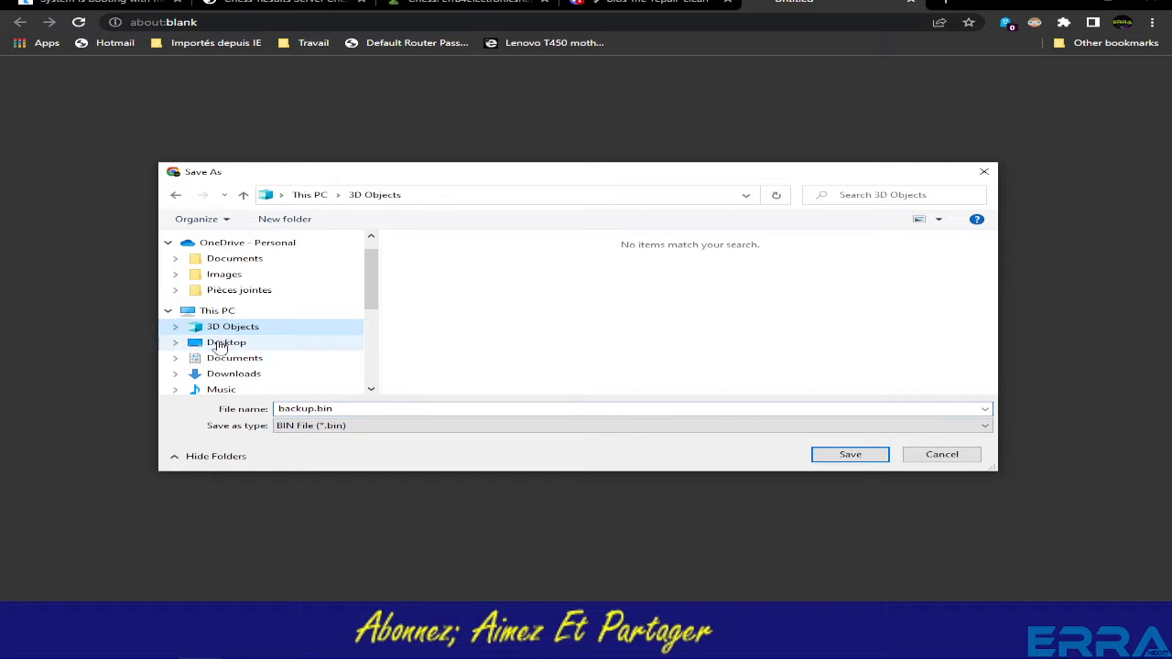
left_click(226, 342)
double_click(452, 285)
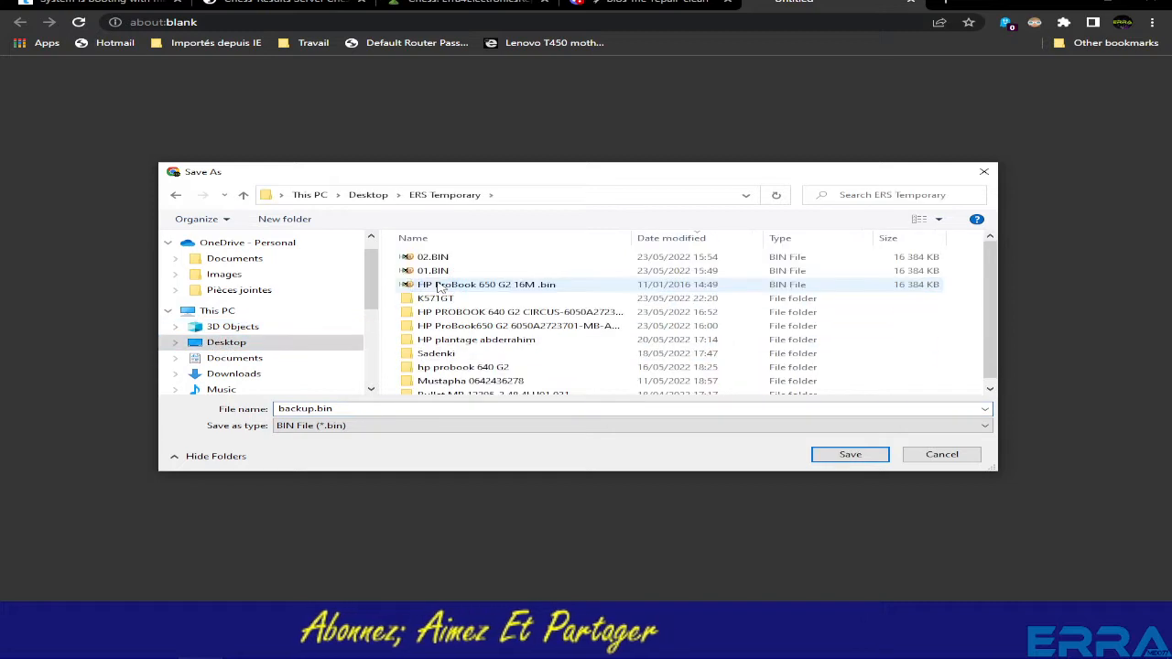
left_click(286, 220)
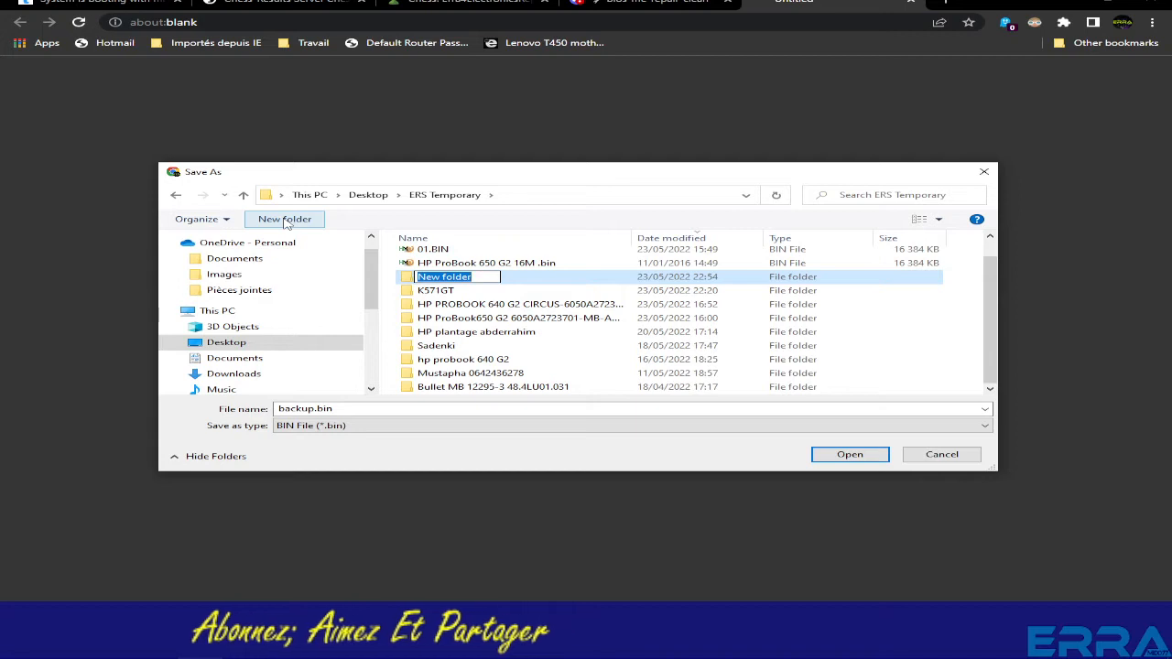
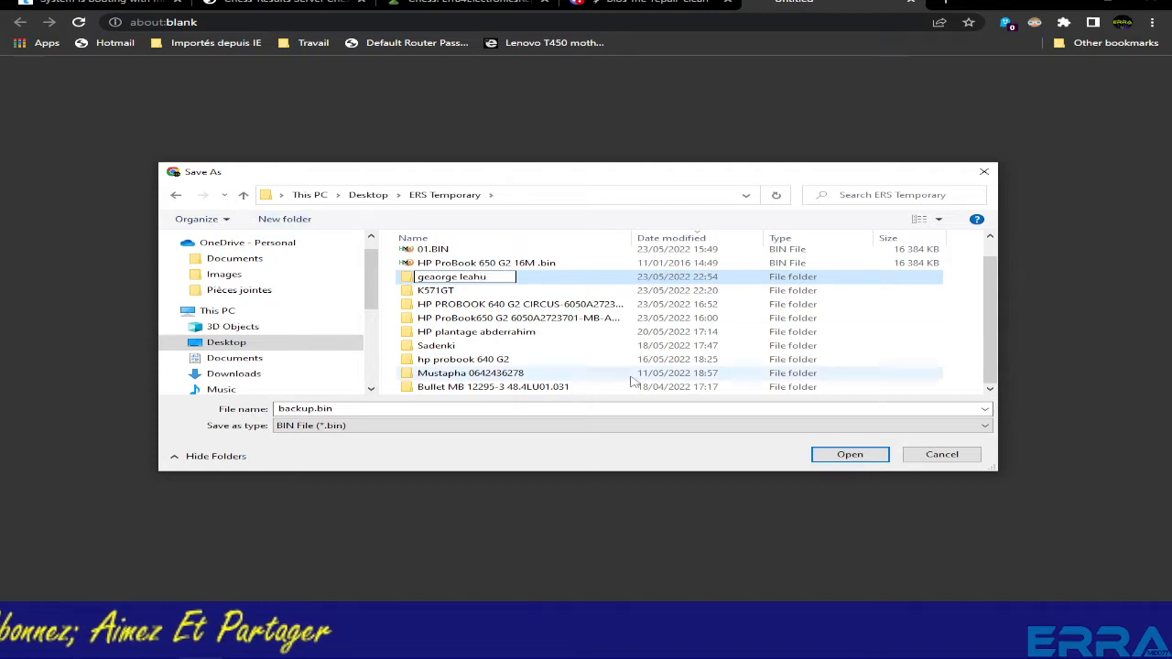
left_click(849, 455)
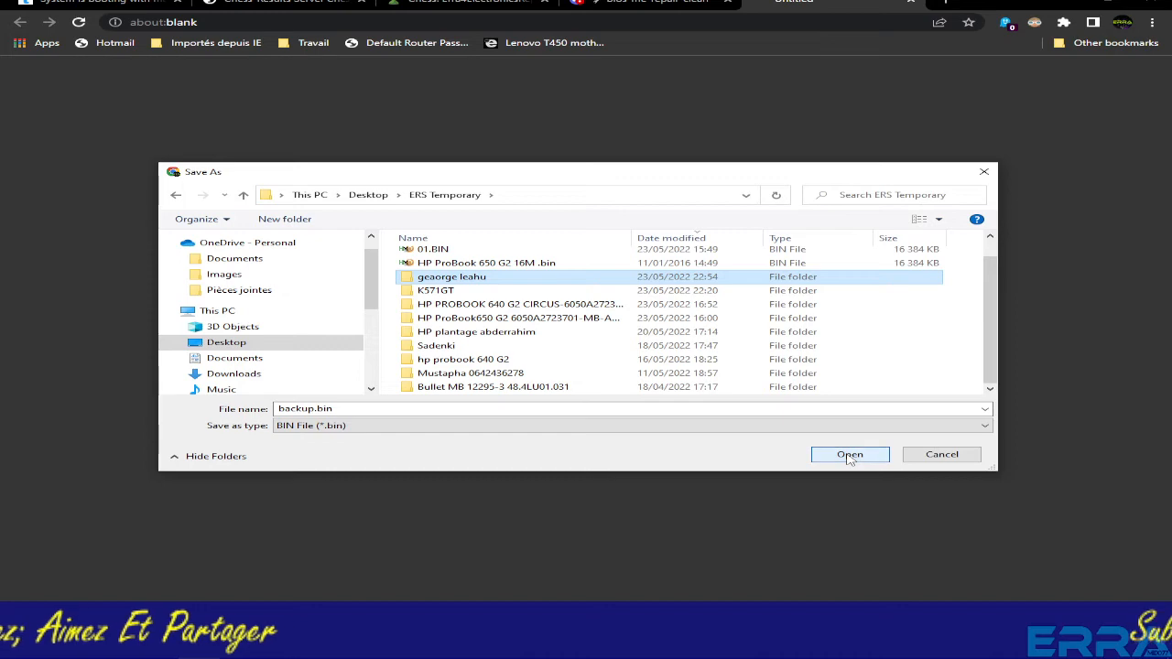
left_click(850, 455)
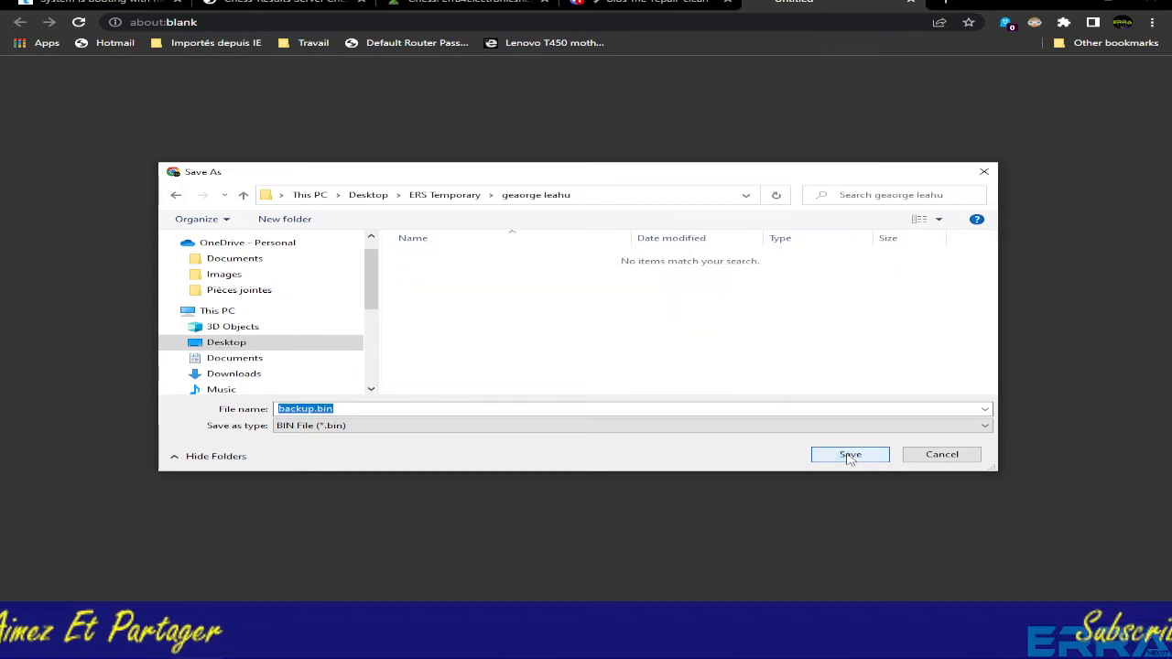
left_click(849, 455)
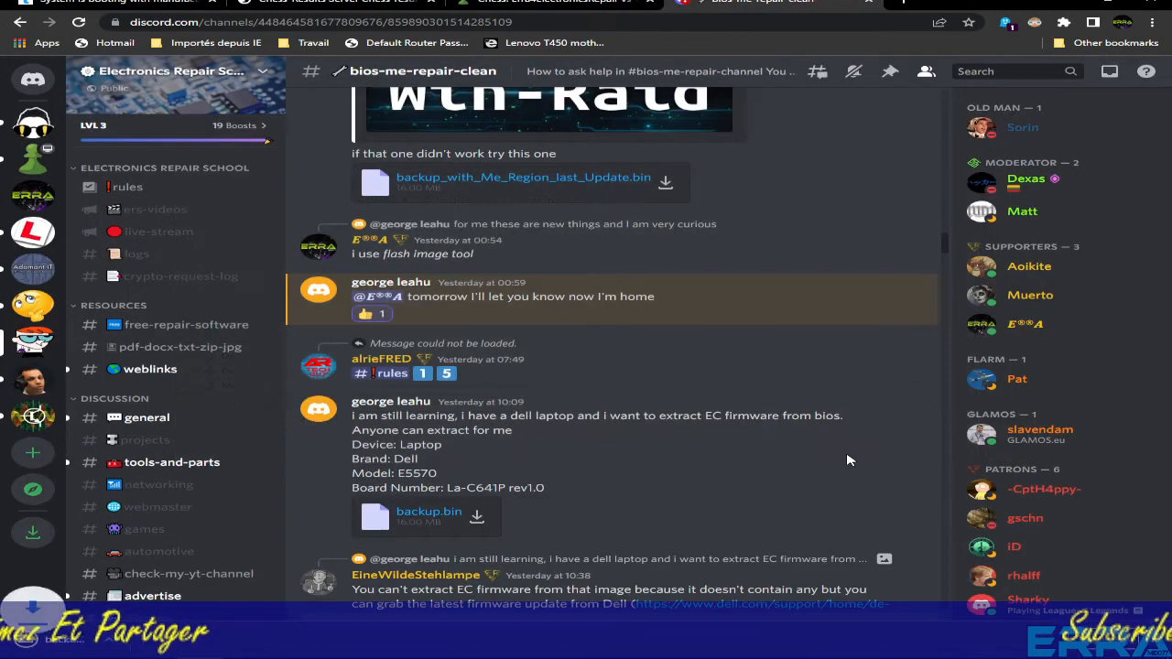
- Reveal the downloaded backup.bin in its folder in File Explorer
right_click(86, 645)
left_click(154, 610)
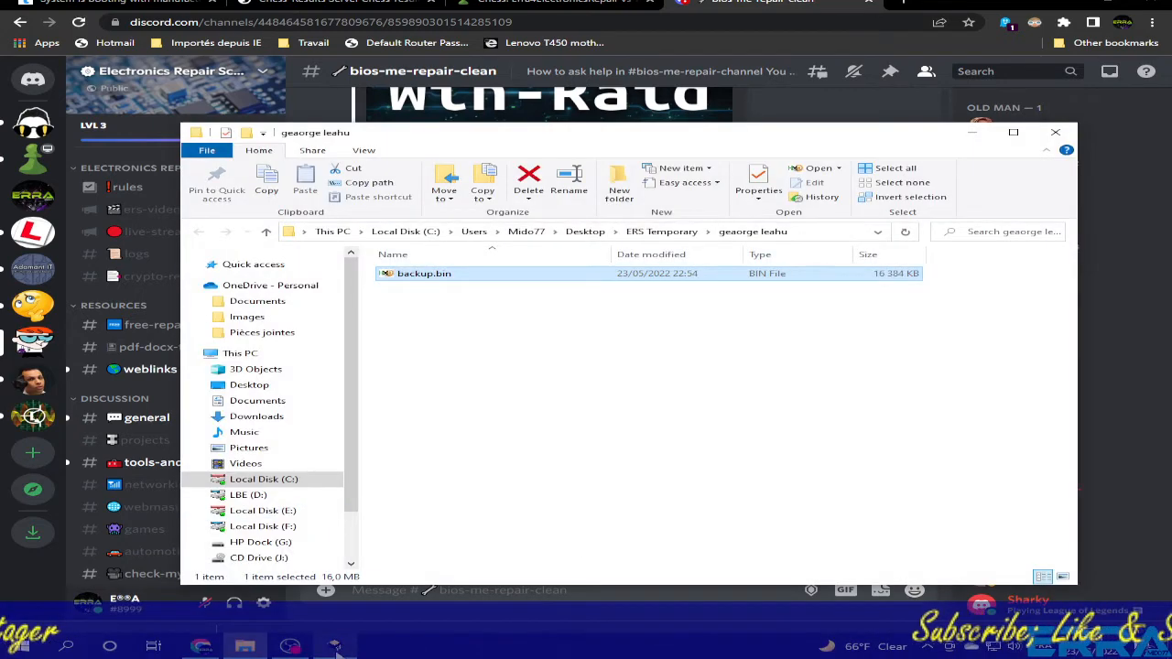
left_click(335, 647)
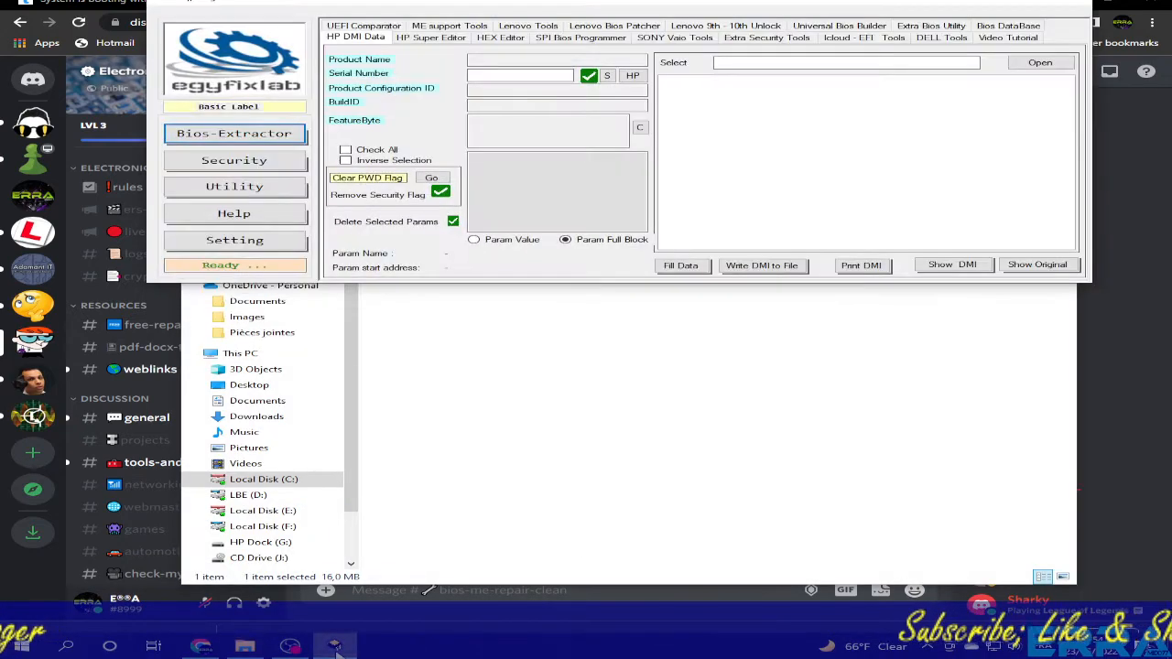
- Load backup.bin from the new ERS Temporary subfolder into LBE++'s Windows Key Changer
left_click(221, 193)
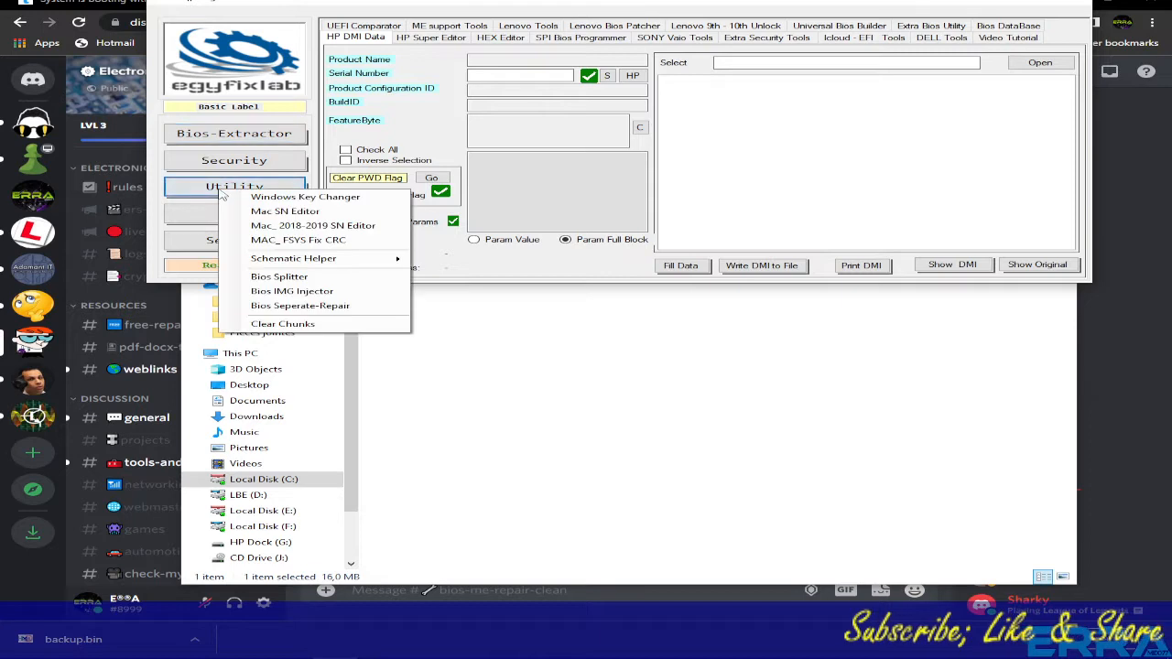
left_click(315, 198)
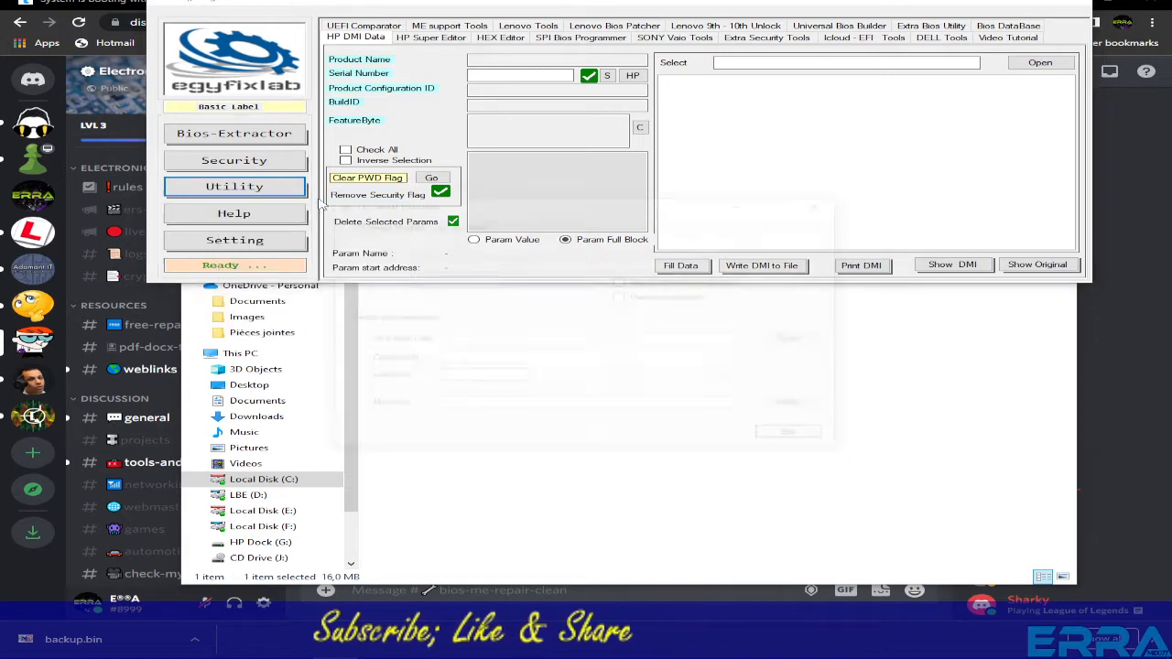
left_click(793, 240)
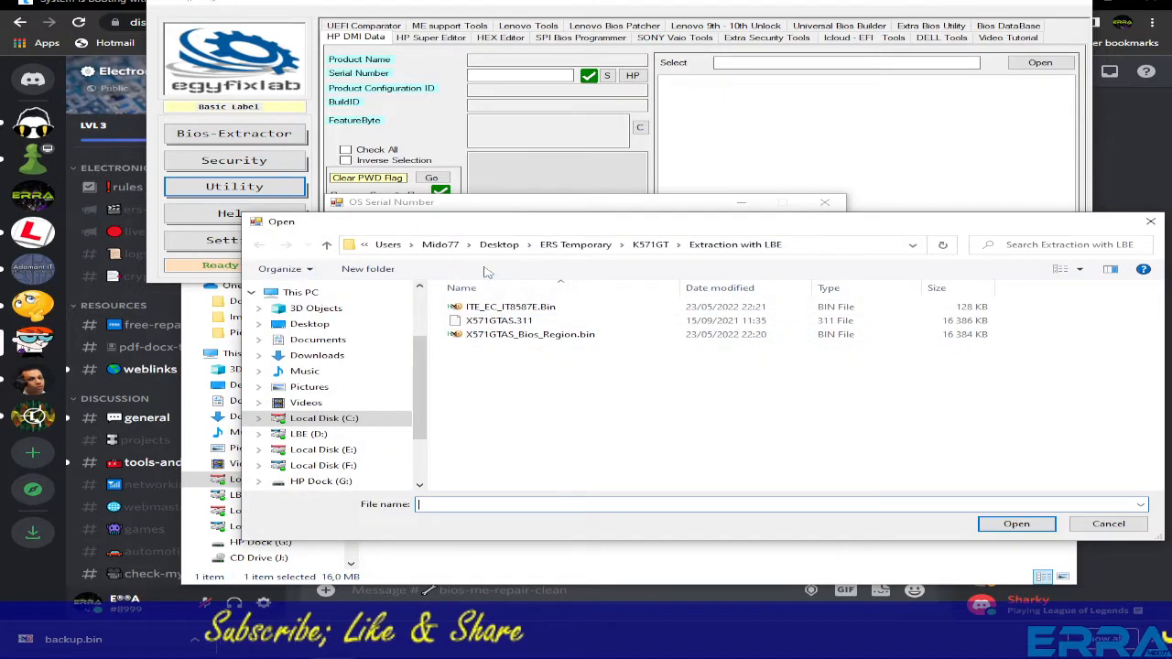
left_click(575, 244)
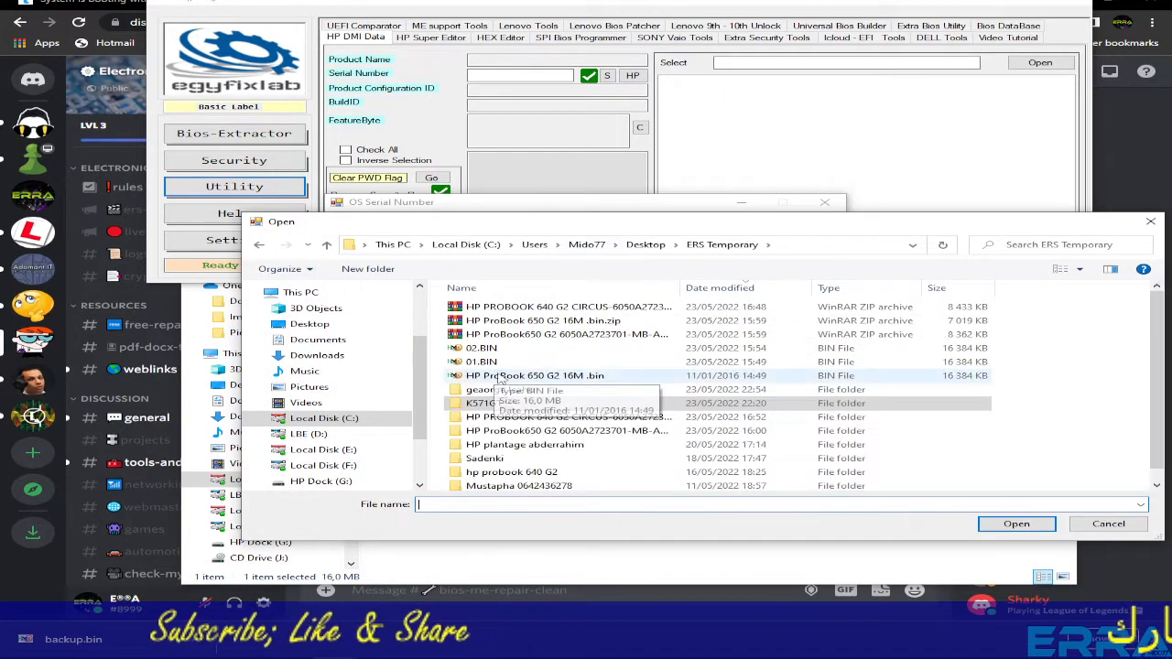
double_click(481, 390)
left_click(485, 309)
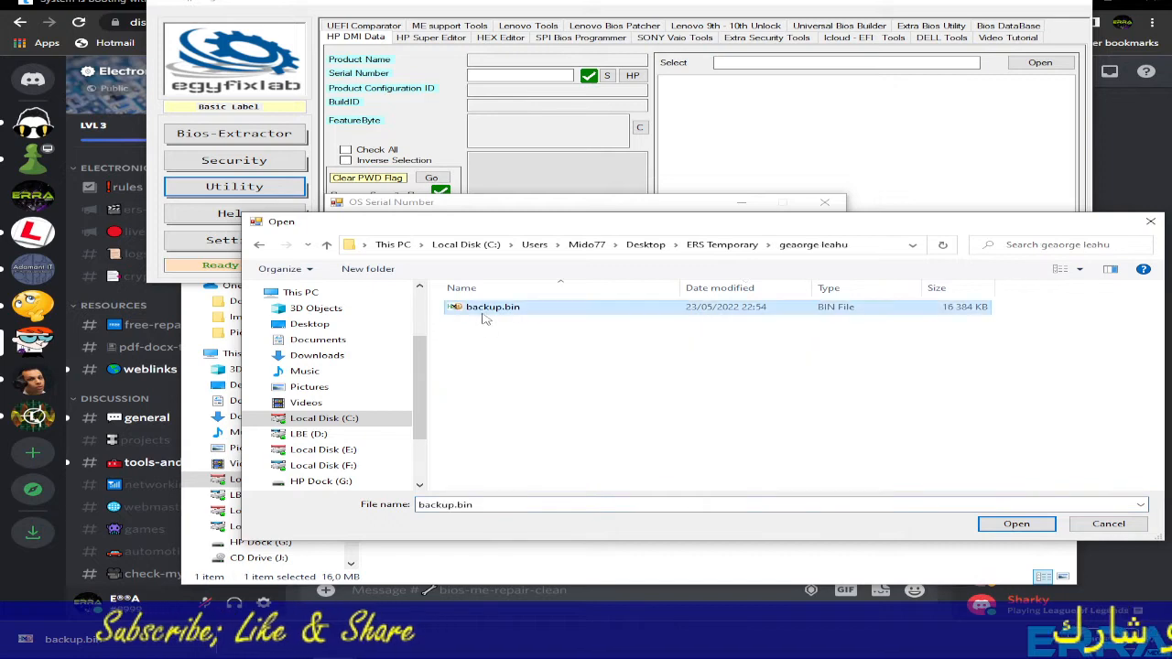
double_click(486, 311)
- Copy the extracted OS product key stored at address 7C0AA0
left_click_drag(590, 264, 409, 263)
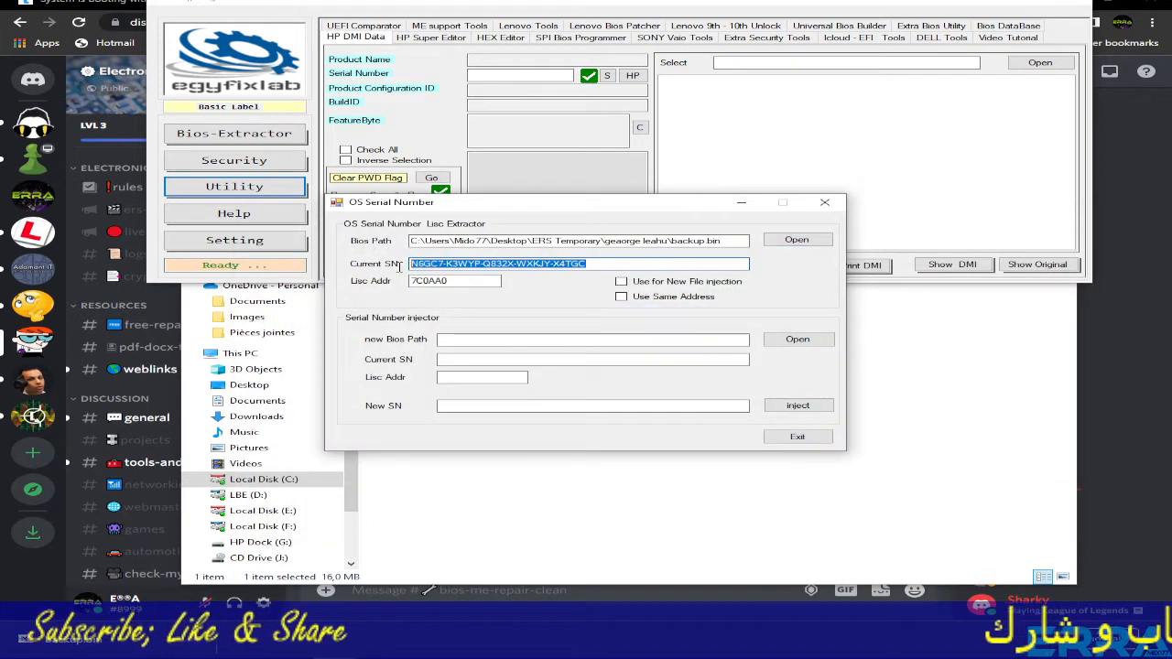
right_click(472, 261)
left_click(526, 311)
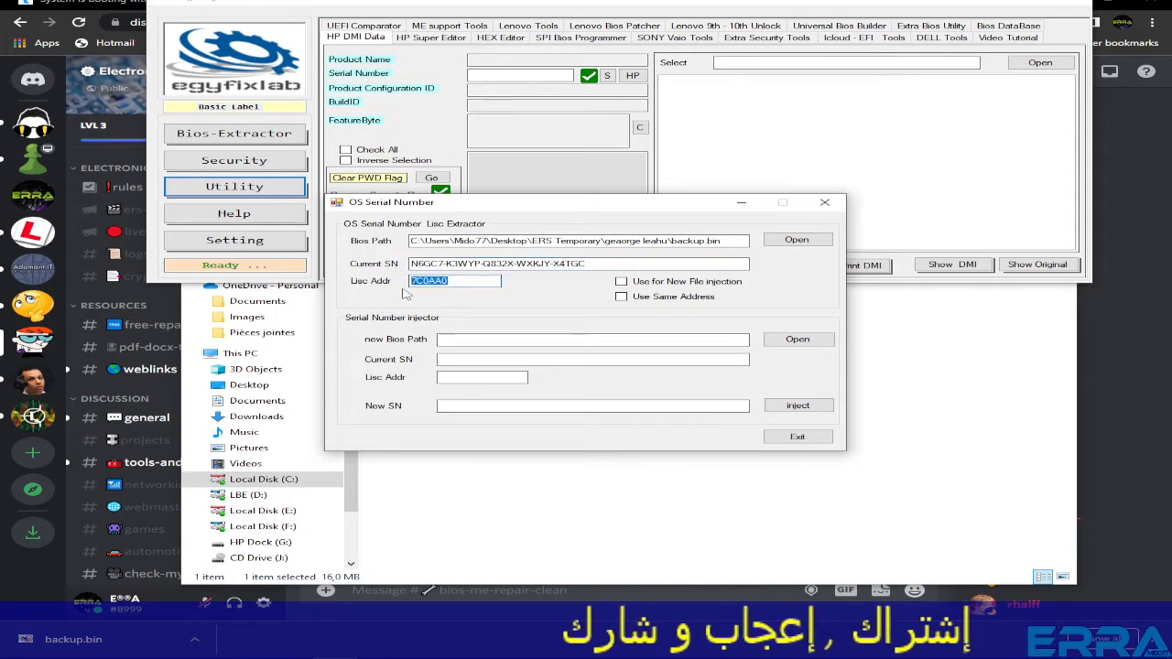
left_click(504, 507)
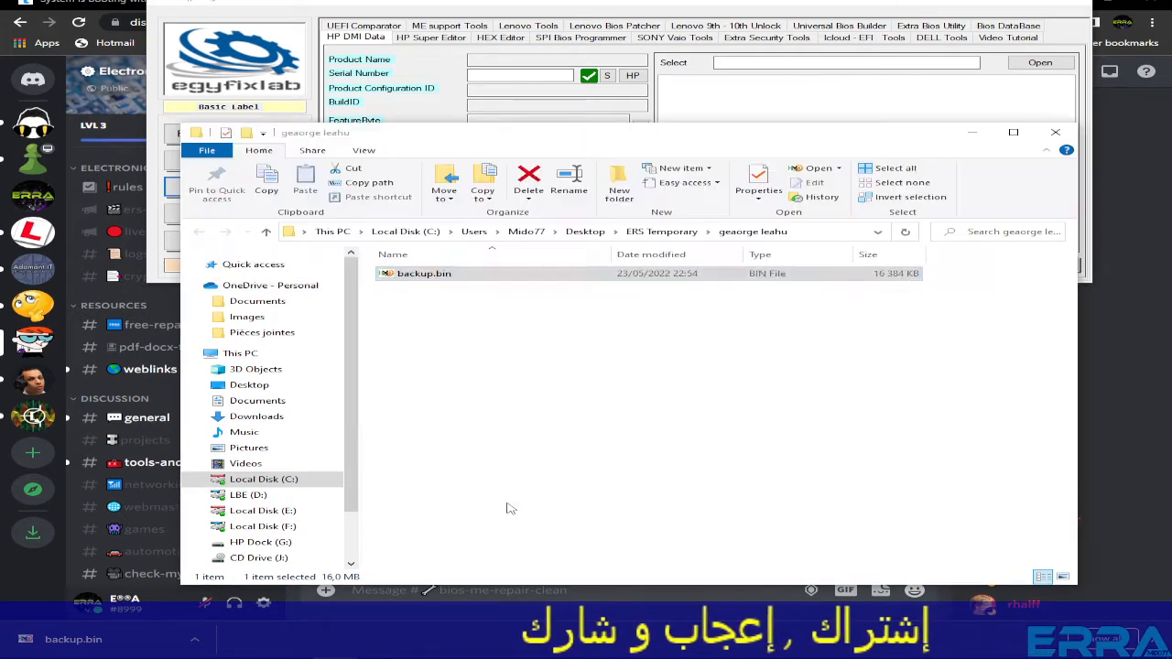
- Search backup.bin in HxD for the pasted product key, finding hits at 7C0AA0 and 7C8B37
left_click(424, 276)
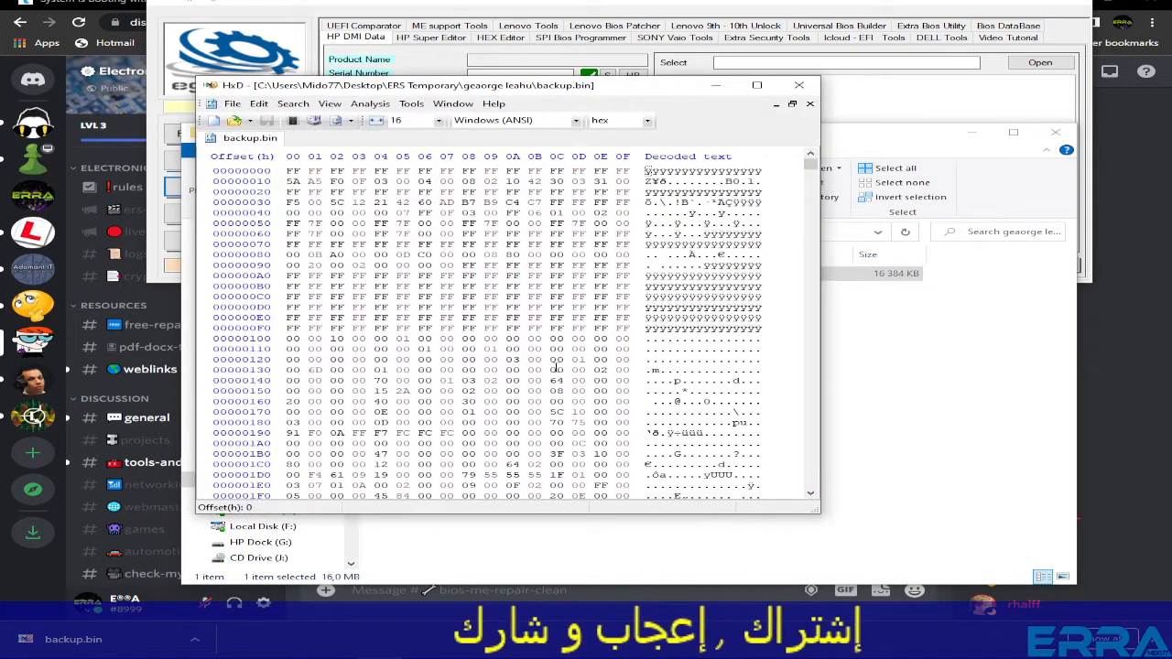
key("ctrl+f")
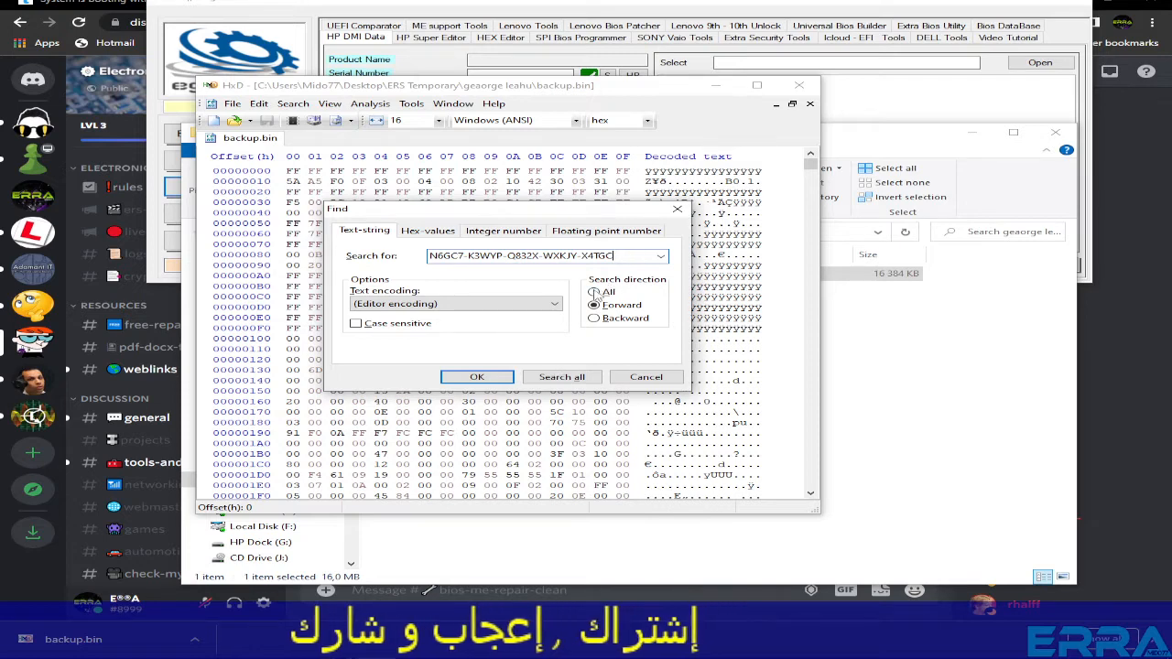
left_click(477, 377)
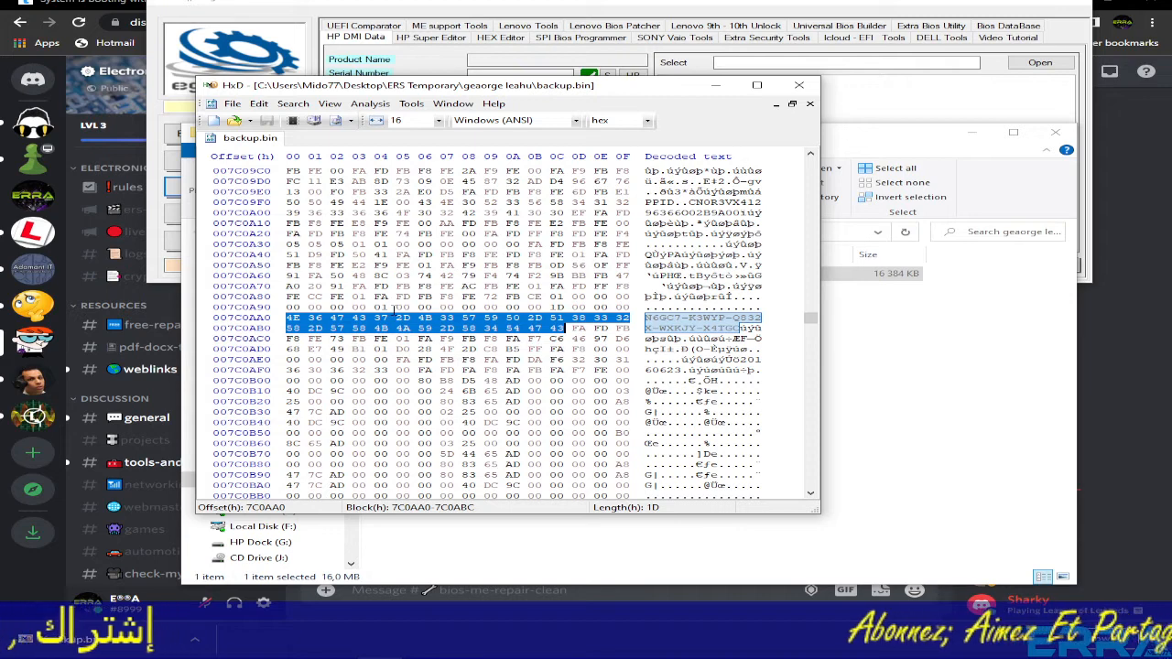
key("F3")
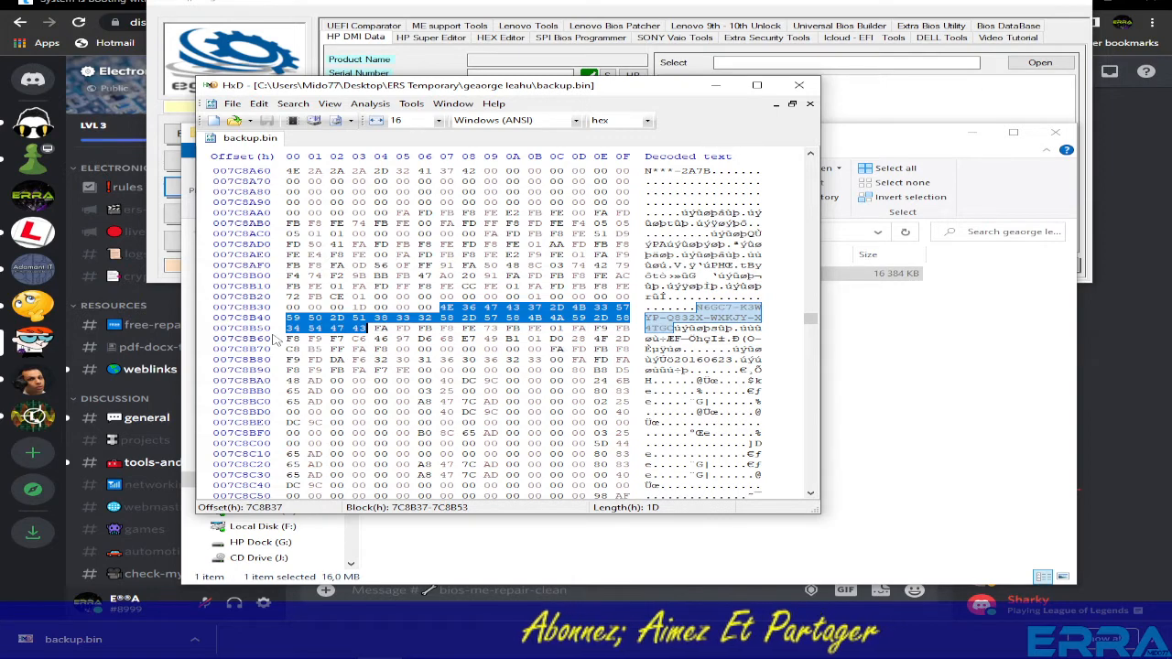
key("F3")
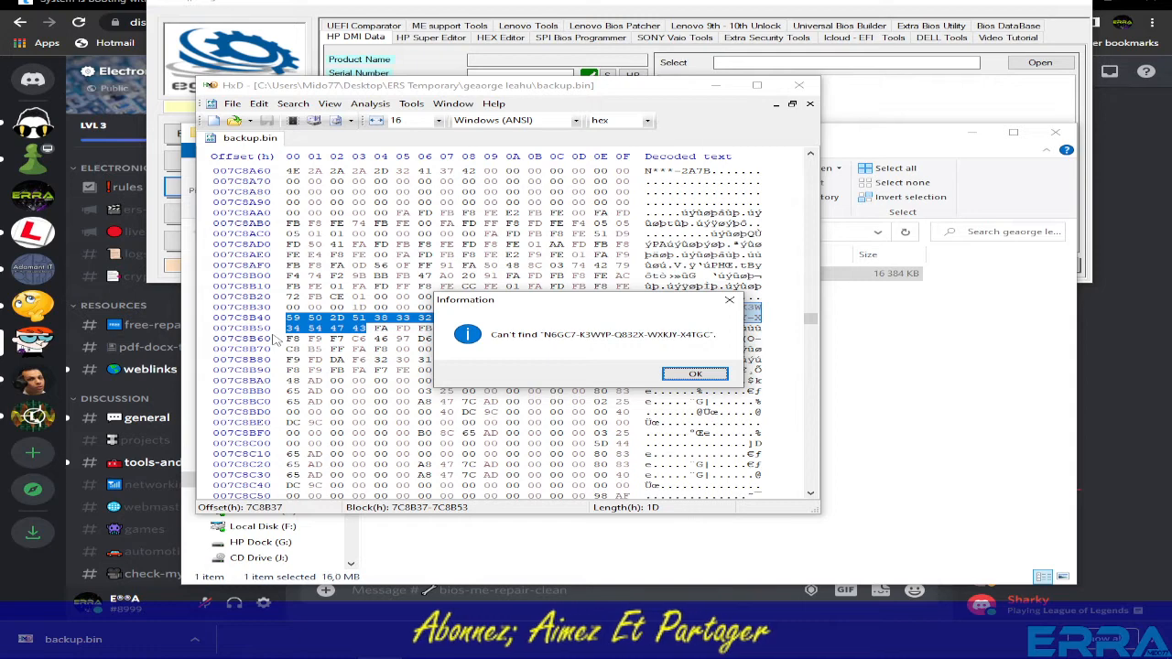
key("Return")
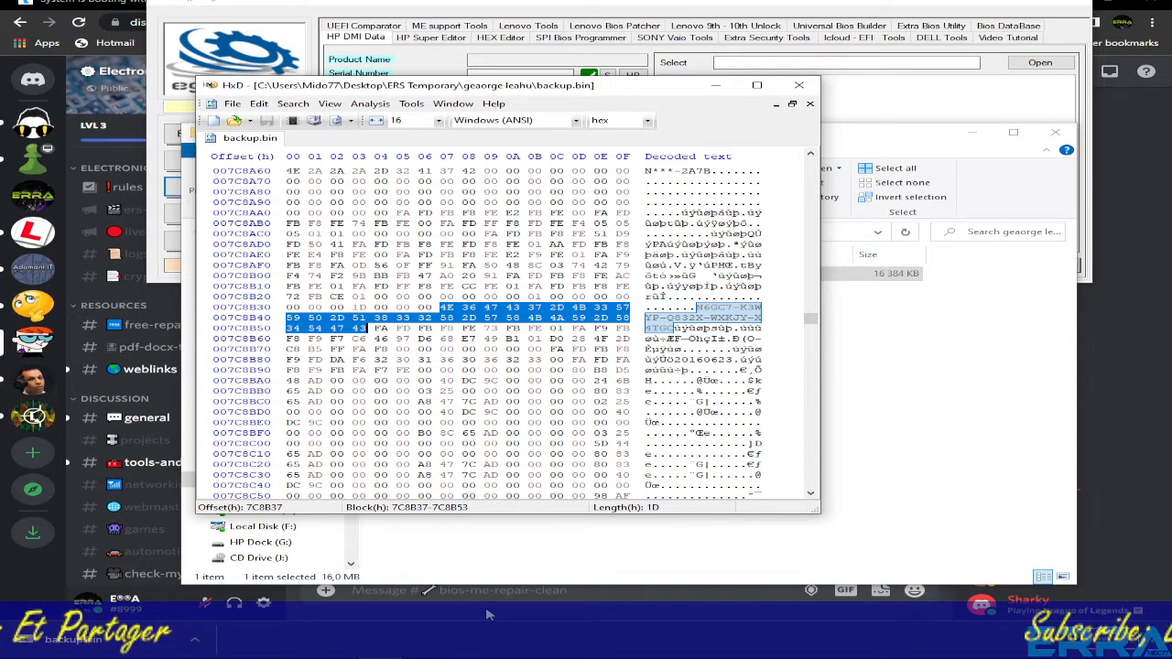
left_click(489, 614)
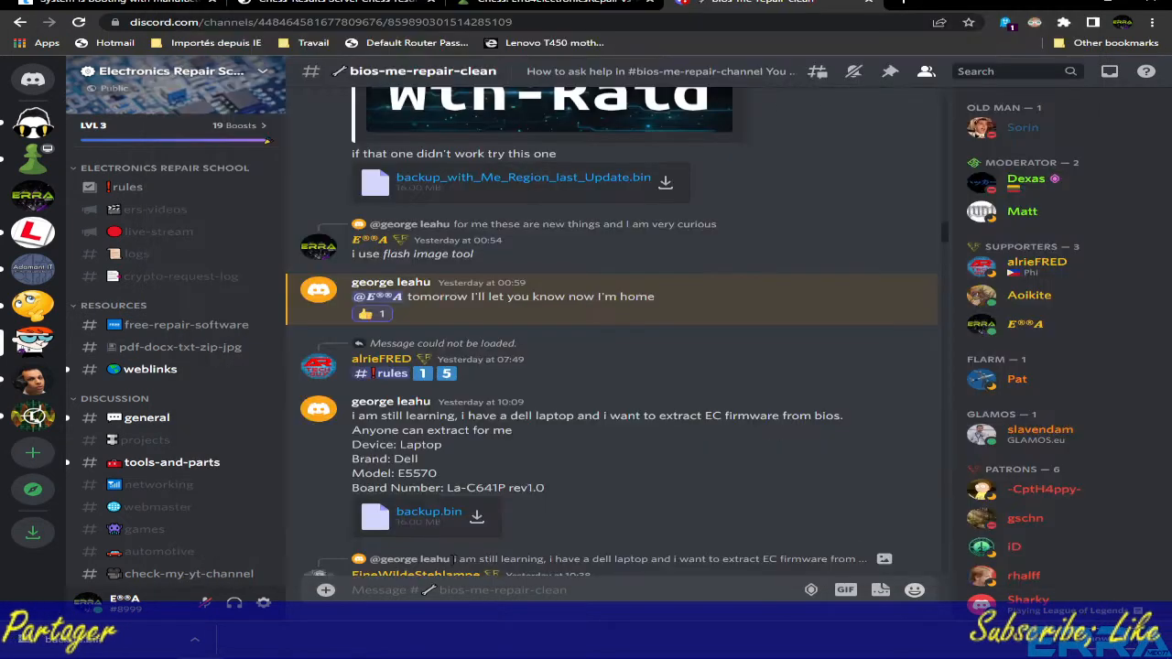
- Select 'E5570' in the Discord request, then raise and close LBE++'s OS Serial Number dialog
left_click_drag(399, 473, 452, 476)
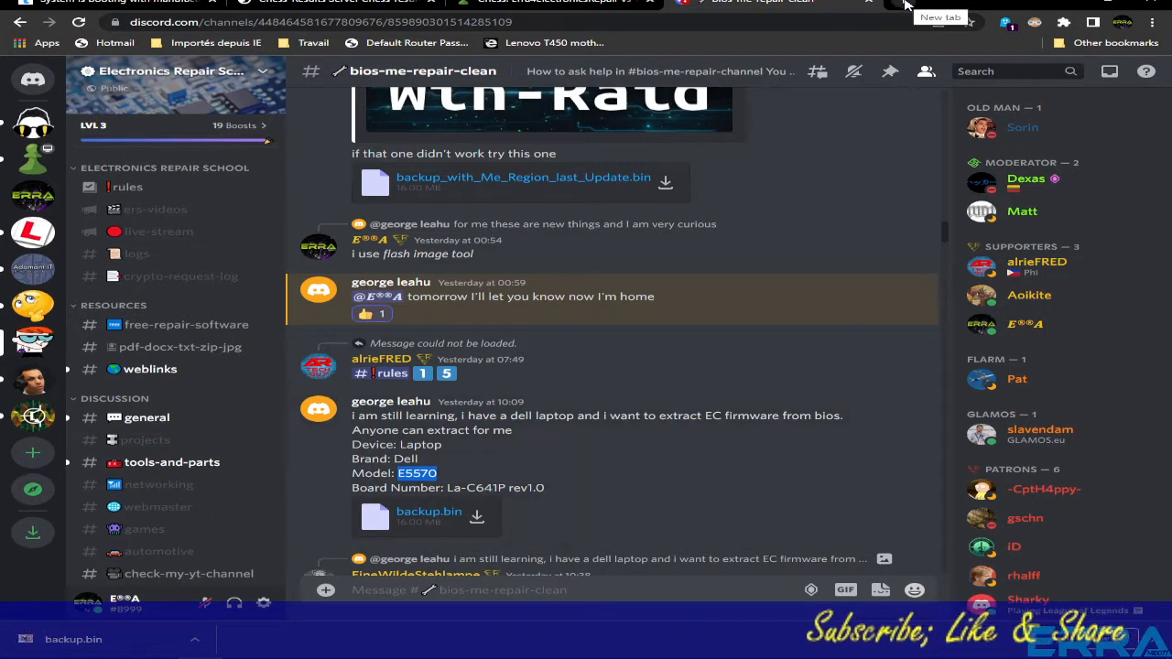
mouse_move(343, 654)
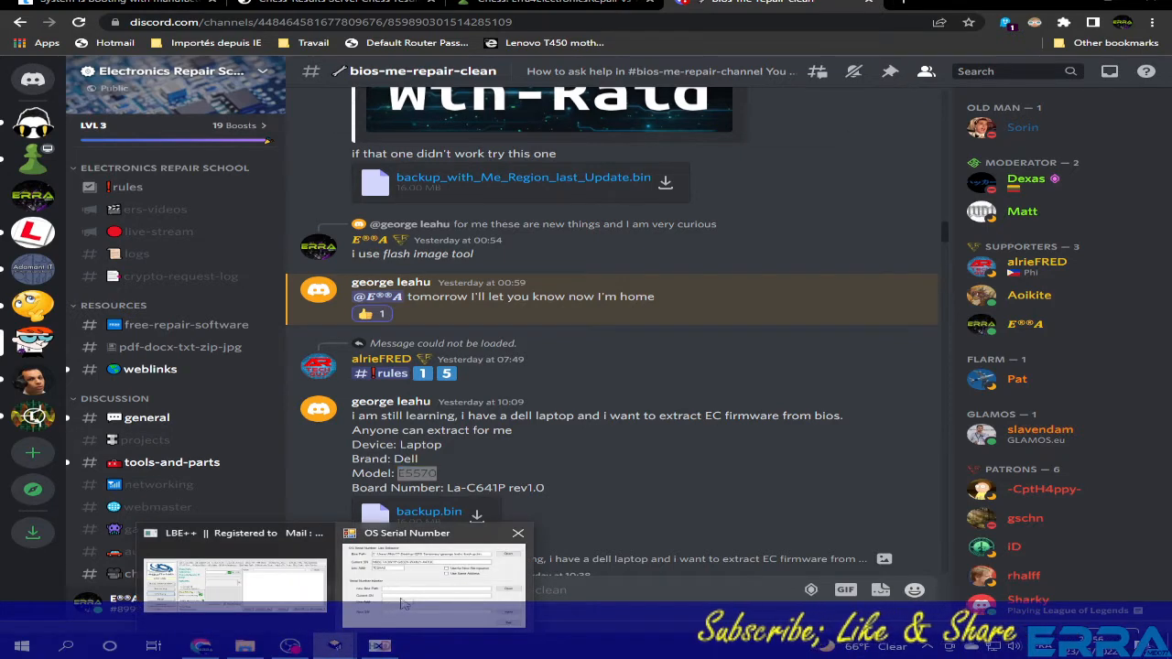
left_click(435, 586)
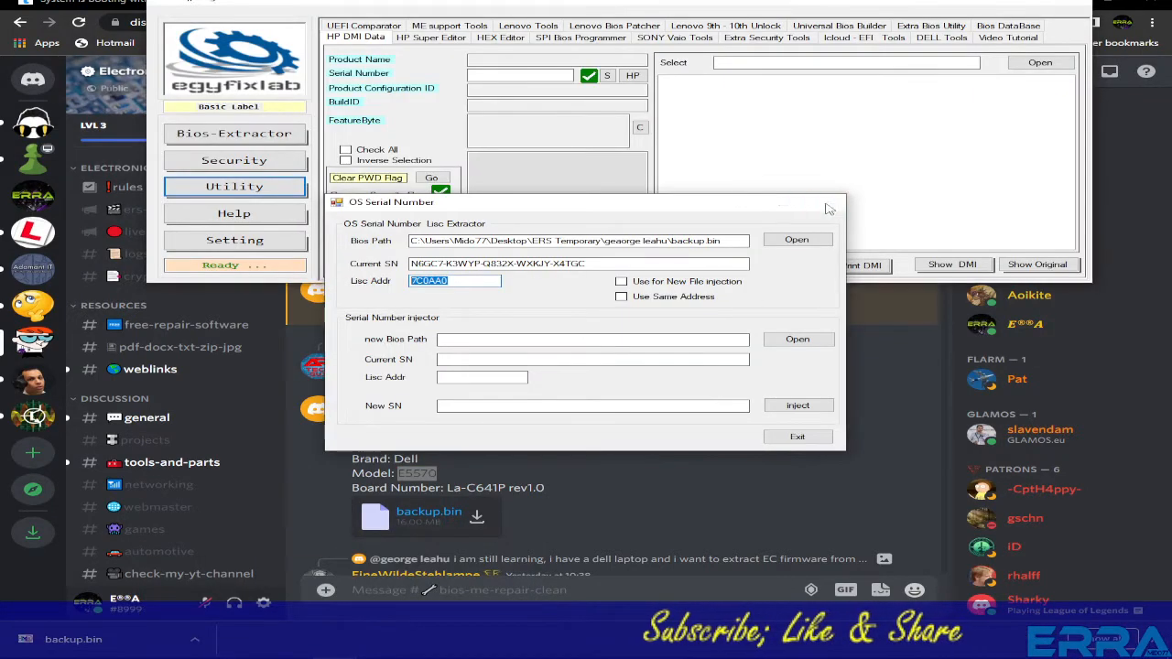
left_click(824, 202)
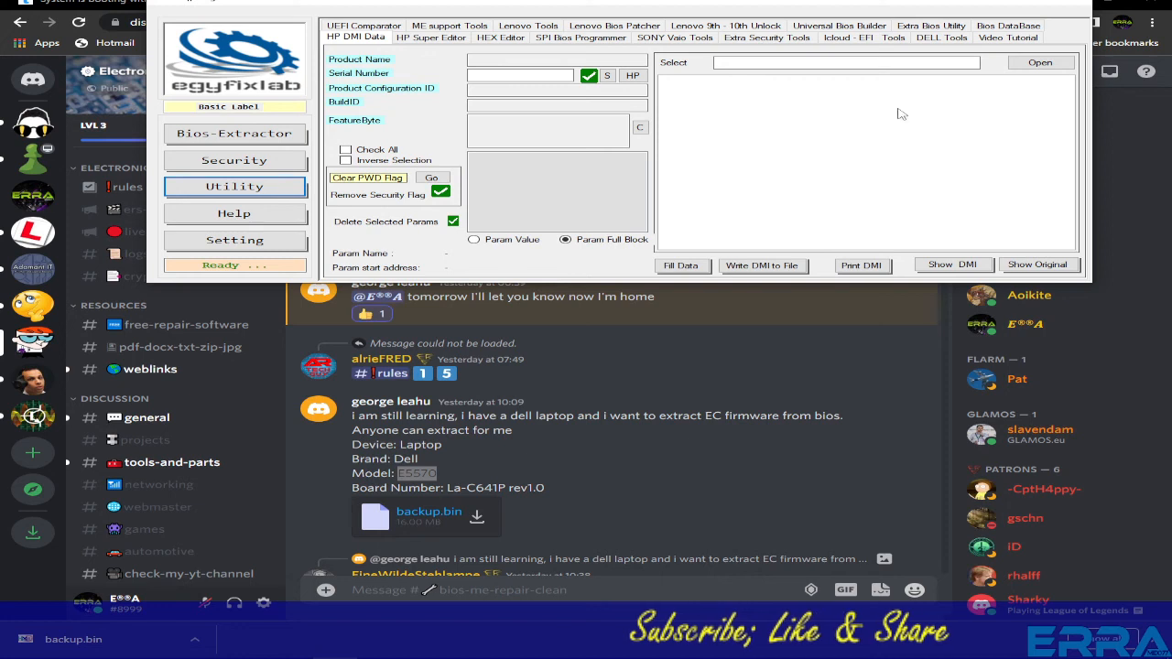
left_click(943, 38)
left_click(785, 72)
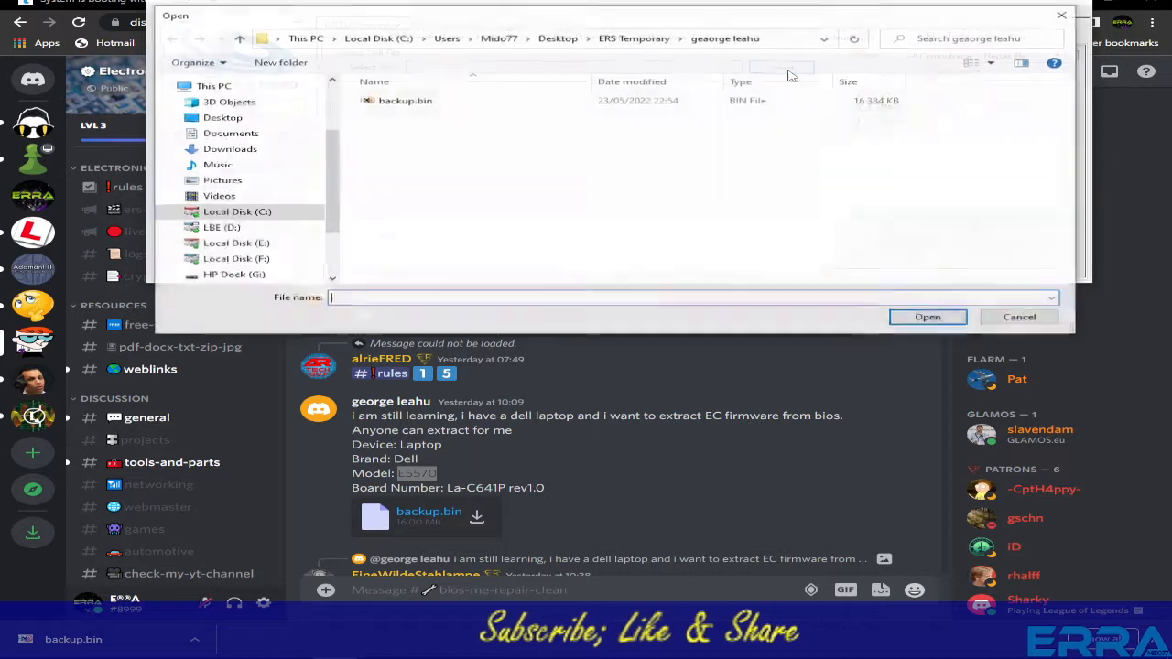
left_click(399, 103)
double_click(399, 102)
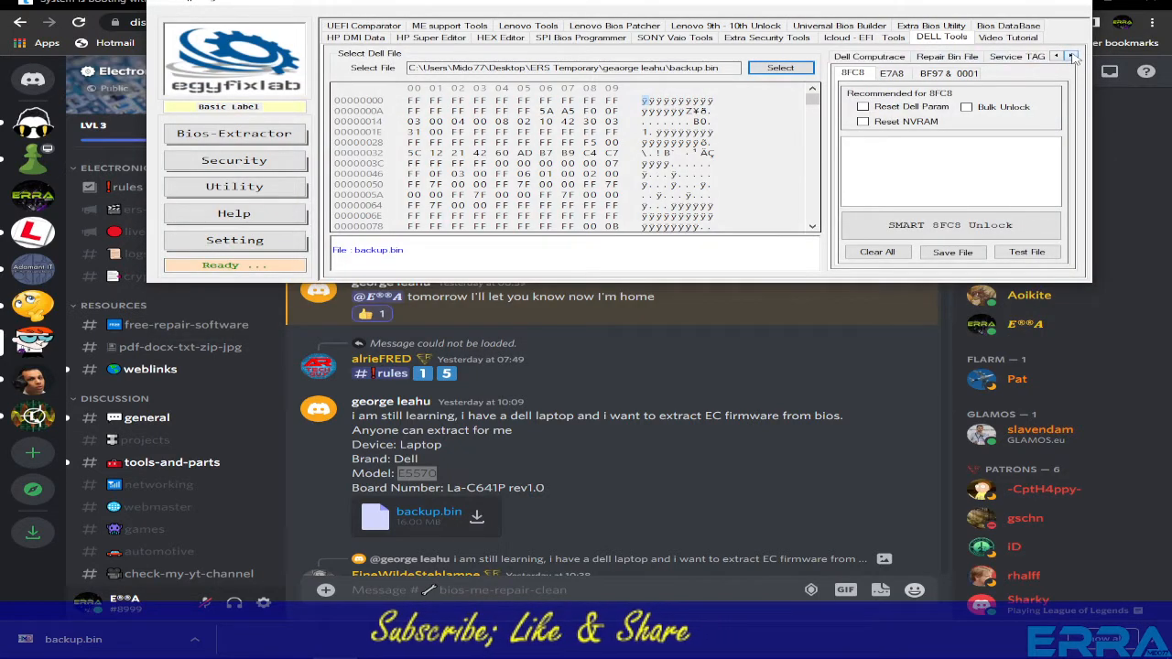
left_click(932, 56)
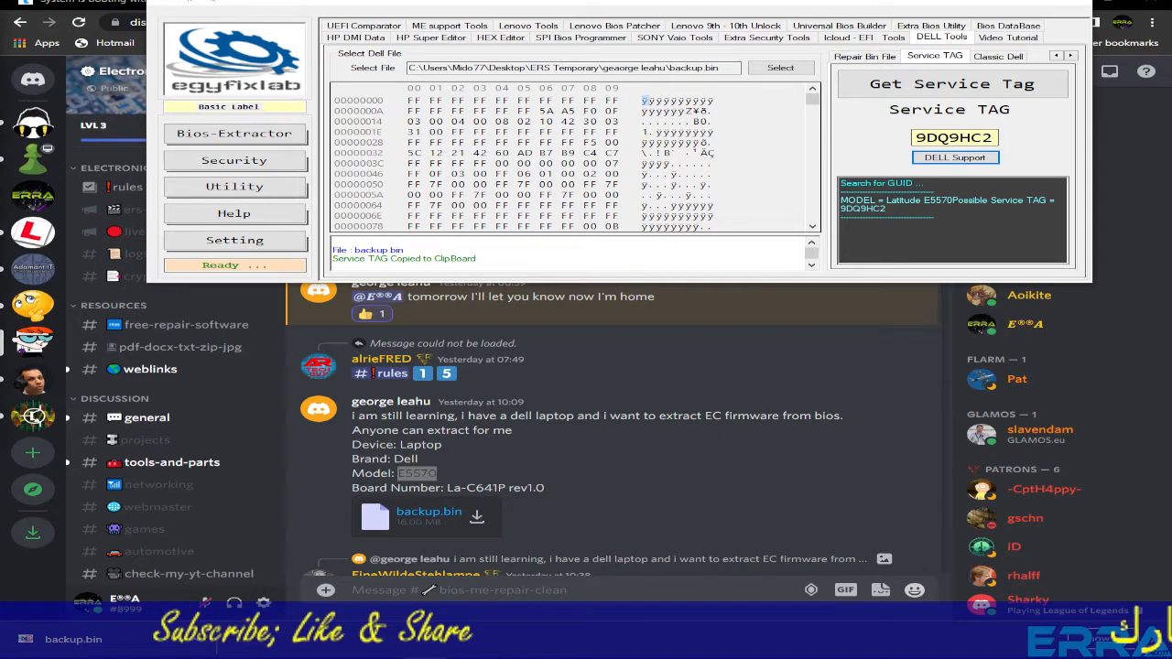
left_click_drag(0, 18, 657, 151)
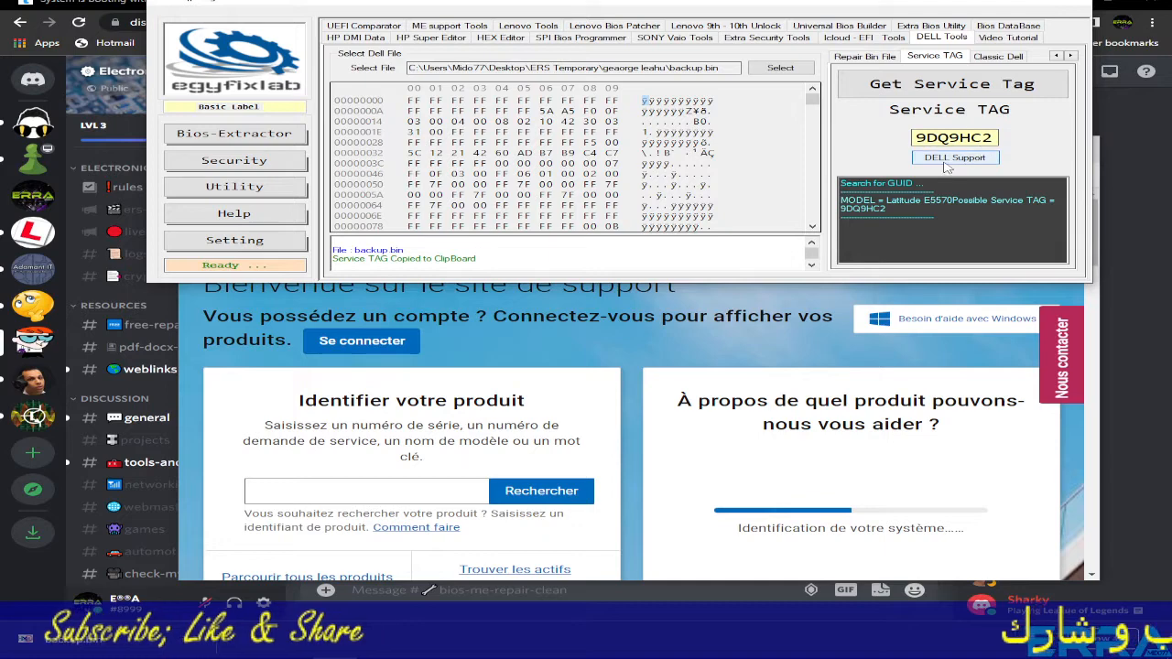
left_click(952, 158)
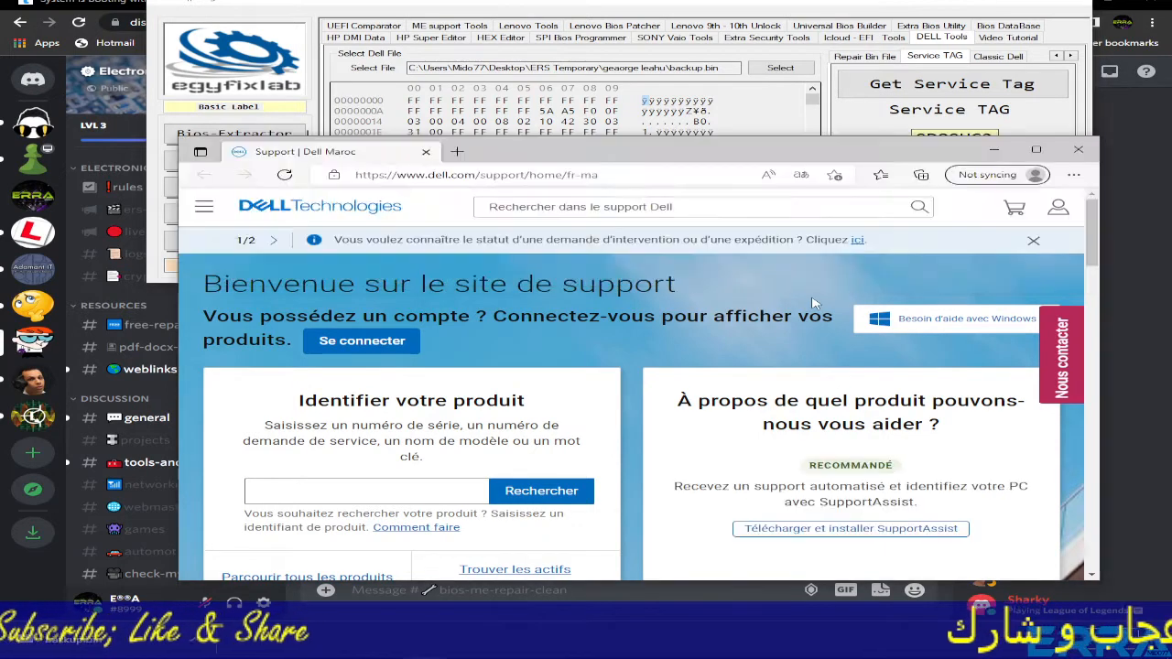
left_click_drag(730, 157, 738, 75)
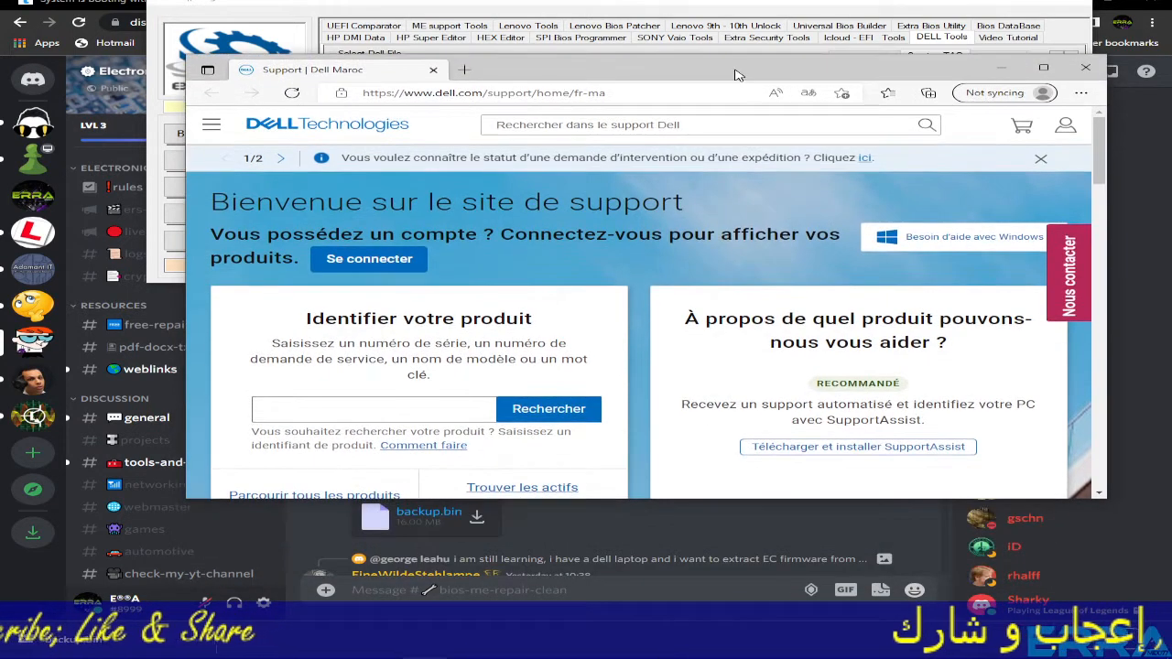
left_click(1044, 69)
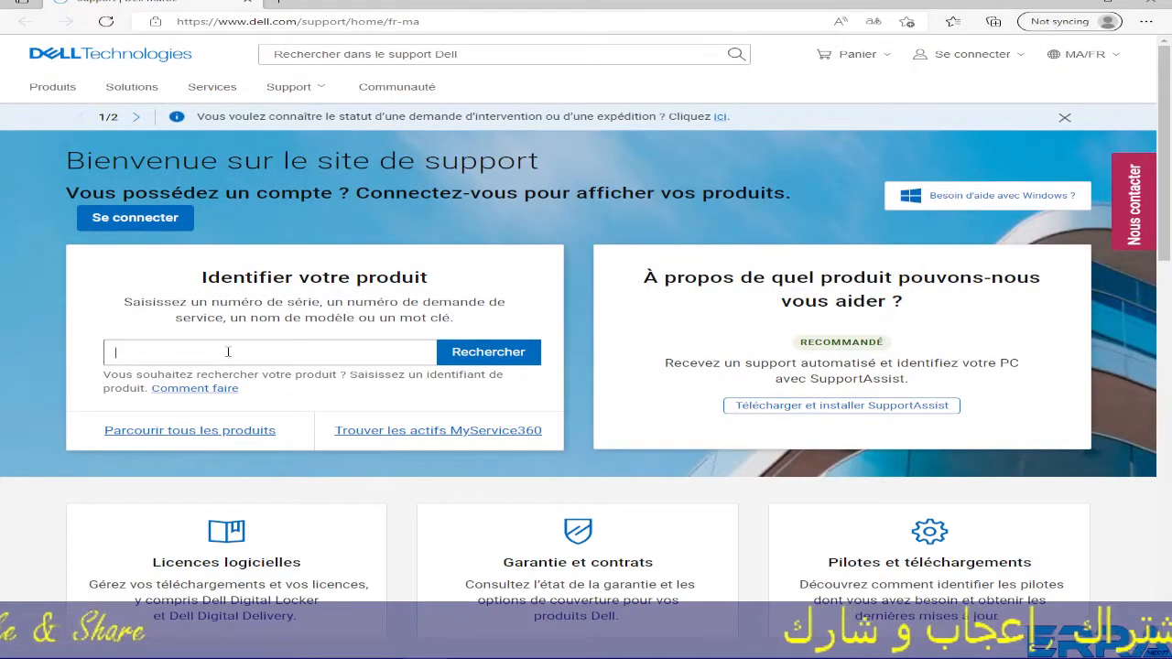
right_click(228, 352)
left_click(277, 132)
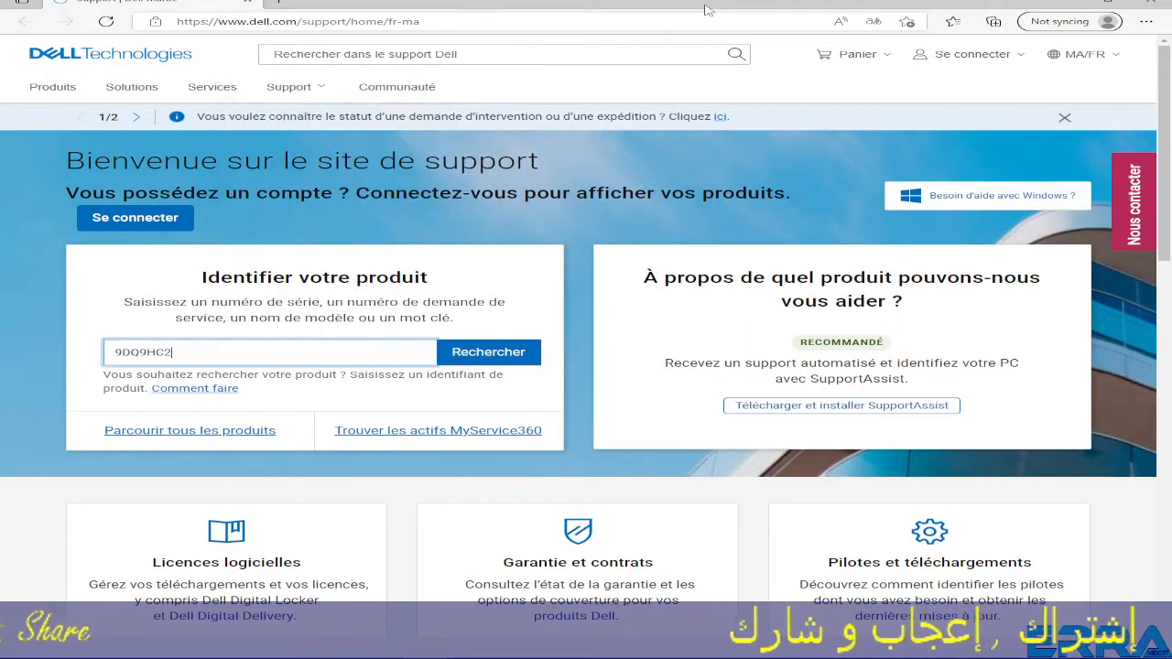
left_click_drag(913, 3, 925, 70)
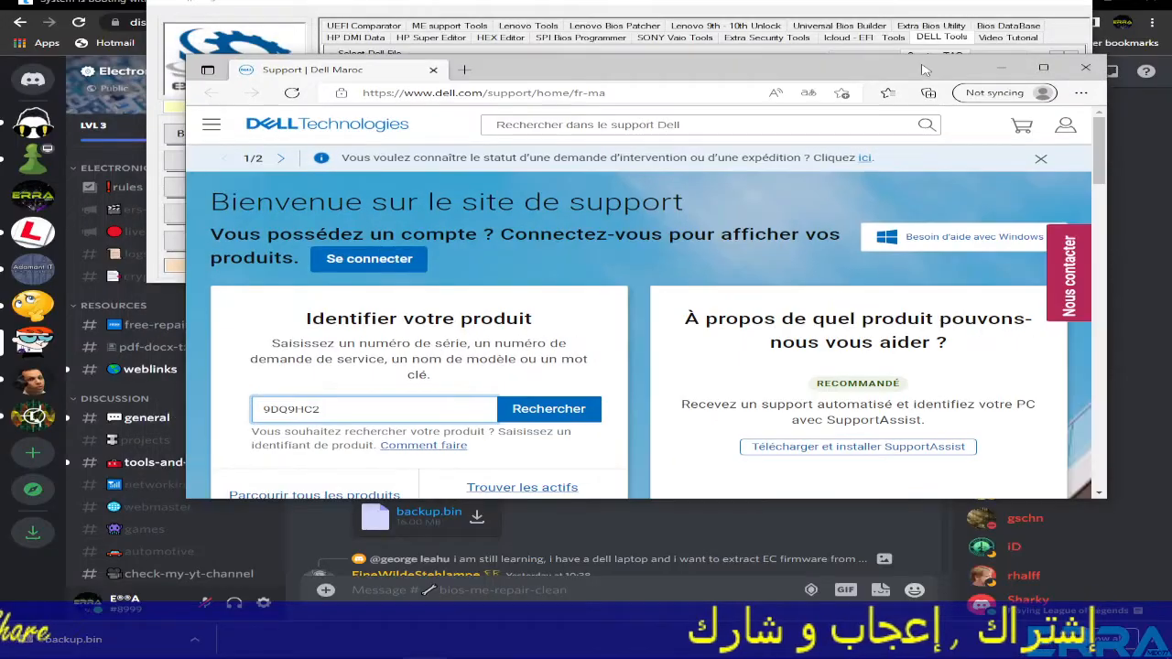
left_click(881, 7)
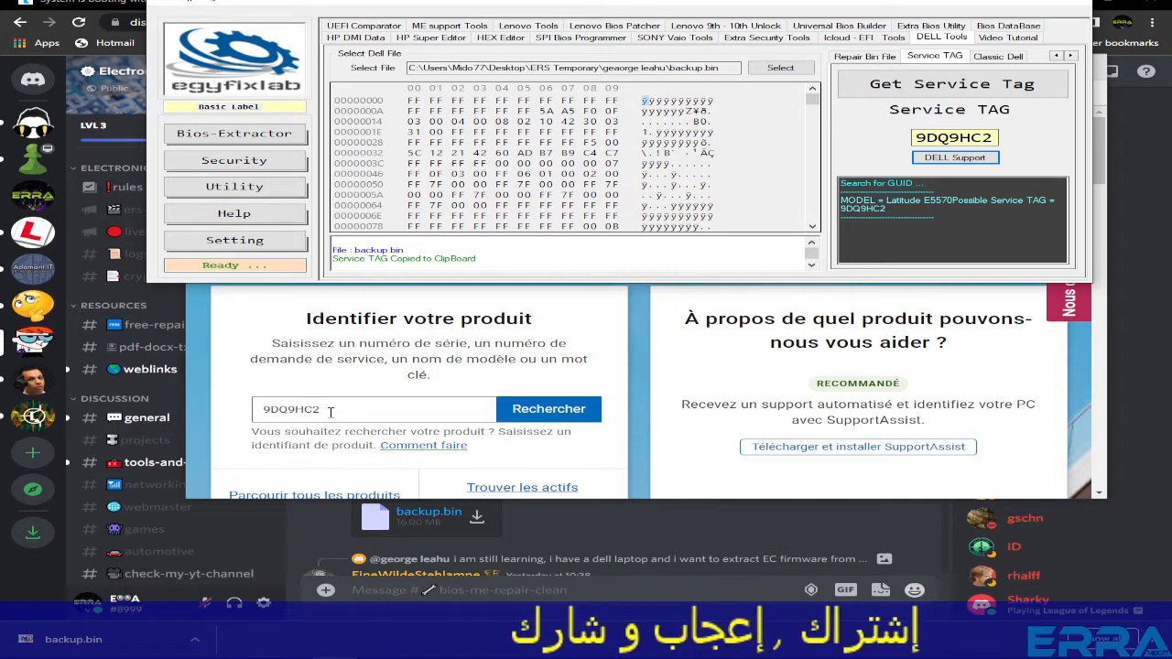
left_click(331, 411)
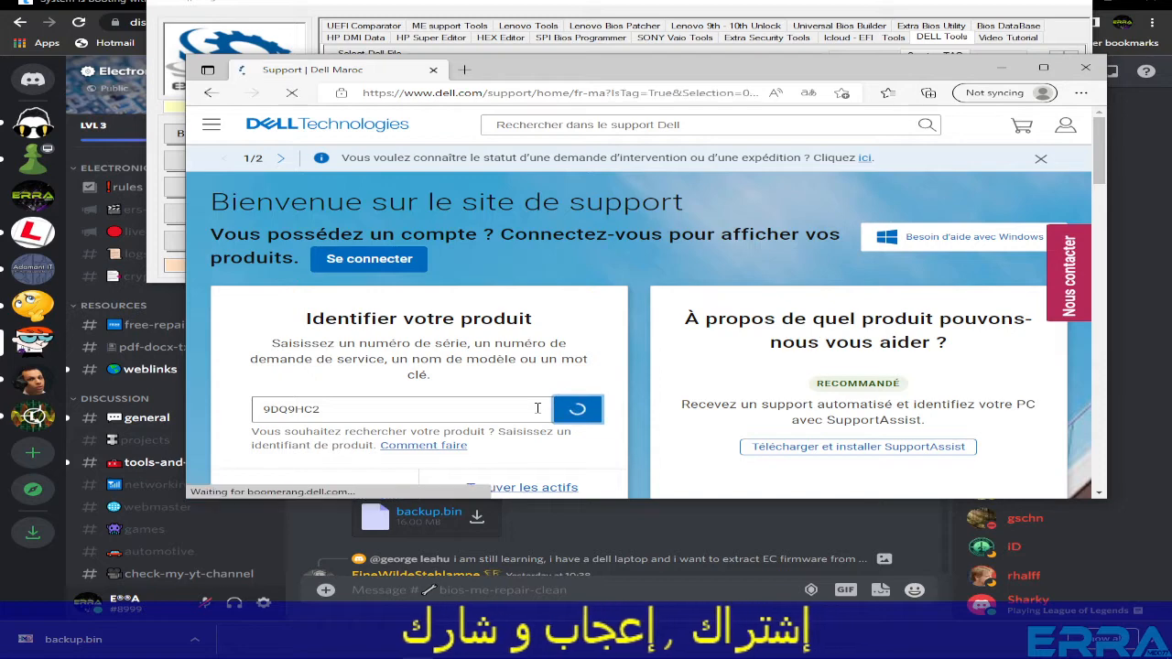
scroll(581, 409, "down", 1)
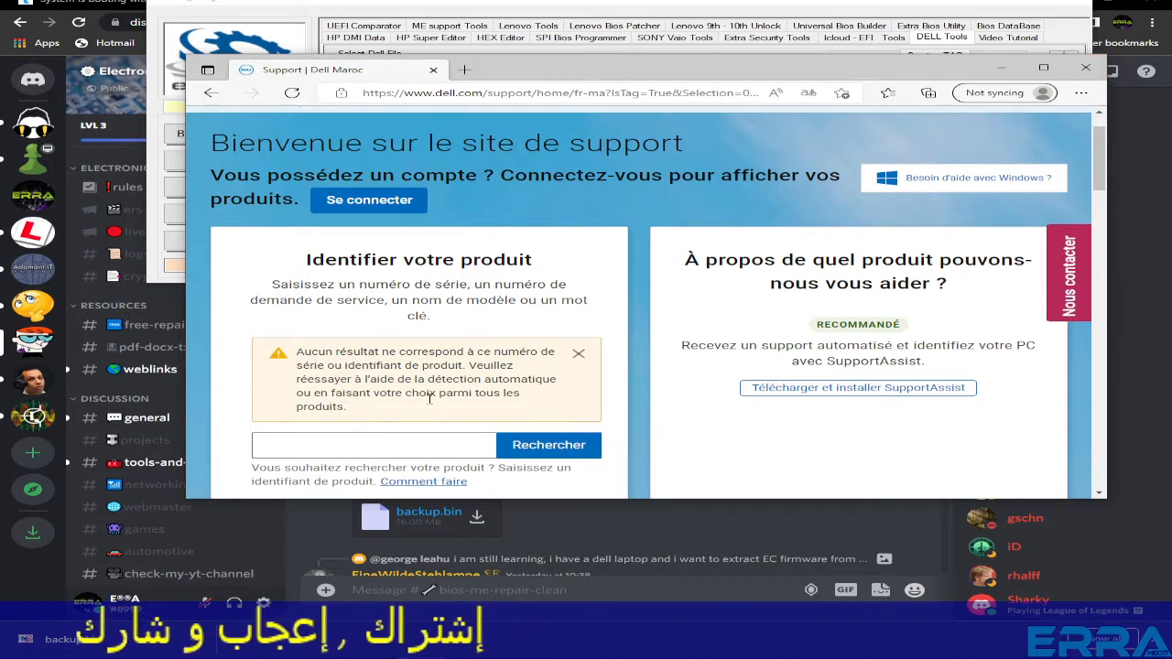
left_click(1085, 69)
- Copy 'E5570' from the Discord request message and open a new Chrome tab
left_click(419, 473)
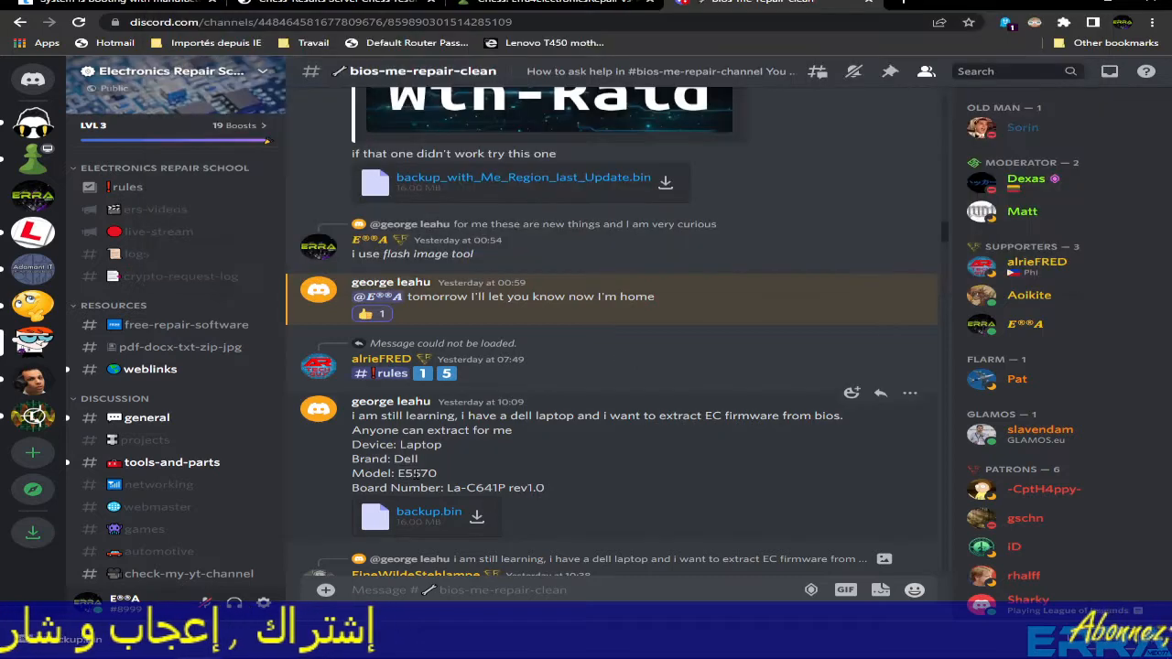
right_click(416, 474)
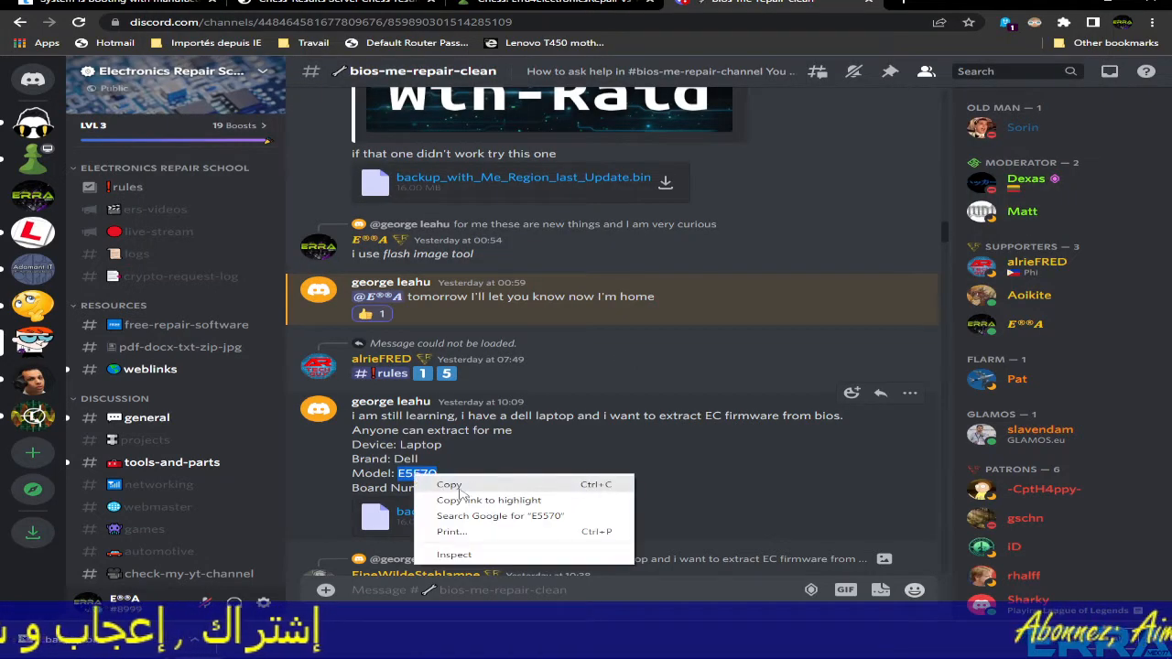
left_click(459, 486)
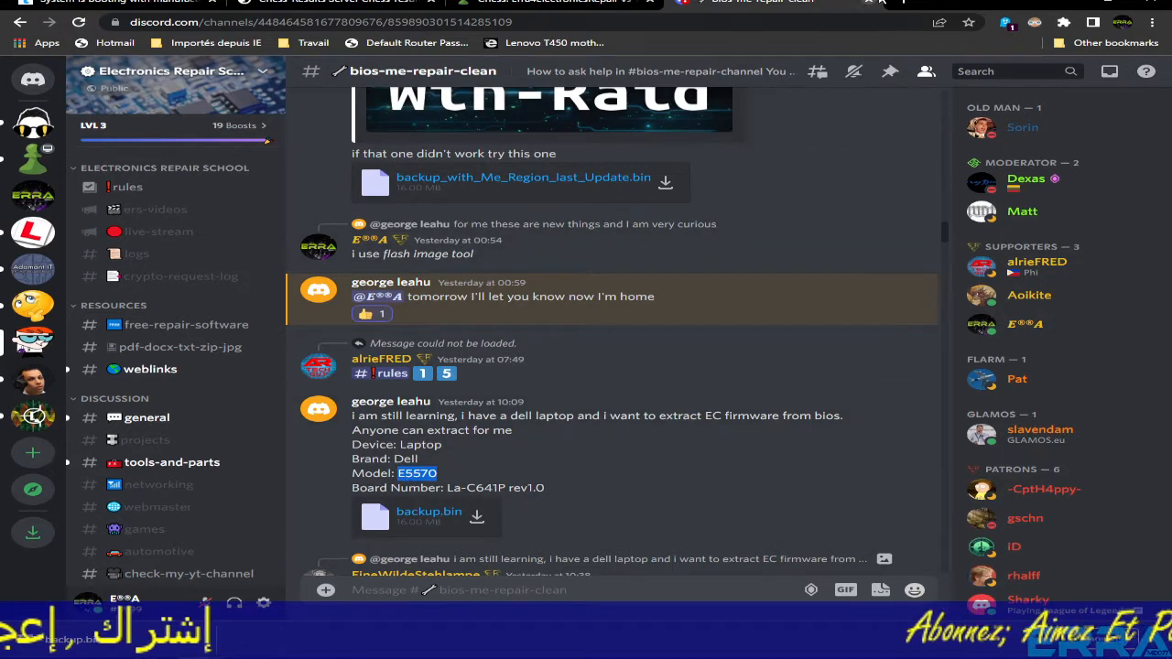
left_click(881, 3)
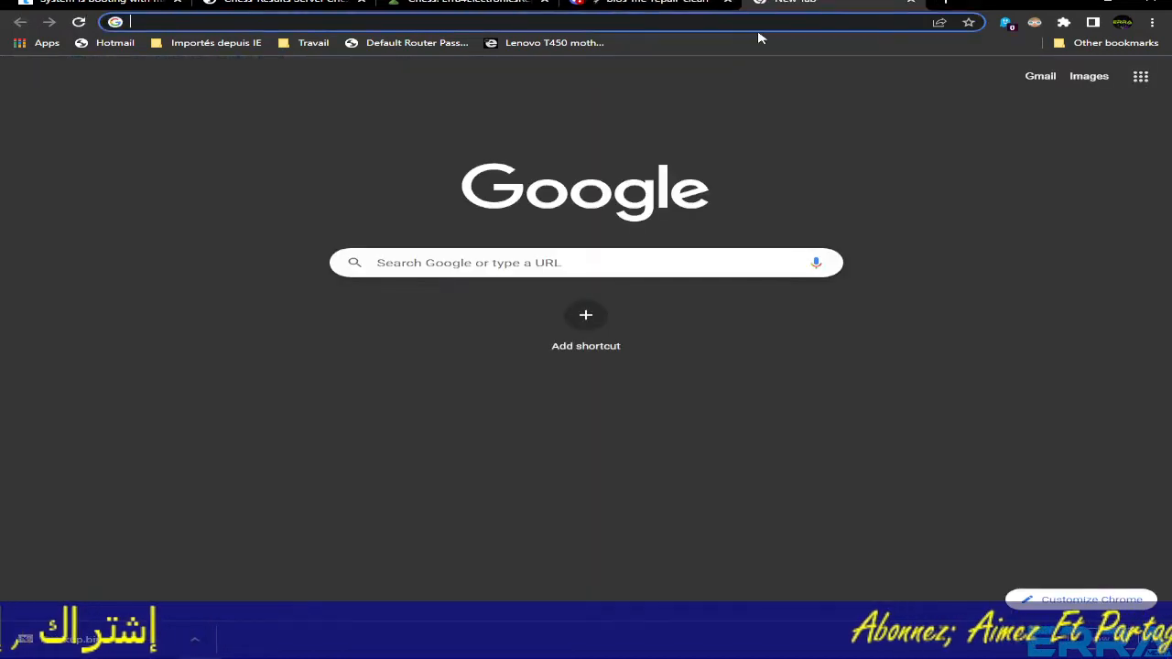
- Reach Dell Support through a 'dell supp' search and paste E5570 into its product field
type("dell supp")
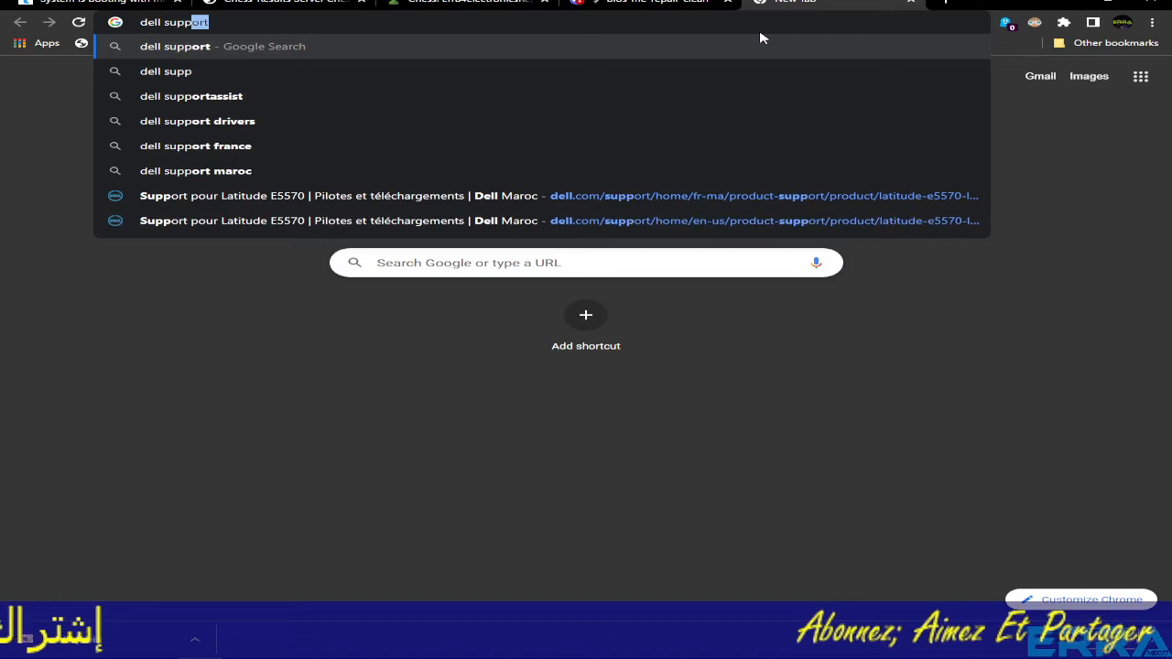
key("Return")
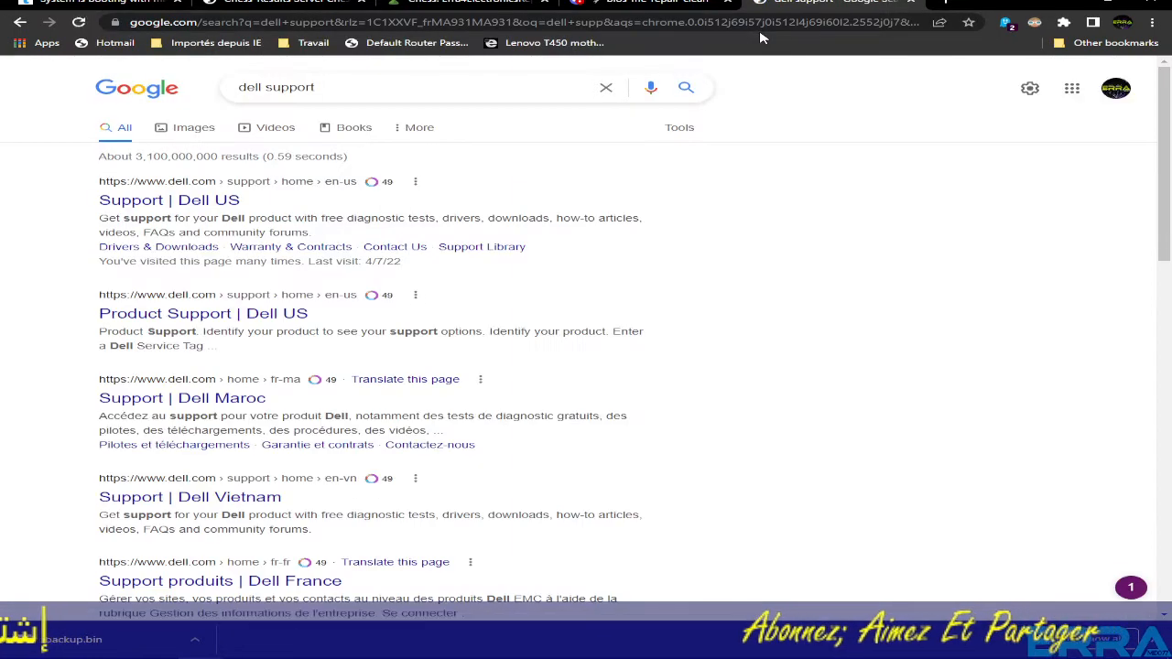
left_click(169, 199)
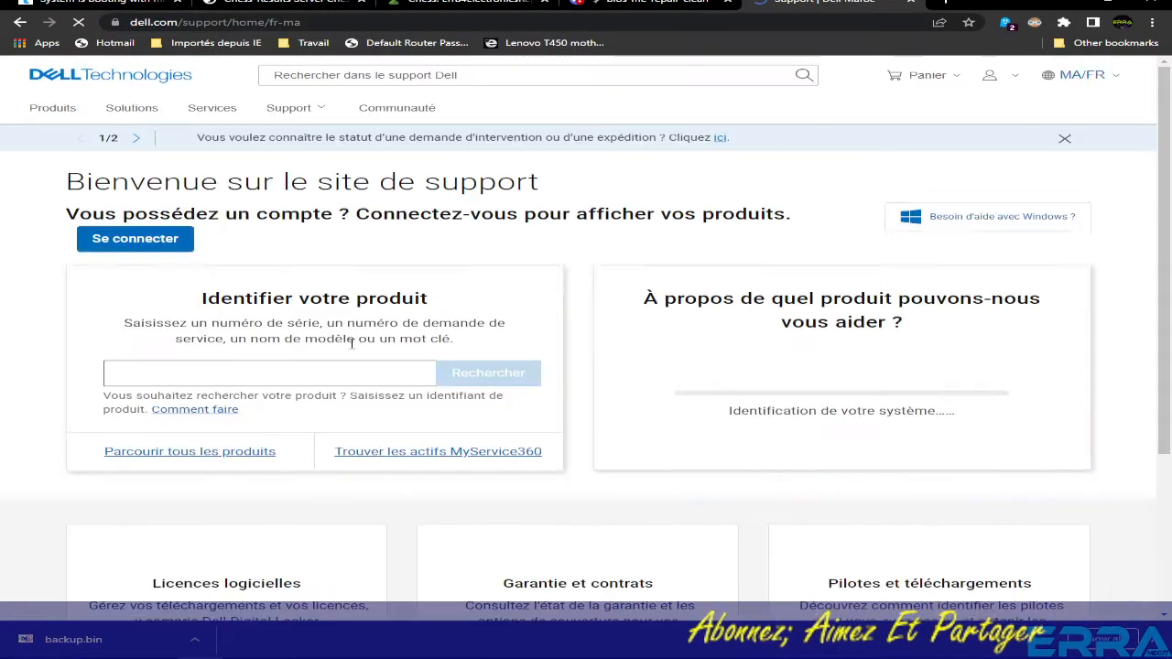
right_click(227, 370)
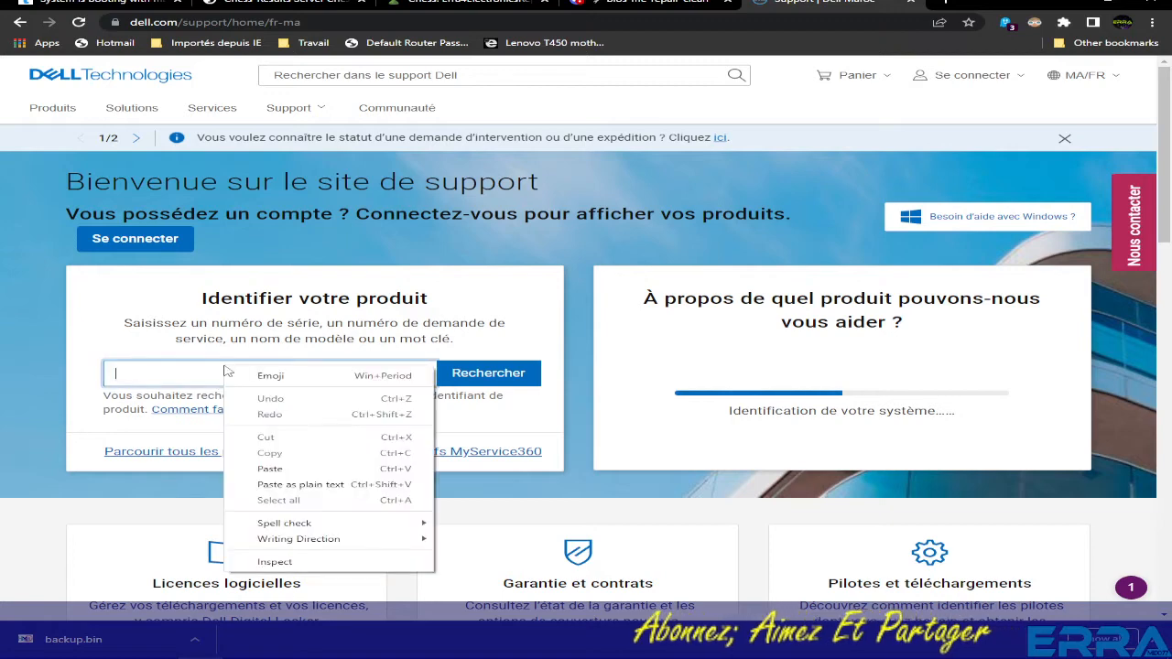
left_click(293, 468)
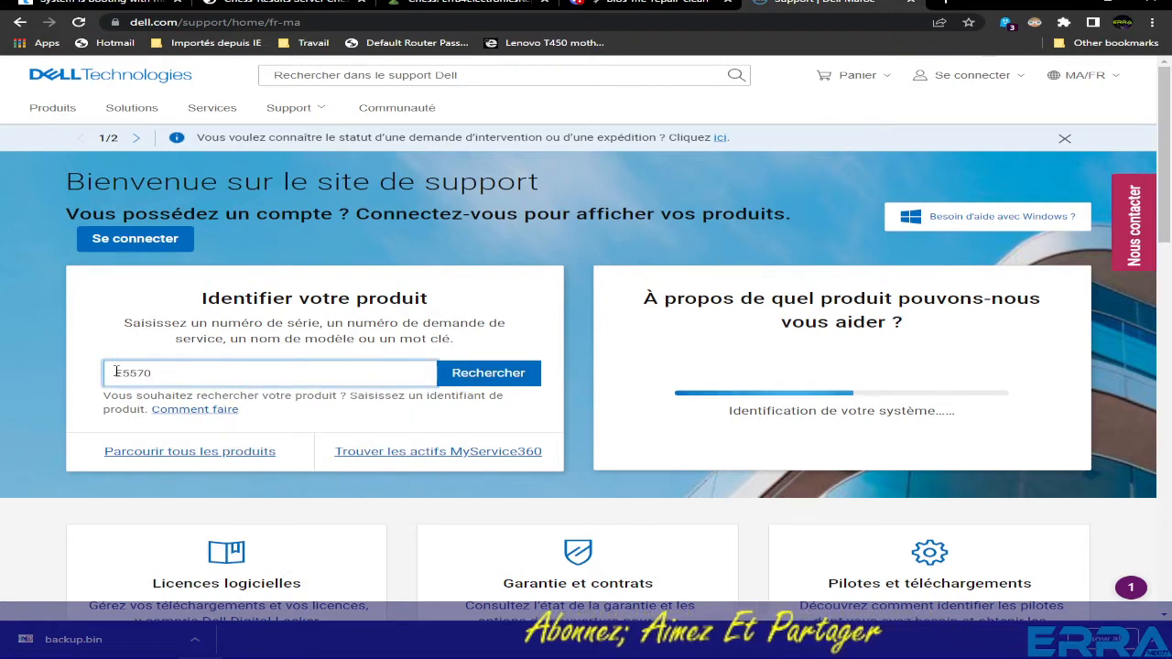
- Search 'dell E5570 bios' and open the Latitude E5570 drivers result
left_click(215, 21)
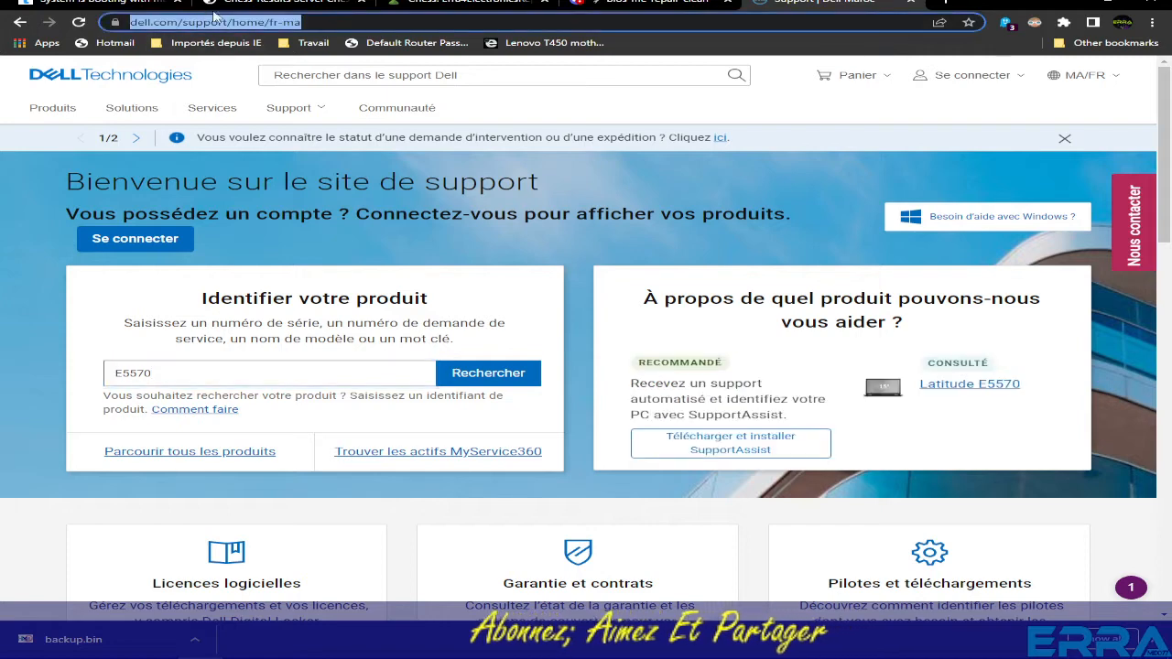
type("dell")
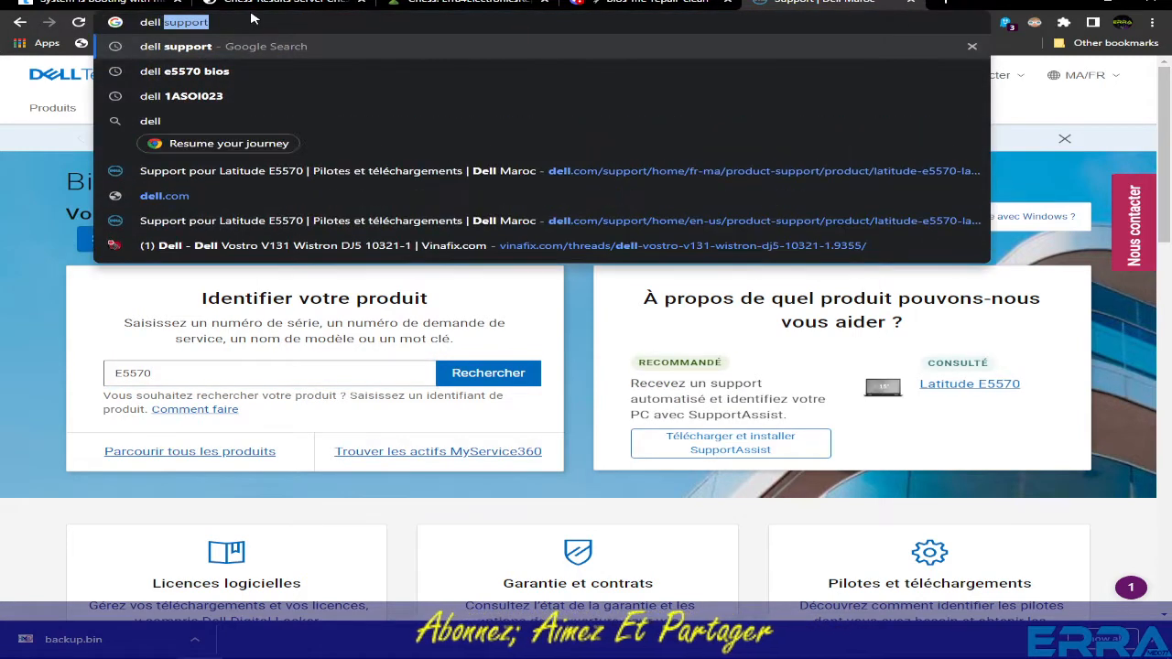
type(" E5570")
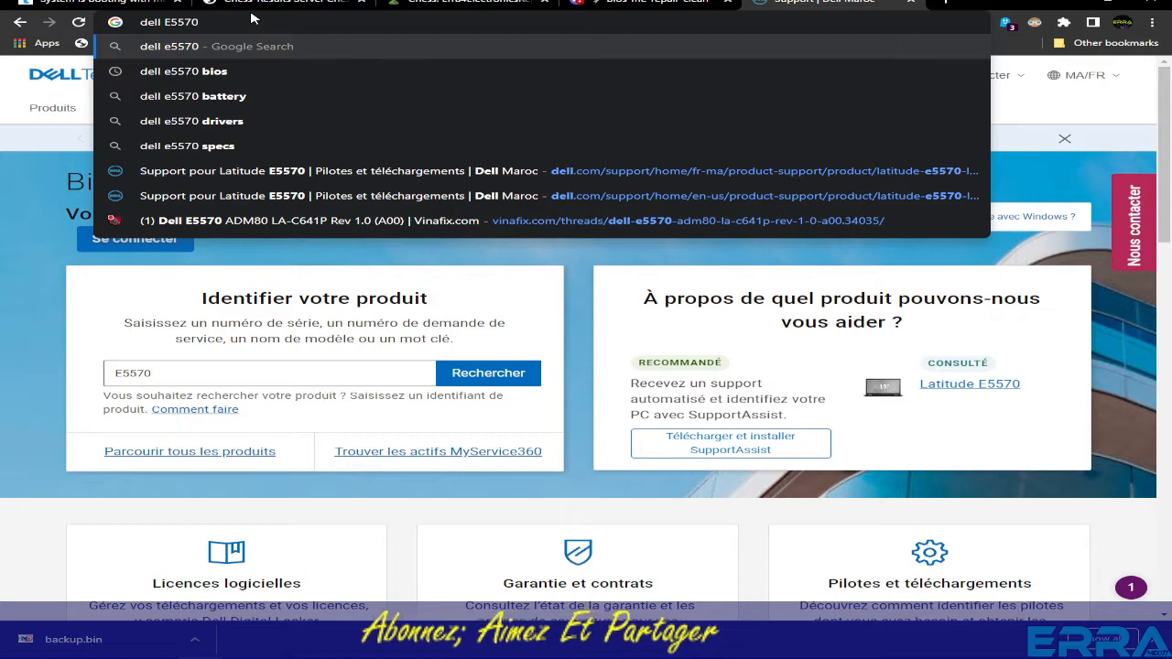
type(" bios")
key("Return")
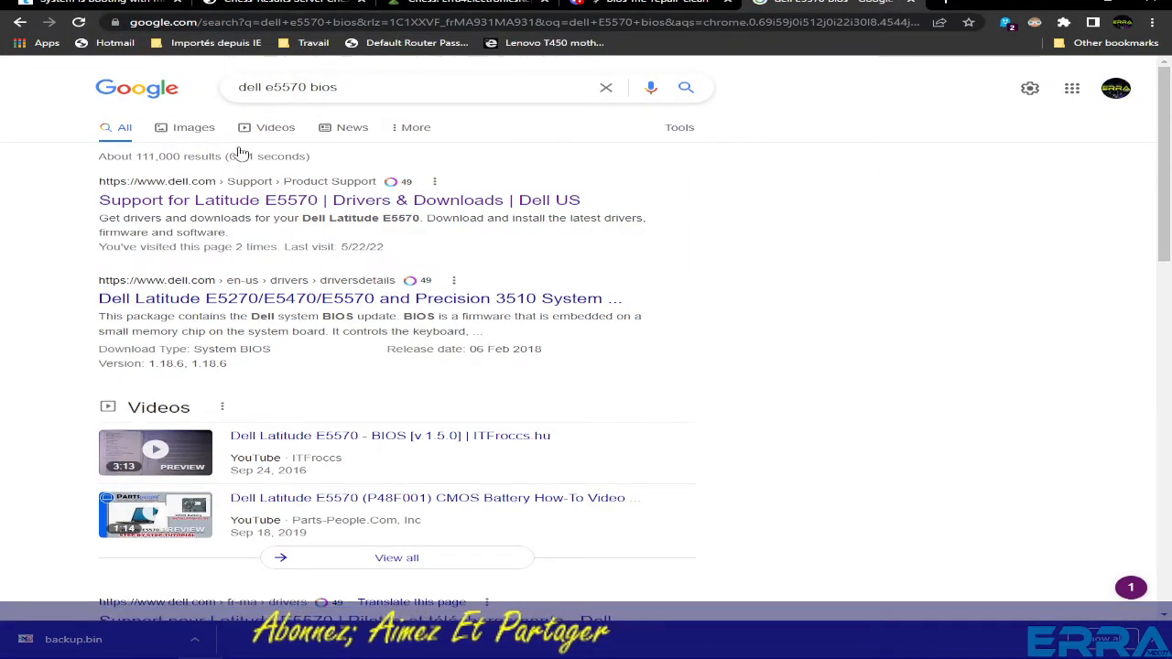
left_click(198, 201)
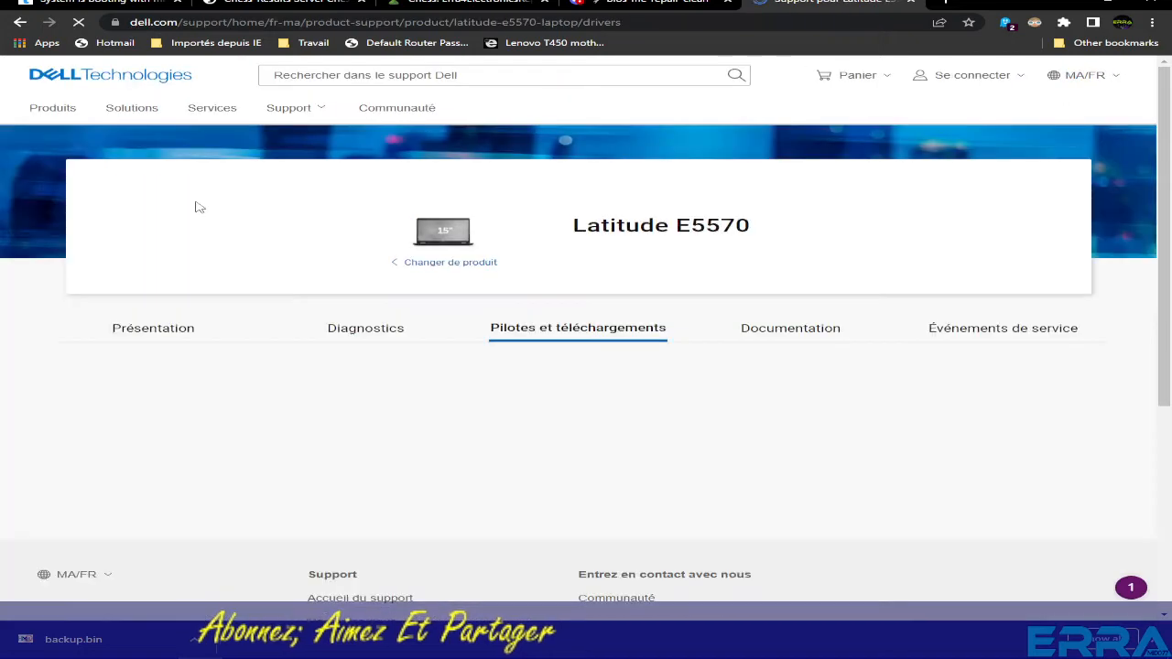
- Translate the Latitude E5570 drivers page into English
scroll(603, 359, "down", 2)
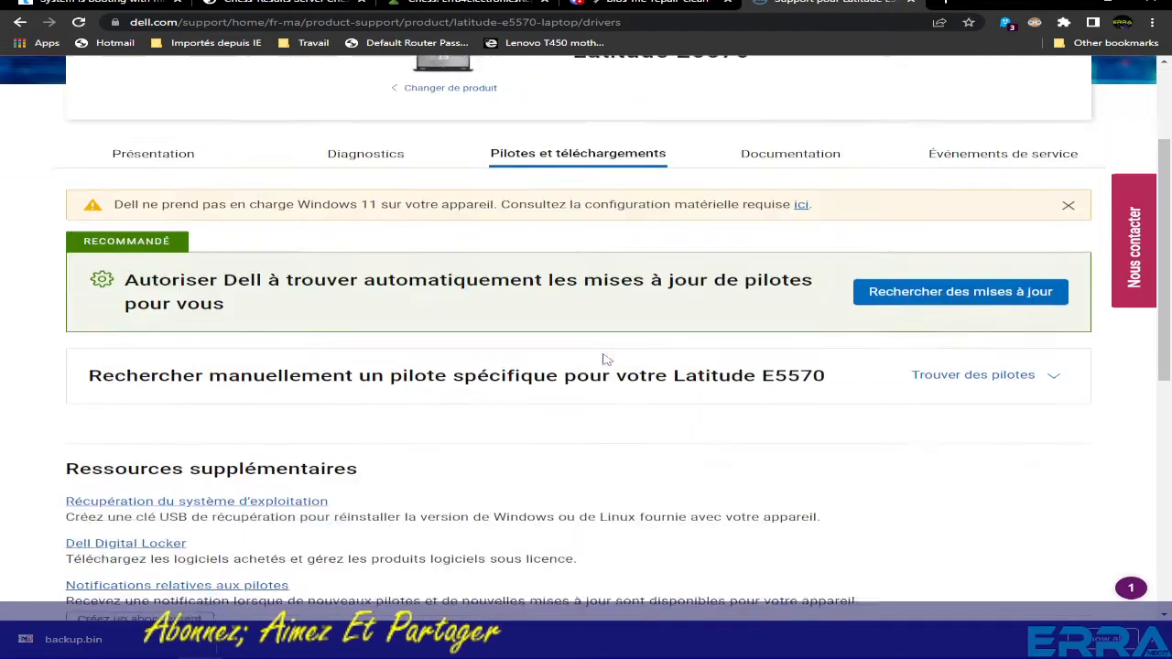
scroll(603, 359, "down", 1)
right_click(989, 403)
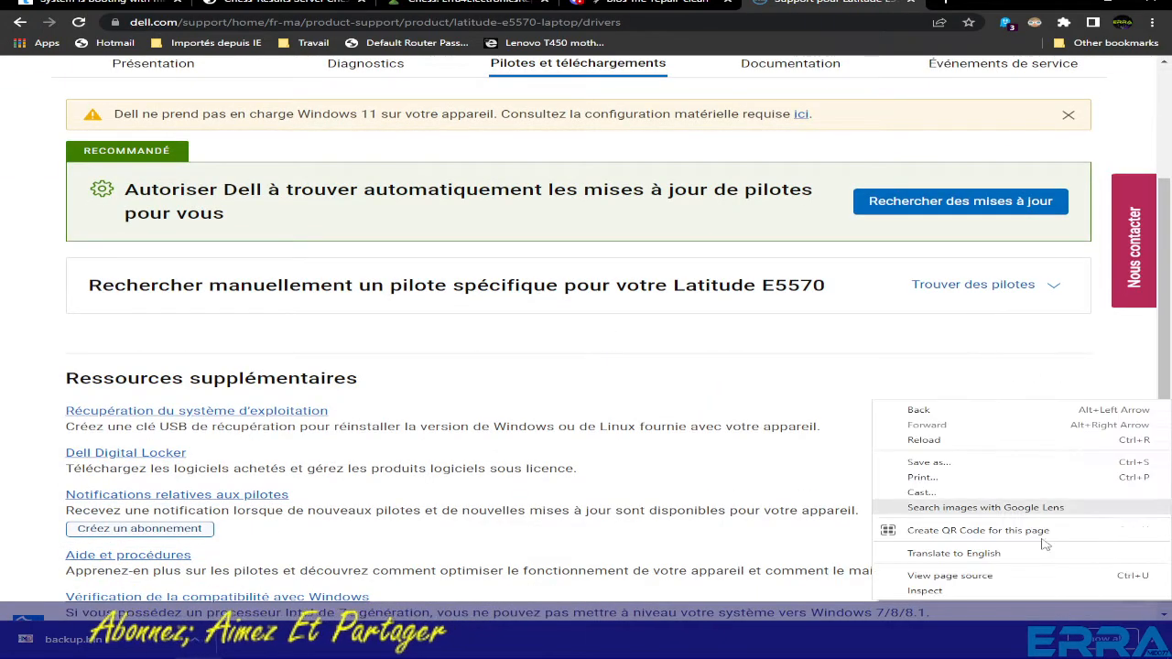
left_click(926, 553)
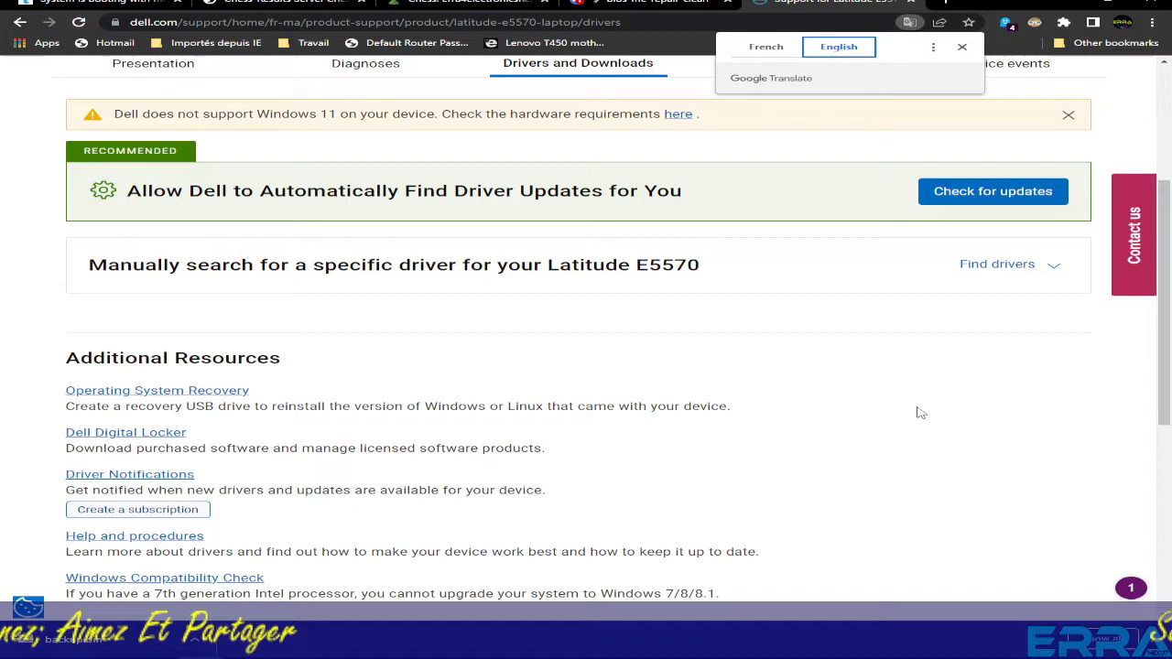
- Expand Find drivers and filter the Download Type to System BIOS
scroll(920, 413, "up", 1)
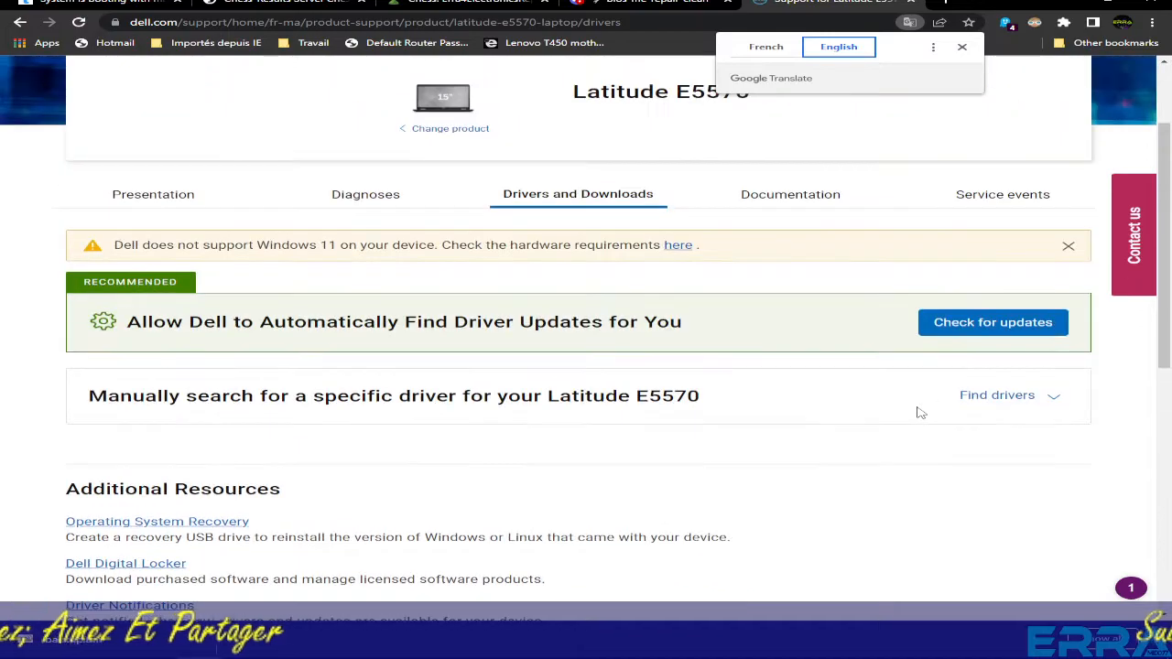
scroll(920, 412, "down", 1)
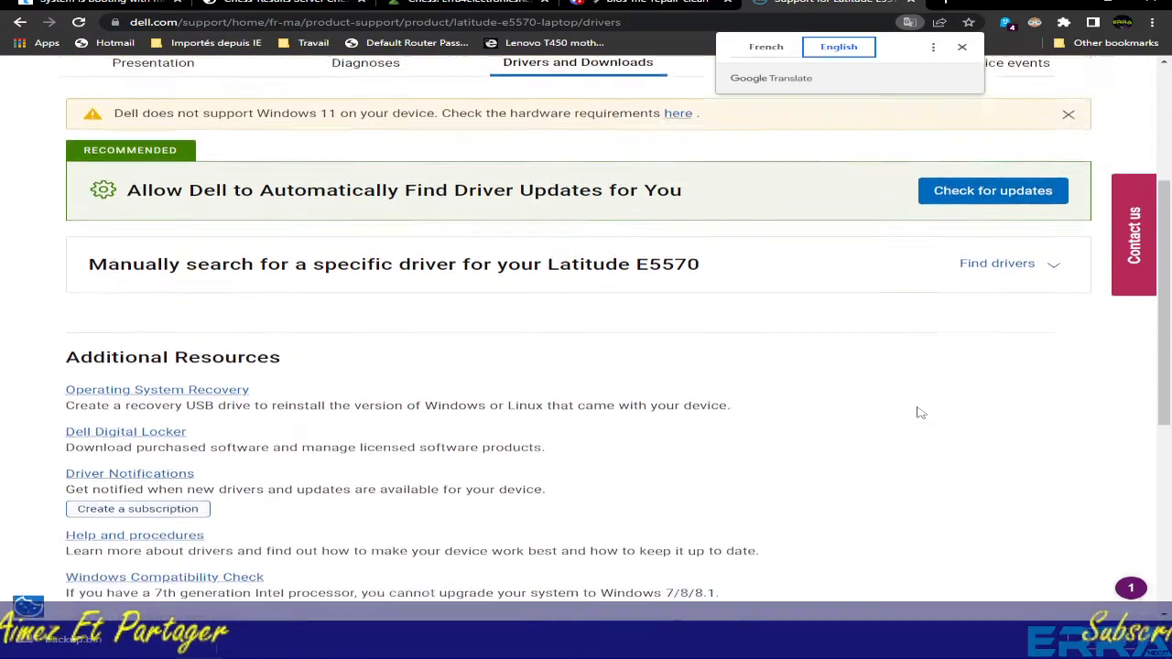
scroll(920, 413, "up", 2)
left_click(1006, 468)
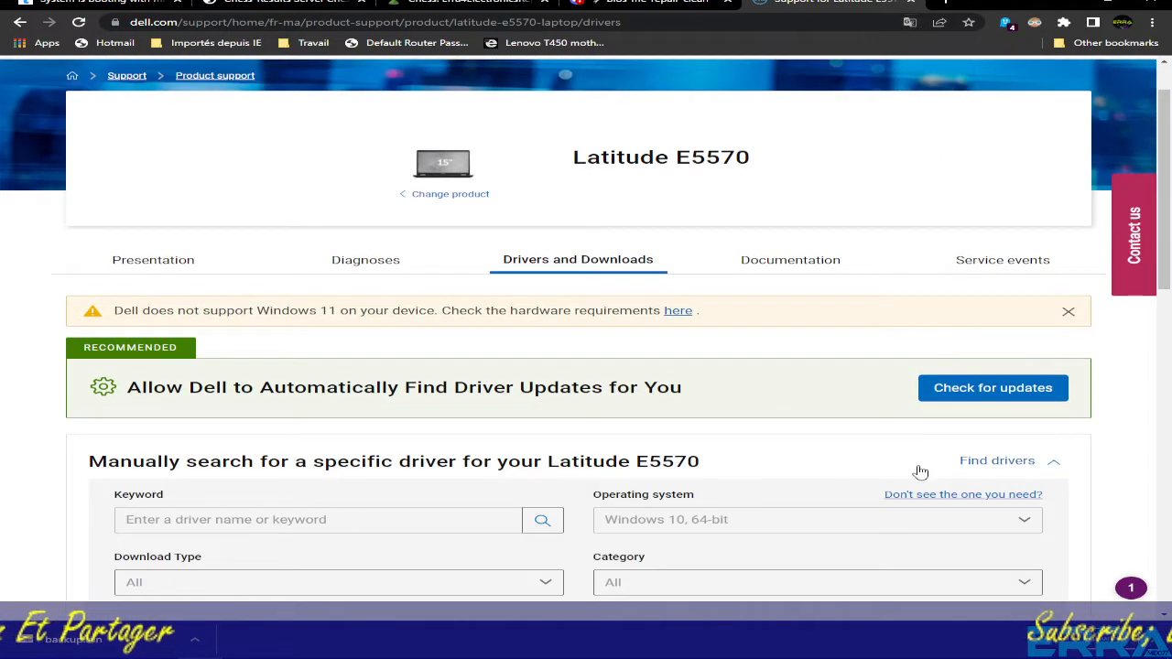
scroll(591, 448, "down", 2)
left_click(193, 387)
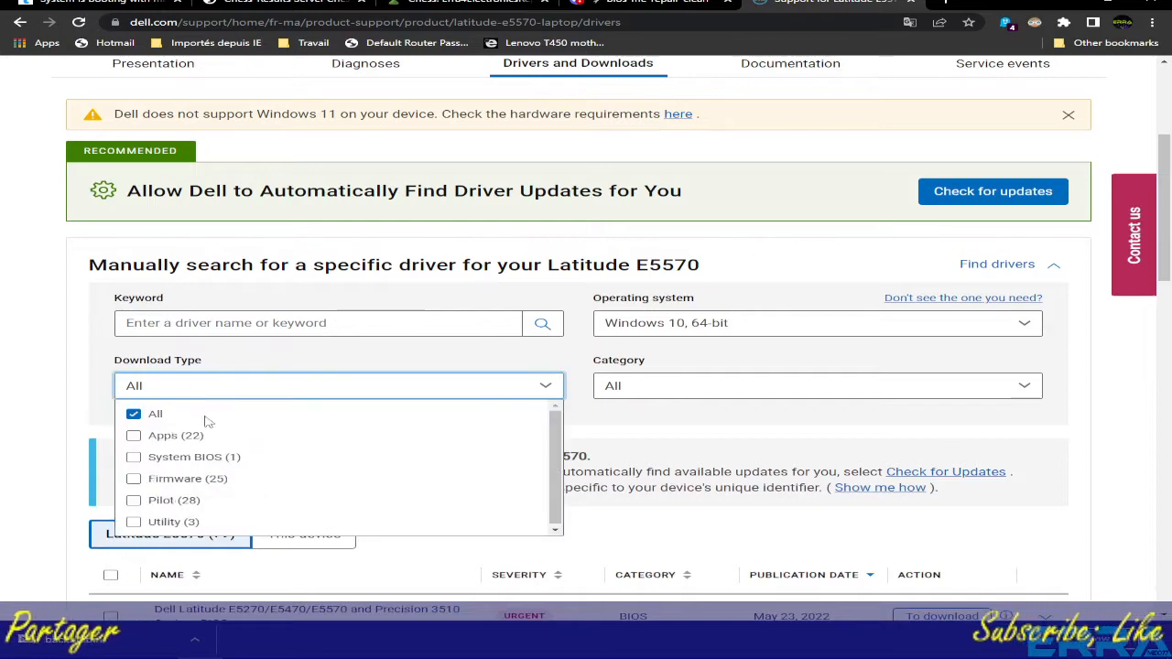
scroll(232, 456, "up", 3)
scroll(254, 388, "down", 2)
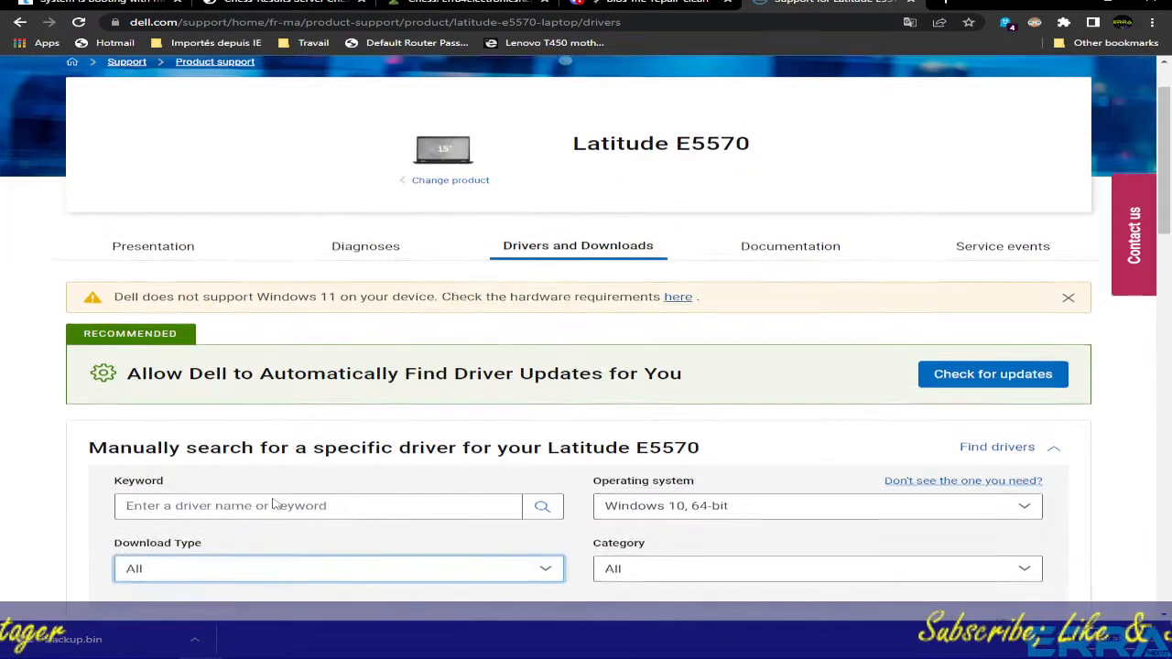
left_click(183, 450)
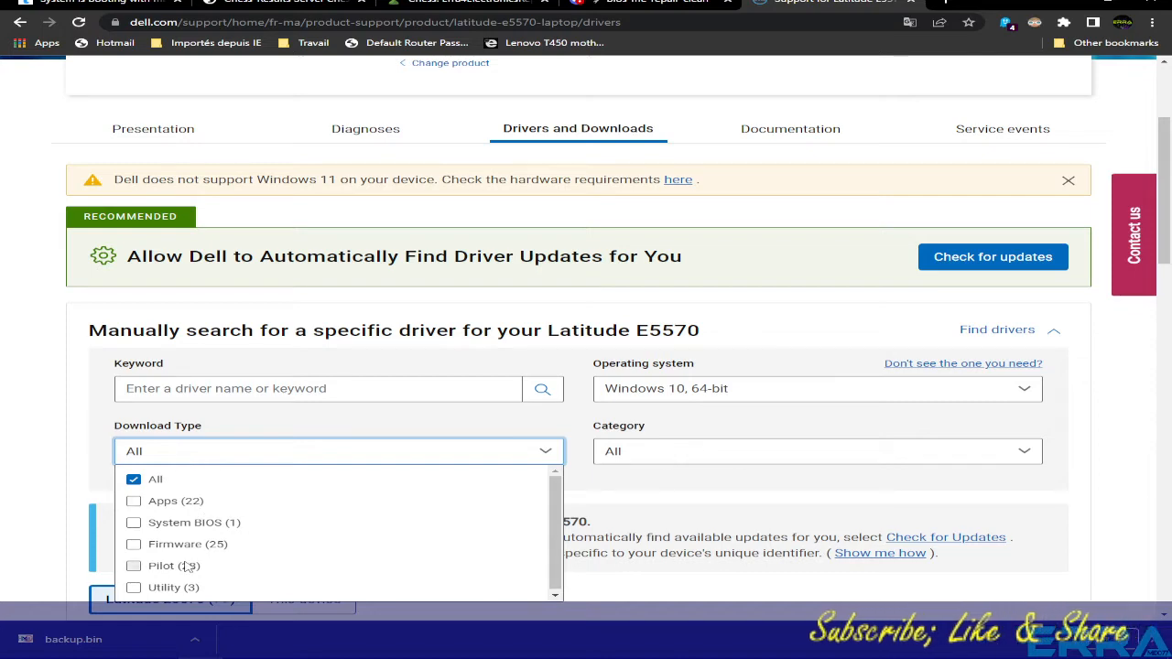
scroll(203, 509, "up", 1)
scroll(220, 508, "down", 1)
scroll(220, 508, "down", 1)
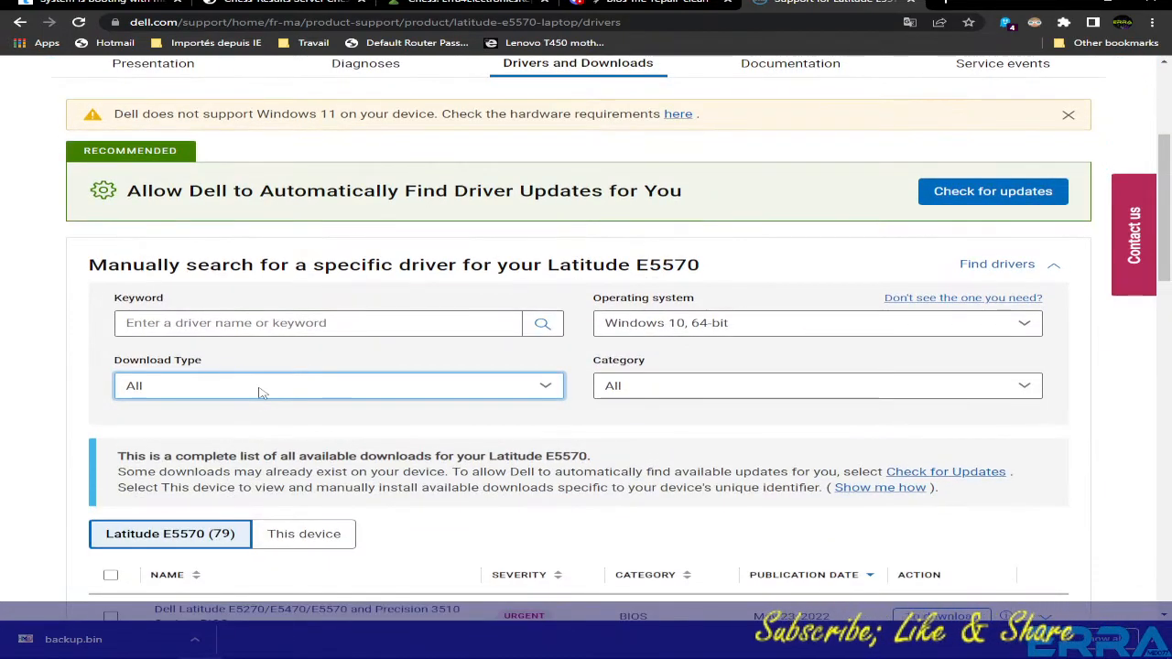
left_click(259, 389)
left_click(137, 457)
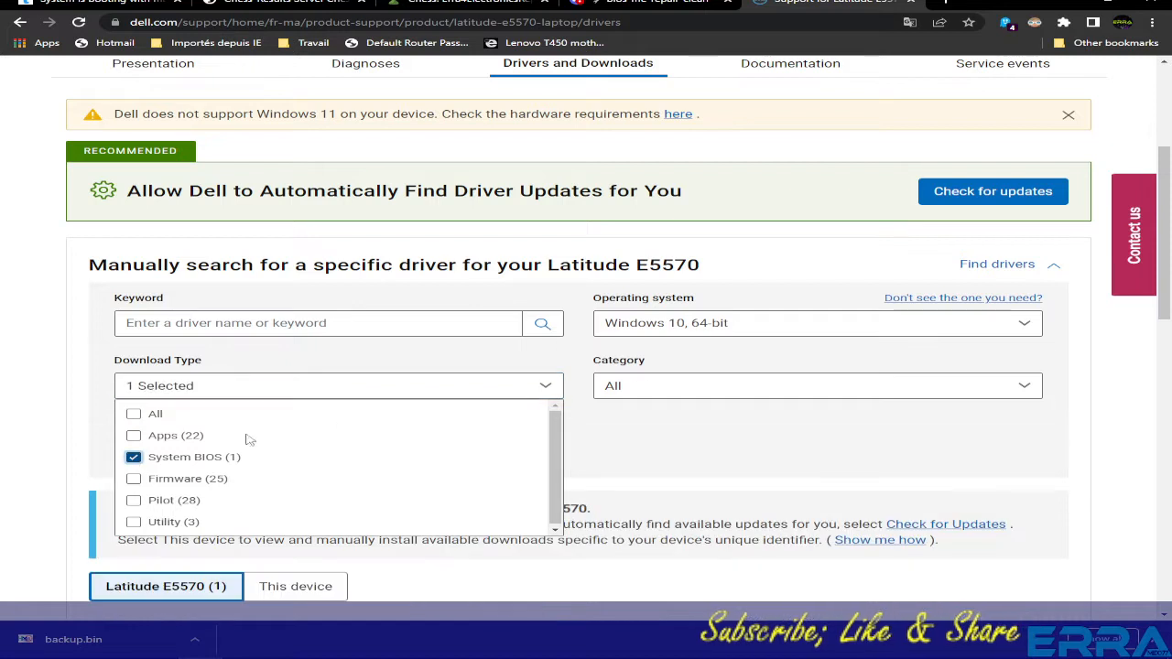
left_click(628, 538)
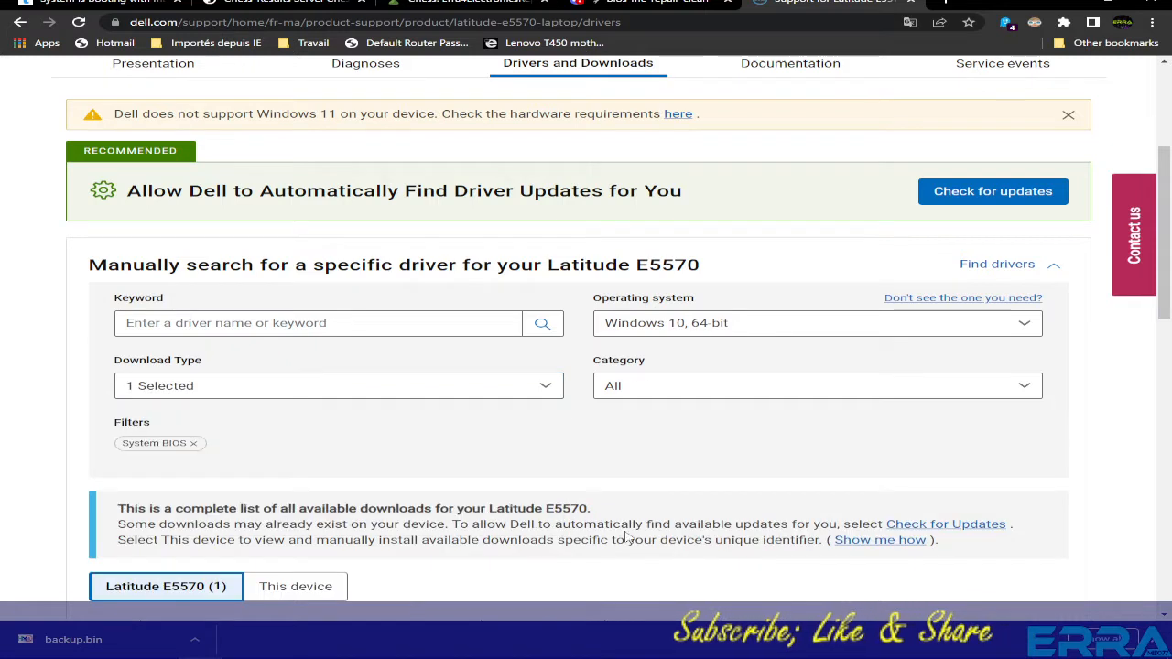
- Reapply the System BIOS filter and expand the 1.30.3 BIOS entry's details
left_click(288, 391)
left_click(137, 456)
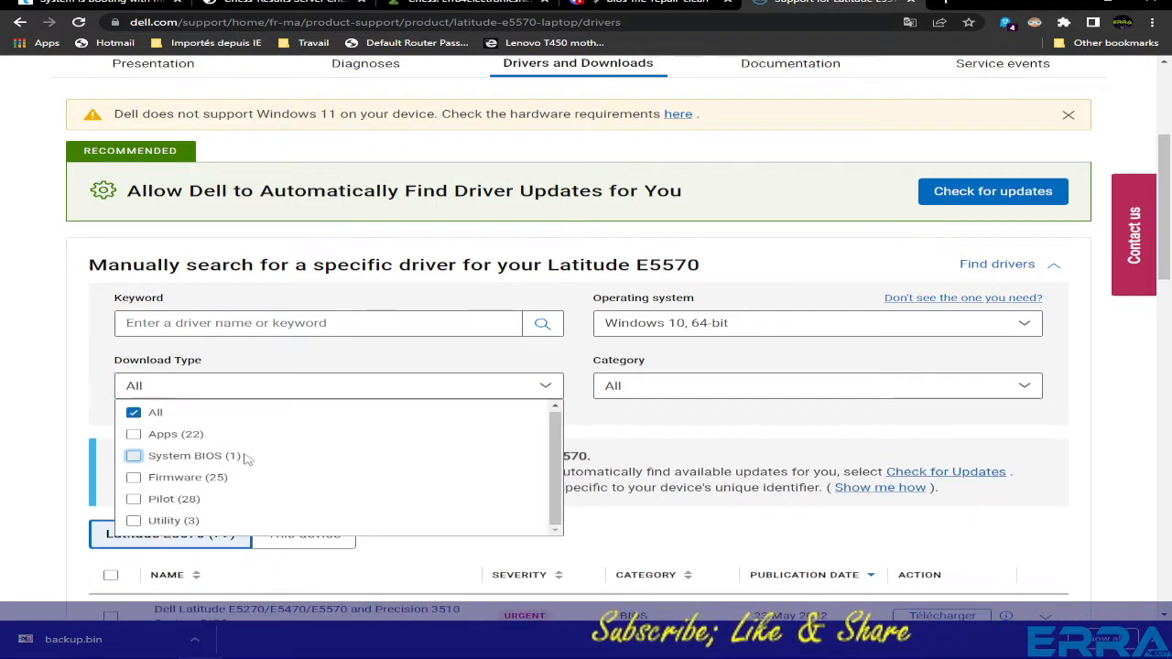
left_click(137, 456)
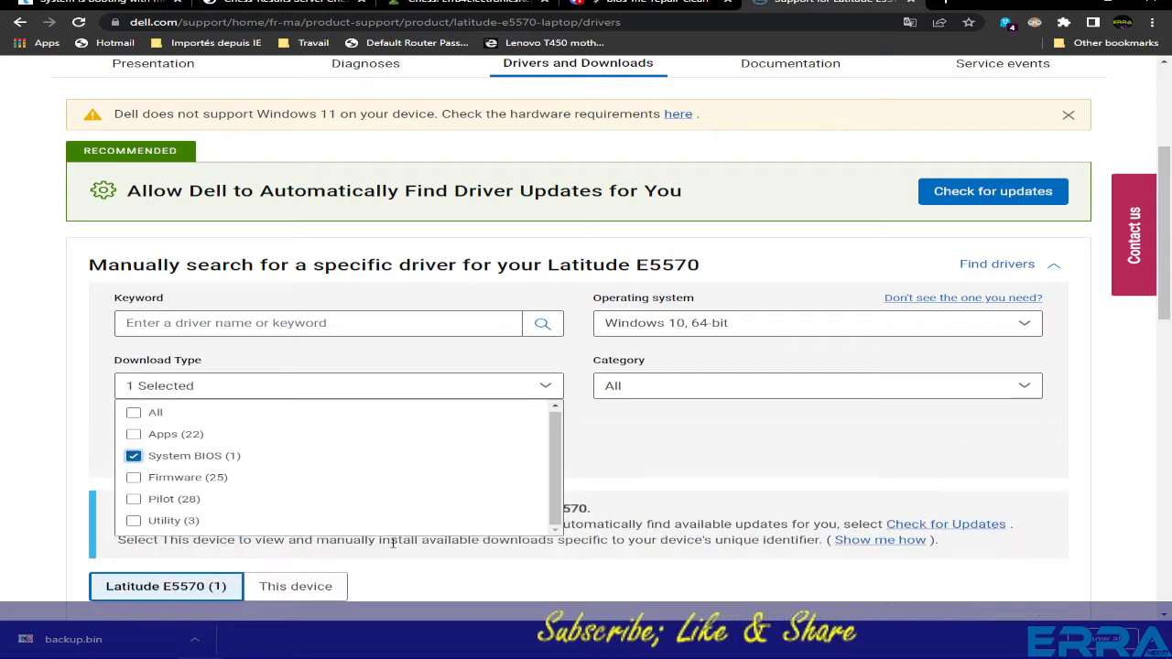
left_click(664, 586)
scroll(656, 593, "down", 1)
scroll(656, 593, "down", 2)
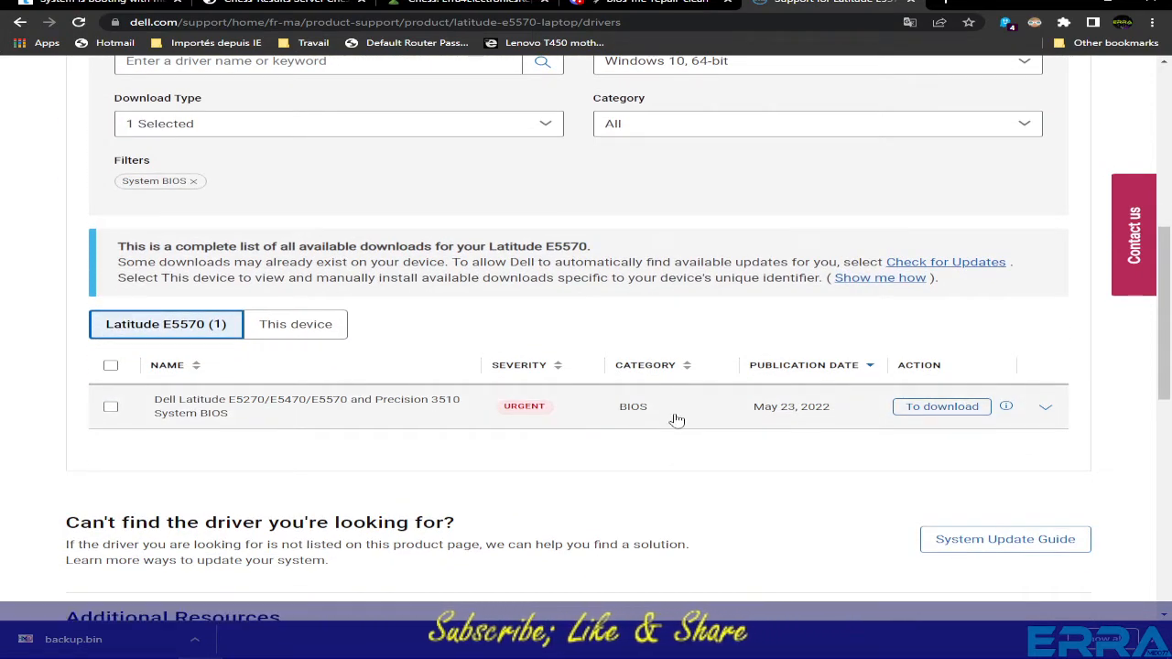
left_click(1045, 412)
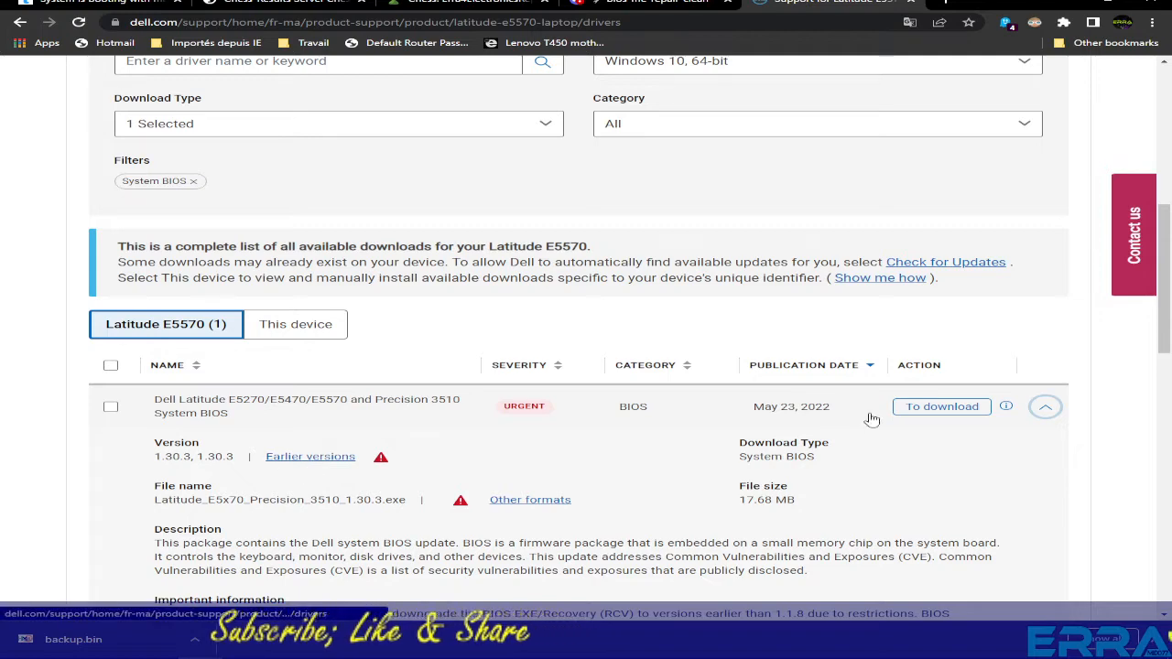
- Save Latitude_E5x70_Precision_3510_1.30.3.exe into the EXE folder and show it in File Explorer
left_click(943, 407)
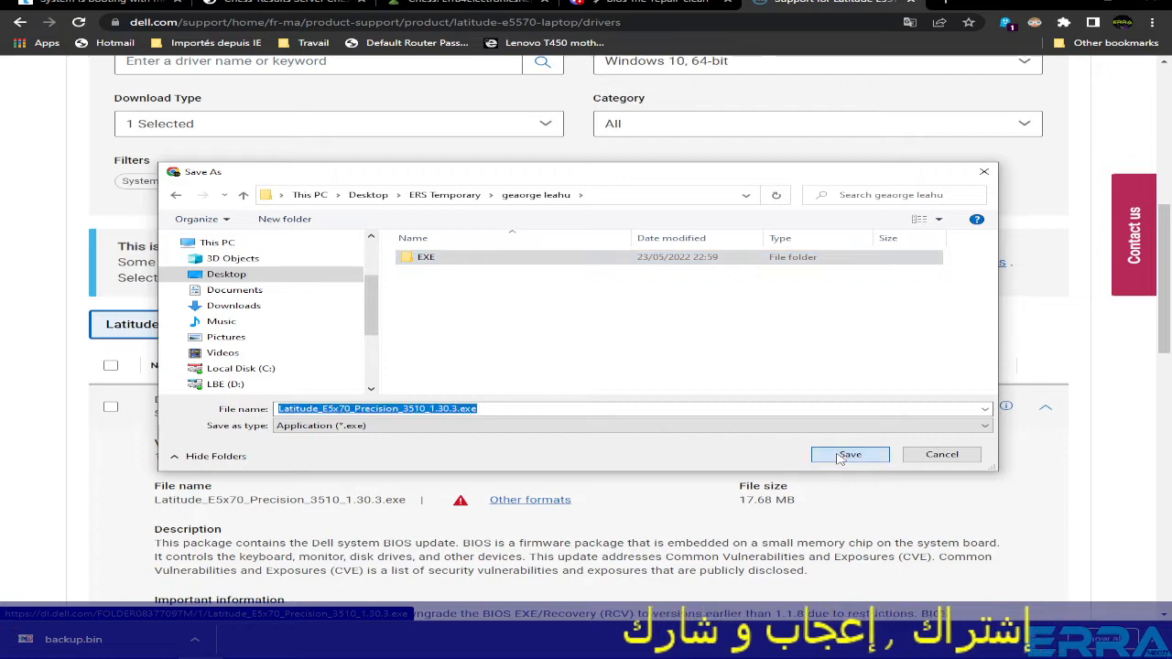
left_click(838, 458)
left_click(838, 458)
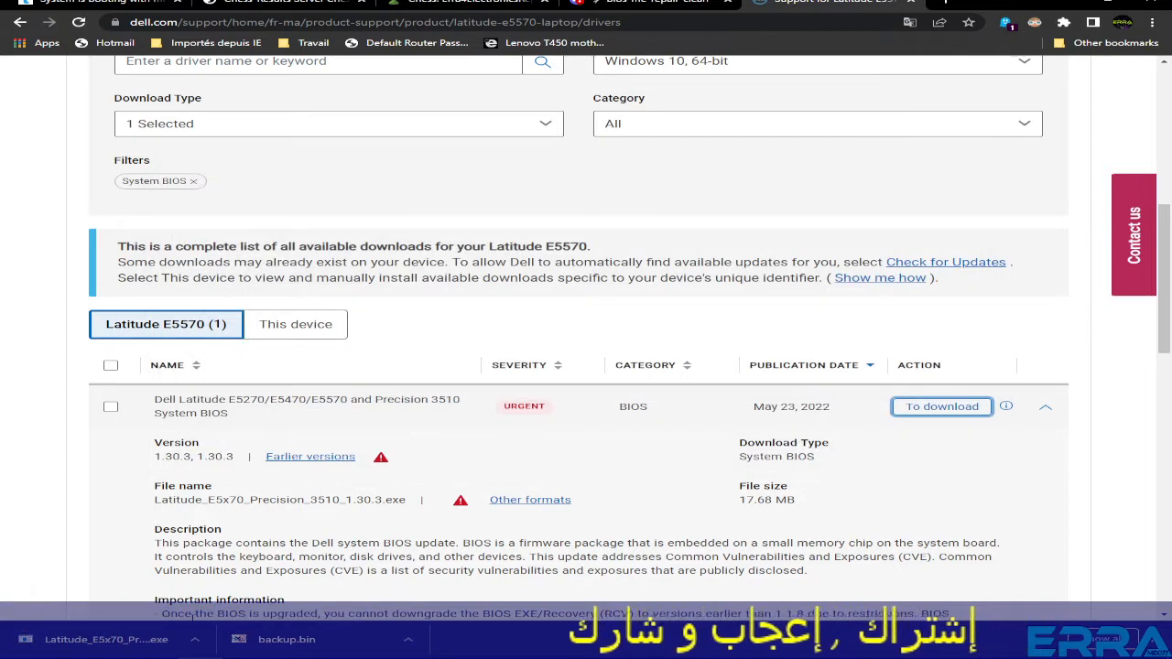
right_click(101, 645)
left_click(146, 612)
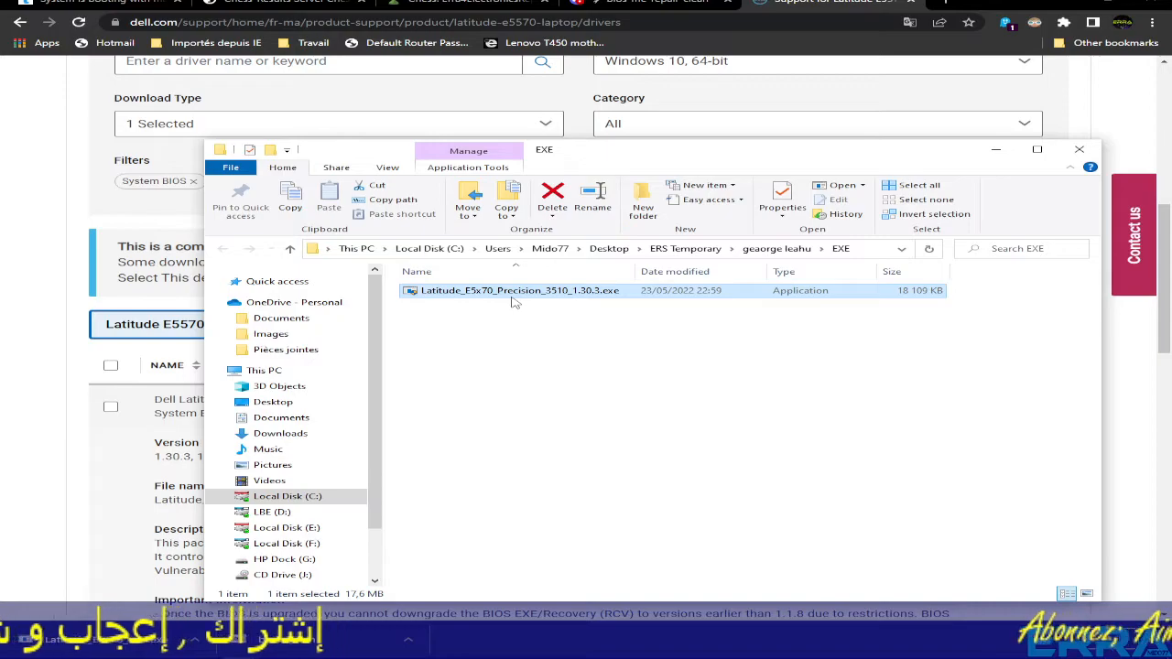
- Launch BIOS Extract from the BIOS Utility shortcut on the desktop
left_click(1077, 34)
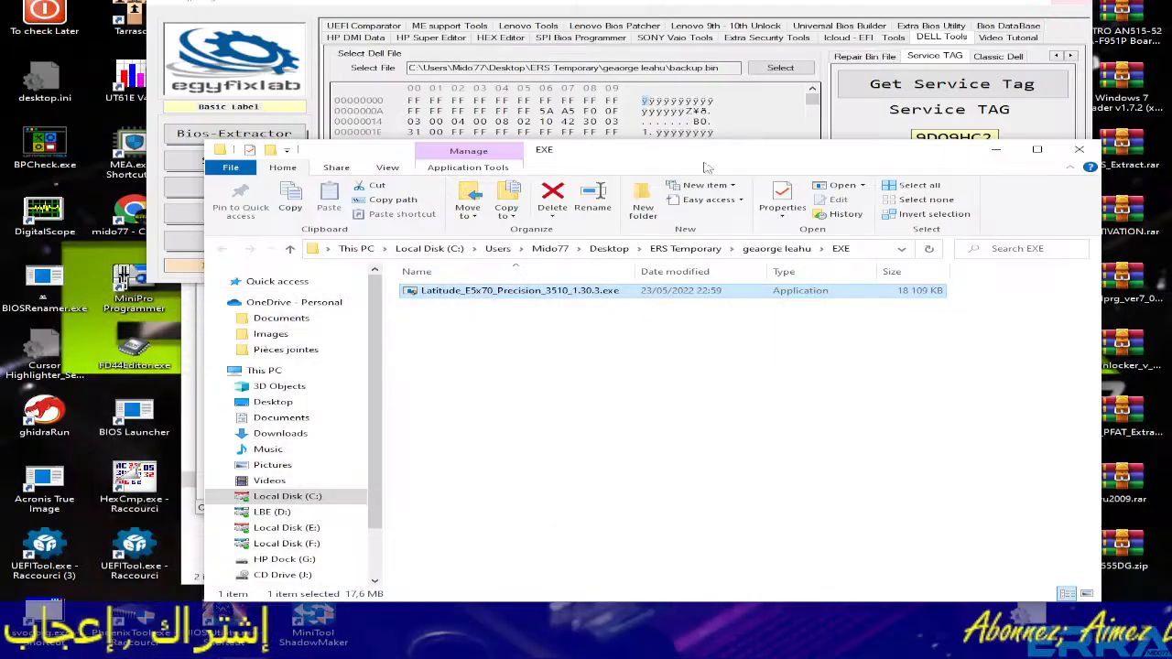
double_click(223, 632)
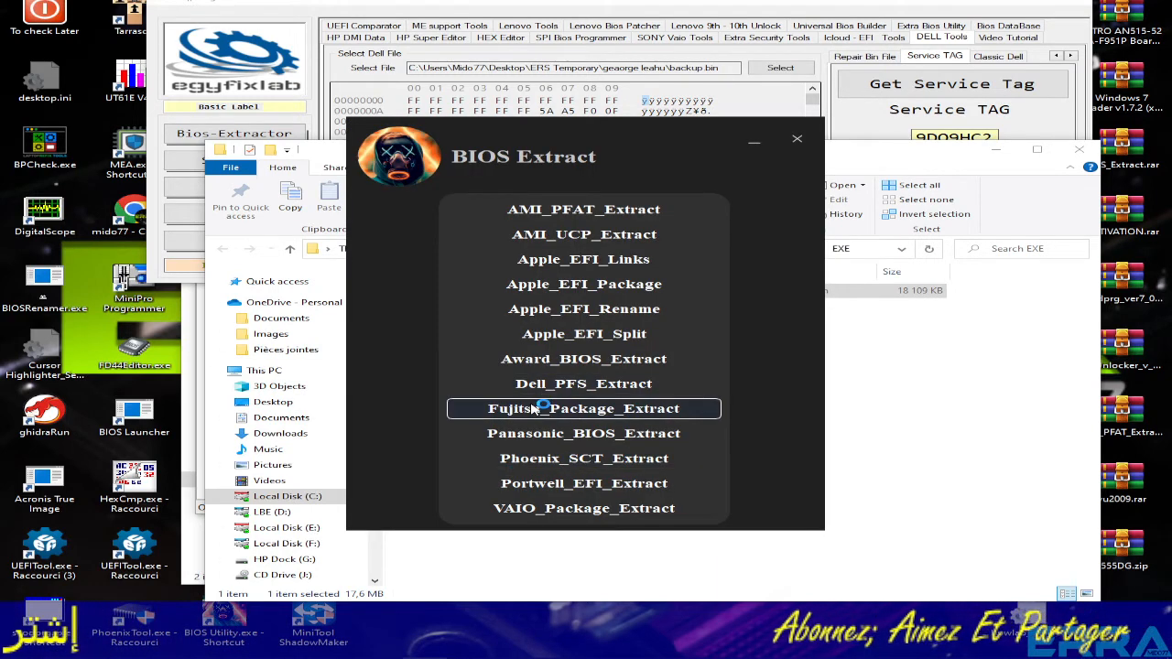
- Start the Dell_PFS_Extract console from BIOS Extract, then return to Chrome
left_click(575, 386)
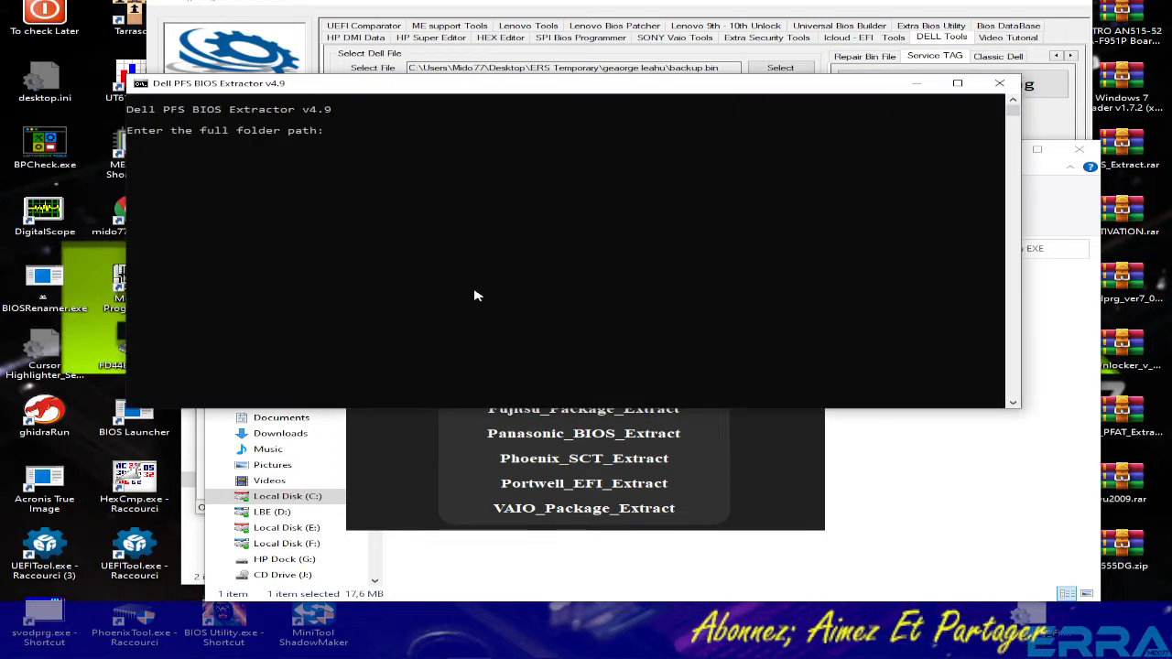
left_click(779, 486)
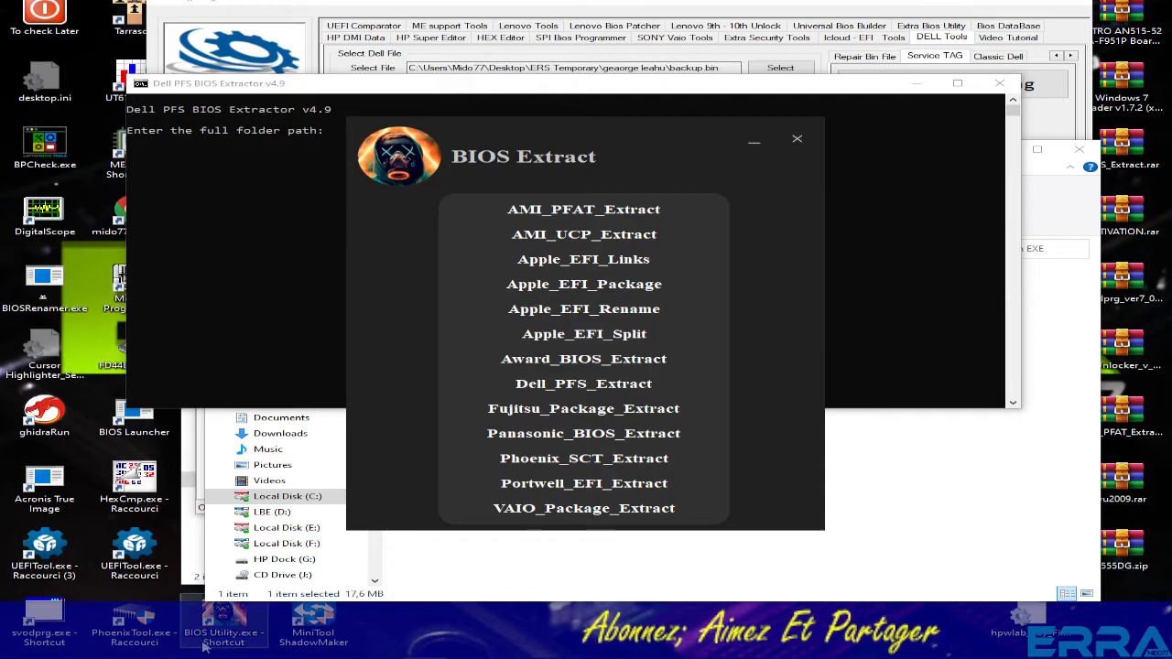
mouse_move(195, 652)
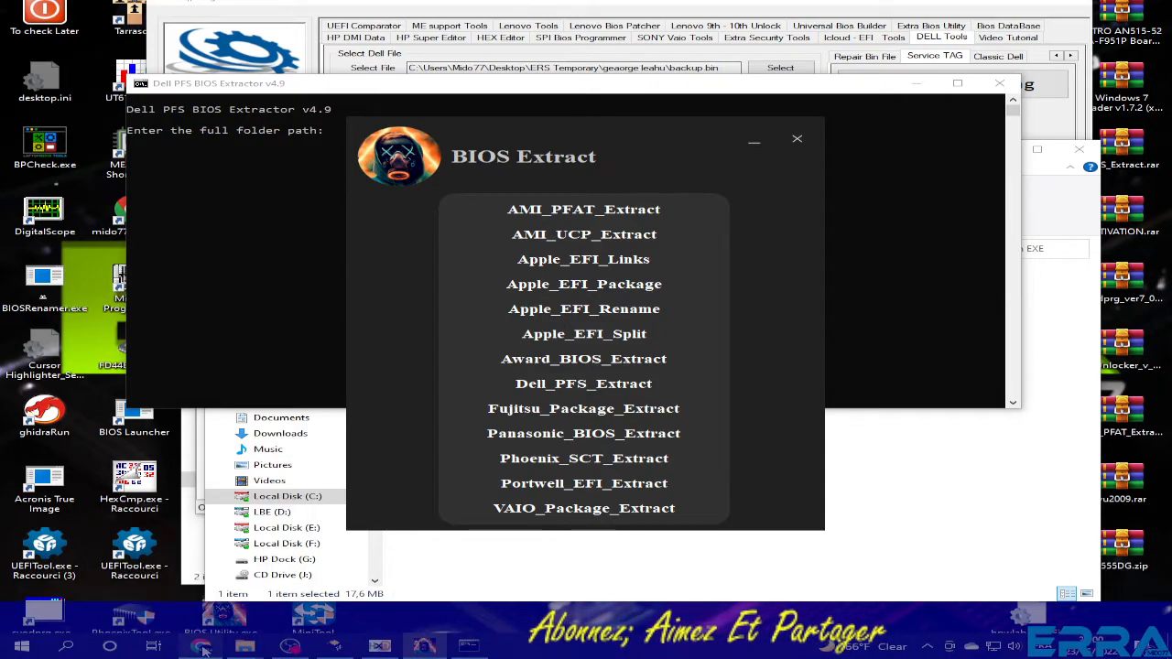
left_click(201, 647)
- Show the bios-me-repair-clean channel's pinned messages and scroll to the BIOS_Extract.zip post
left_click(628, 17)
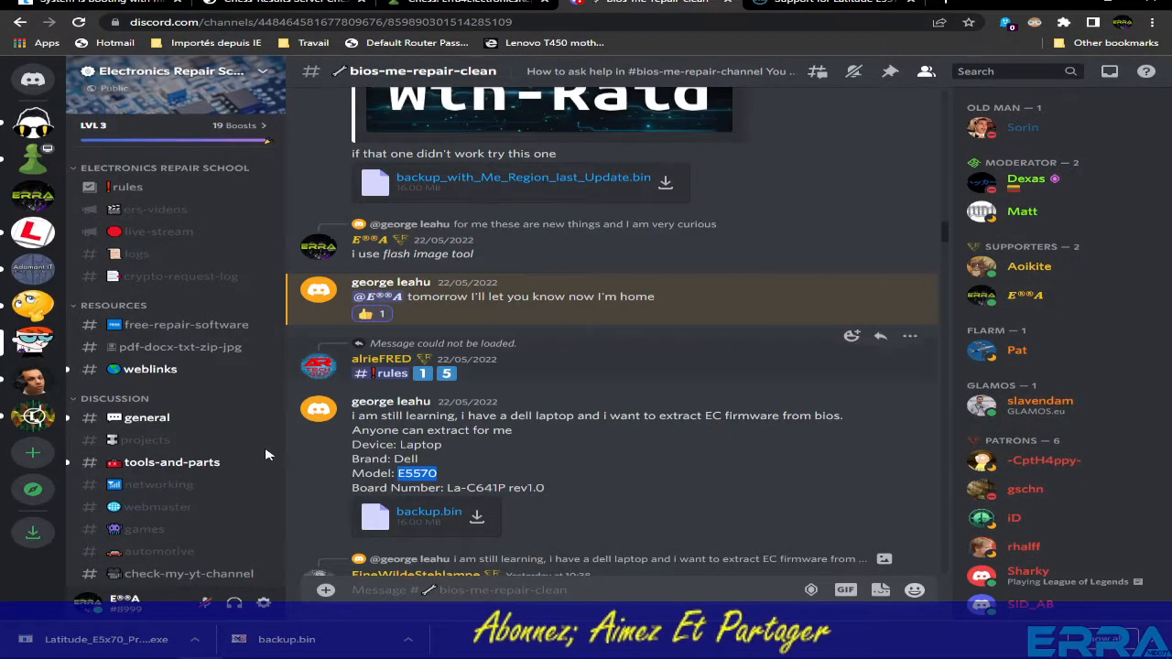
left_click(889, 71)
scroll(729, 176, "down", 15)
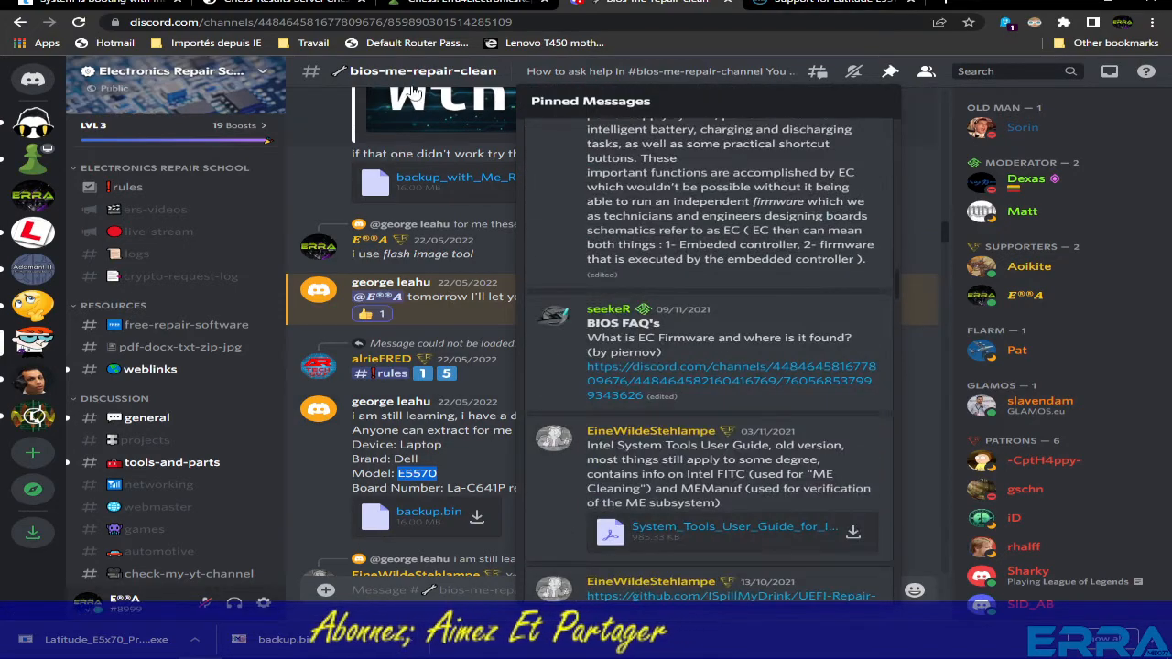
scroll(682, 245, "down", 12)
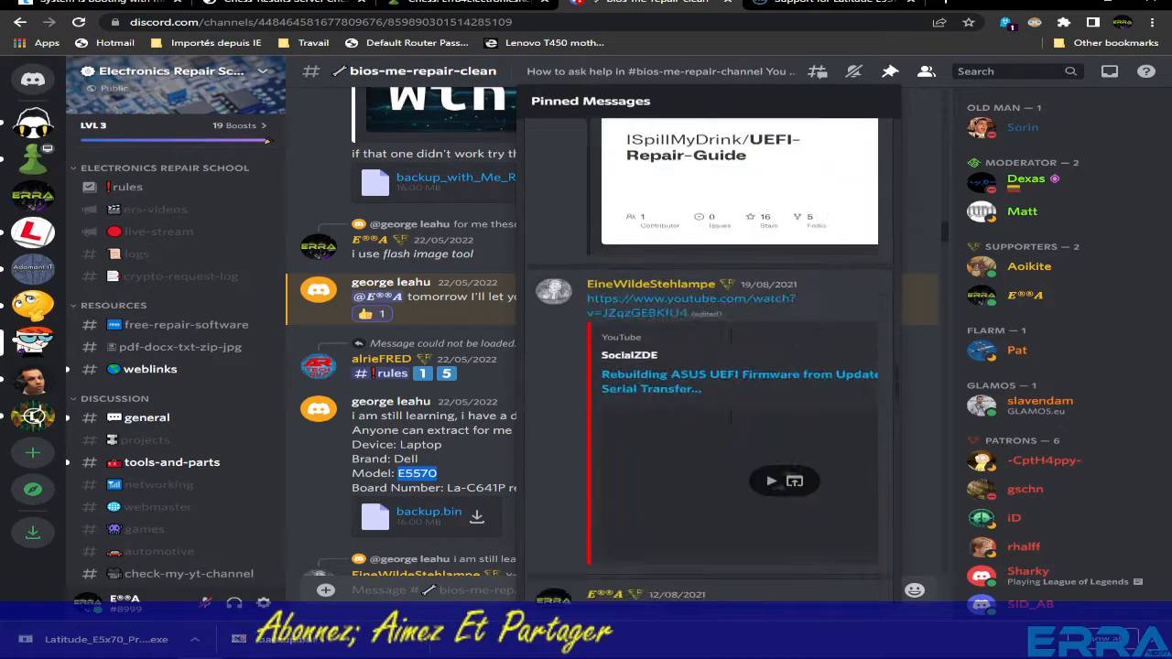
scroll(735, 432, "down", 6)
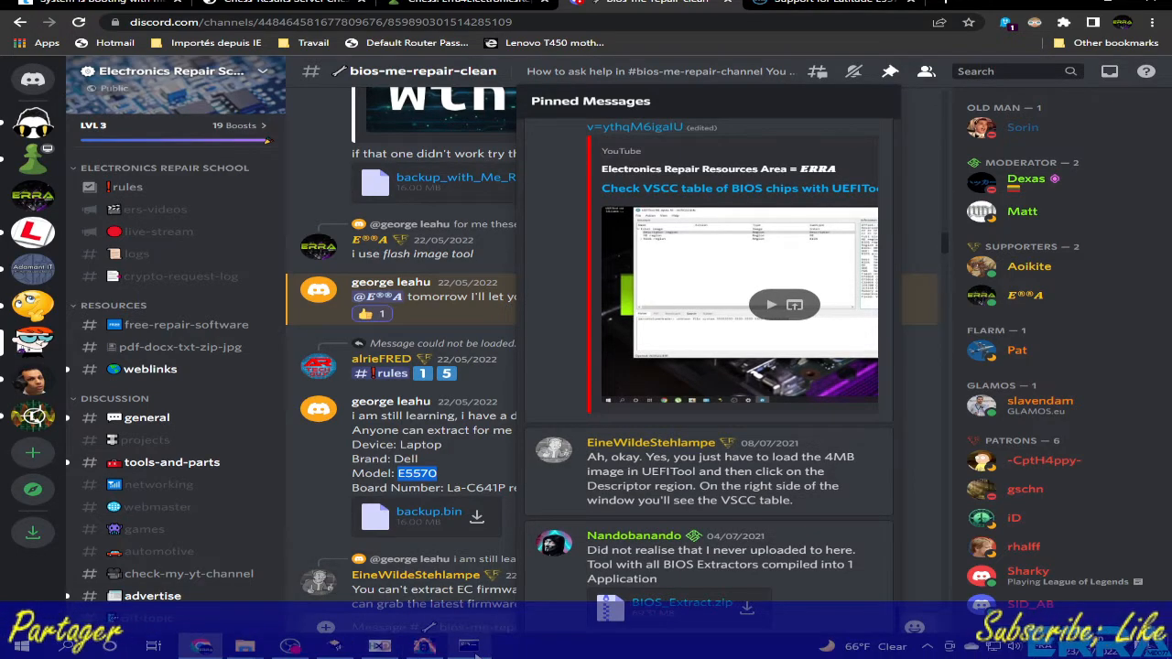
- Bring the extractor console and the EXE folder window to the front
left_click(473, 650)
left_click(424, 648)
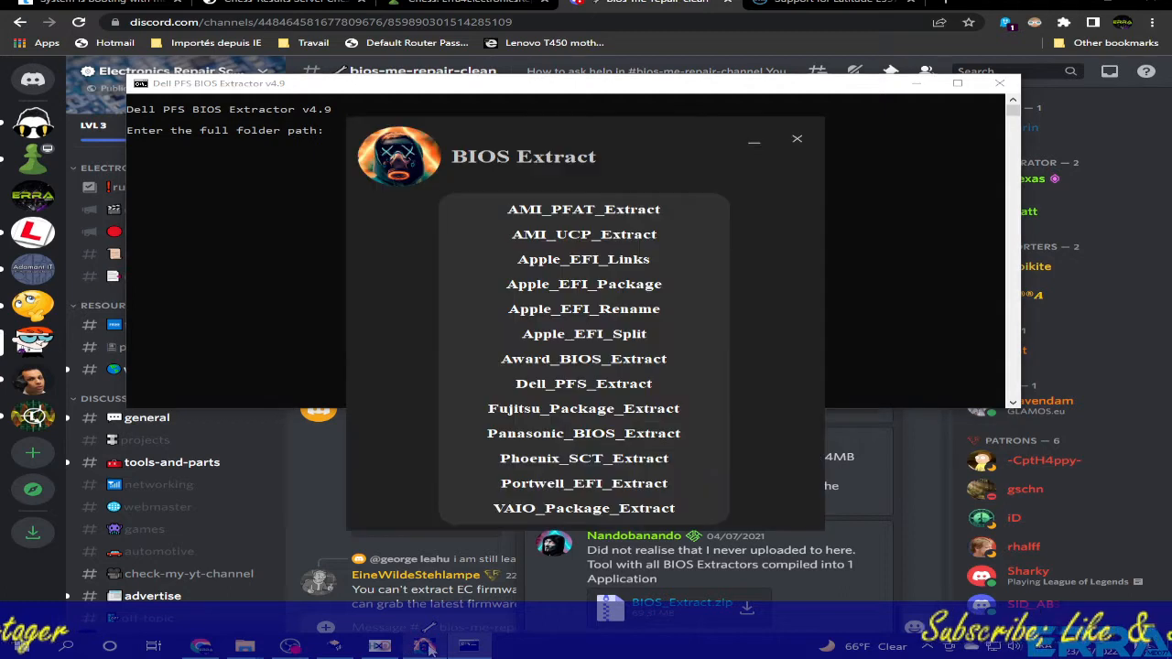
left_click(304, 280)
mouse_move(270, 652)
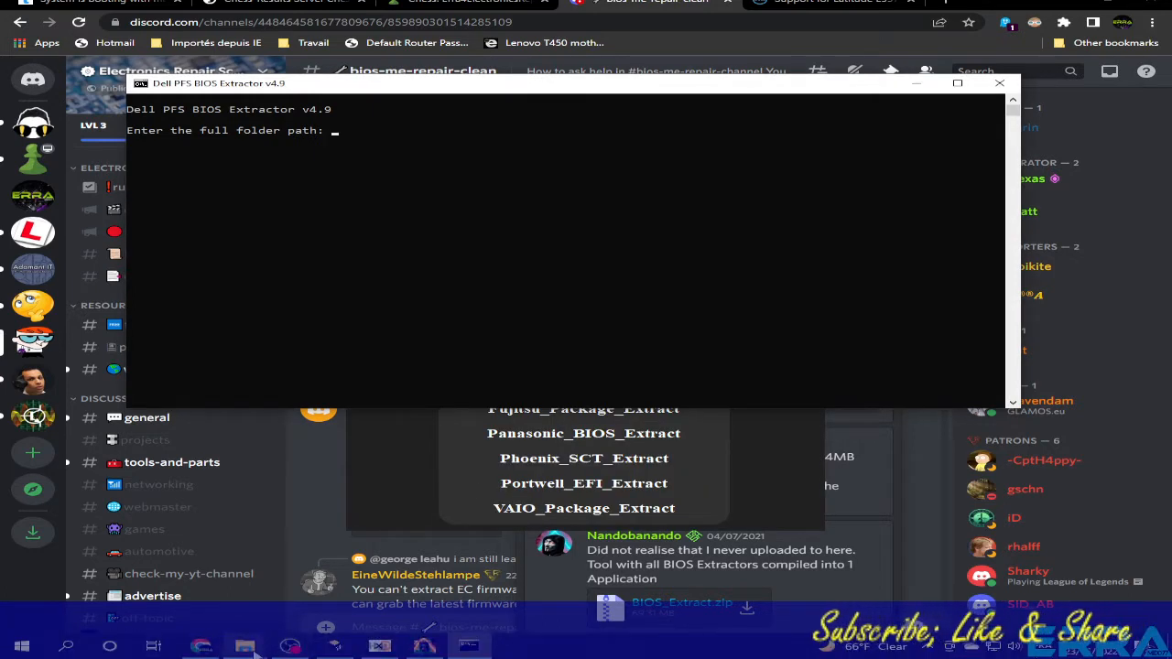
left_click(344, 563)
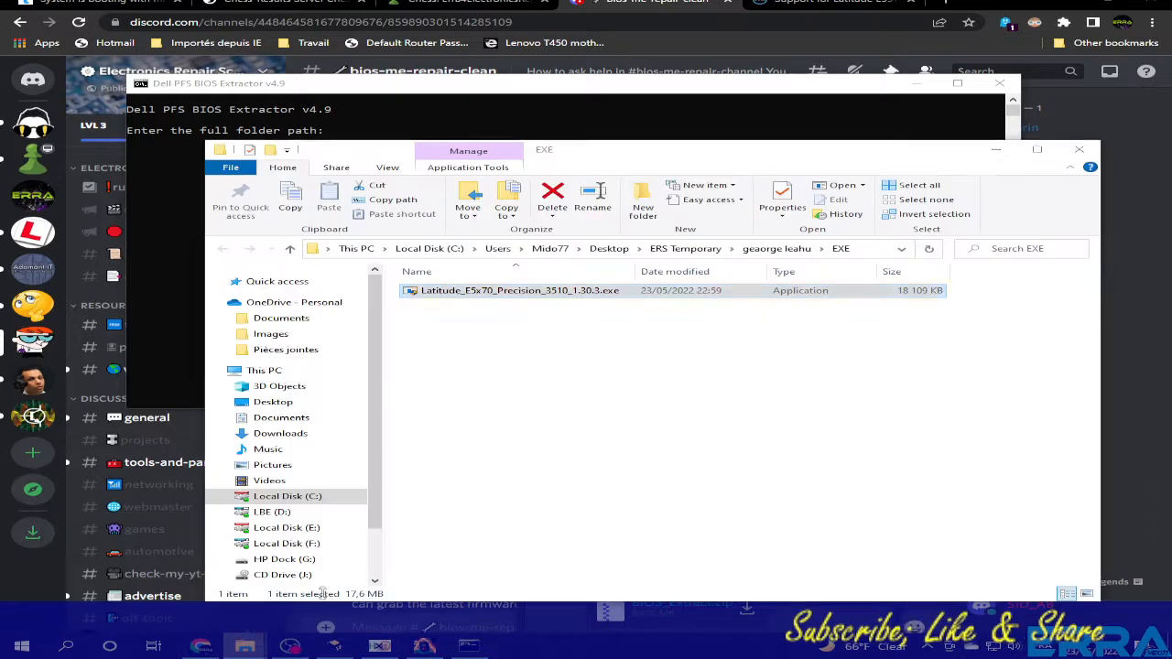
left_click(554, 376)
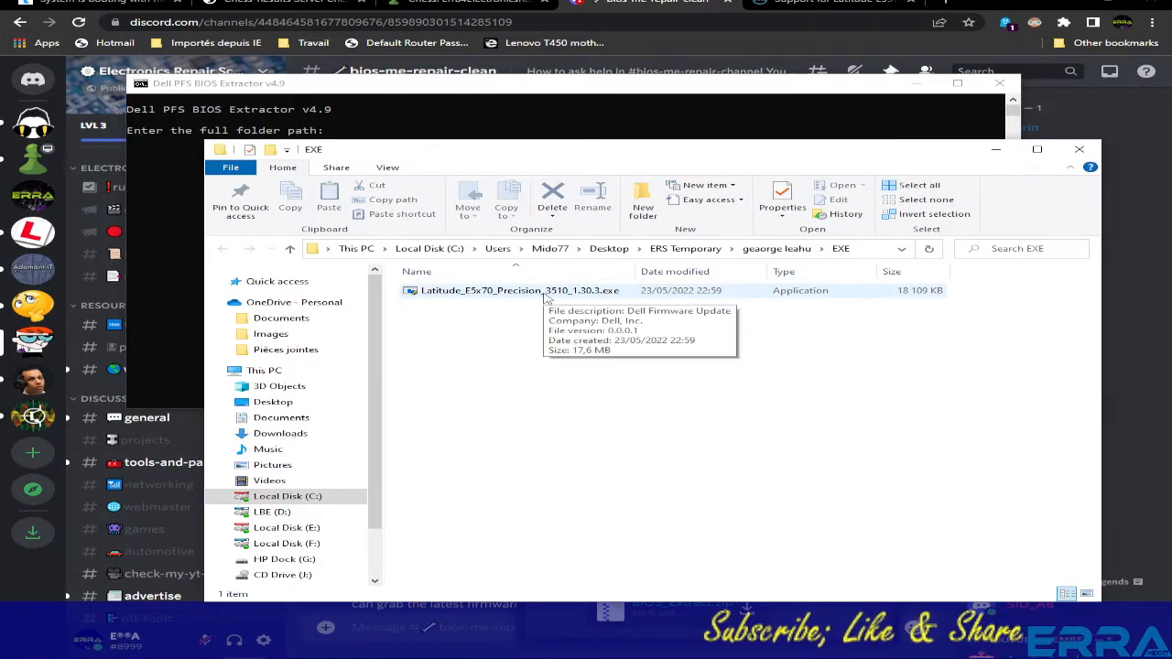
- Copy the EXE folder path from the address bar and paste it at the extractor prompt
left_click(612, 248)
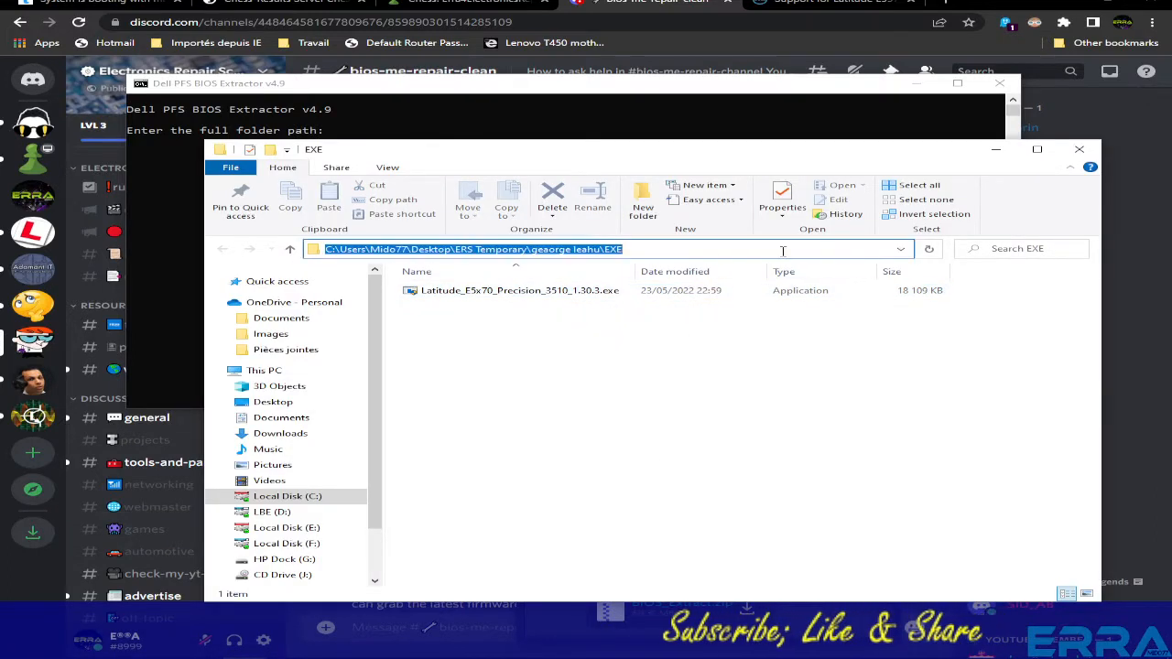
right_click(612, 248)
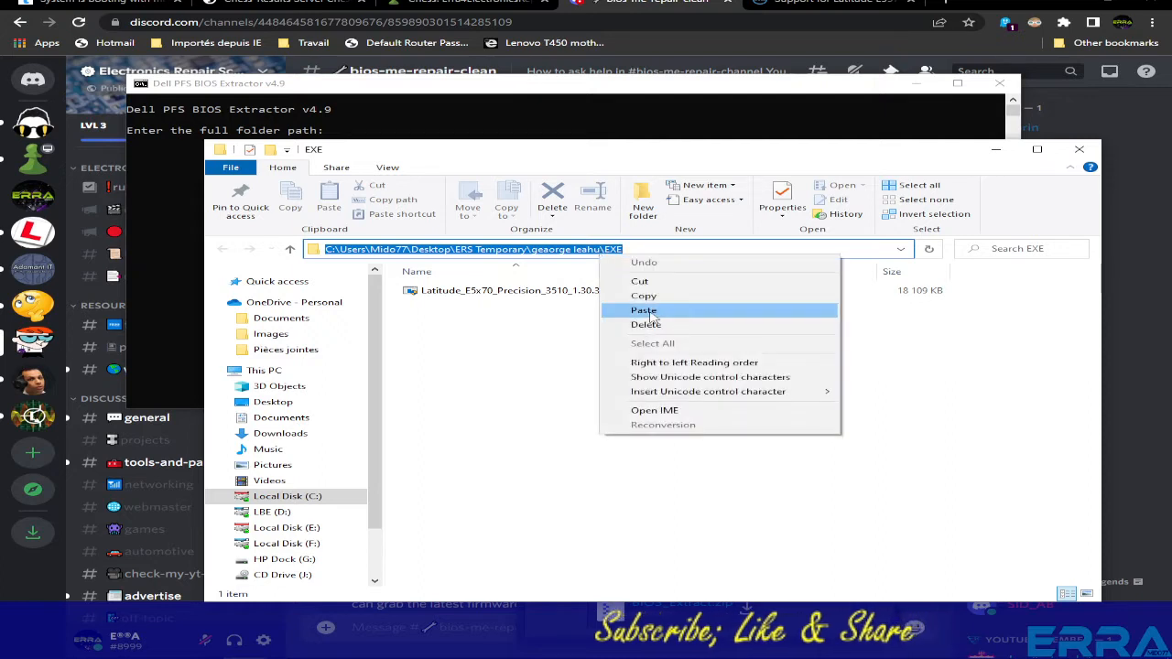
left_click(643, 296)
left_click(357, 143)
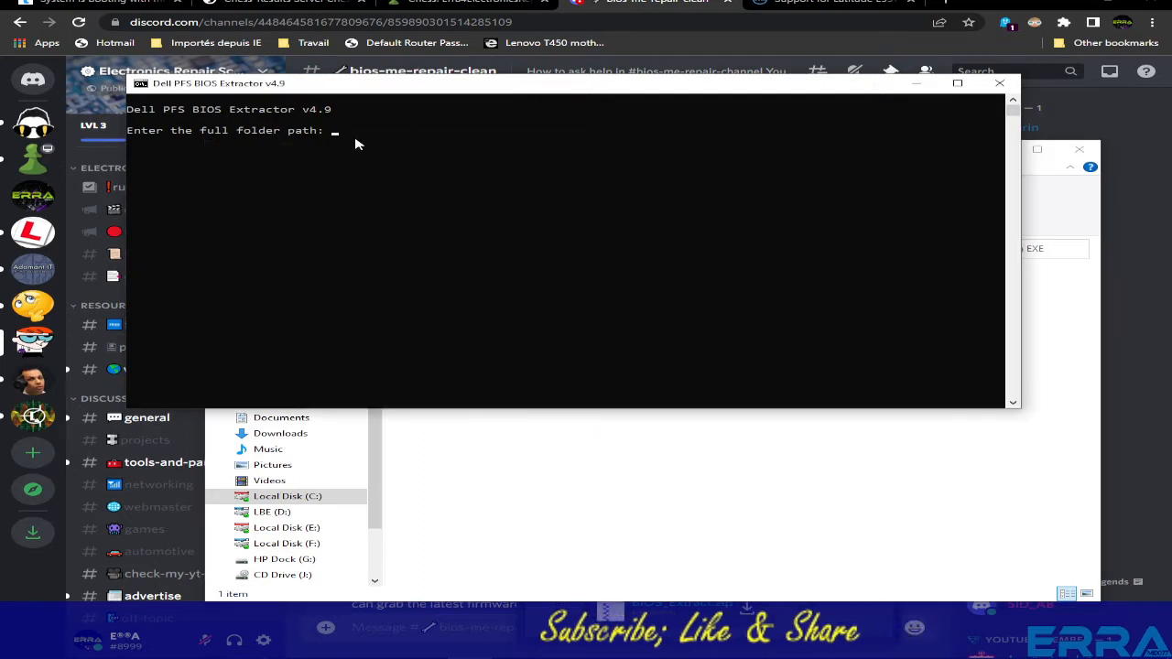
key("ctrl+v")
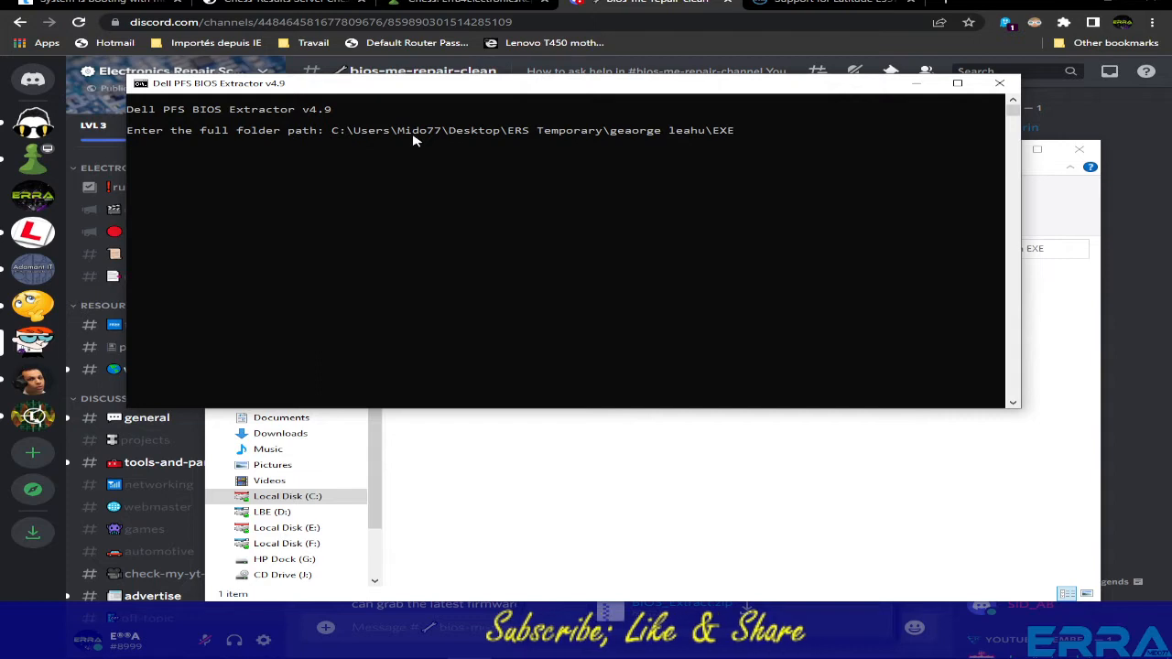
- Move the console to the top-left and the folder window lower down
left_click(764, 445)
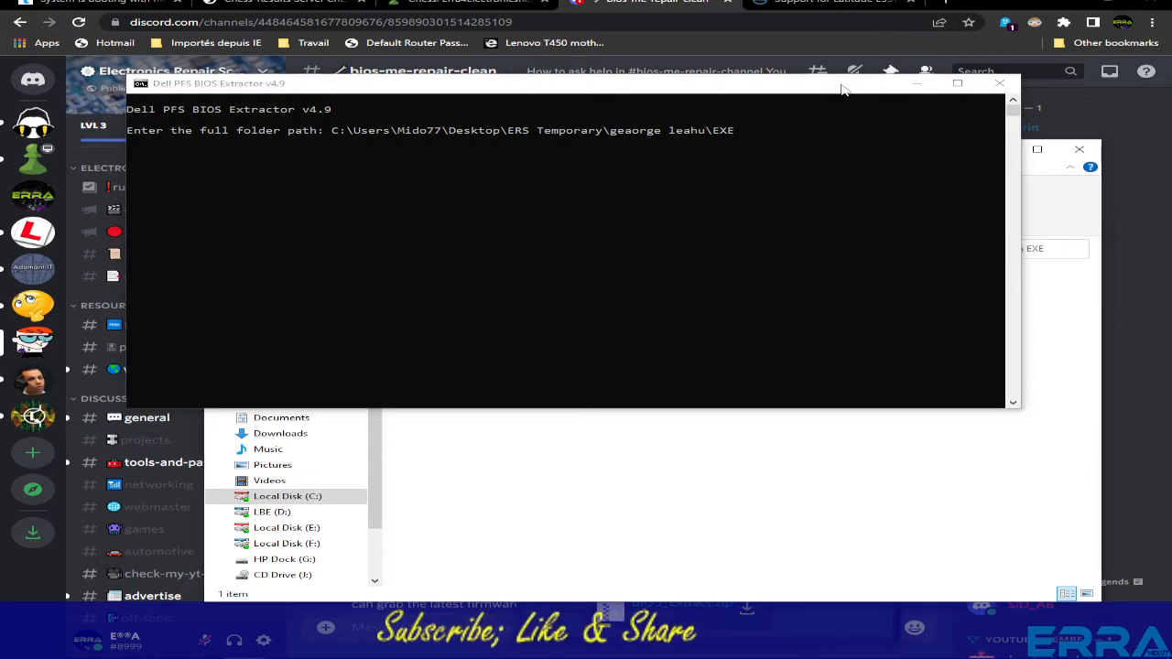
left_click_drag(842, 89, 791, 10)
left_click(1028, 169)
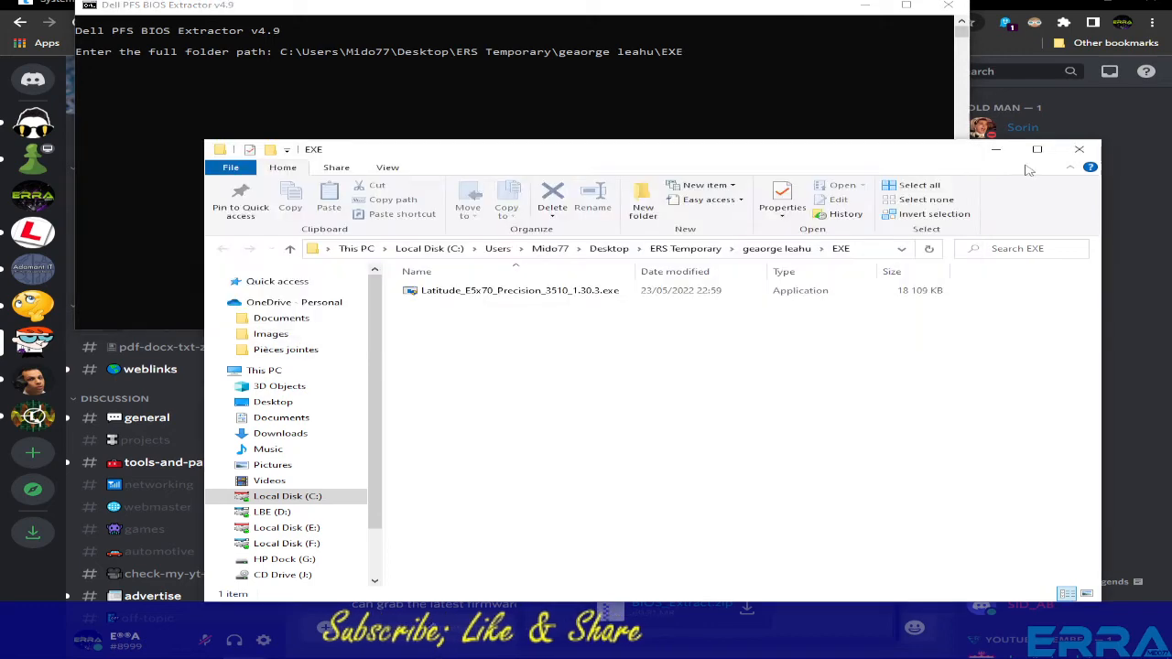
left_click_drag(780, 155, 647, 381)
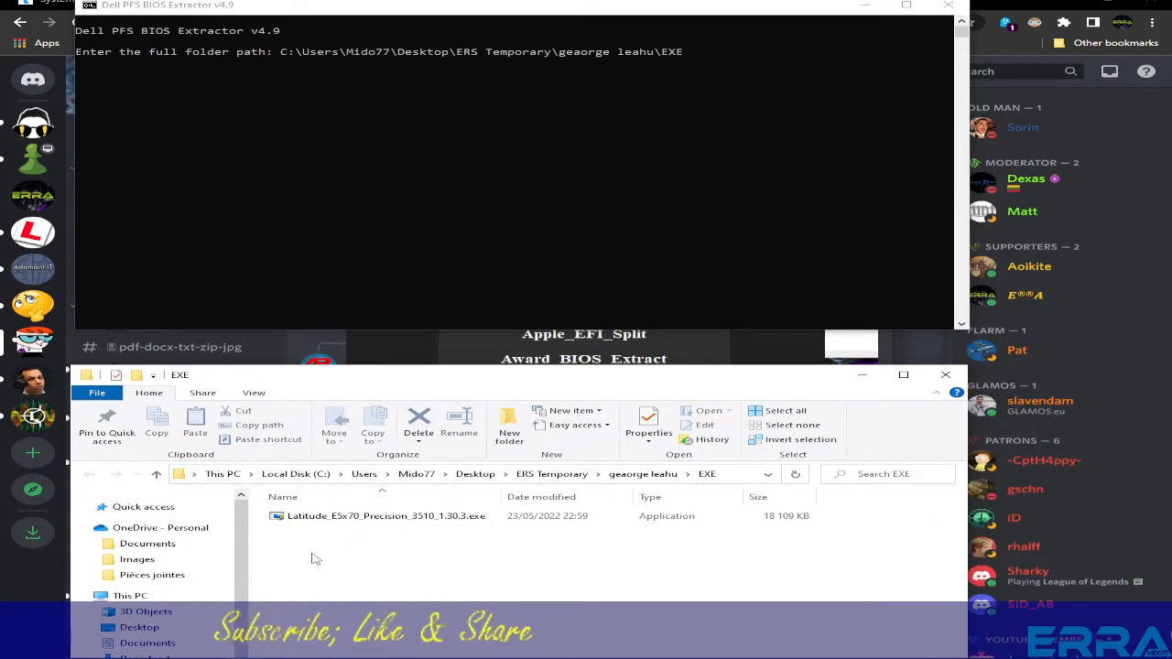
- Run the extraction, open the 1.30.3.exe_extracted folder, and close the extractor and launcher
left_click(565, 12)
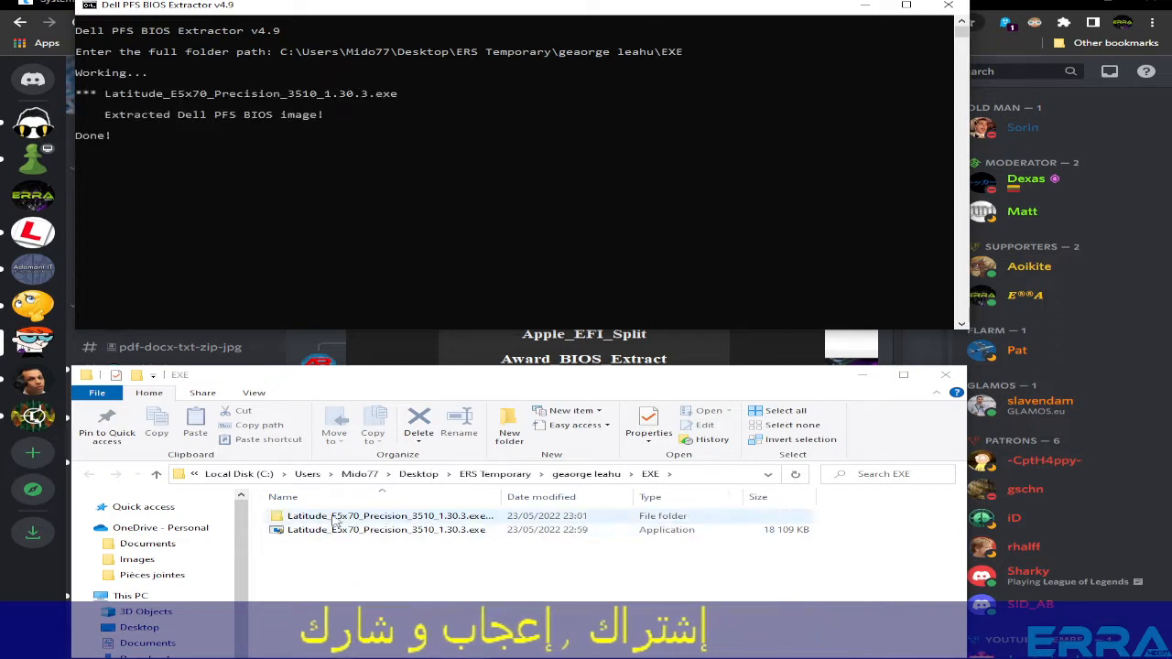
double_click(335, 519)
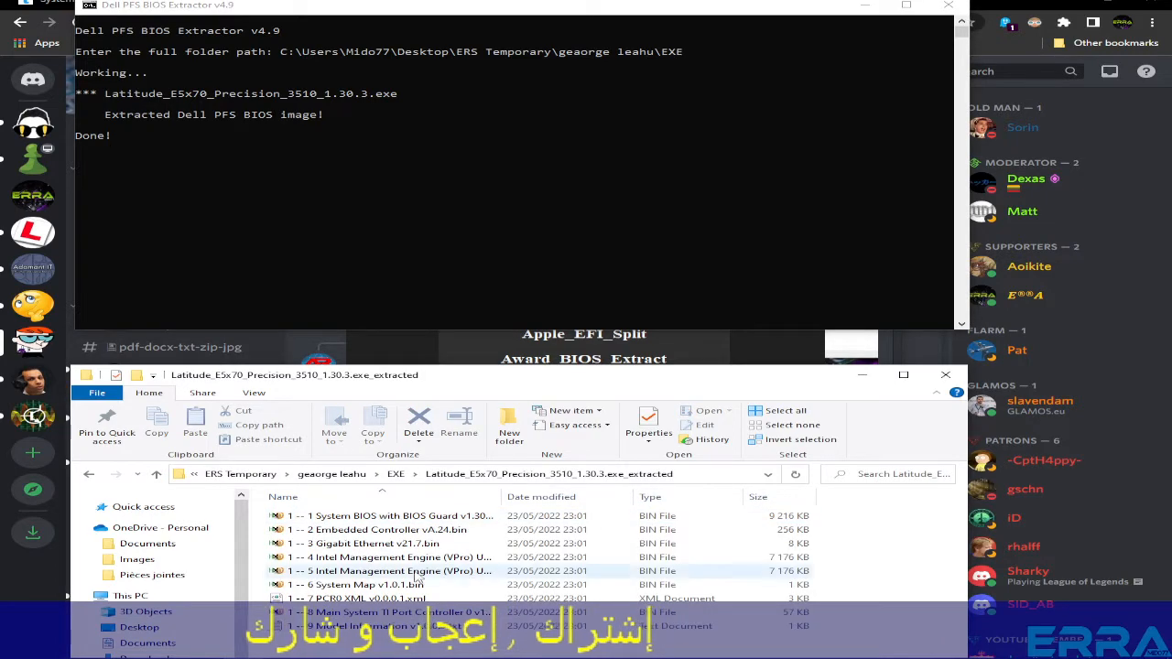
left_click(947, 7)
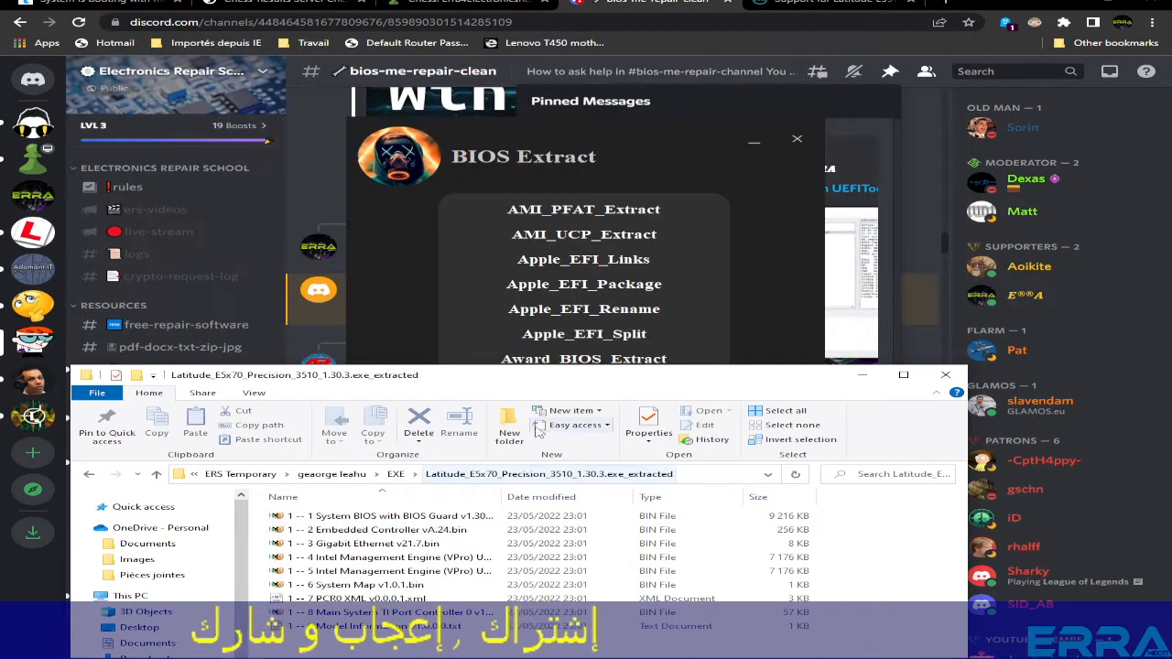
left_click(793, 137)
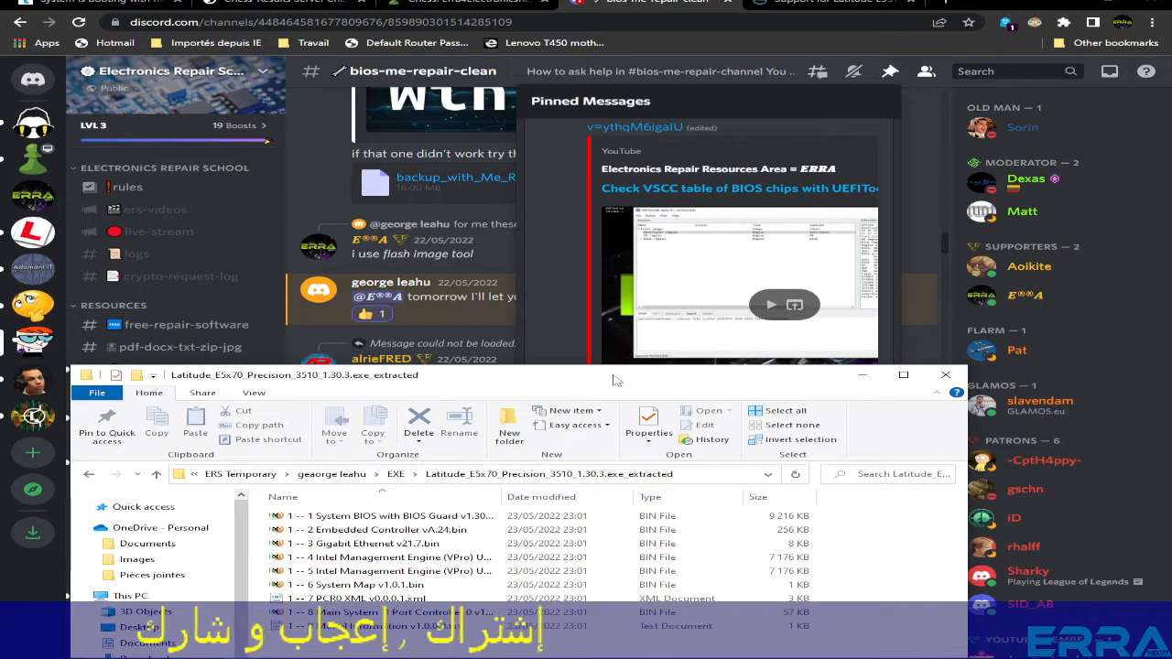
left_click_drag(616, 380, 650, 48)
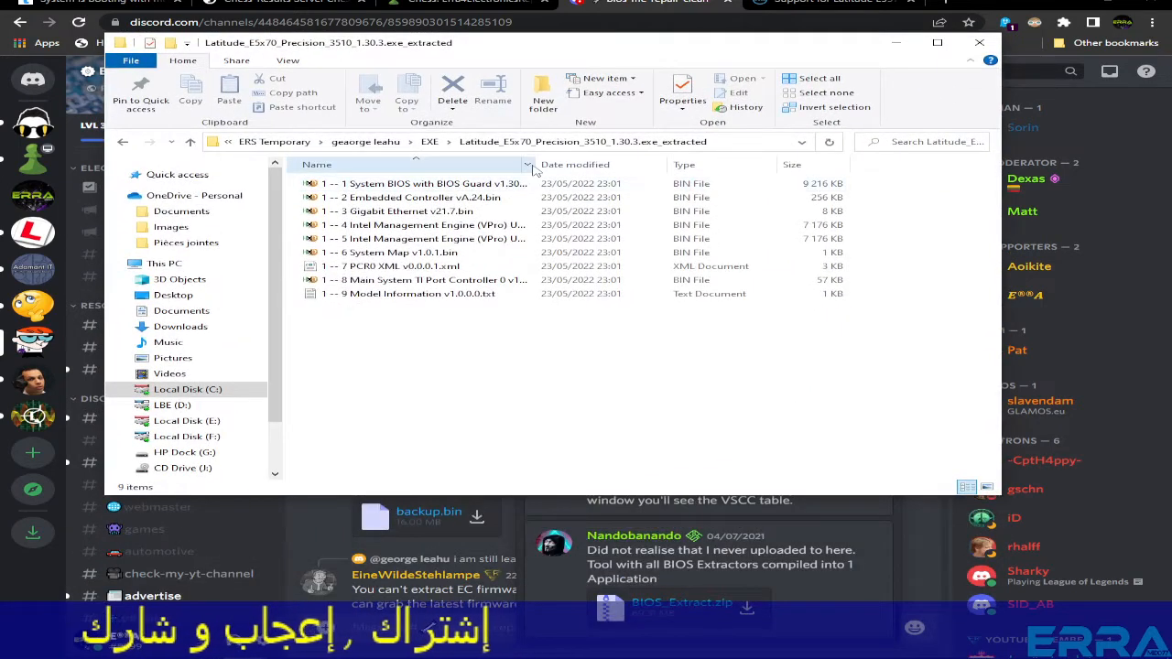
- Inspect the extracted BIN files and fit the Name column to show full file names
left_click_drag(534, 164, 753, 165)
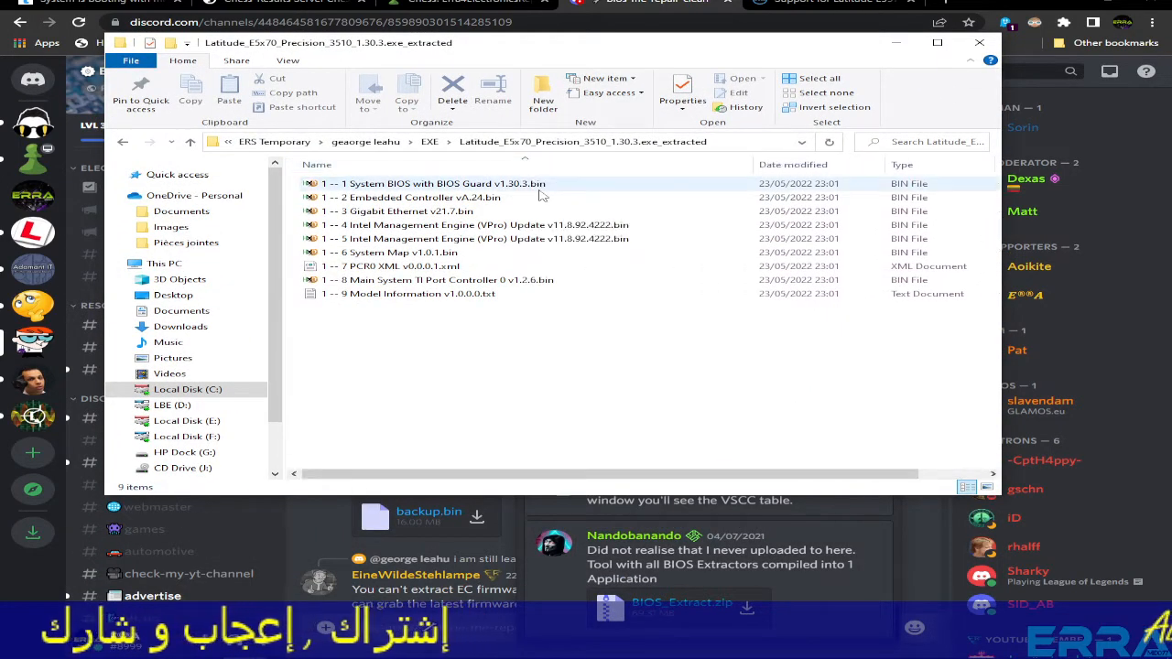
left_click(461, 186)
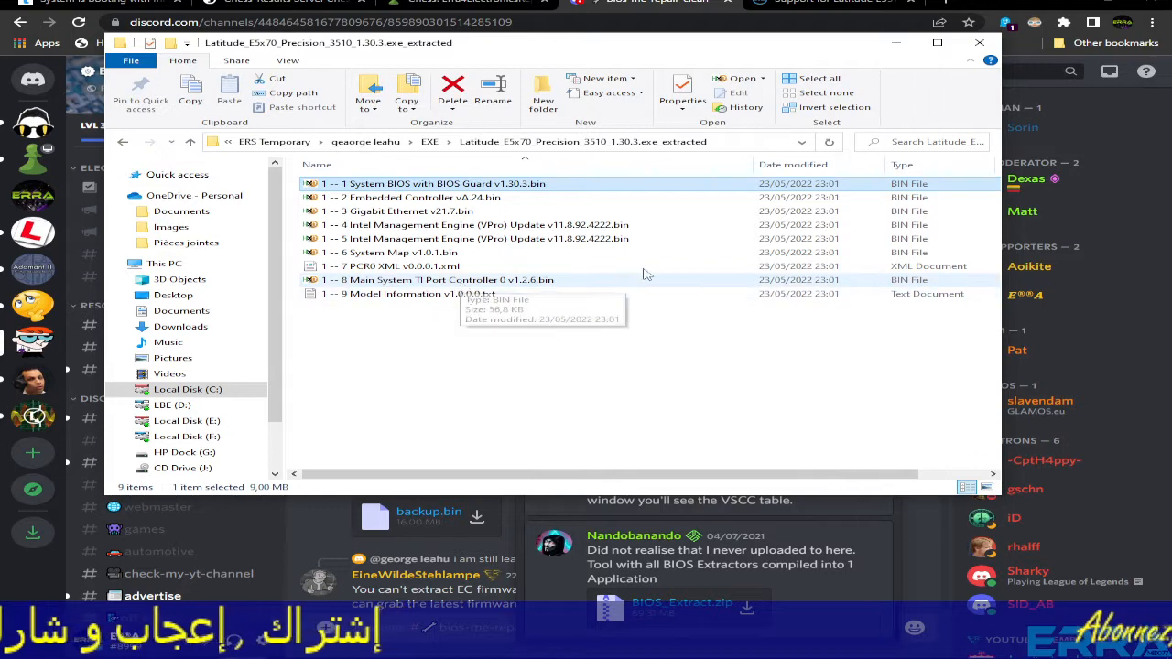
left_click(560, 238)
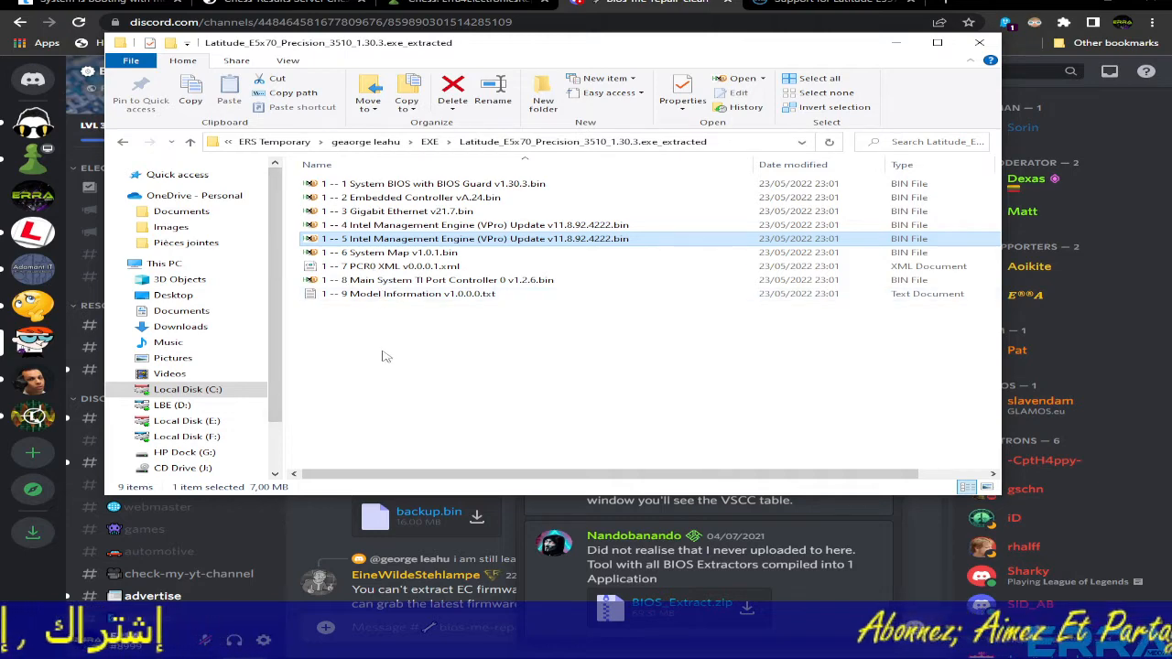
key("Up")
key("Up")
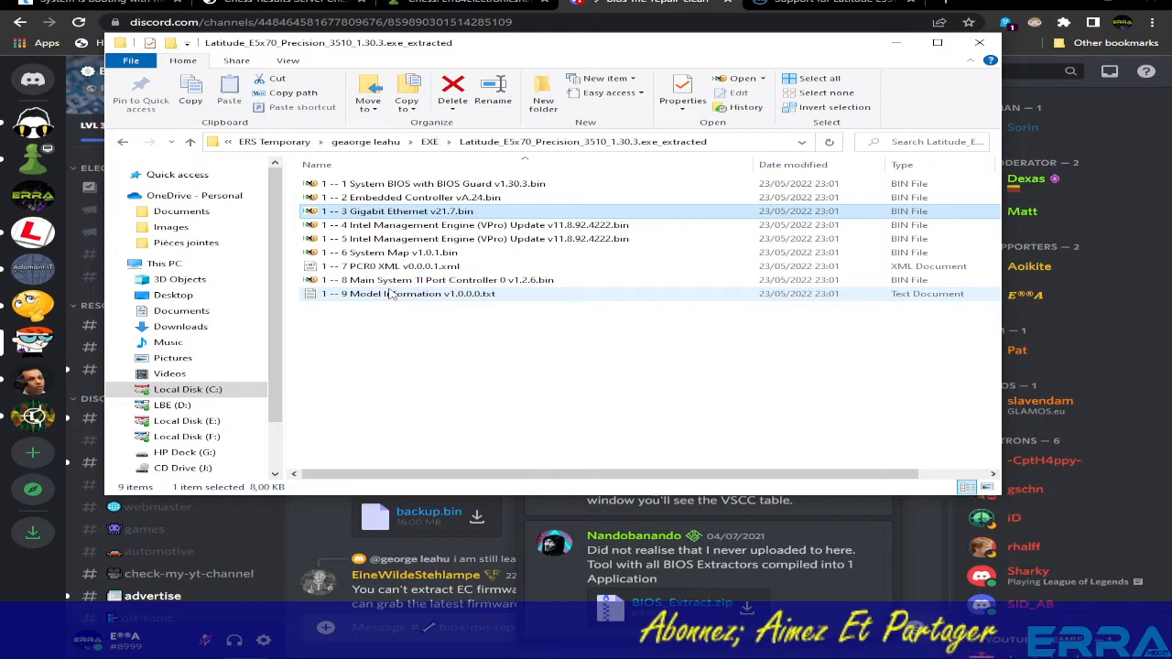
left_click(439, 196)
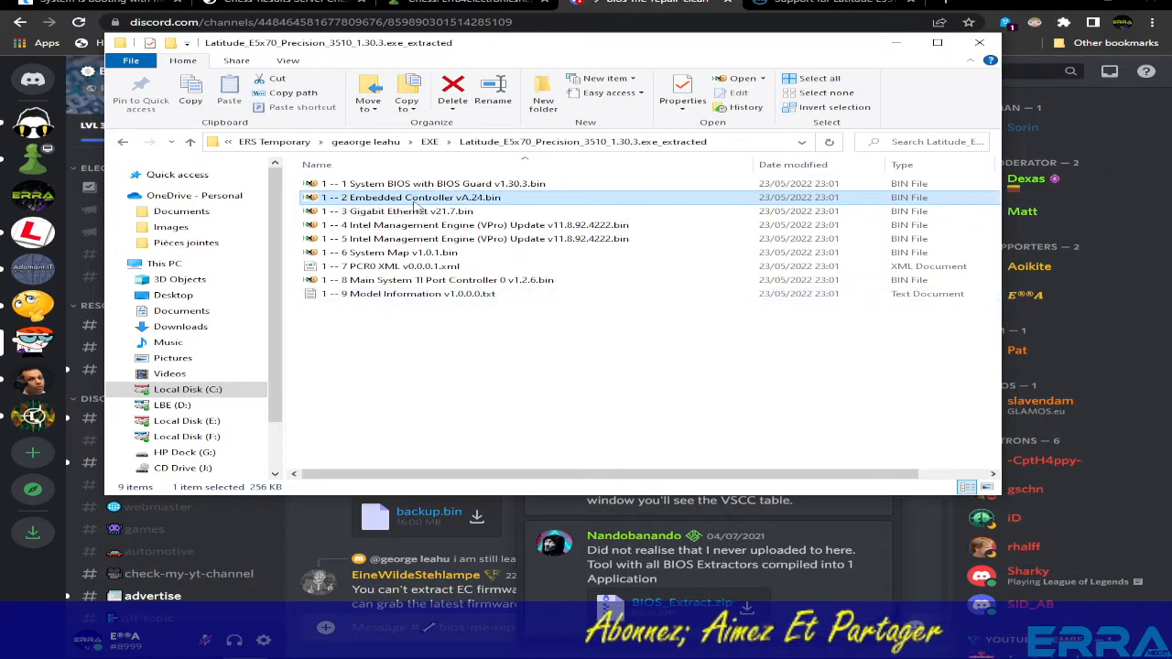
left_click_drag(755, 165, 601, 167)
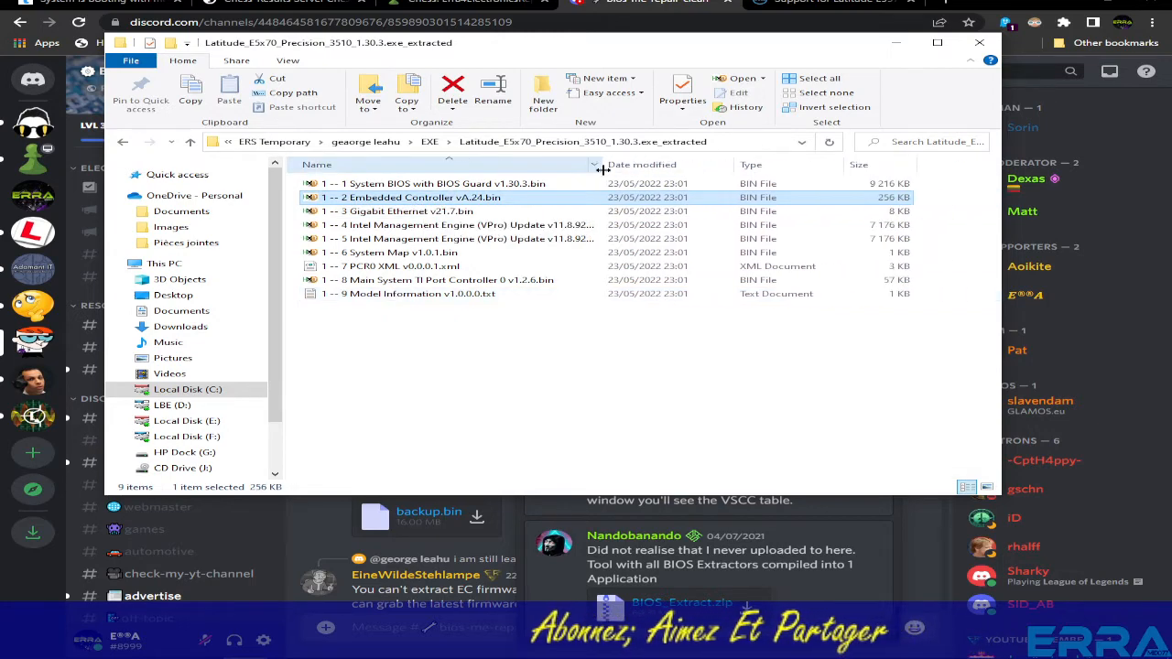
double_click(602, 169)
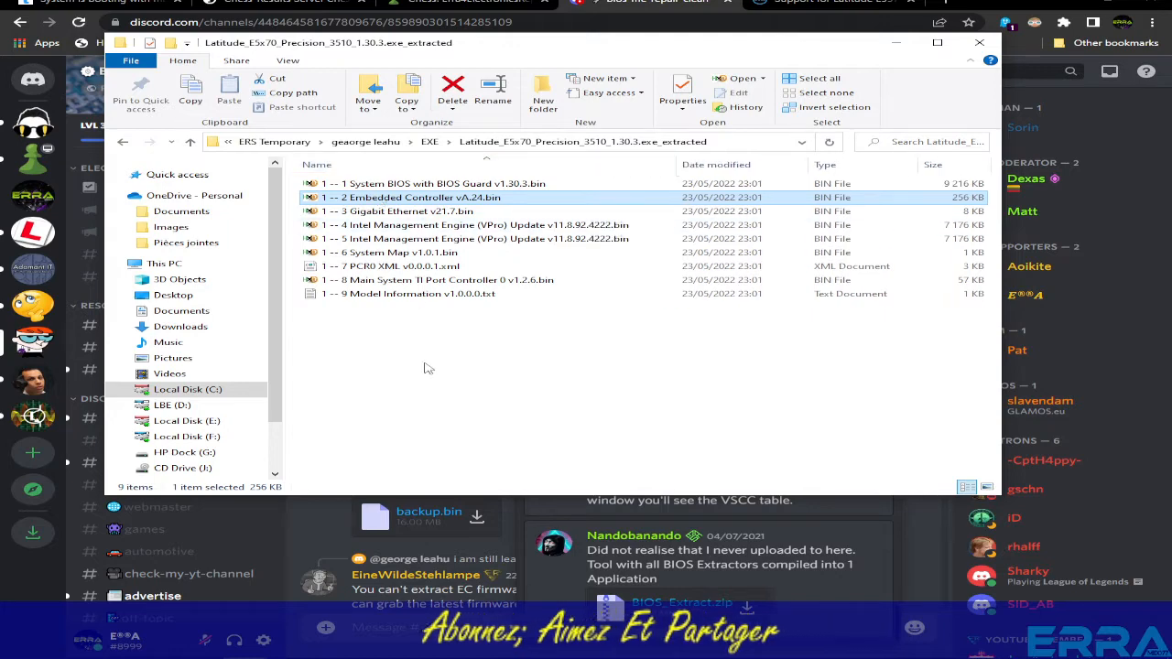
- Copy the System BIOS with BIOS Guard file into backup.bin's folder and select both files
left_click(434, 186)
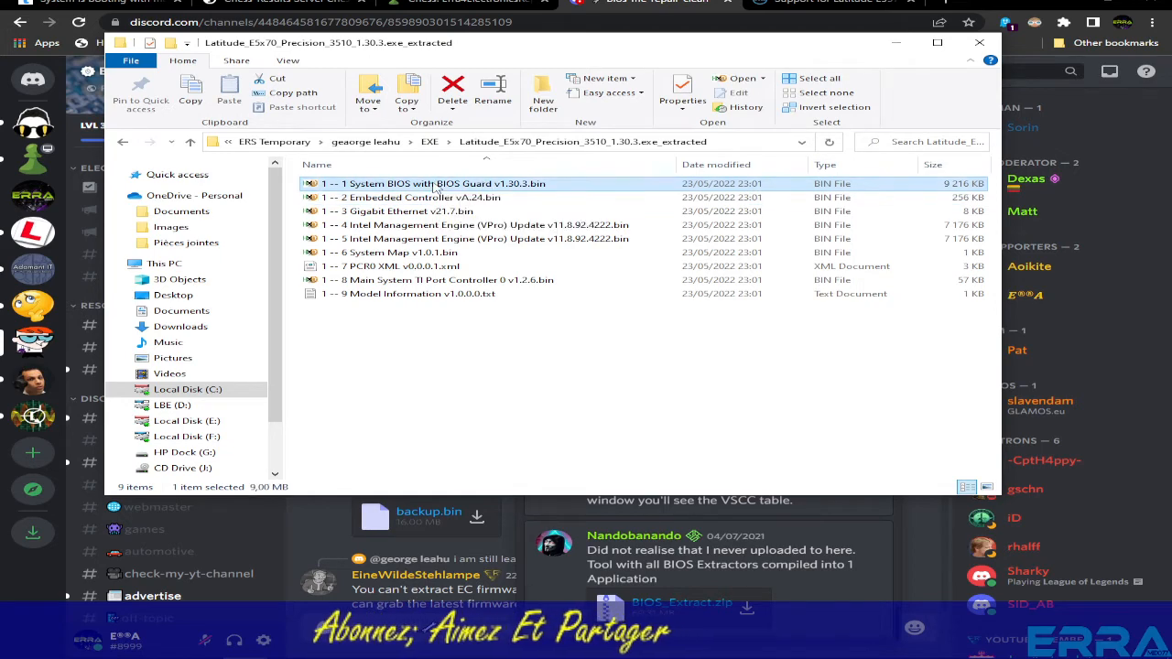
right_click(434, 186)
left_click(477, 479)
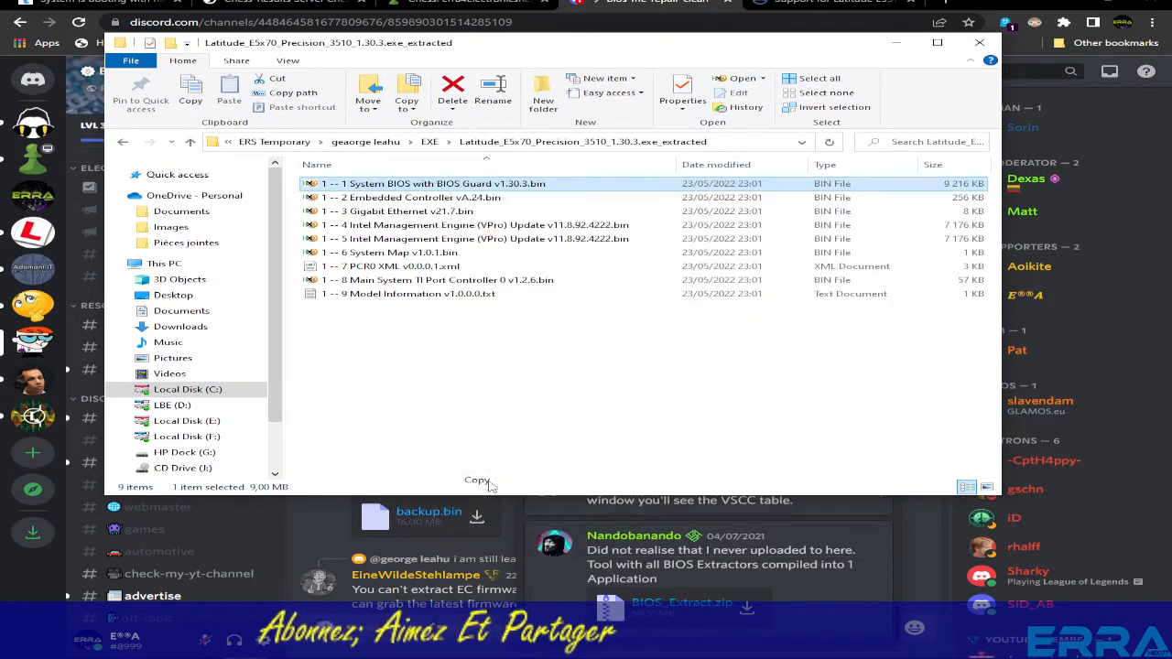
left_click(190, 142)
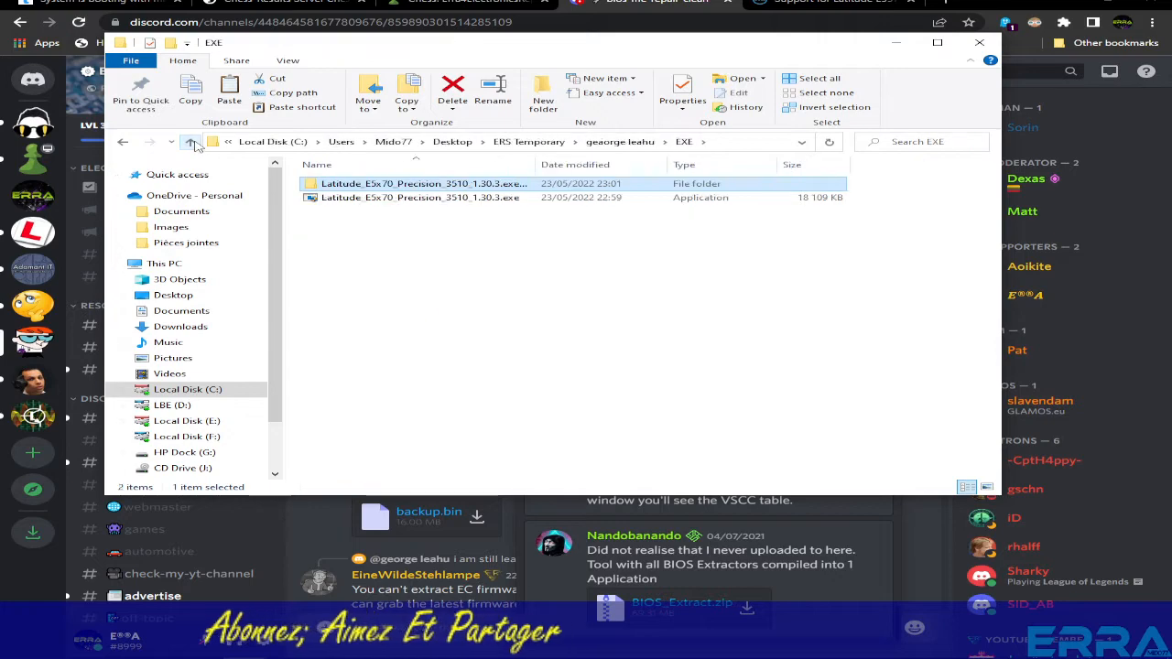
left_click(190, 143)
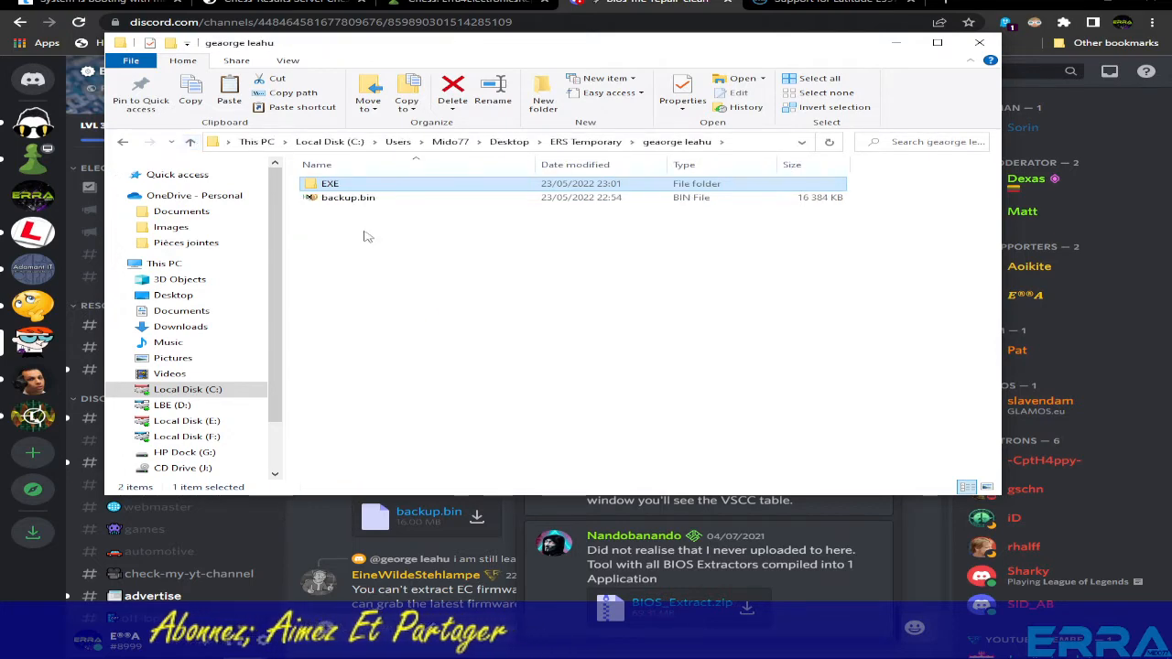
right_click(387, 283)
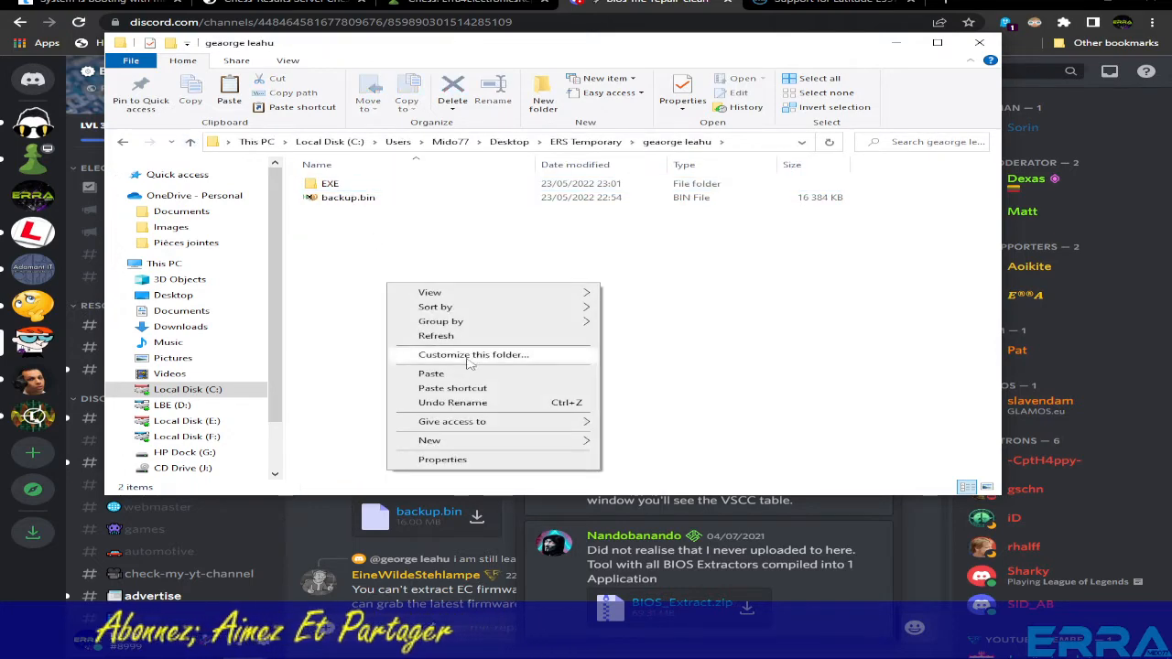
left_click(444, 376)
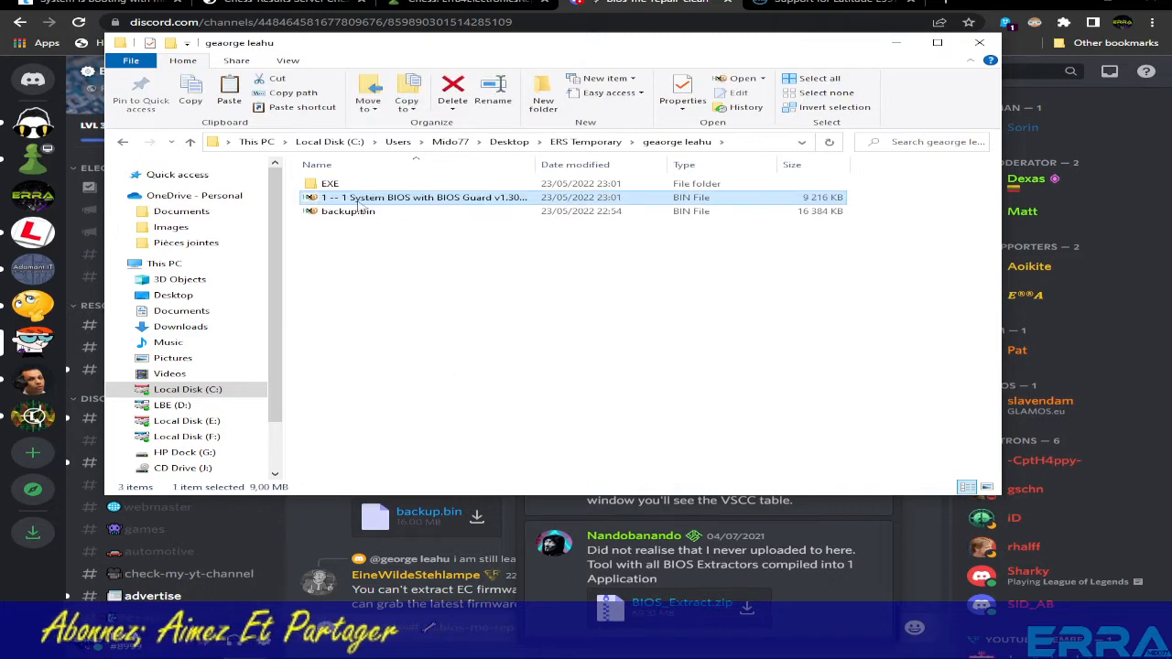
left_click(366, 211)
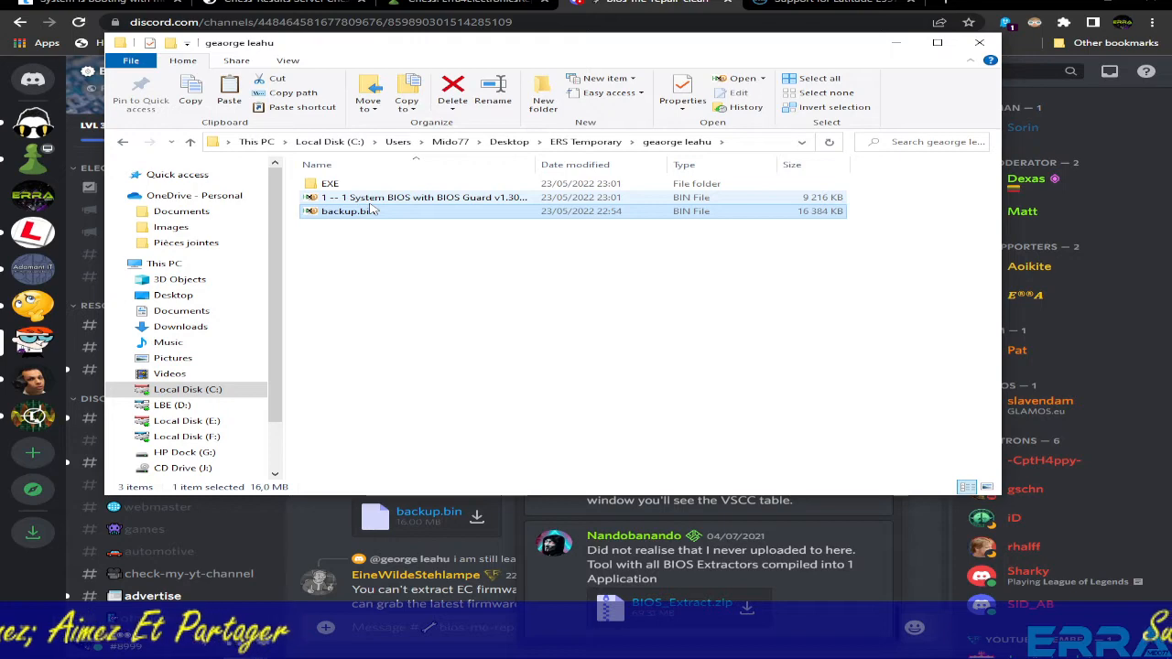
left_click(370, 203, "ctrl")
- Open backup.bin and the extracted BIOS file together in HxD
double_click(369, 211)
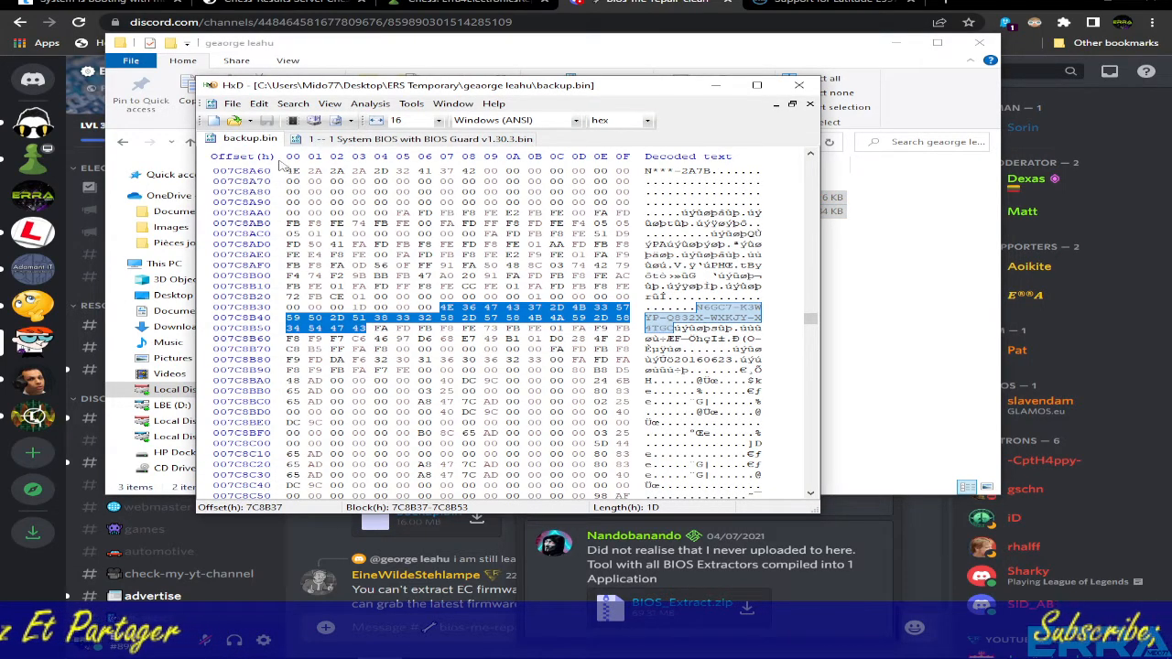
left_click_drag(482, 90, 556, 234)
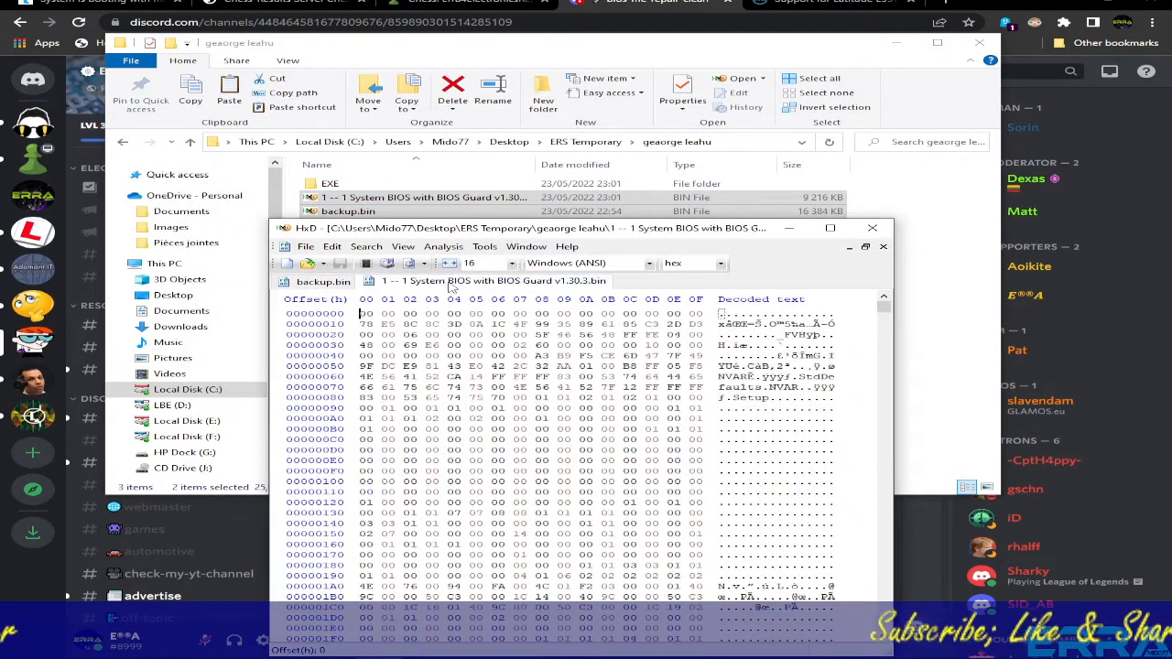
left_click(466, 280)
- Copy the BIOS file's header bytes at offsets 0 to 33
left_click_drag(364, 313, 454, 355)
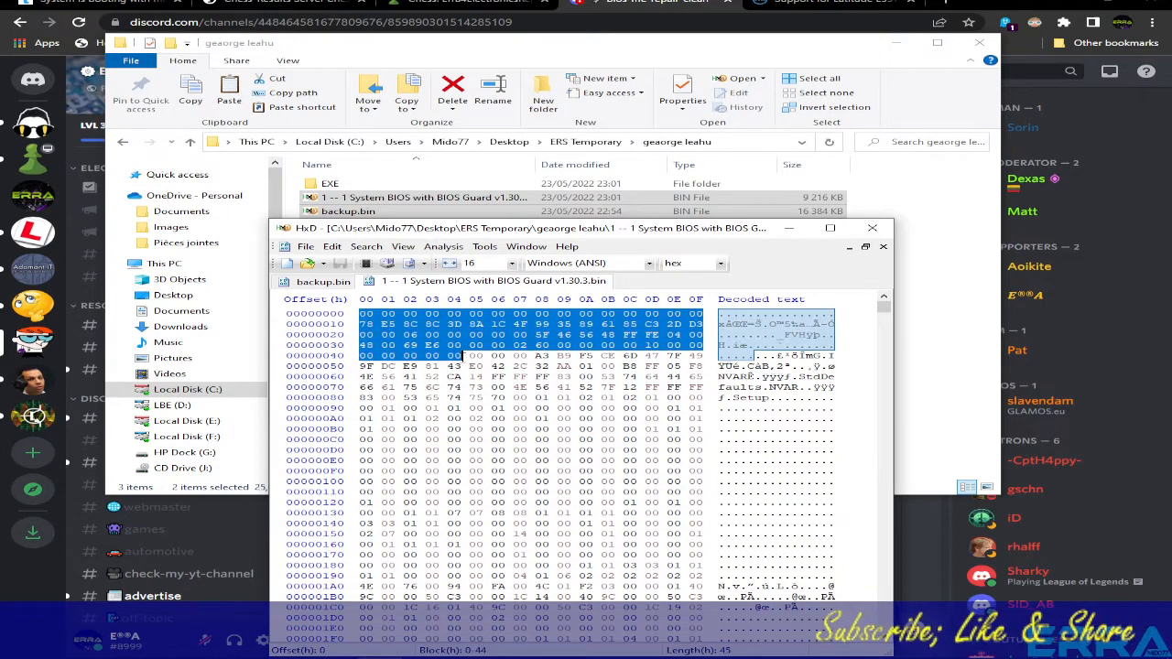
right_click(447, 333)
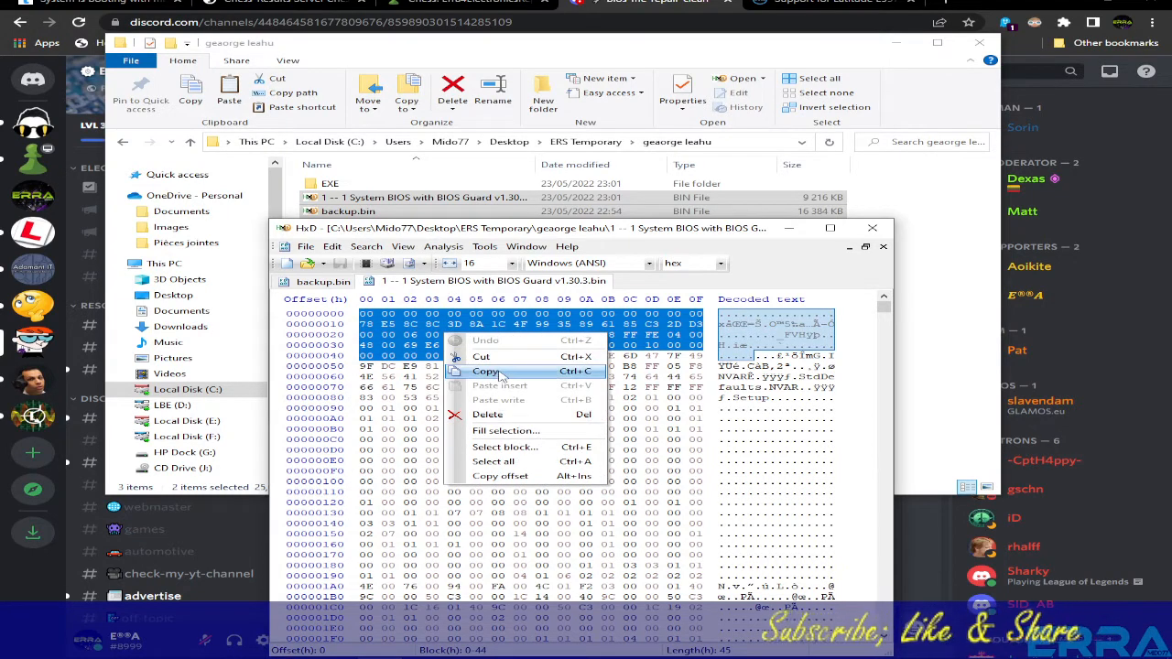
left_click(401, 324)
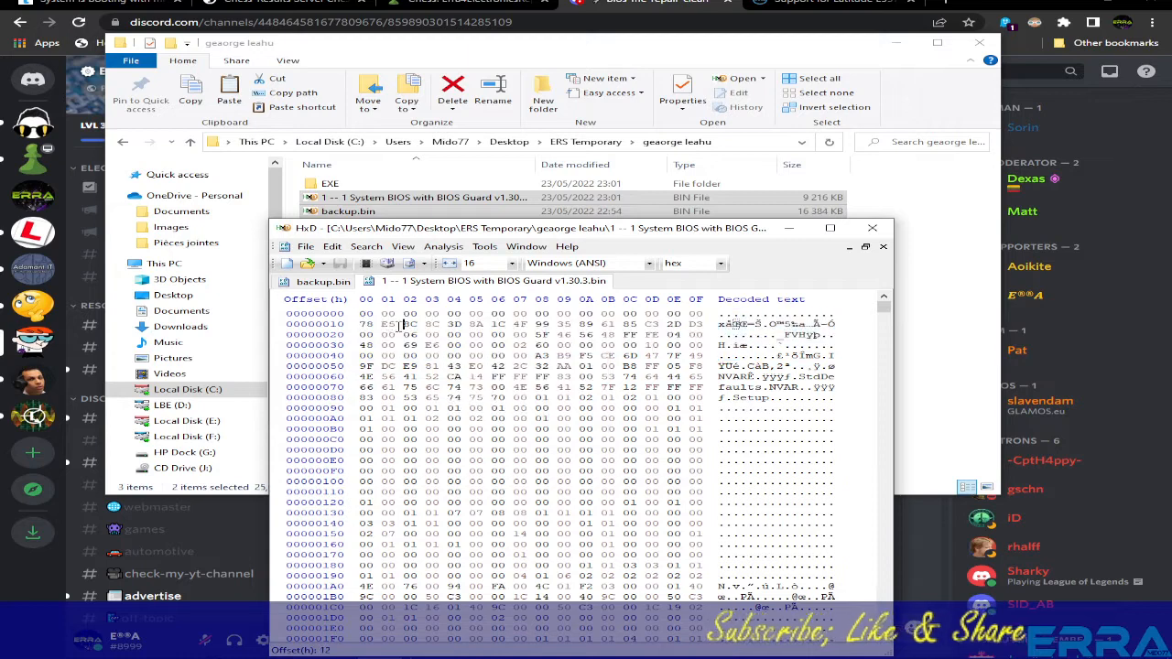
left_click_drag(361, 315, 443, 346)
right_click(434, 326)
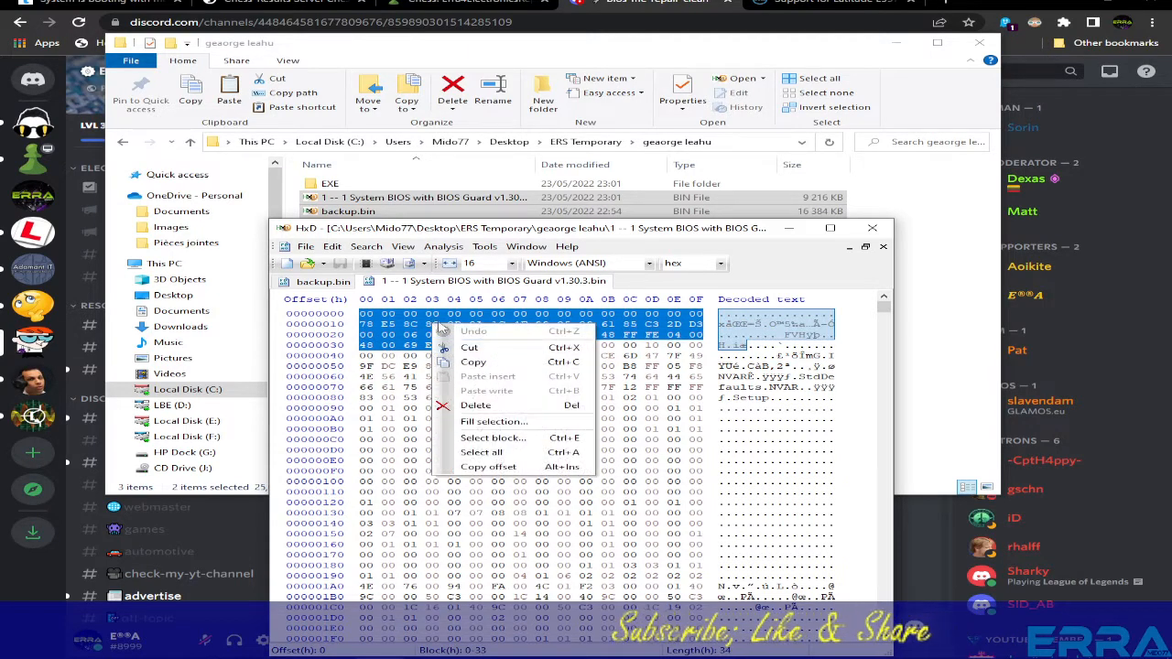
left_click(488, 363)
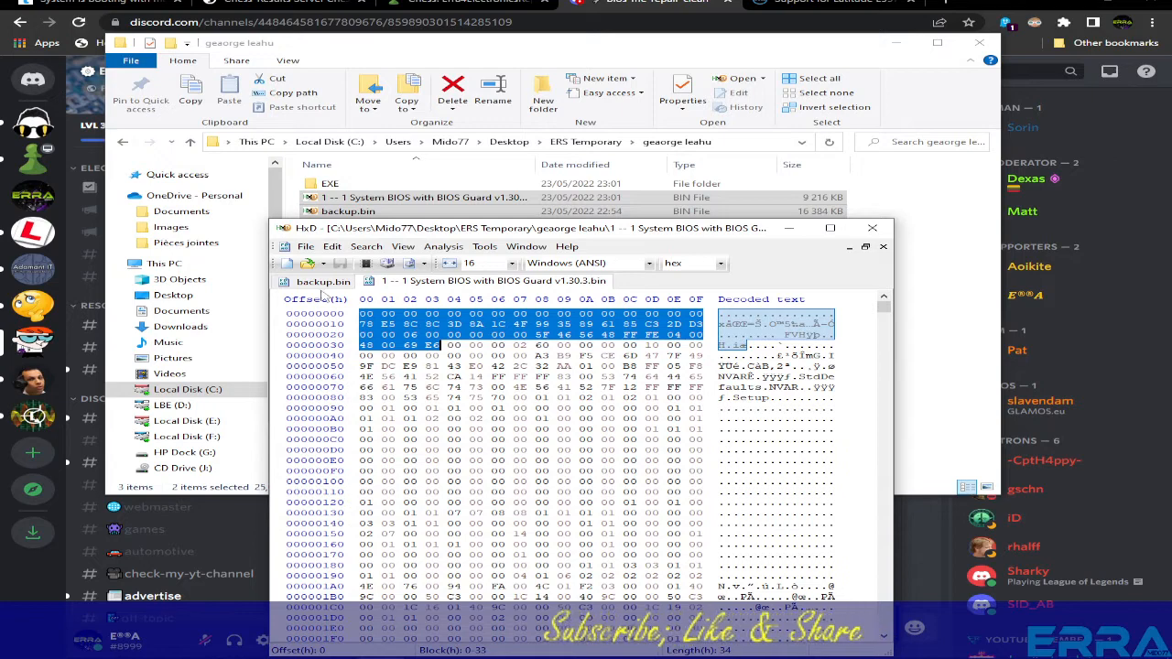
- Hex-search backup.bin for the header bytes, finding and selecting the match at offset 700000
left_click(317, 283)
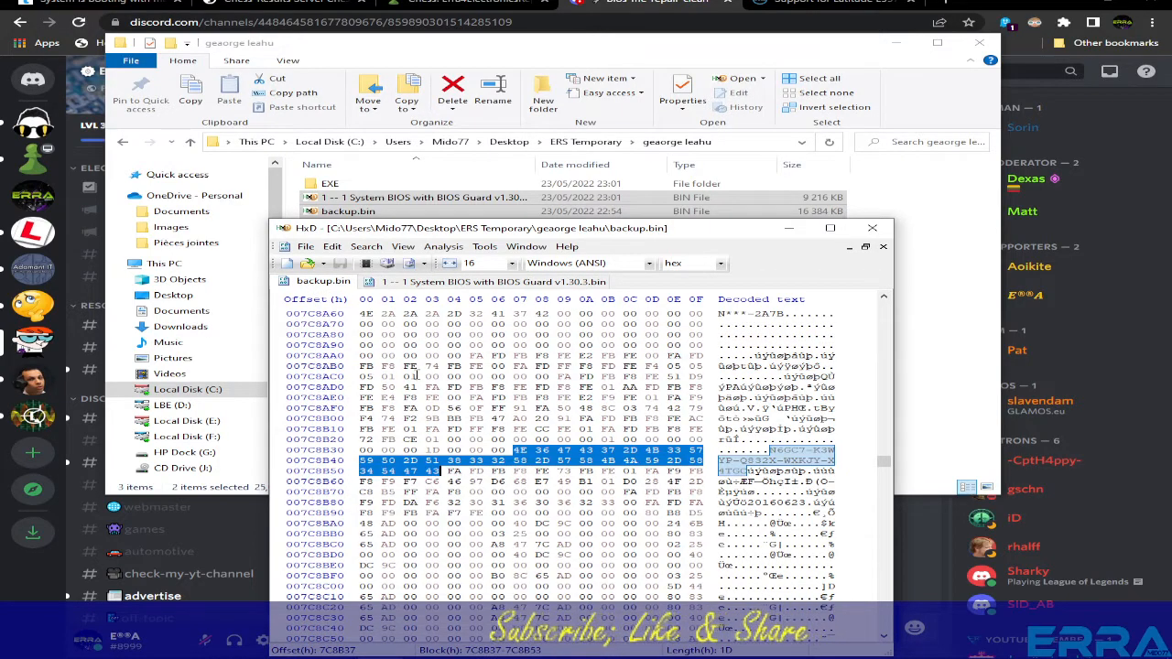
key("ctrl+f")
right_click(485, 262)
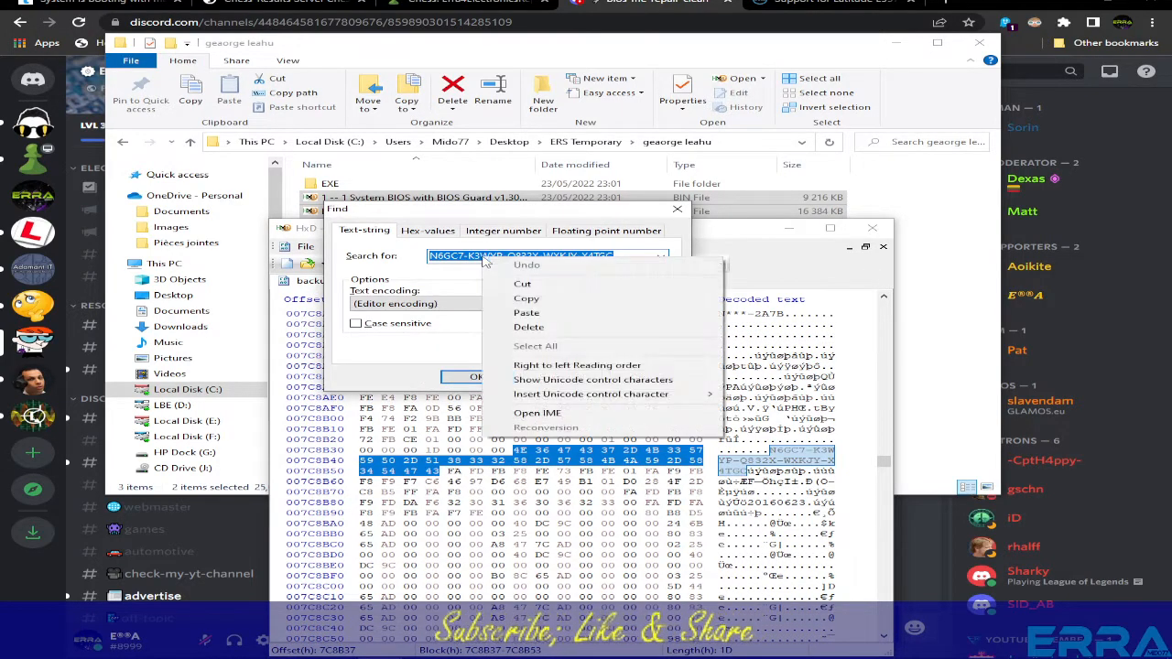
left_click(527, 312)
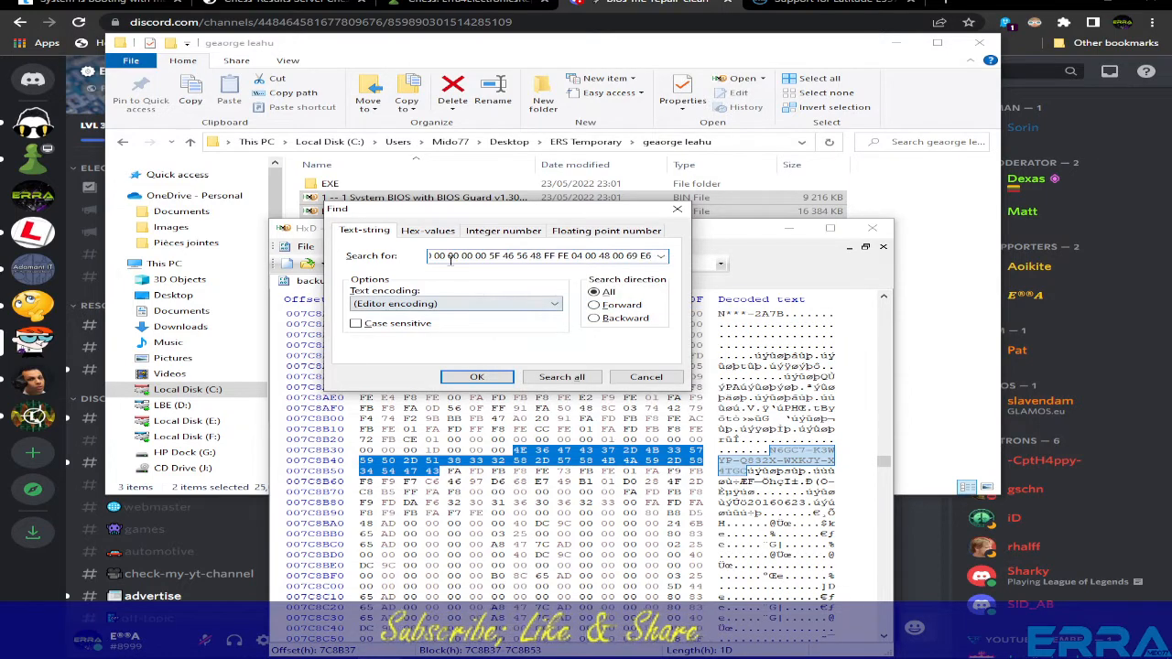
left_click(428, 234)
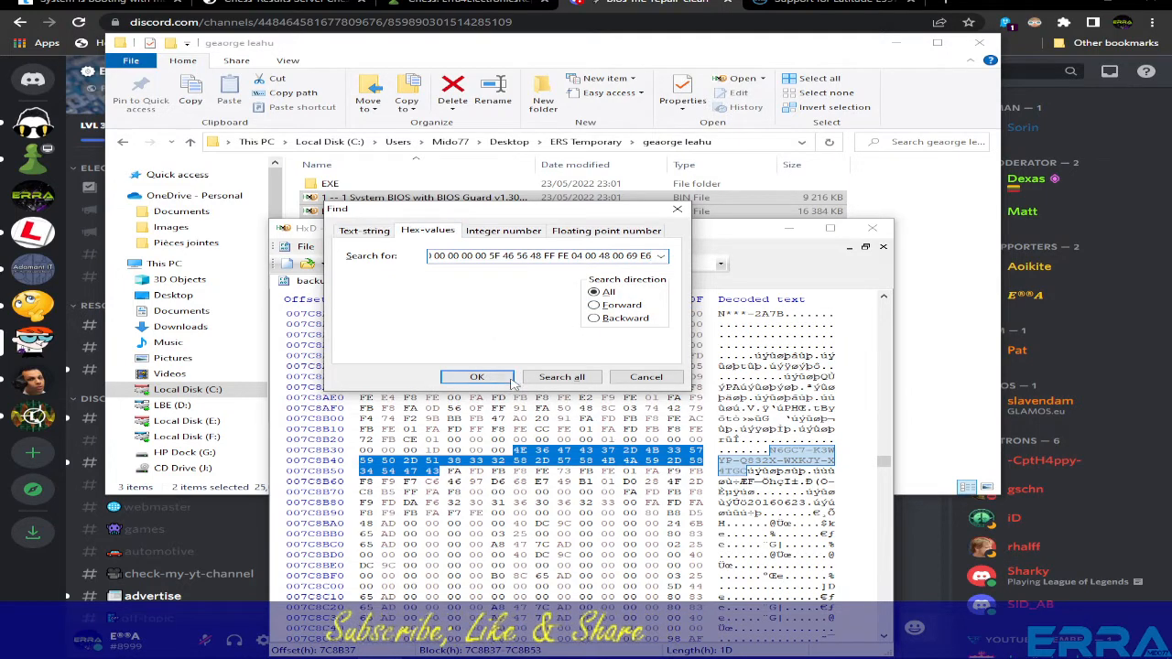
left_click(477, 377)
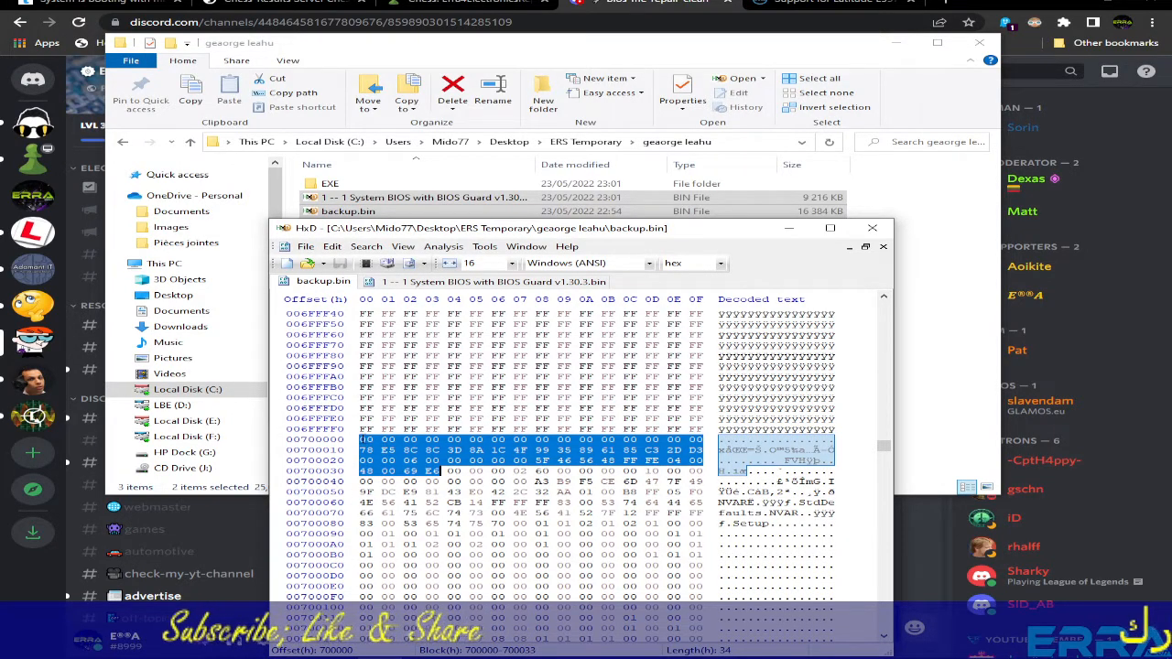
left_click(362, 439)
left_click_drag(362, 440, 395, 470)
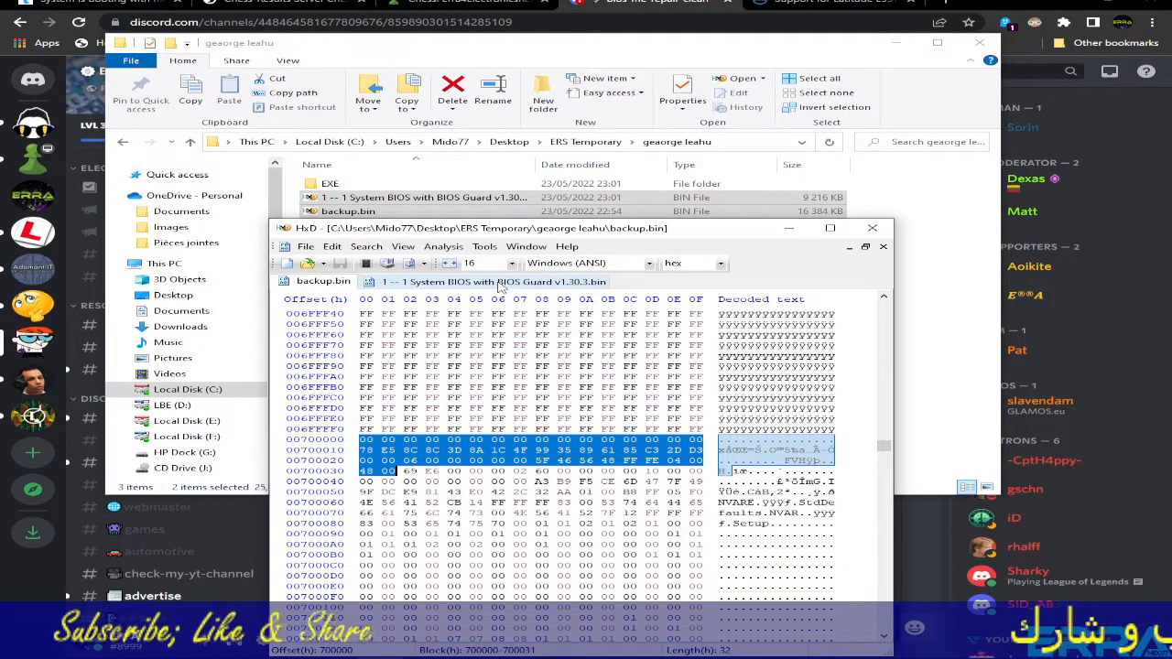
left_click(495, 282)
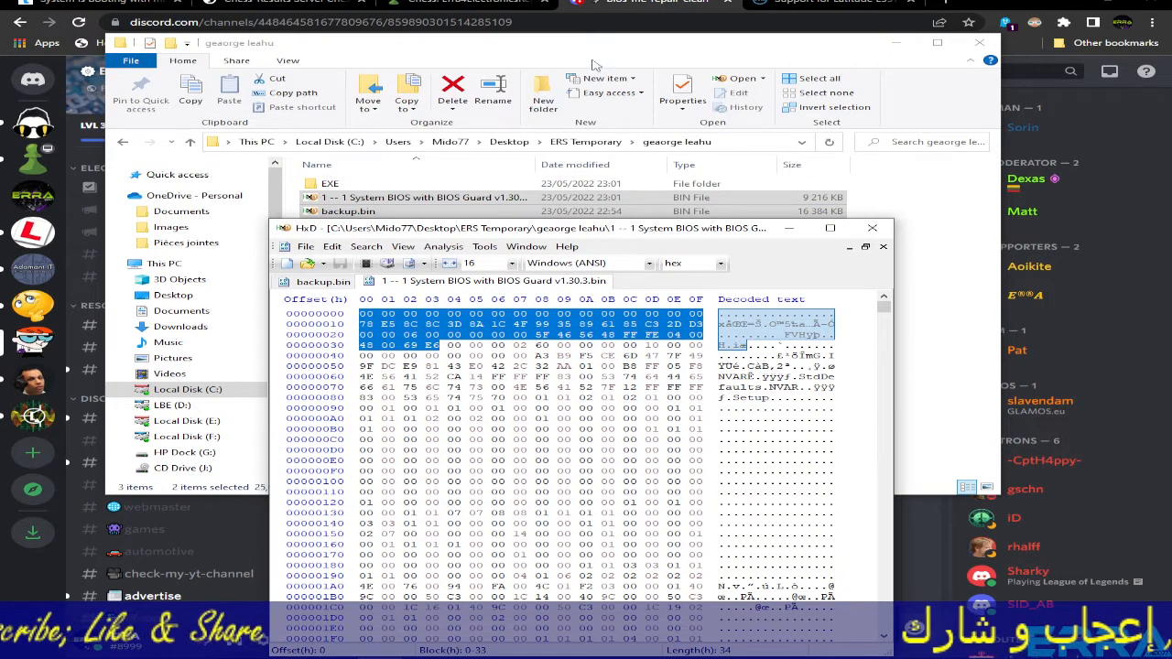
left_click(562, 52)
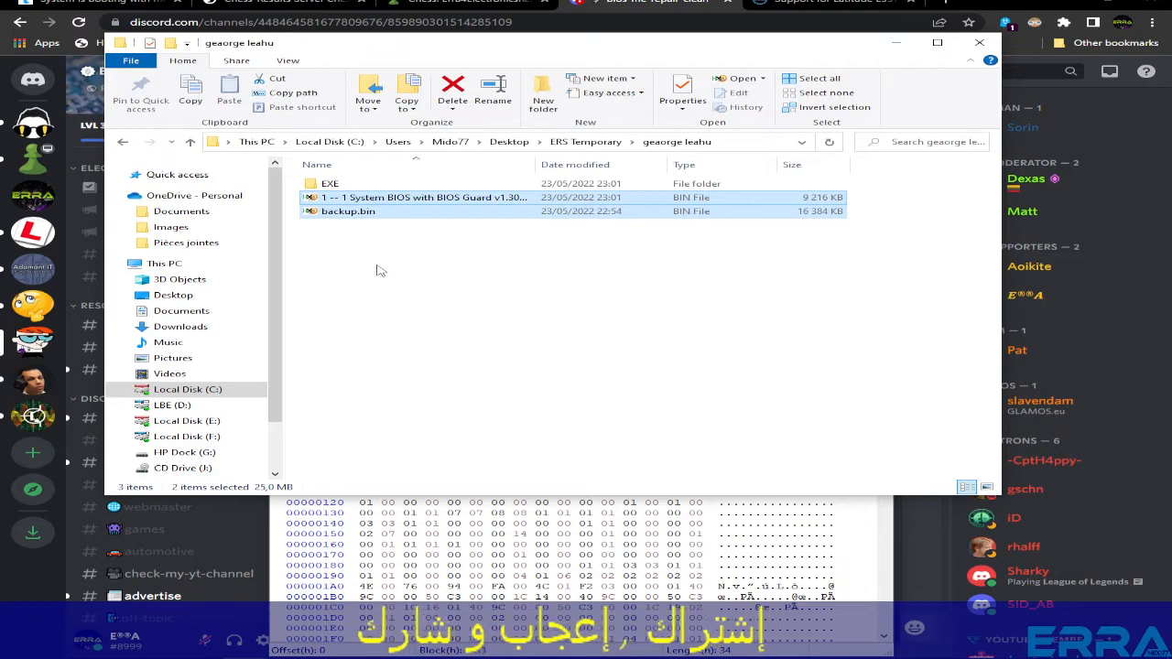
- Browse the Latitude E5570 earlier BIOS versions from 1.29.4, then bring HxD forward
left_click(811, 1)
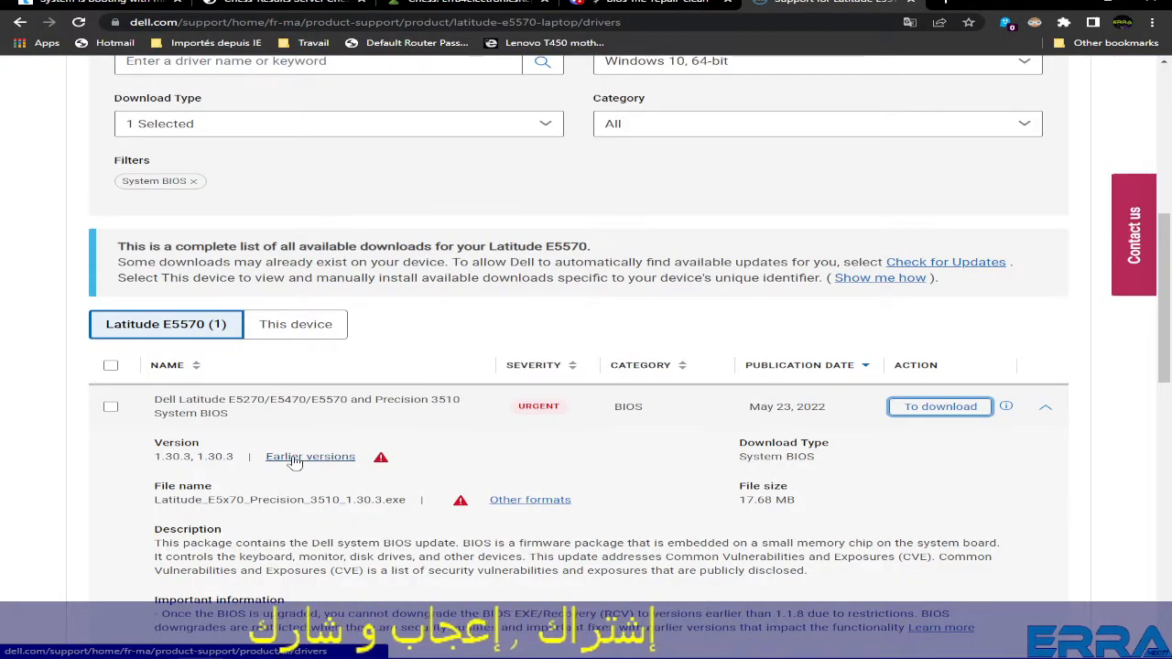
scroll(518, 366, "down", 5)
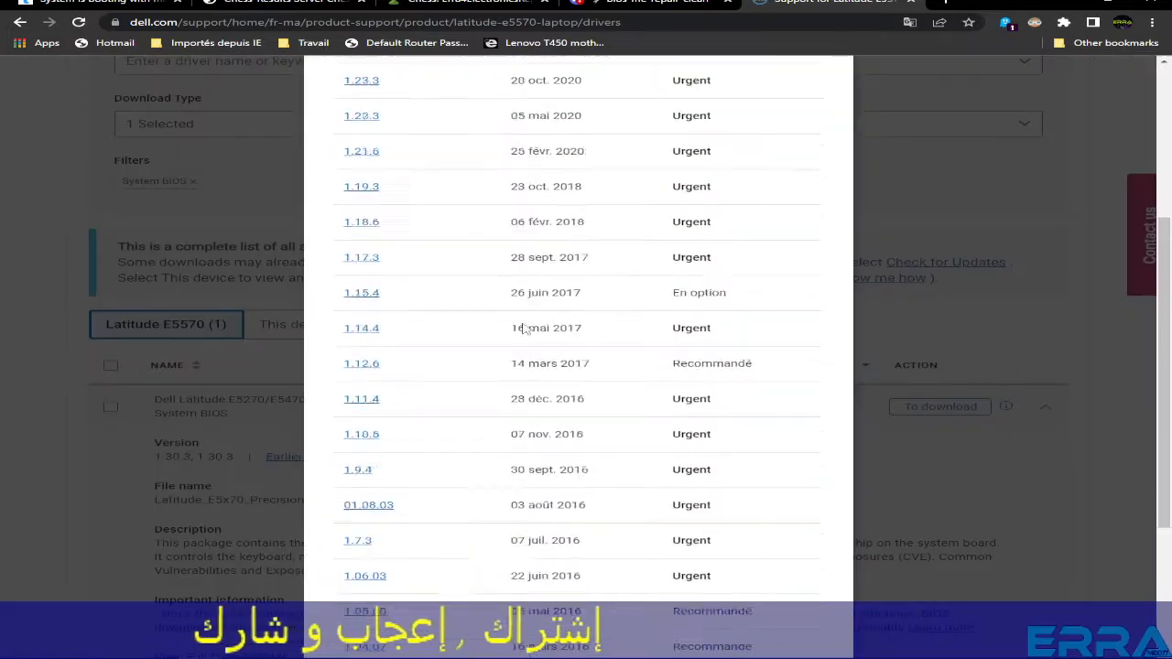
scroll(522, 359, "up", 4)
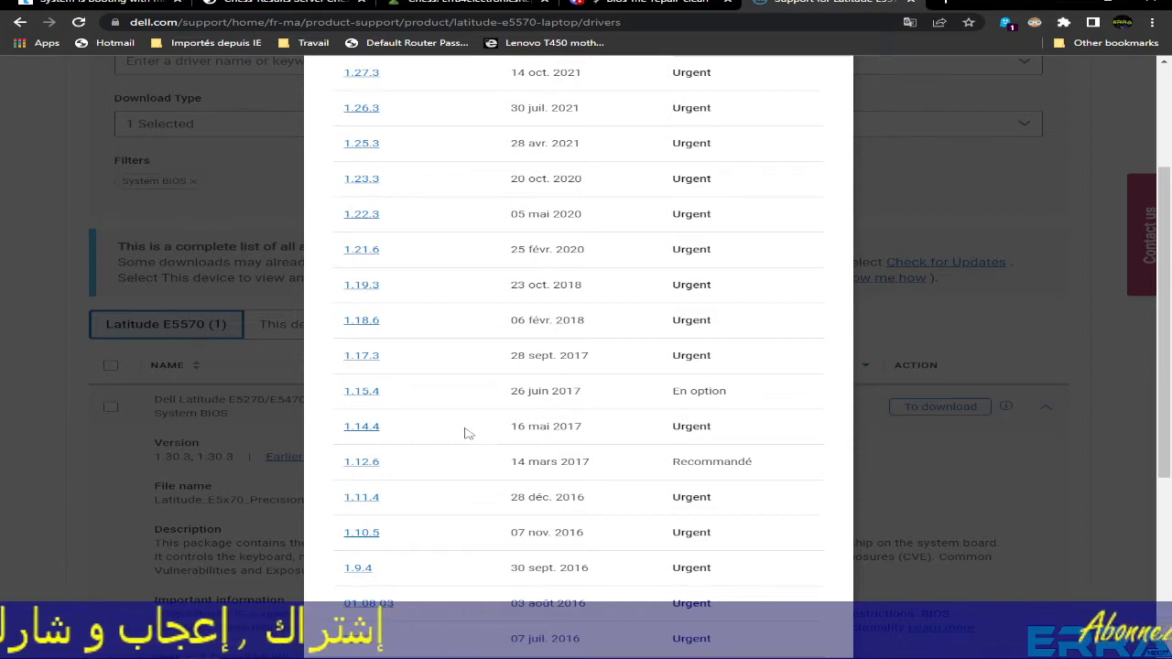
scroll(466, 433, "down", 4)
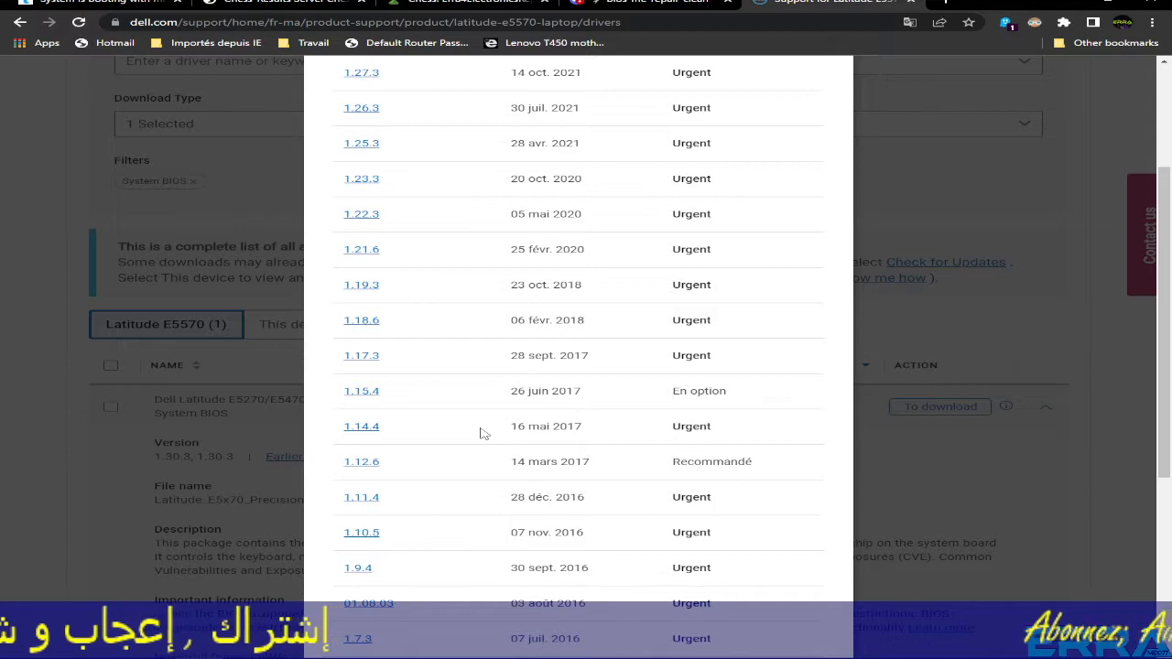
scroll(483, 433, "up", 2)
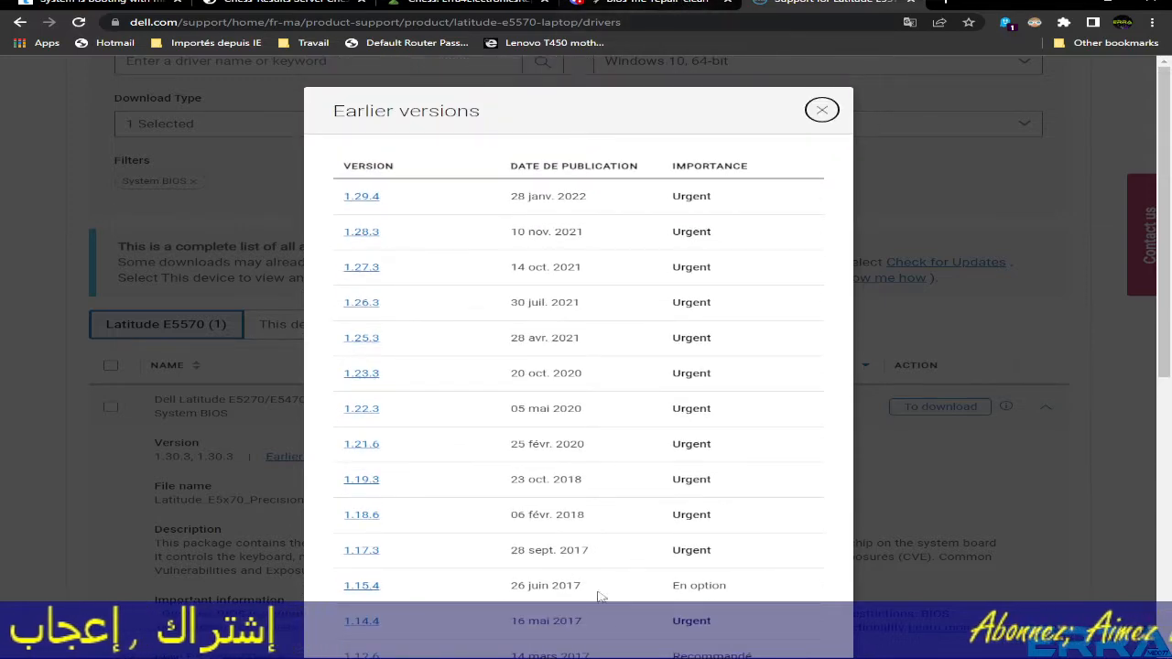
left_click(383, 647)
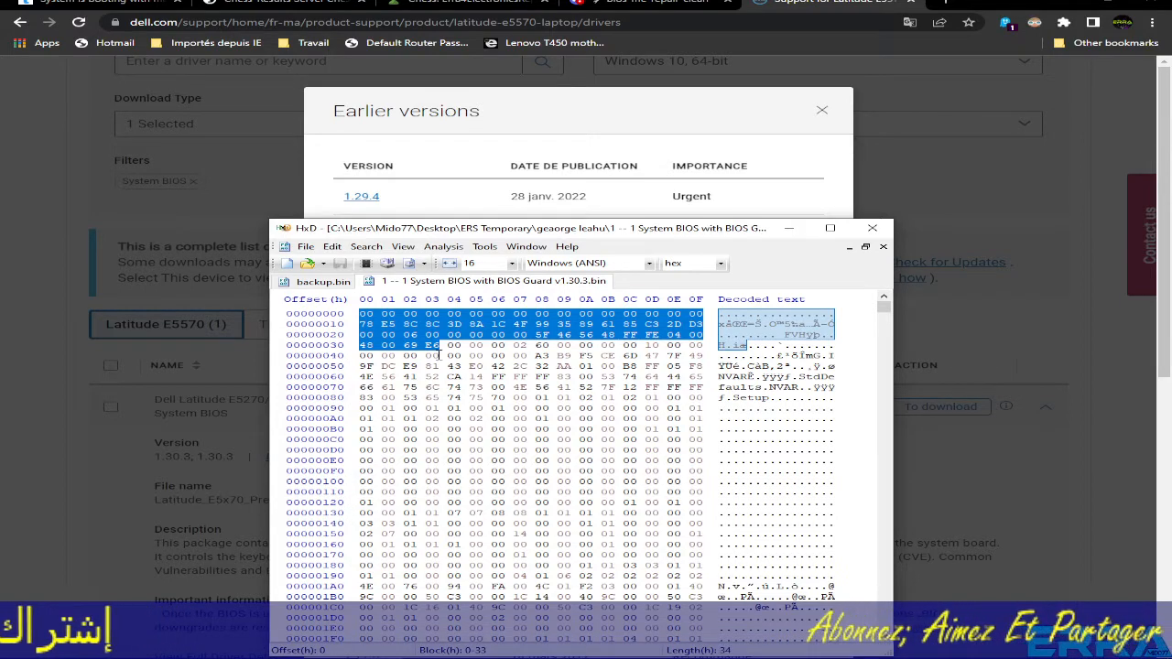
- Copy the entire extracted v1.30.3 BIOS file's bytes
left_click(314, 285)
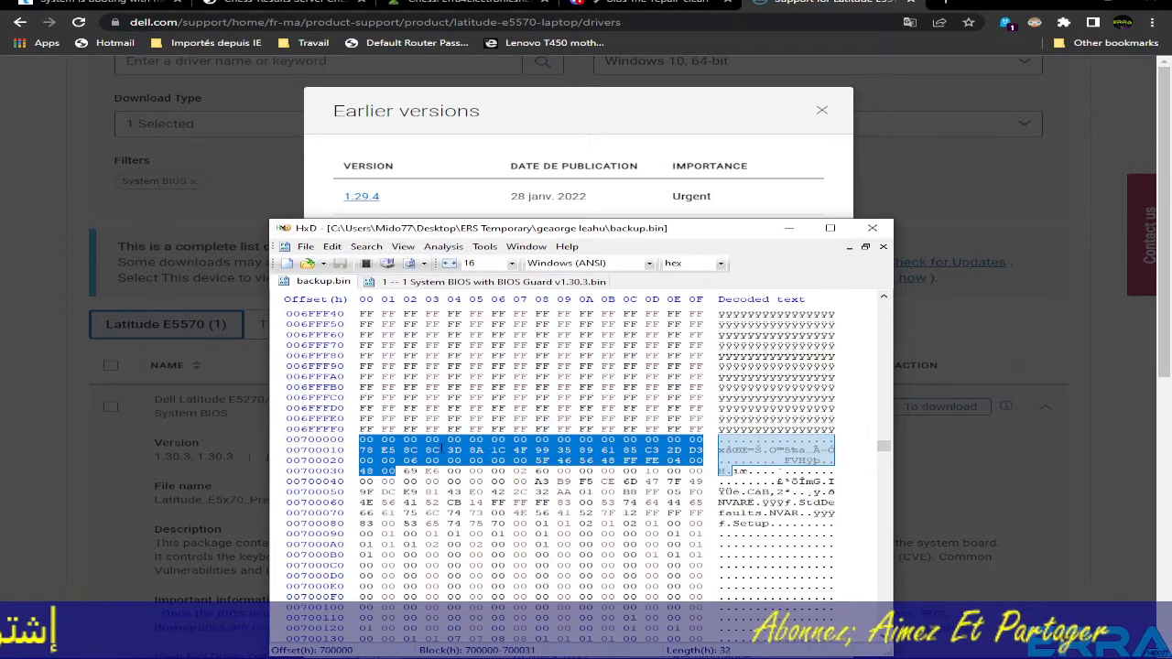
left_click(503, 282)
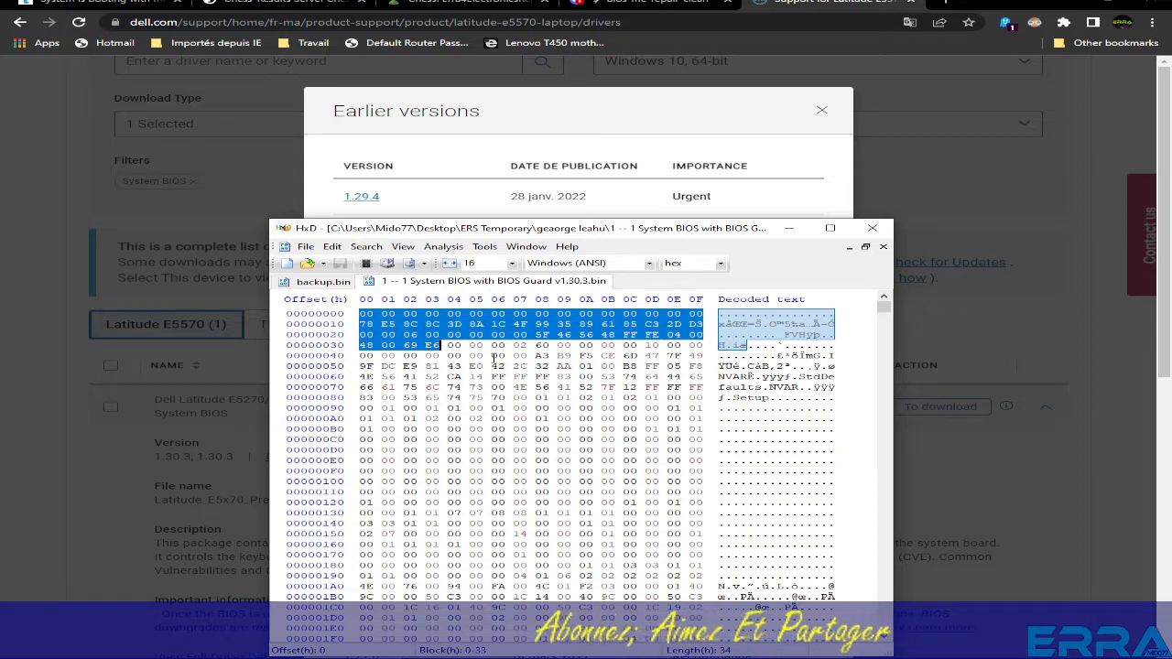
key("ctrl+a")
right_click(512, 430)
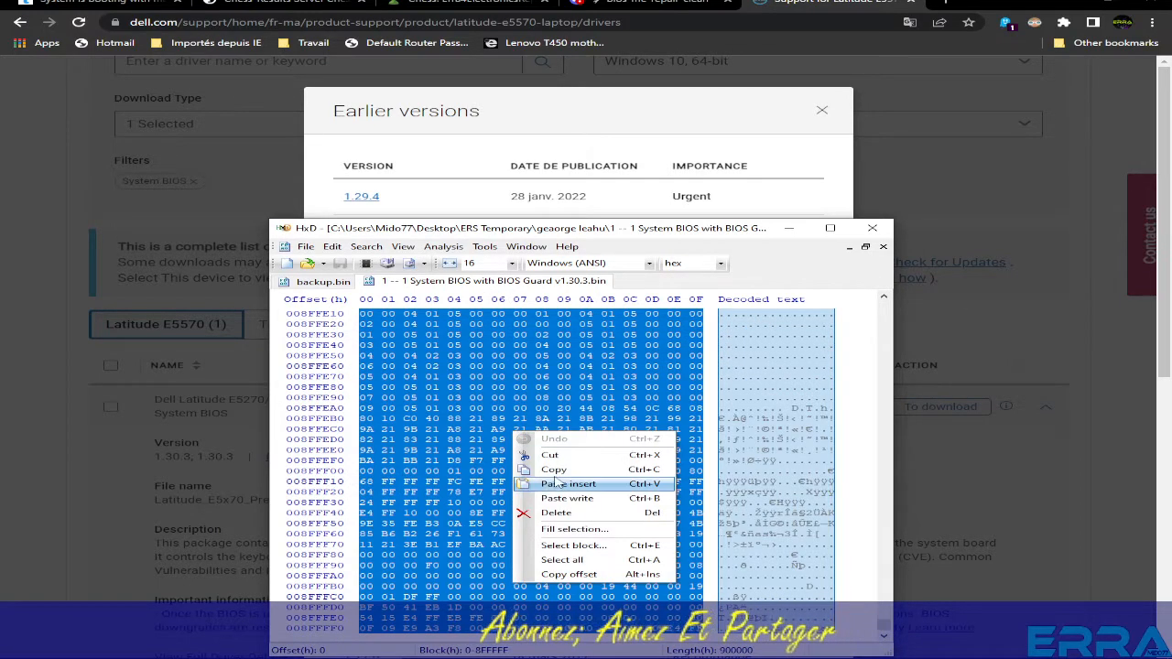
left_click(540, 468)
- Paste-write the BIOS over backup.bin from offset 700000, then open the File menu
left_click(322, 281)
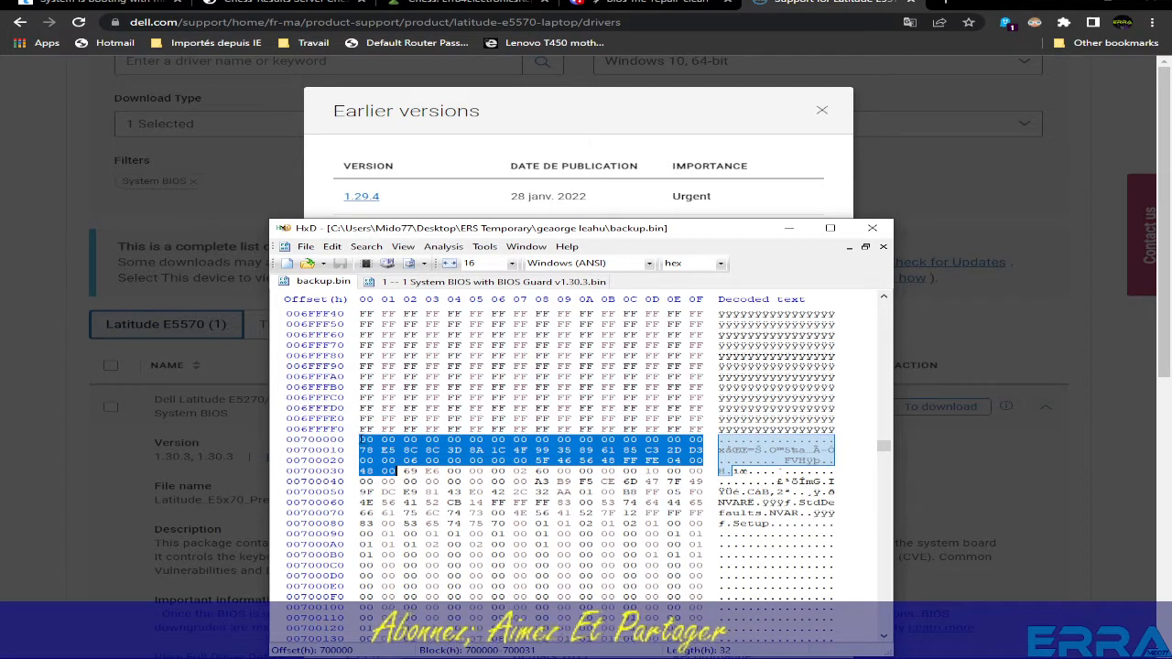
left_click(361, 441)
right_click(362, 440)
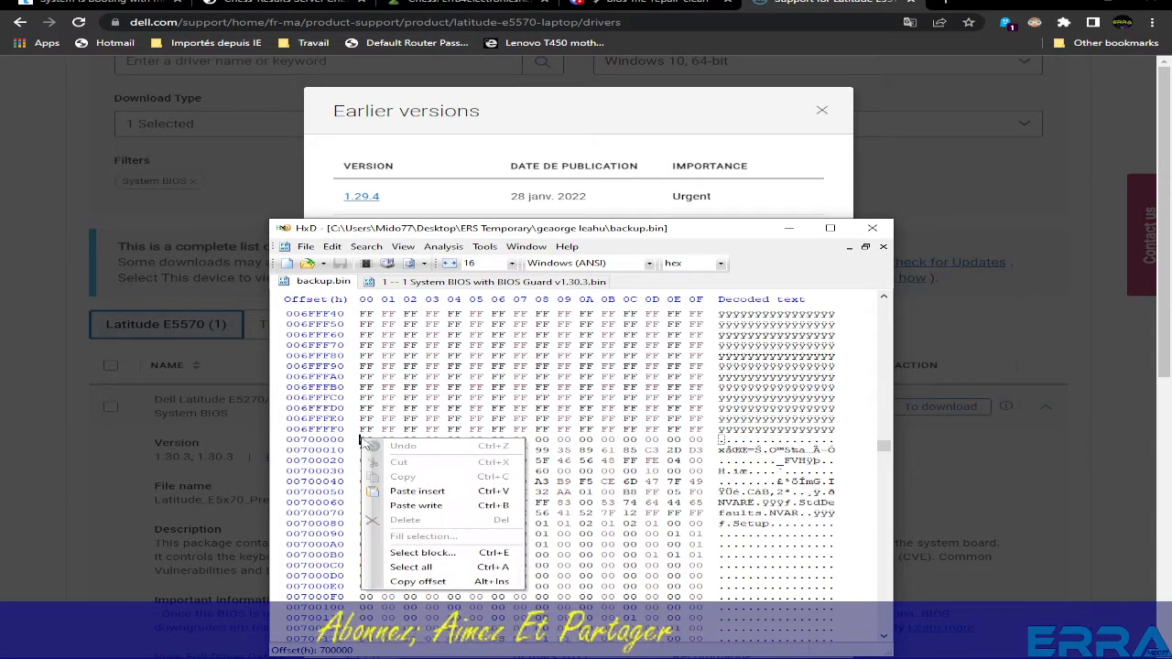
left_click(416, 505)
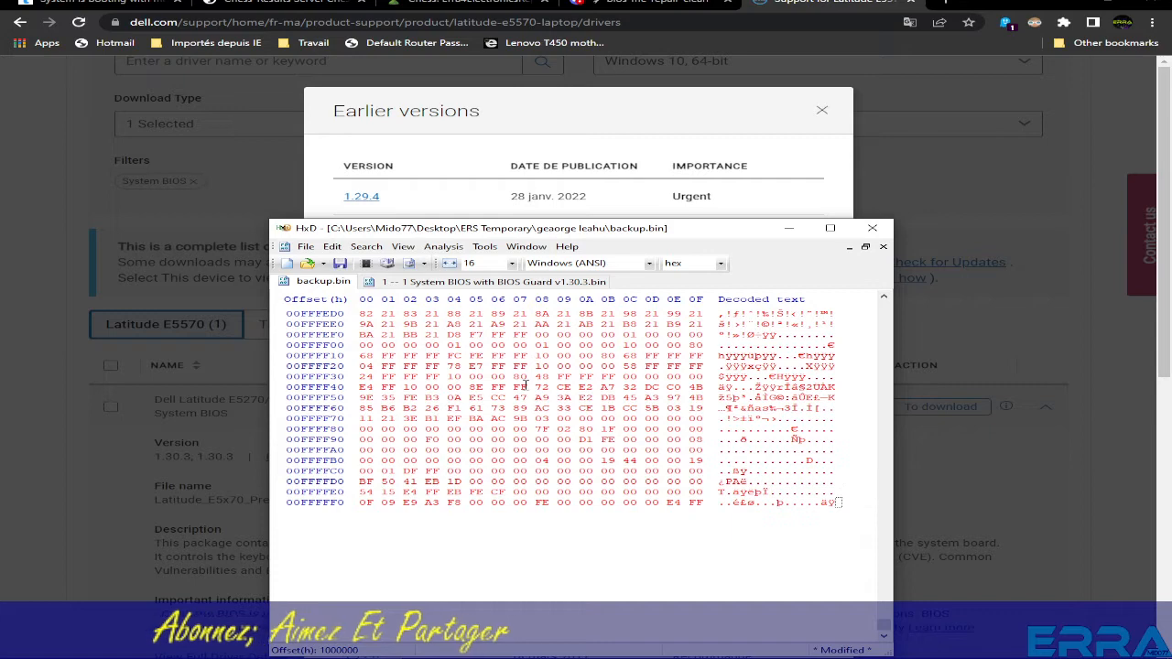
left_click(306, 247)
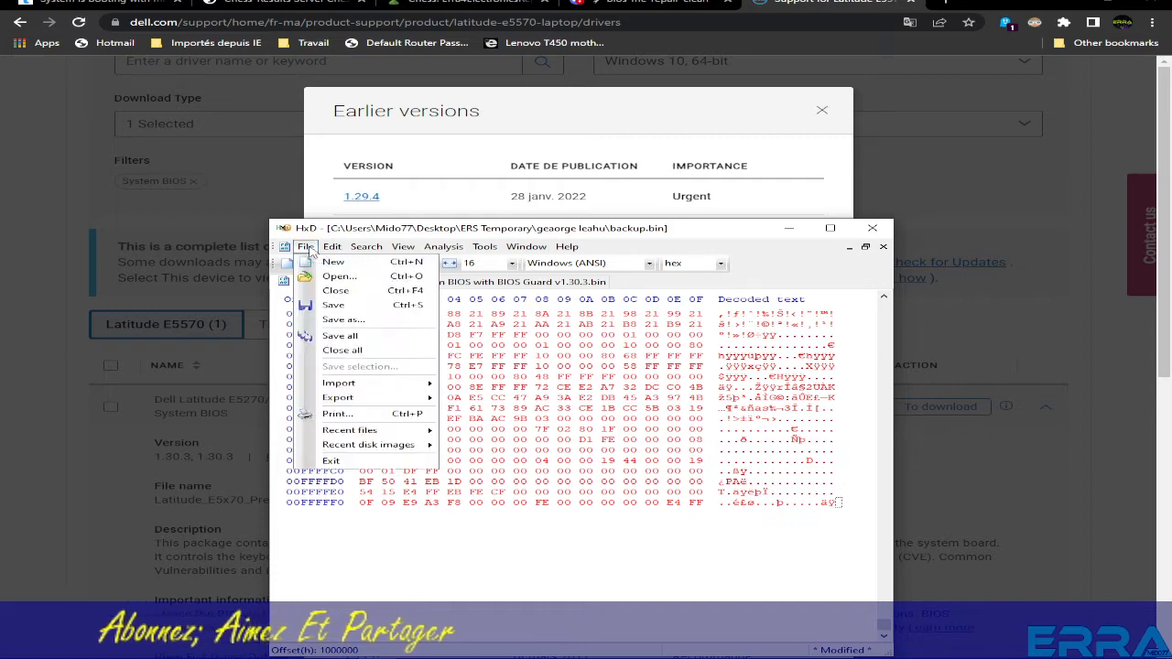
- Save the edited BIOS as 'backup Bios Region Repair.bin' in the folder that holds backup.bin
left_click(344, 318)
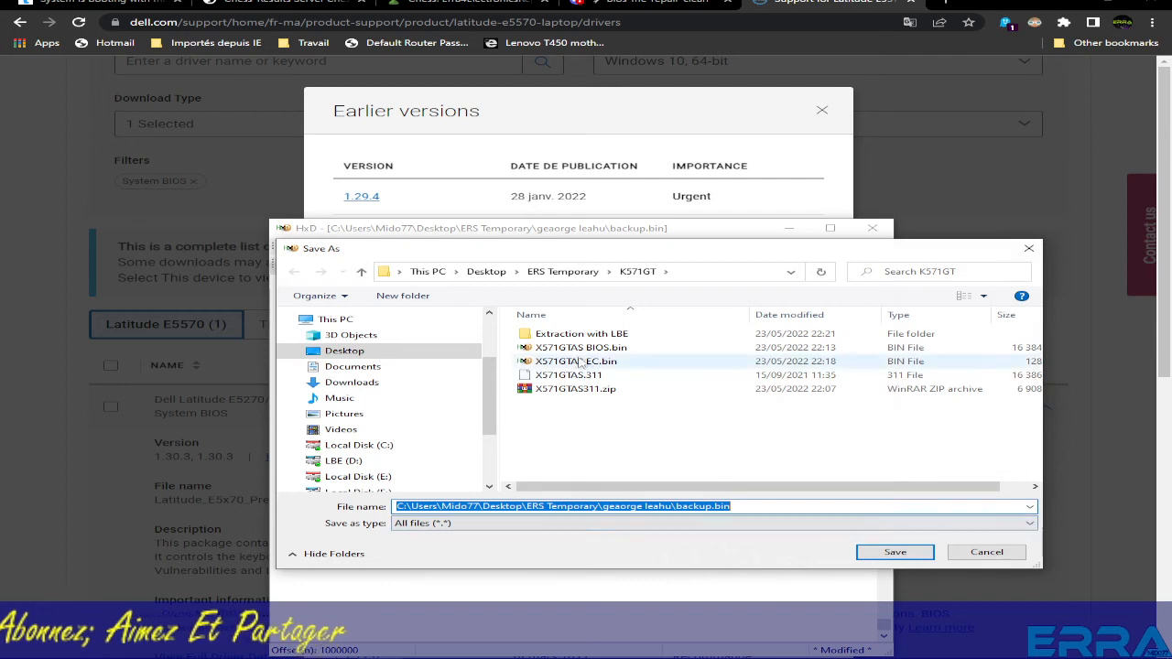
left_click(562, 271)
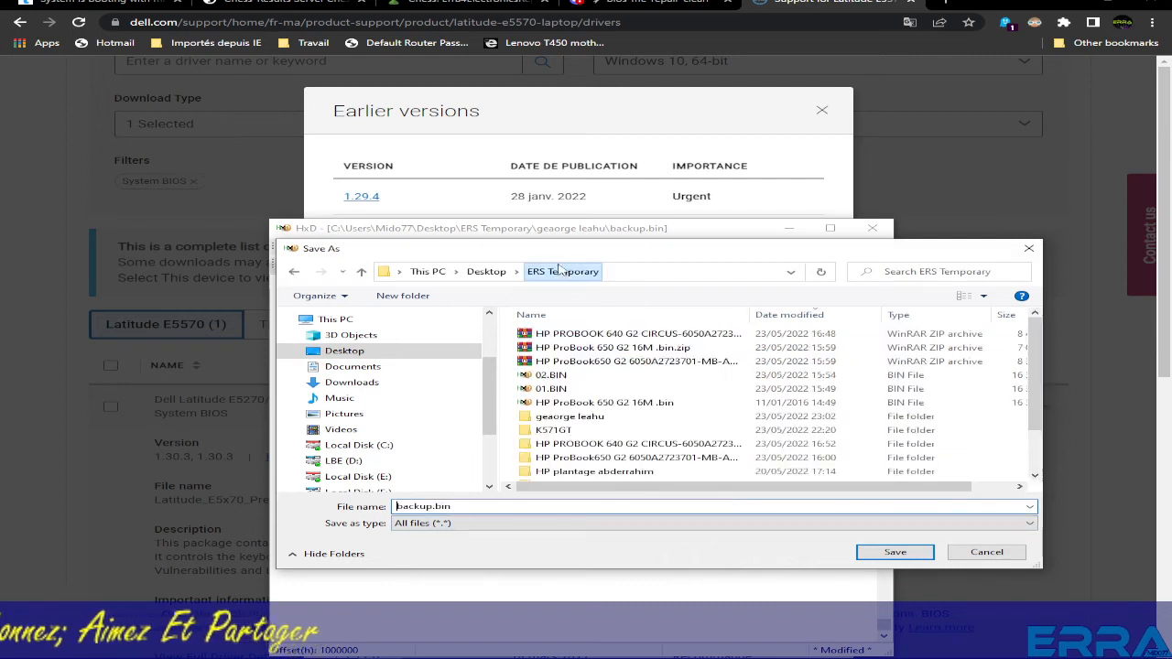
double_click(563, 417)
left_click(562, 361)
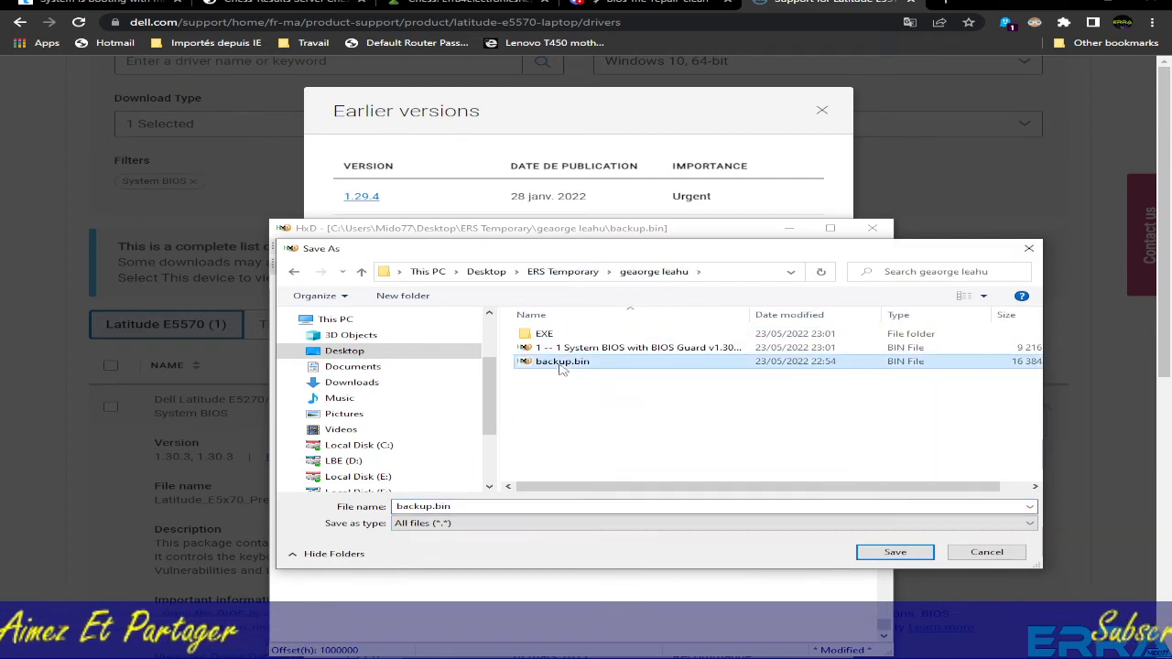
double_click(432, 507)
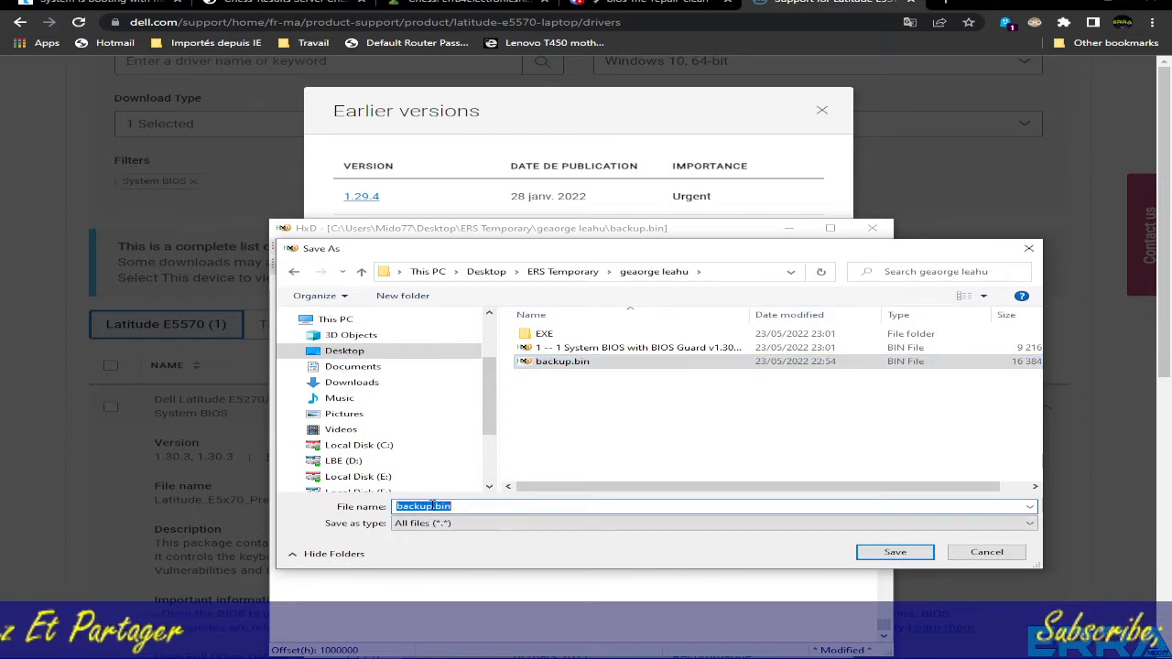
type("Bios")
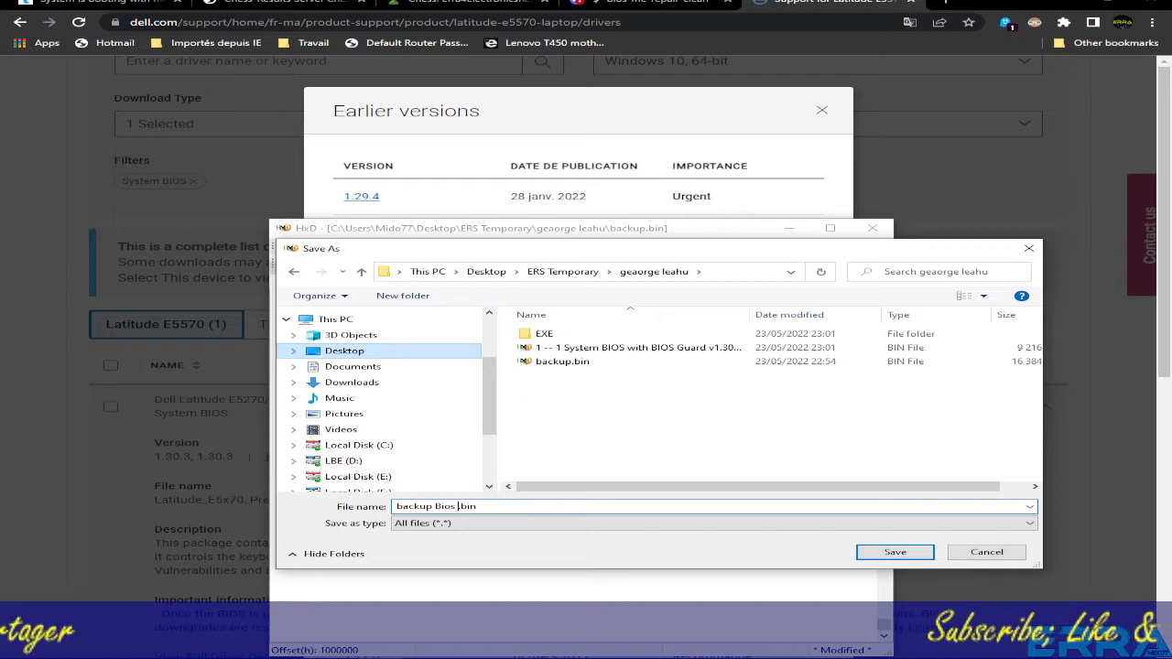
type(" Region Re")
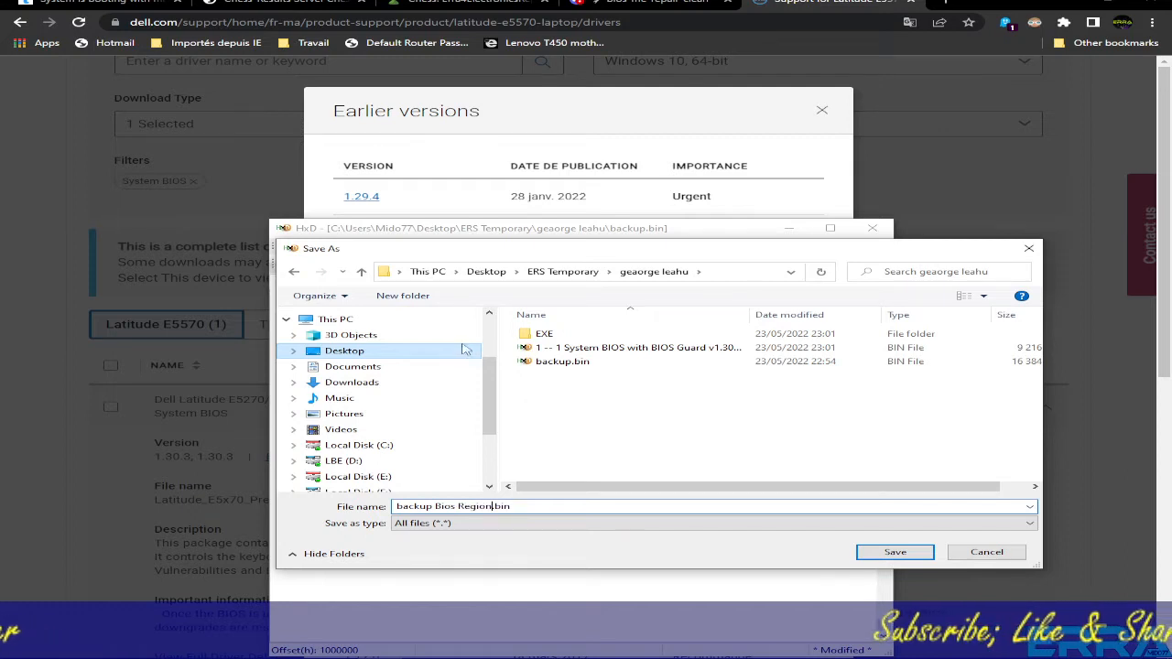
type("pa")
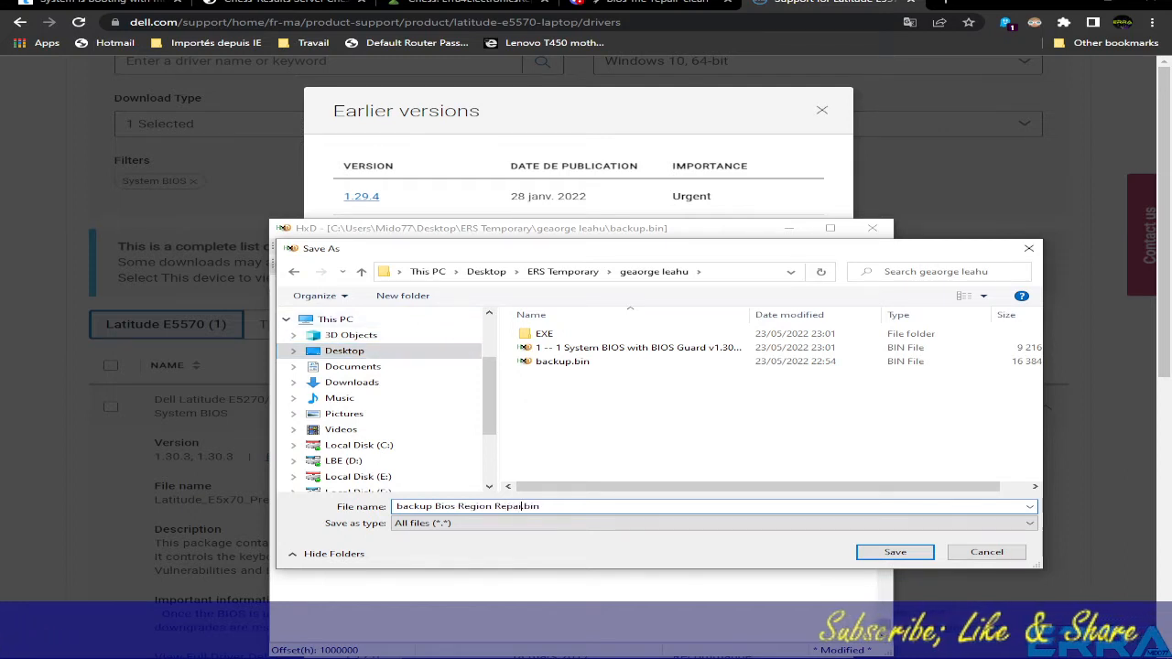
type("ir")
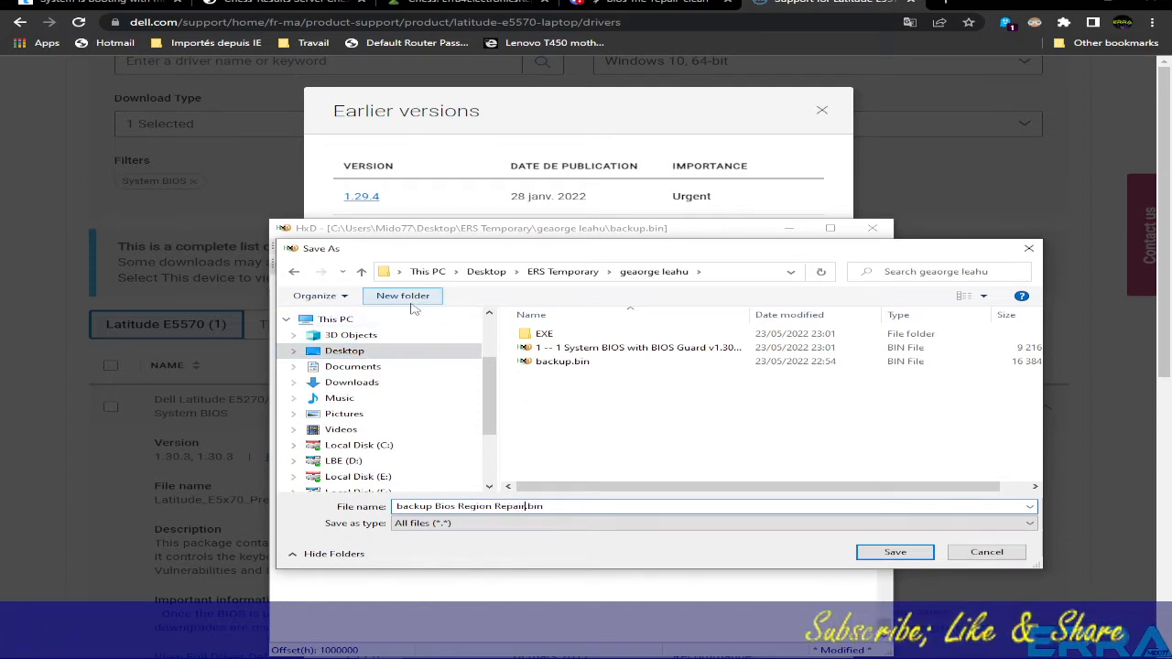
left_click(916, 550)
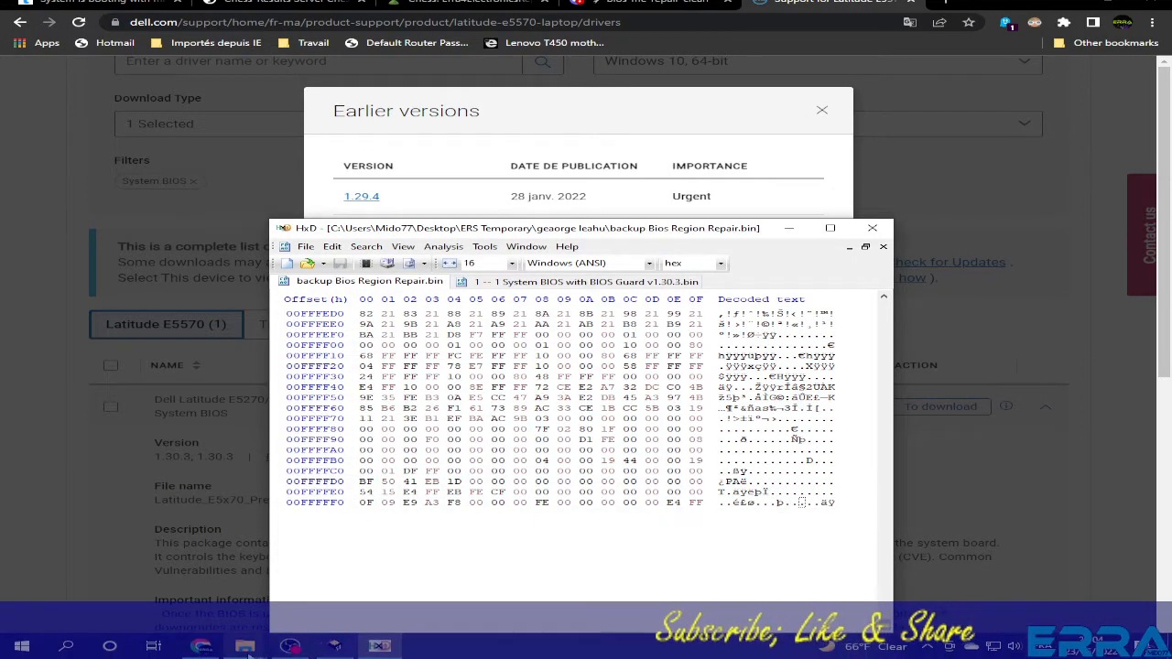
- Sort the BIOS folder in File Explorer by date modified, newest first
mouse_move(245, 646)
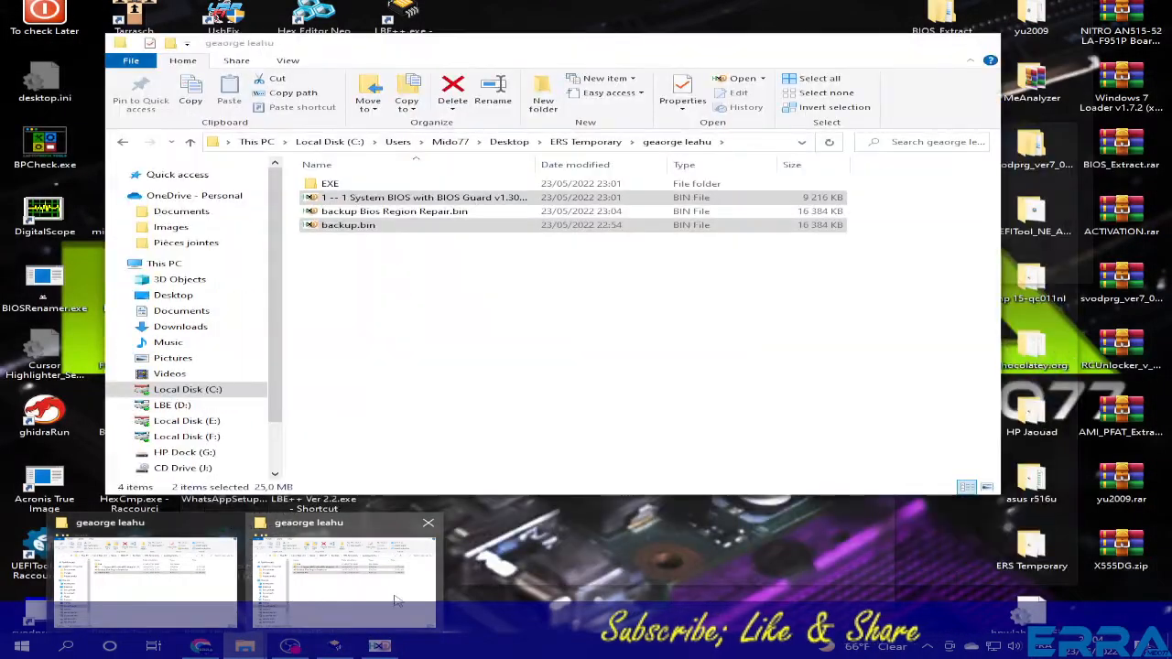
left_click(344, 572)
left_click(414, 286)
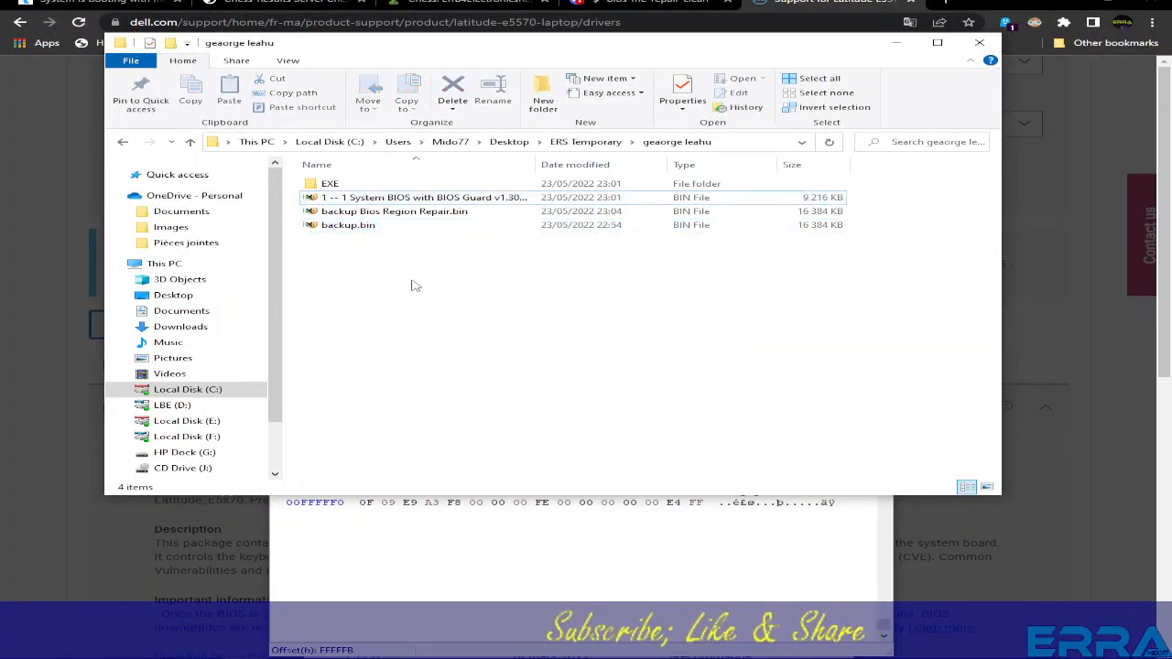
left_click(417, 211)
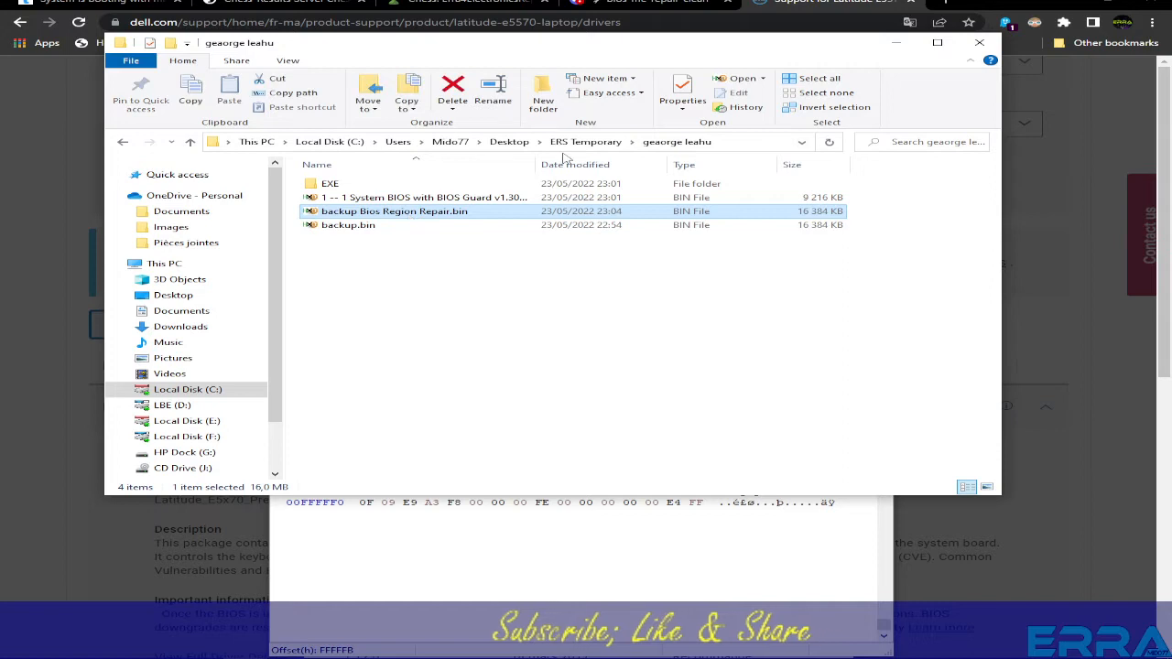
left_click(565, 164)
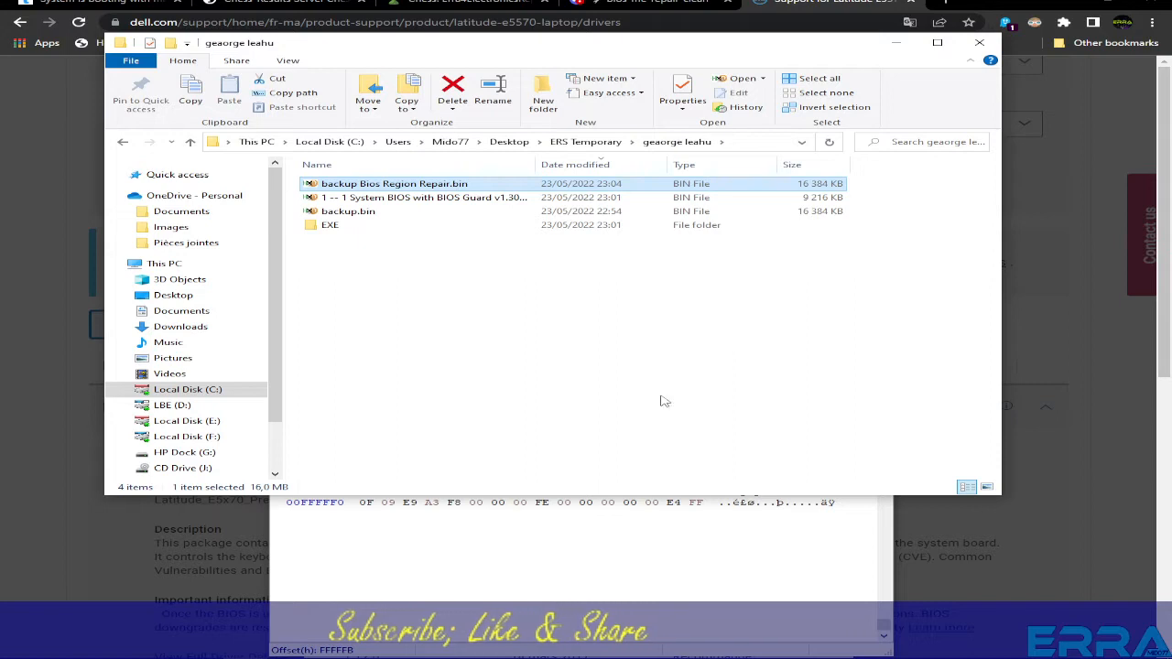
- Close the HxD documents and reopen backup Bios Region Repair.bin alone in HxD
left_click(563, 563)
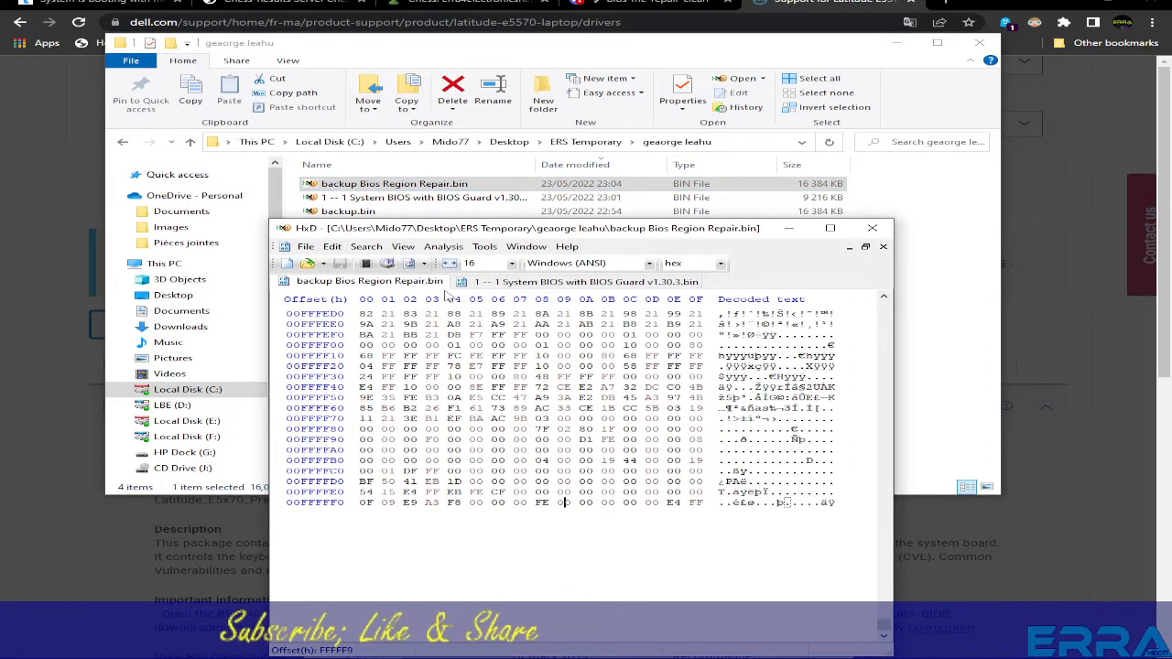
left_click(884, 248)
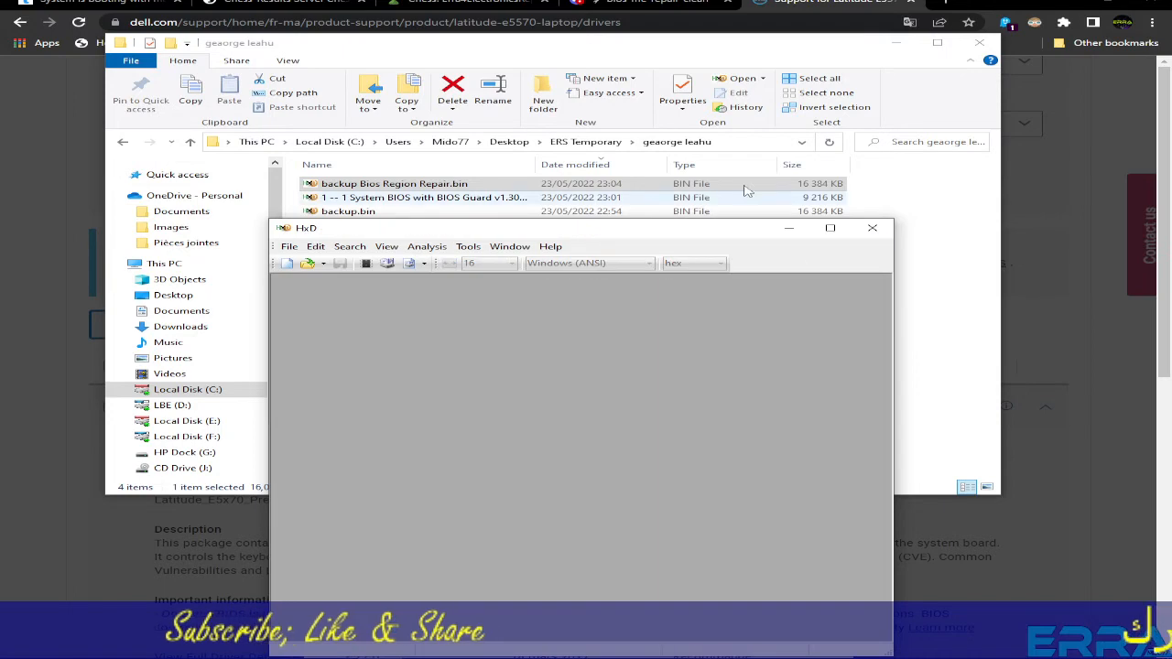
left_click_drag(314, 185, 477, 394)
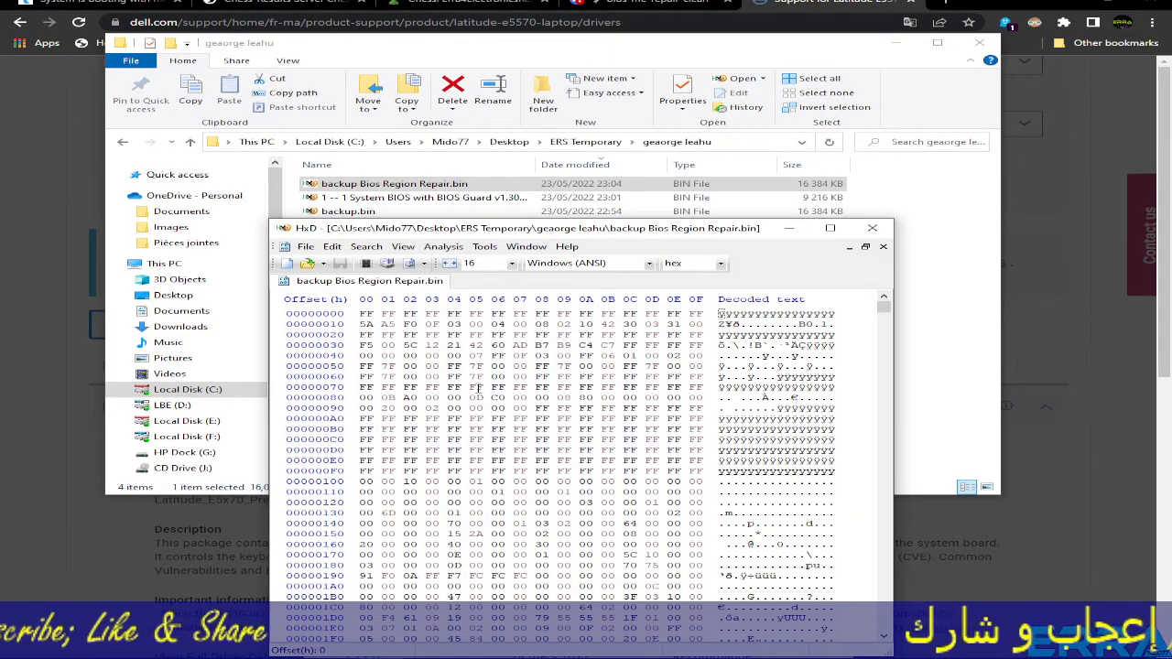
- Search the repaired file for the product key as a text string and find it absent
key("ctrl+f")
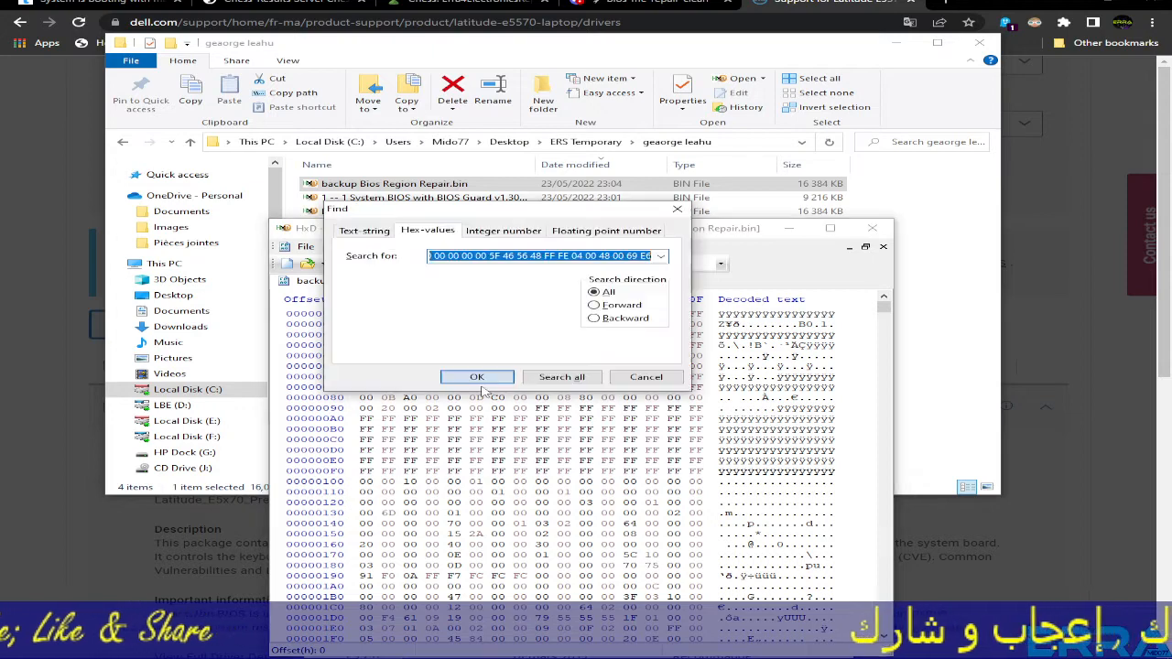
left_click(661, 257)
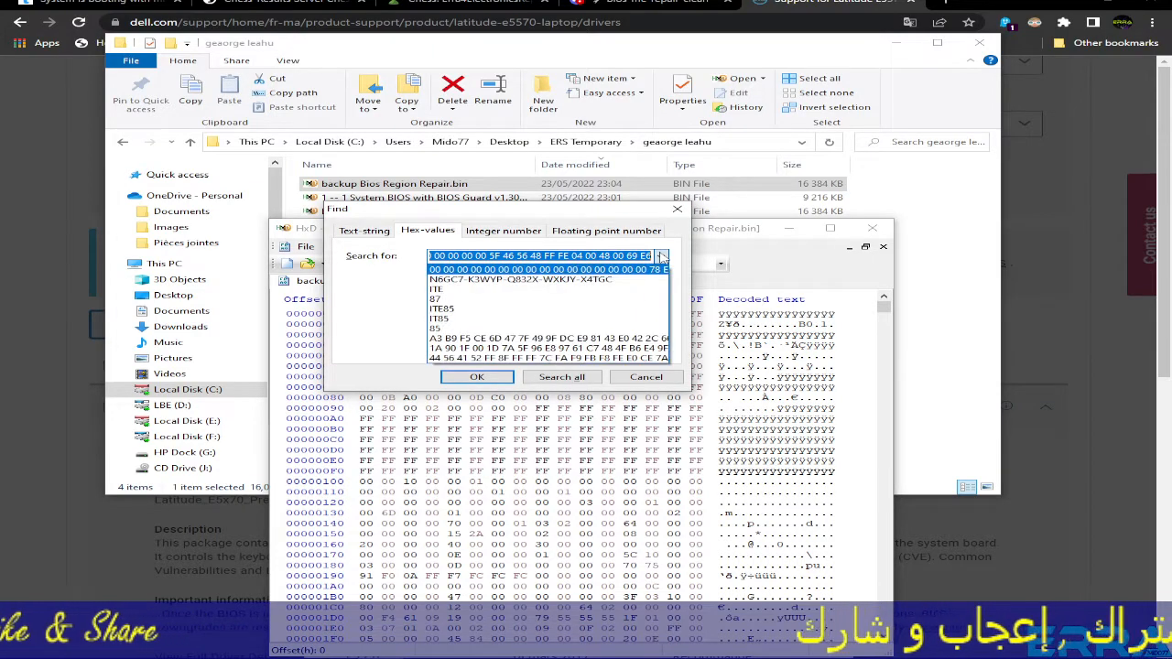
left_click(595, 286)
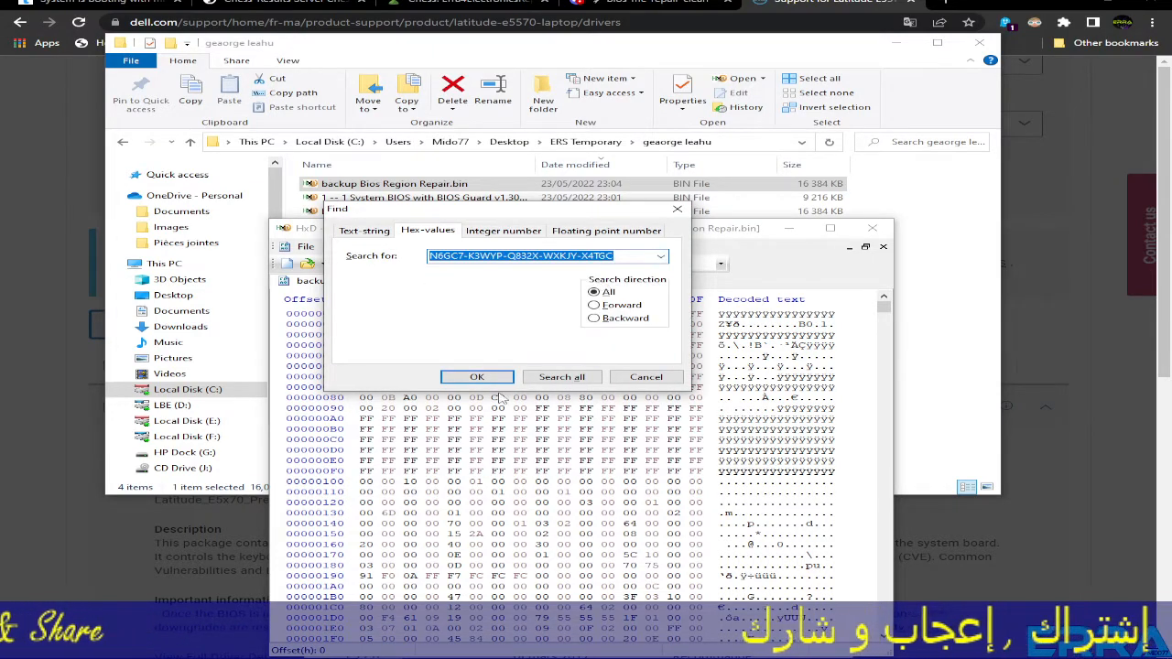
left_click(469, 378)
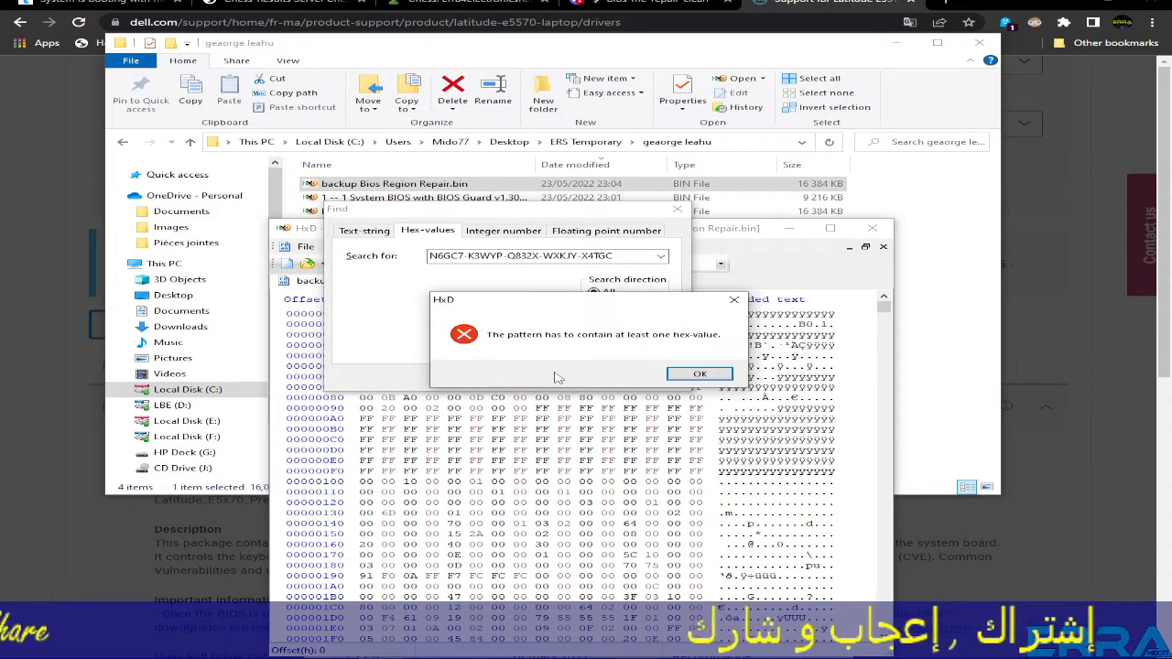
left_click(699, 374)
left_click(361, 233)
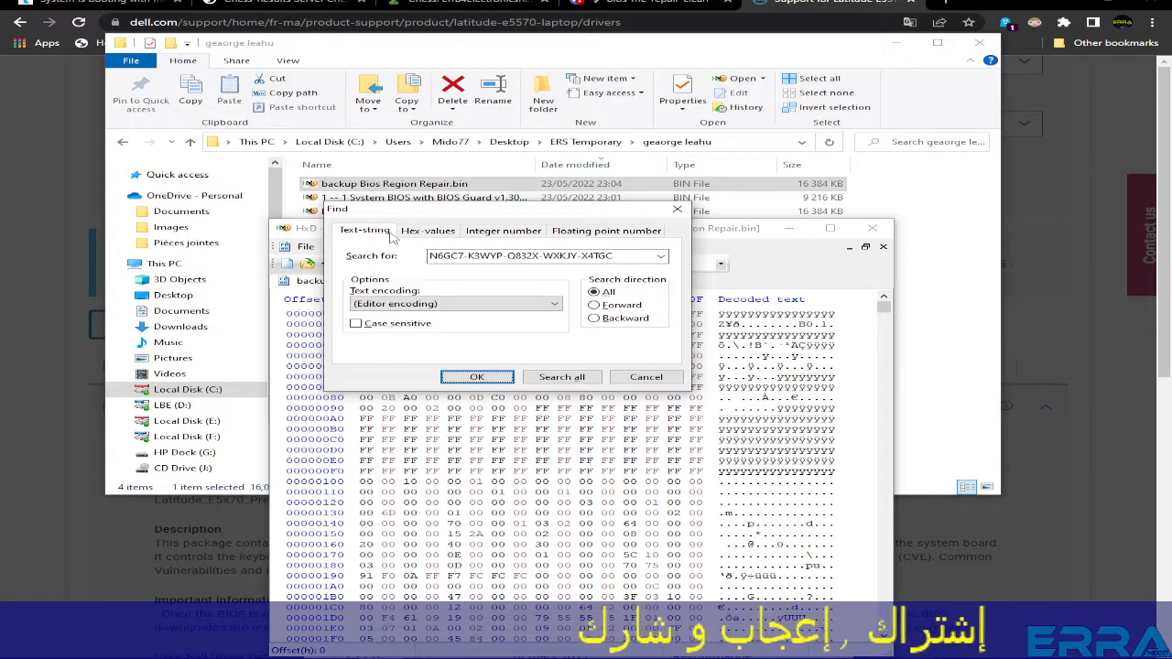
left_click(475, 378)
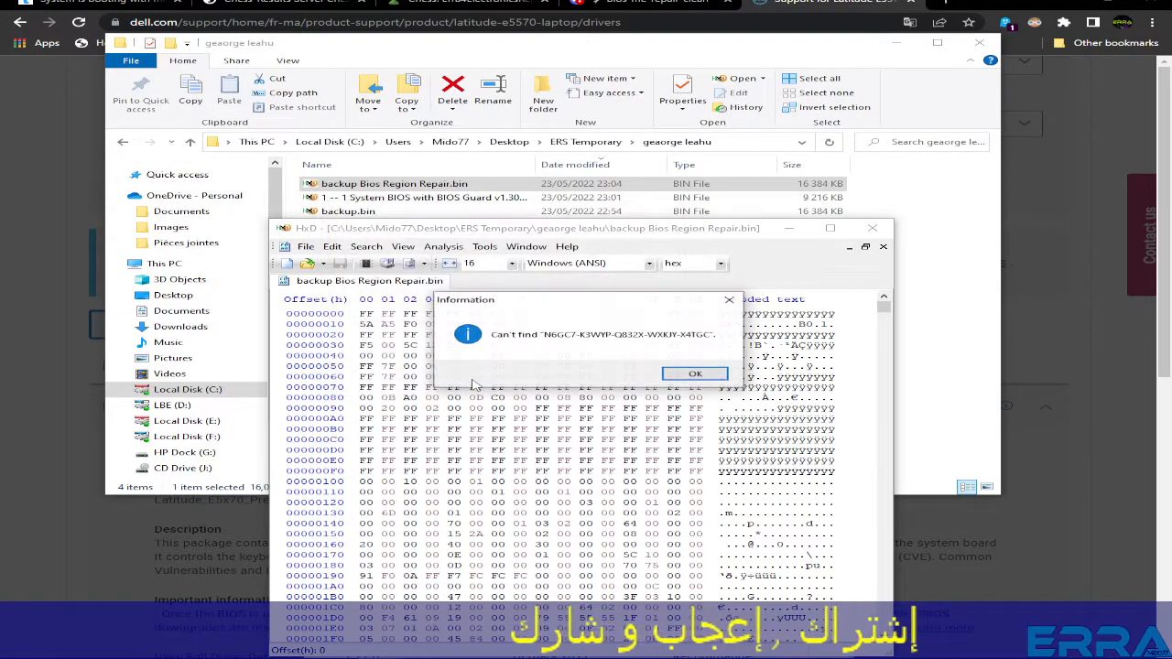
left_click(682, 375)
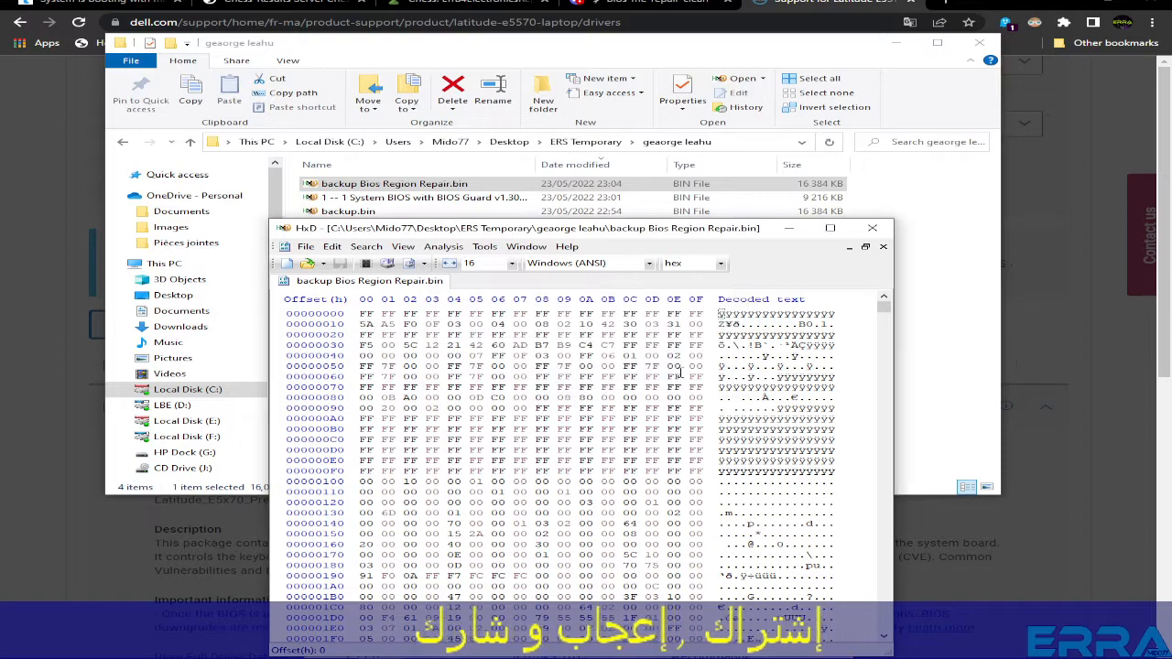
- Open backup.bin, find both occurrences of the product key, then close HxD
left_click_drag(500, 231, 492, 268)
double_click(350, 212)
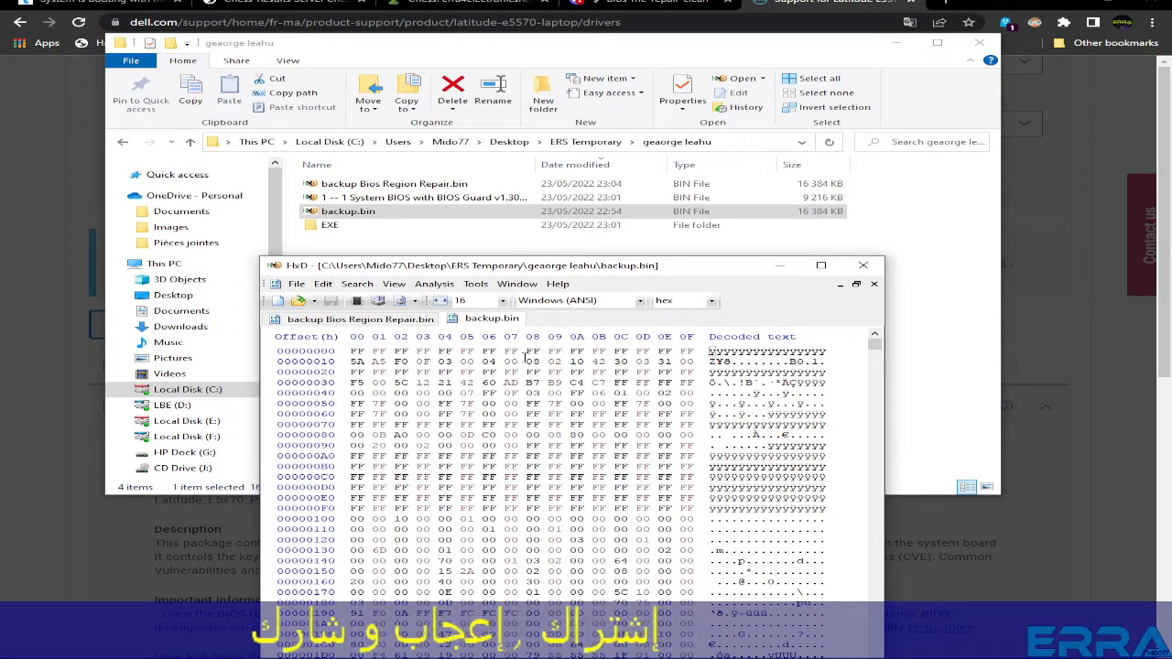
key("ctrl+f")
left_click(478, 377)
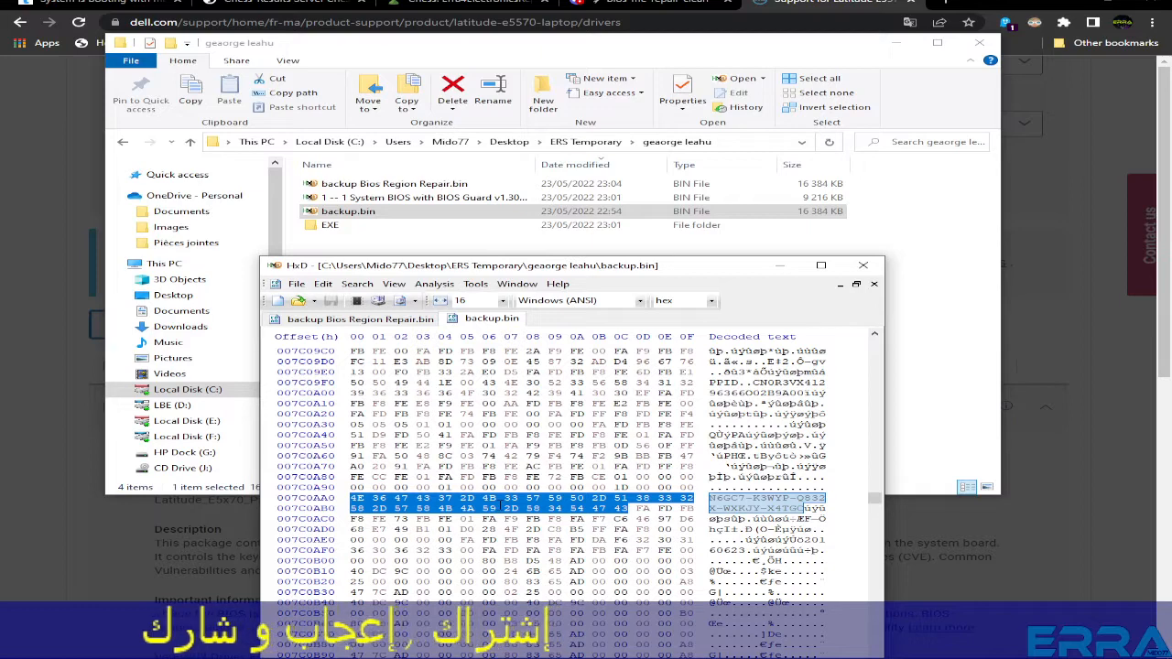
key("F3")
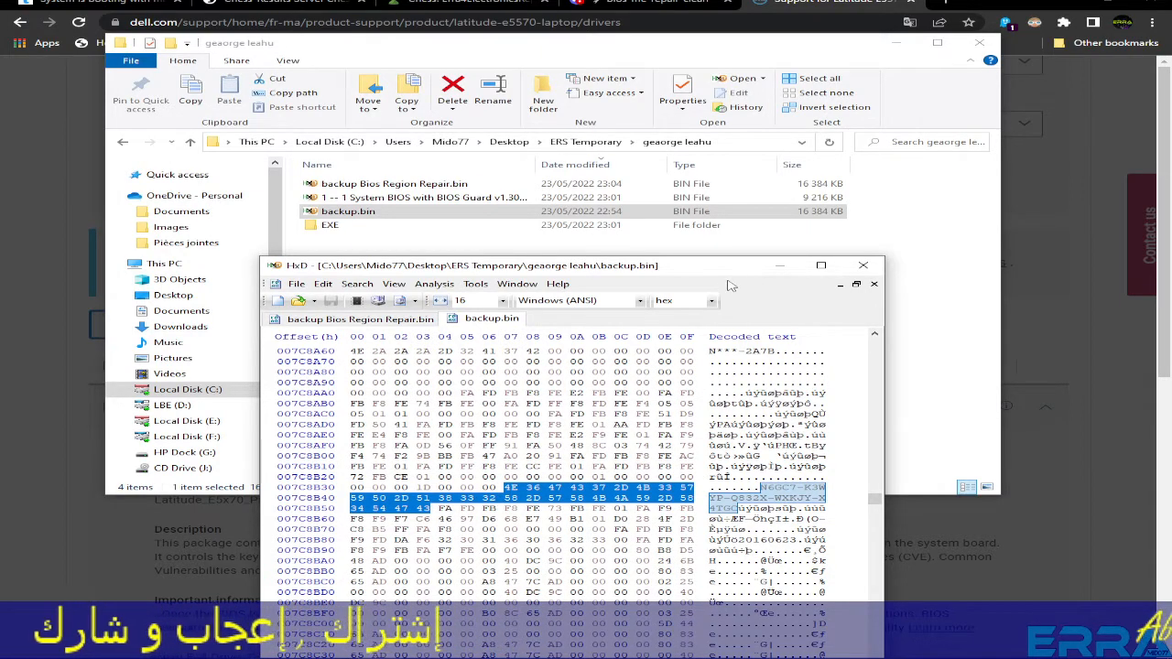
left_click(863, 265)
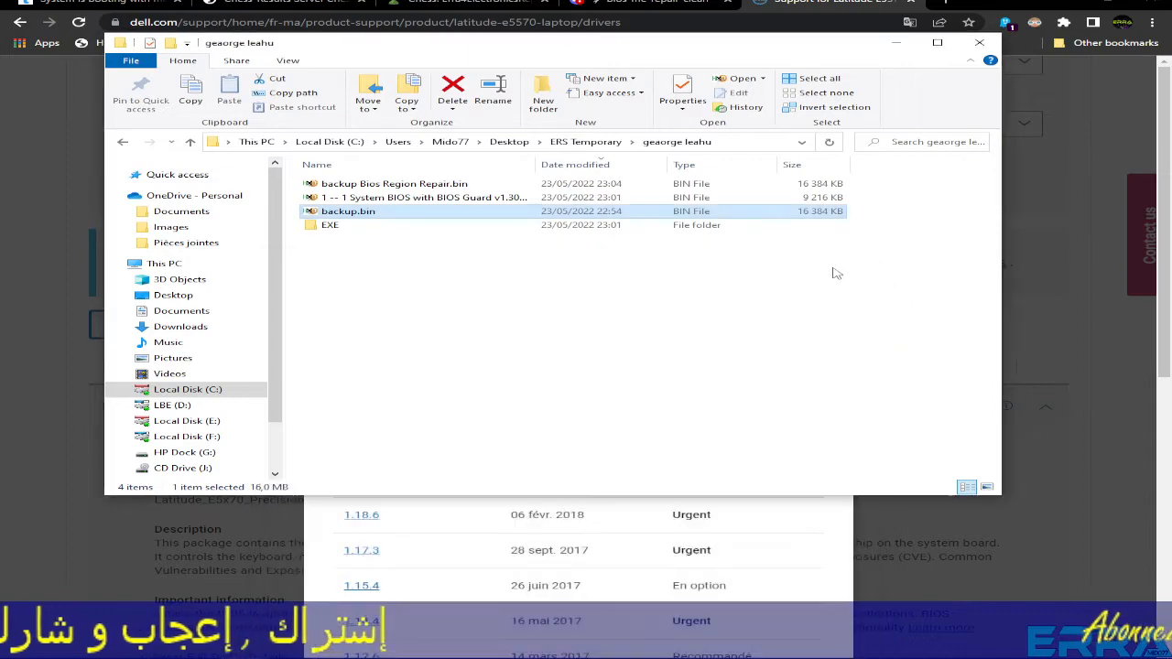
- Minimize the browser and move the BIOS folder window to the top of the screen
left_click(1059, 4)
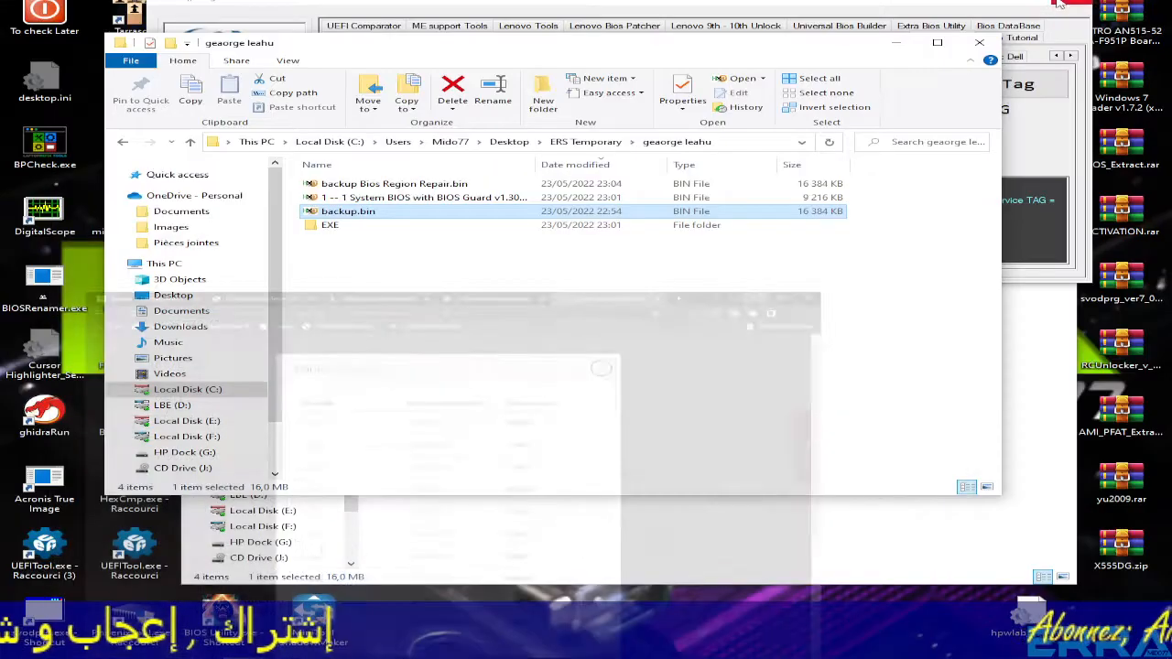
left_click(1056, 150)
left_click(998, 4)
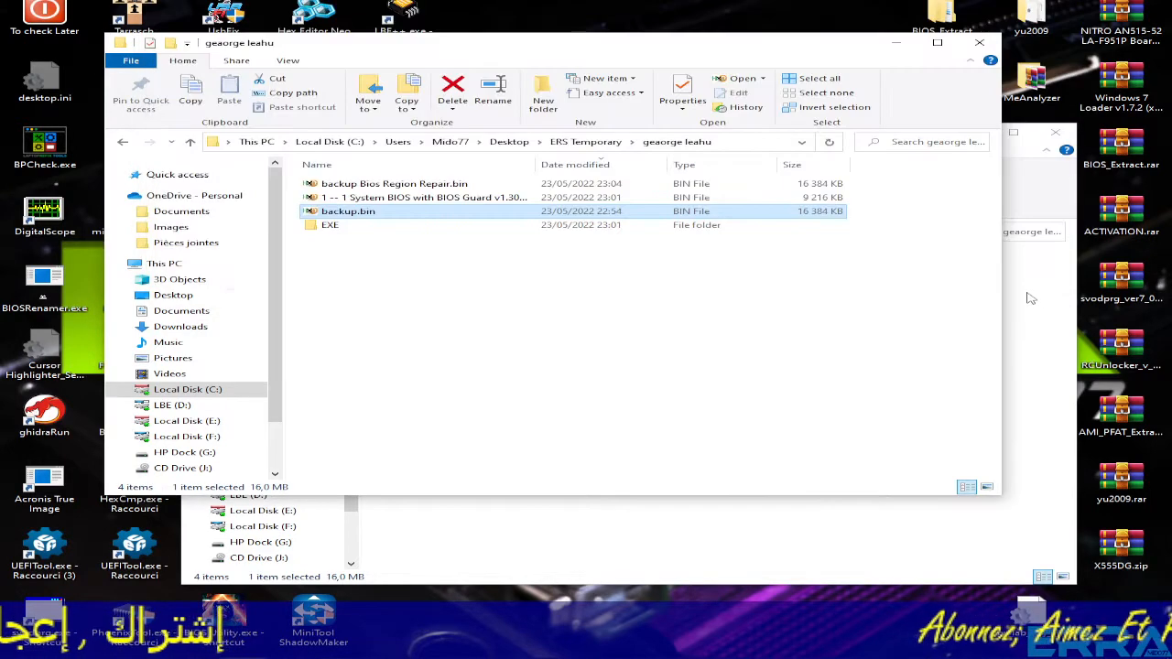
left_click(1028, 296)
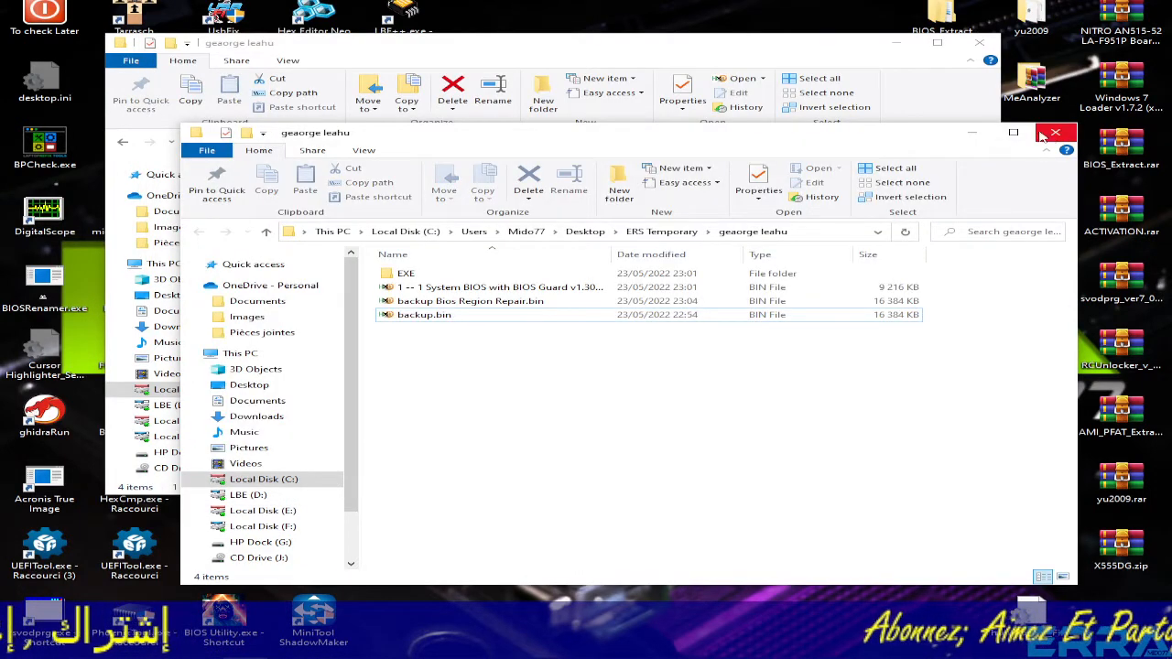
left_click_drag(826, 53, 903, 19)
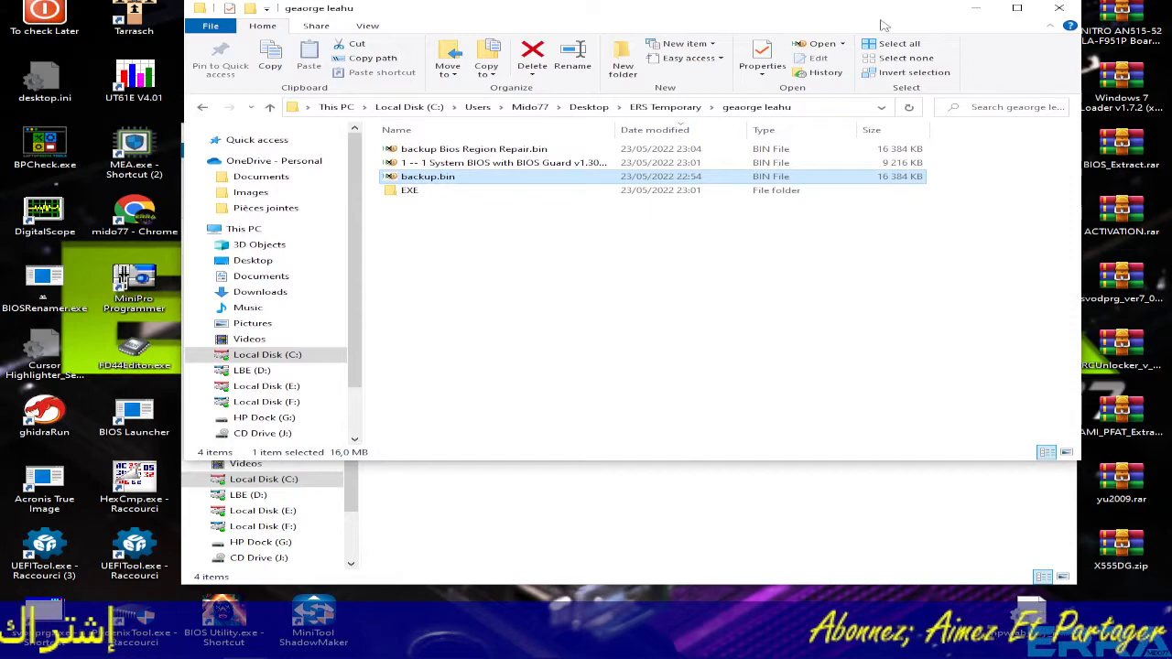
- Close the duplicate folder window and load backup.bin into UEFITool
left_click(733, 489)
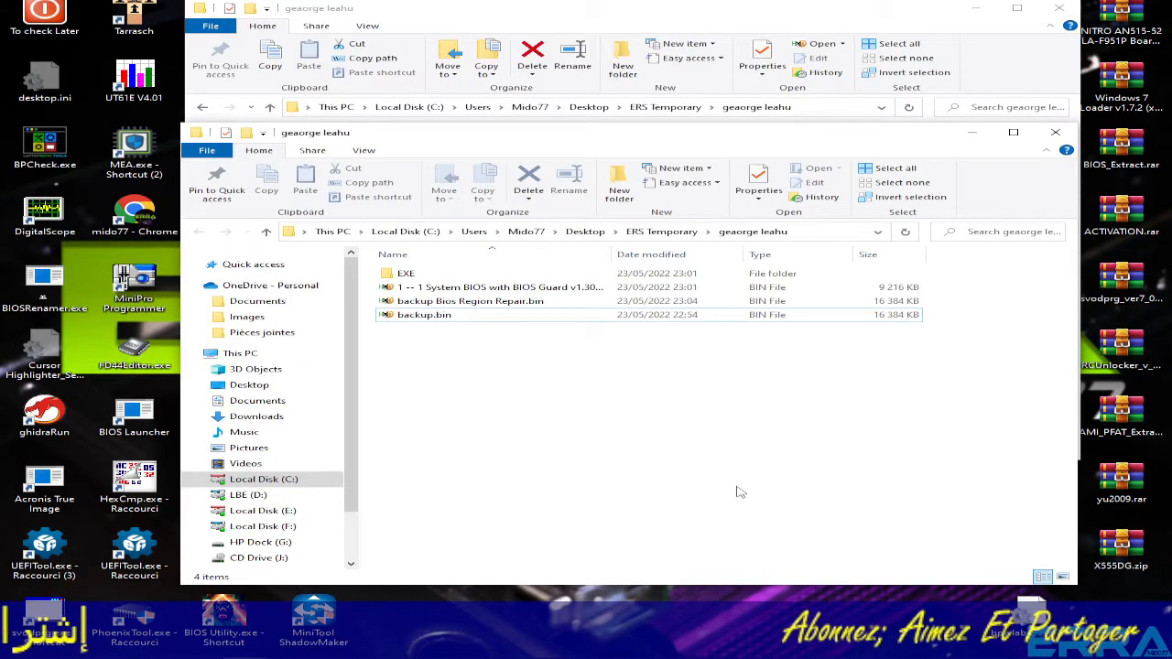
left_click(1055, 132)
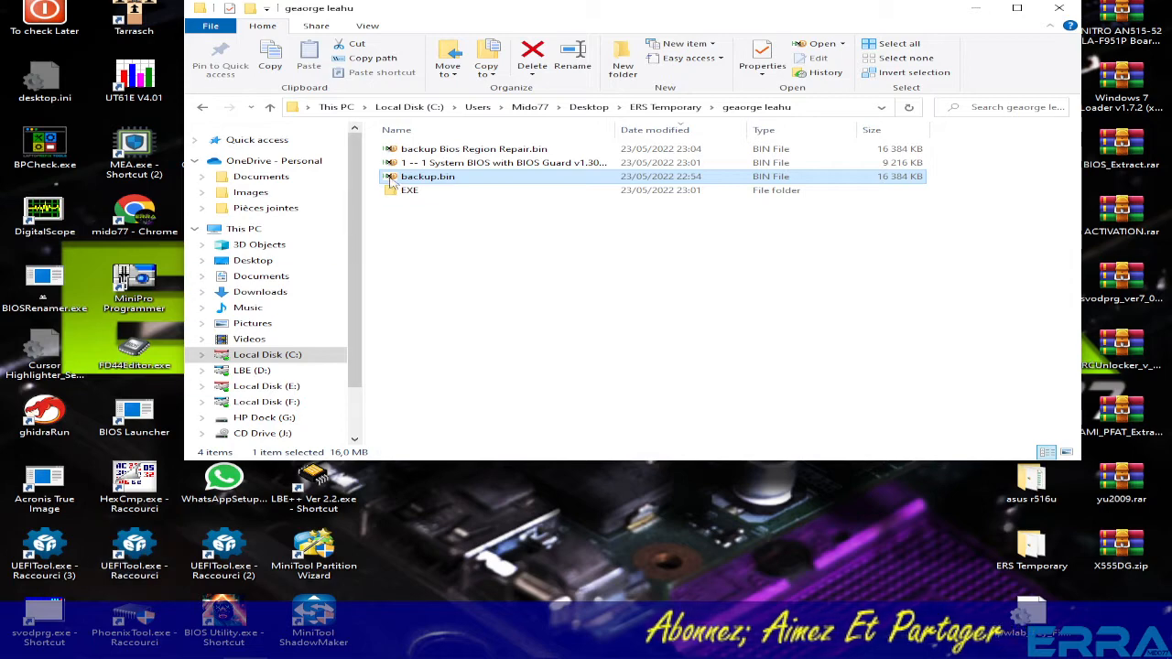
left_click_drag(421, 177, 149, 561)
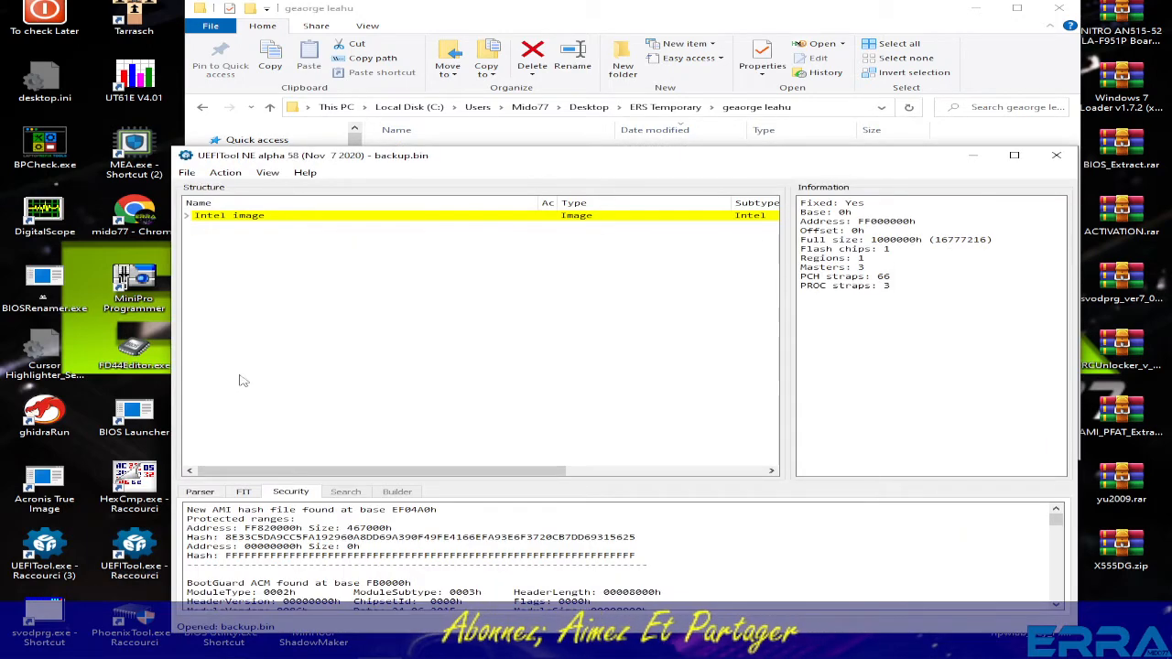
- Expand backup.bin's Intel image node to show Descriptor, GbE, ME and BIOS regions
left_click(187, 216)
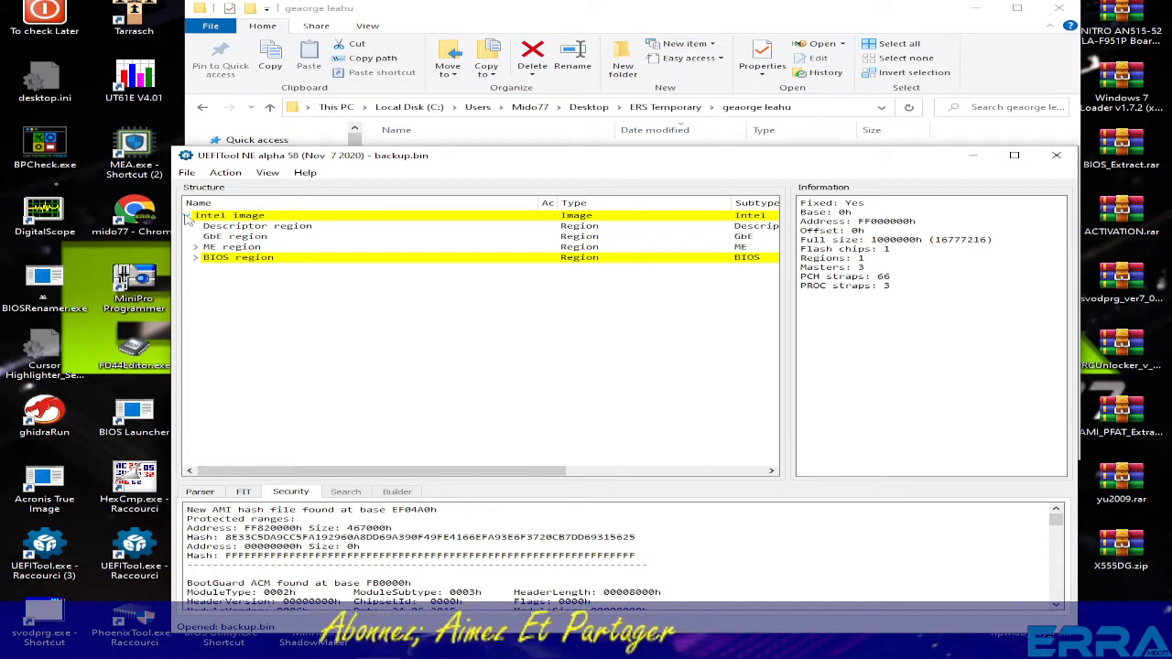
left_click(565, 17)
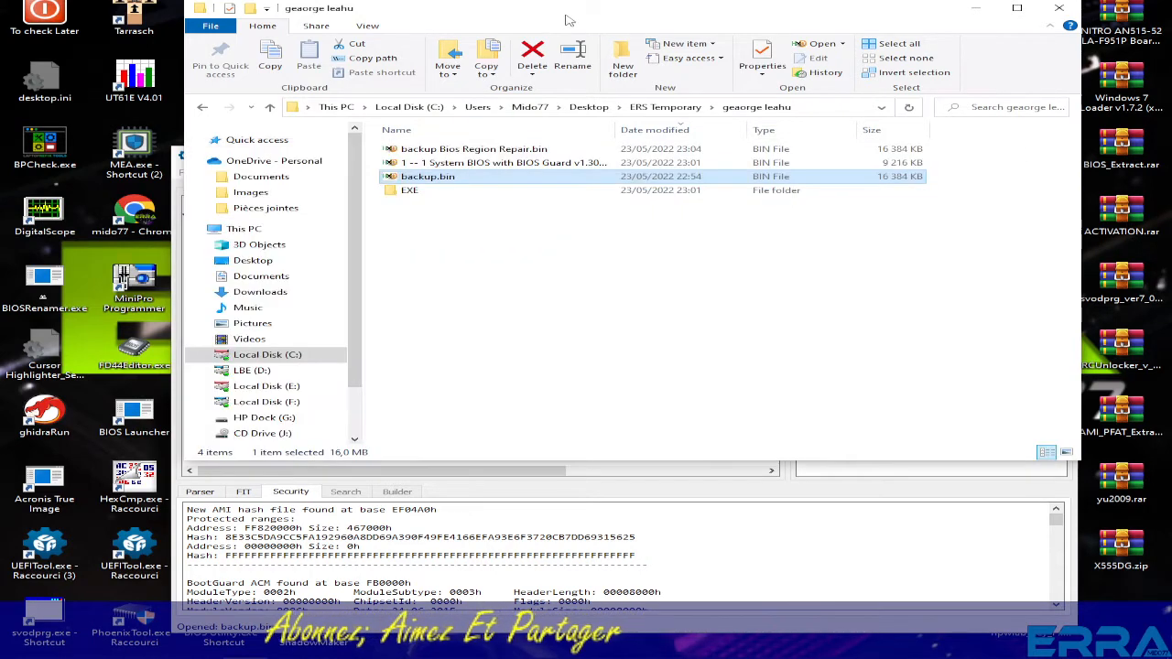
- Open backup.bin in HxD and locate the saved service tag with a text-string search
double_click(427, 179)
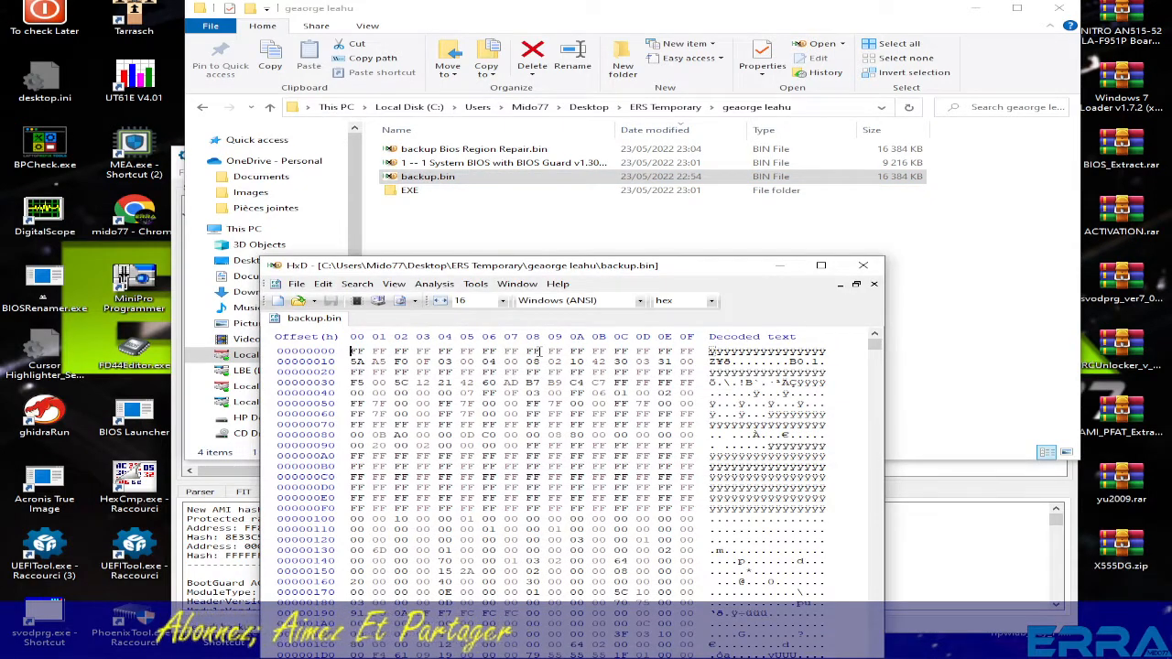
key("ctrl+f")
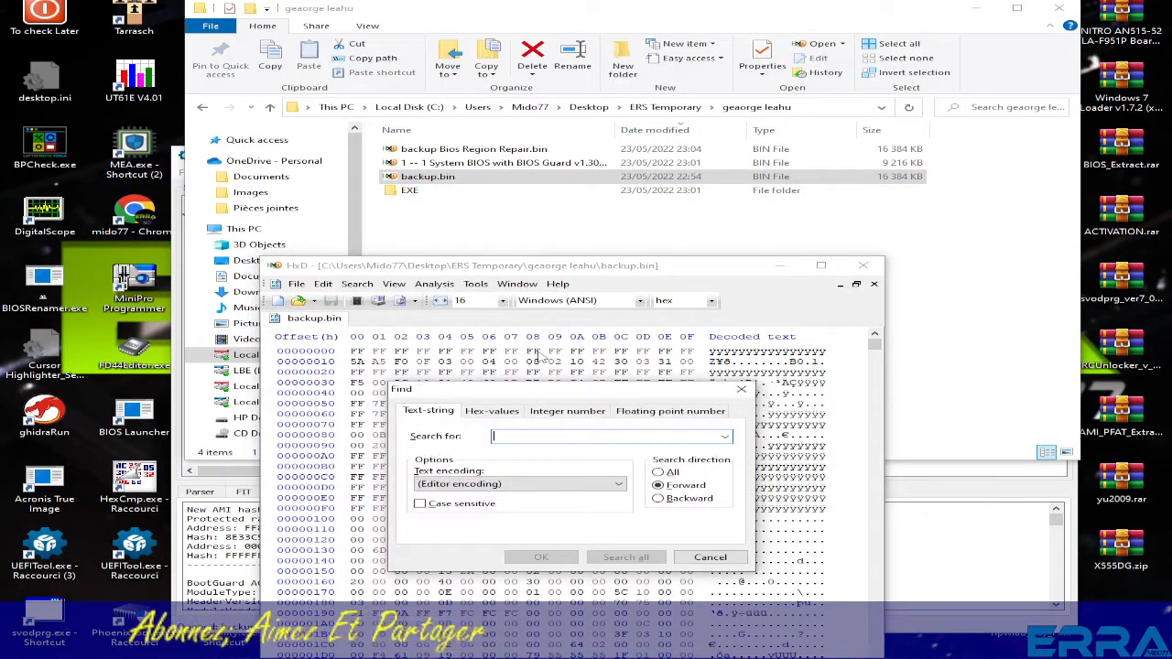
left_click(491, 411)
left_click(725, 440)
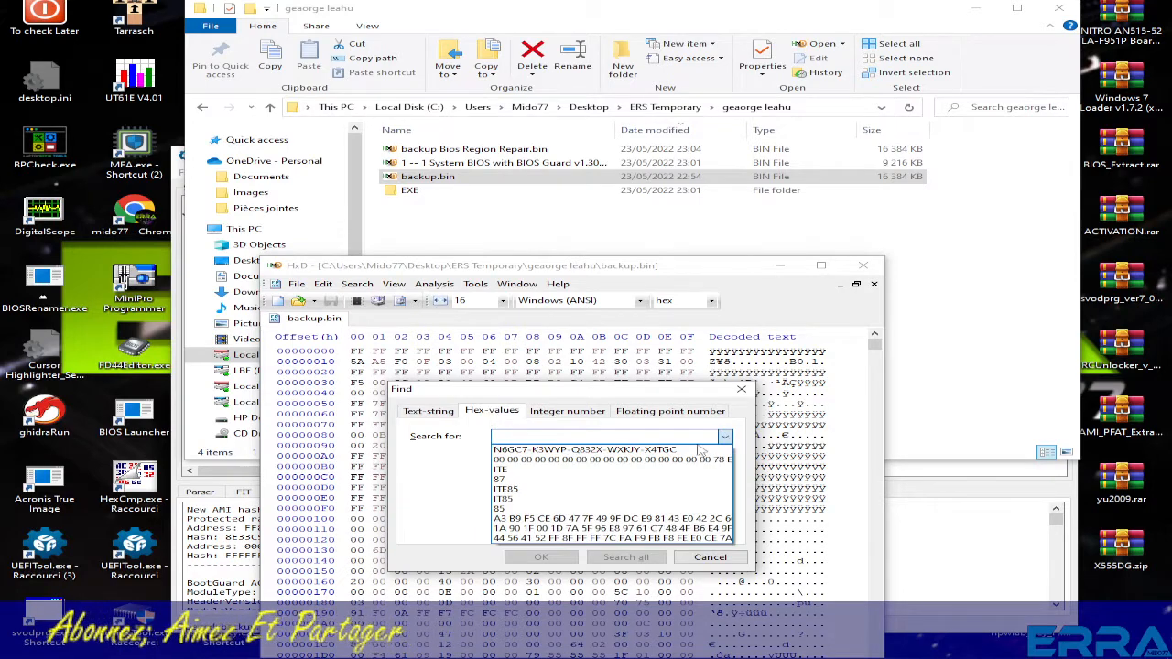
left_click(641, 447)
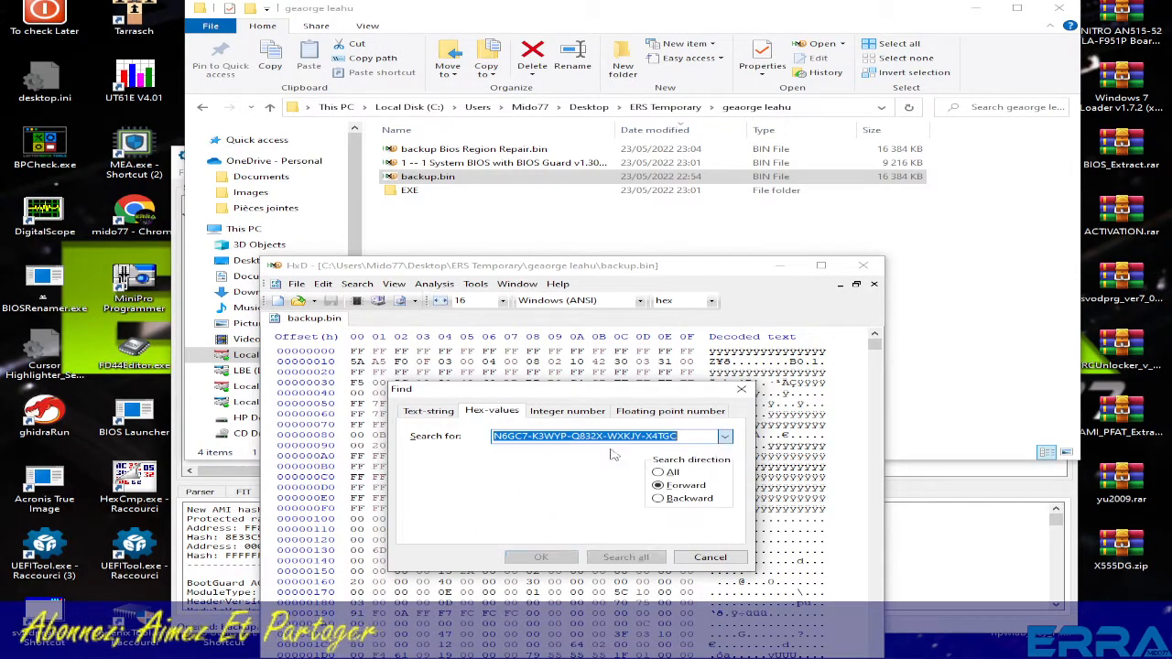
left_click(671, 471)
left_click(540, 556)
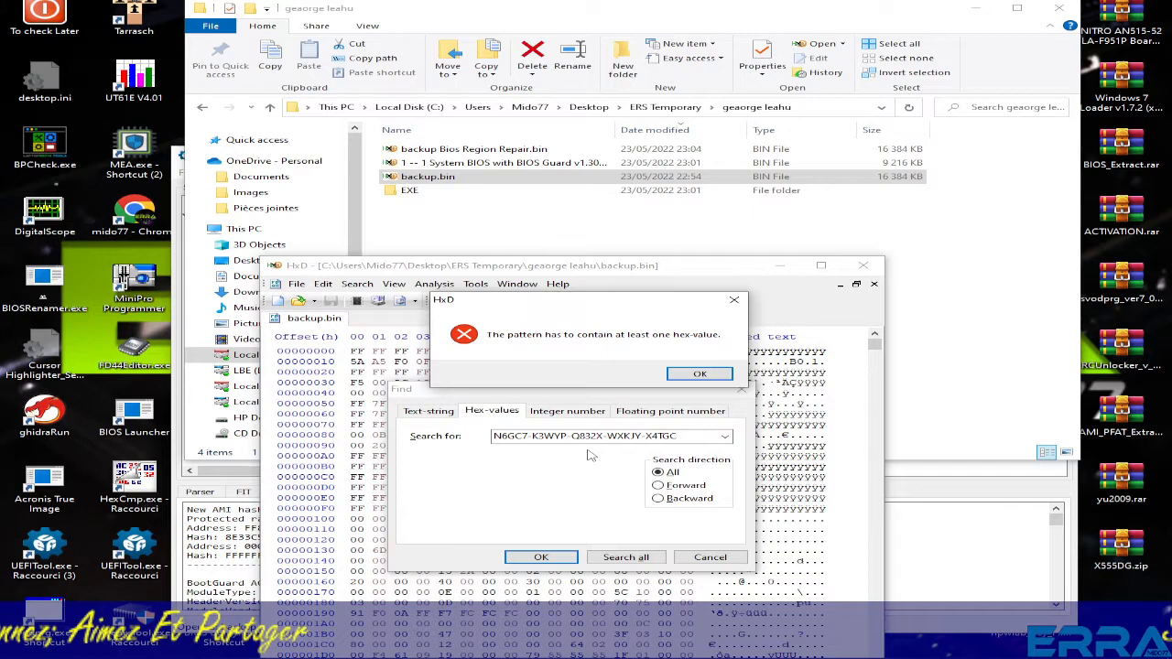
left_click(693, 377)
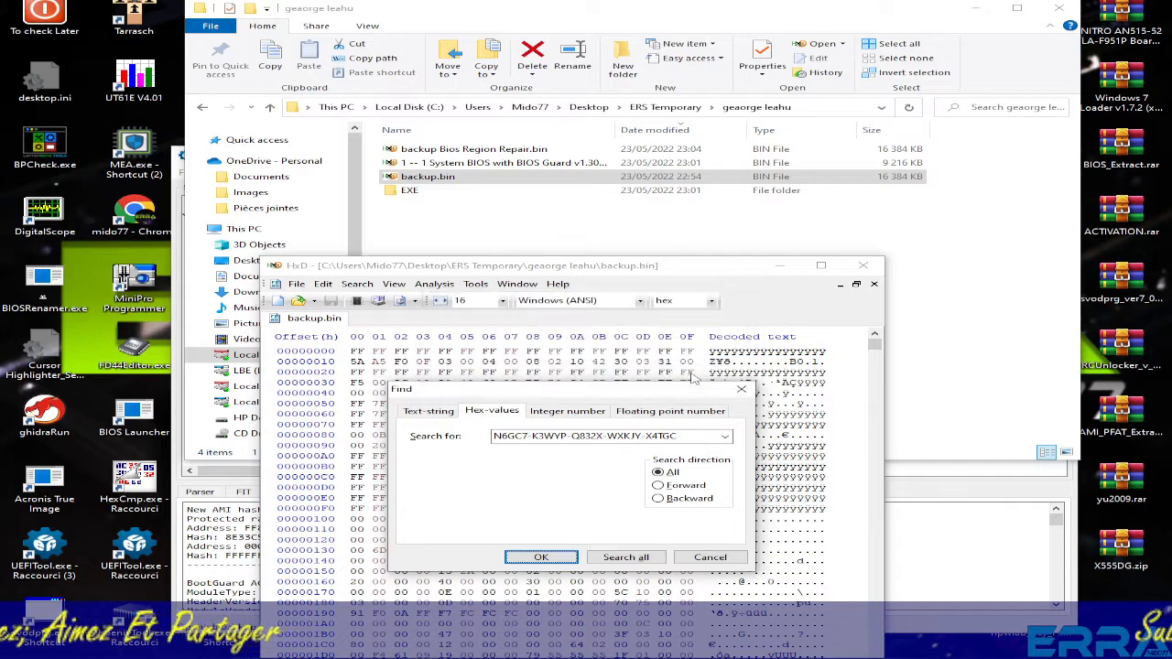
left_click(429, 410)
left_click(541, 556)
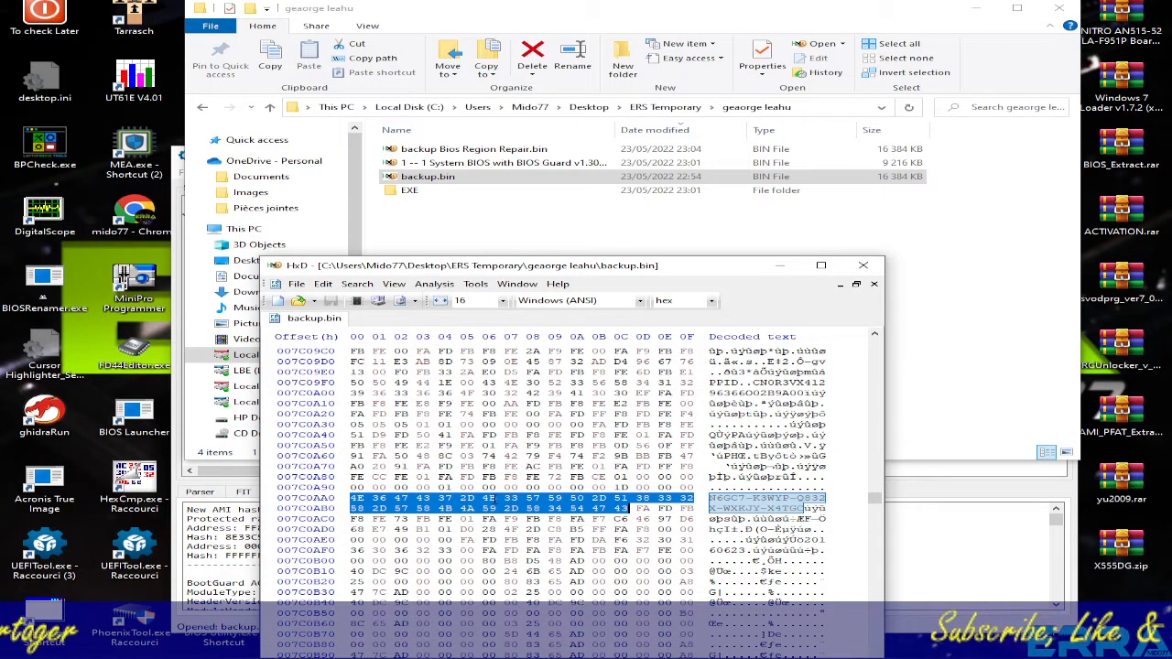
- Copy the found service tag bytes and bring UEFITool back to the front
right_click(495, 502)
left_click(532, 537)
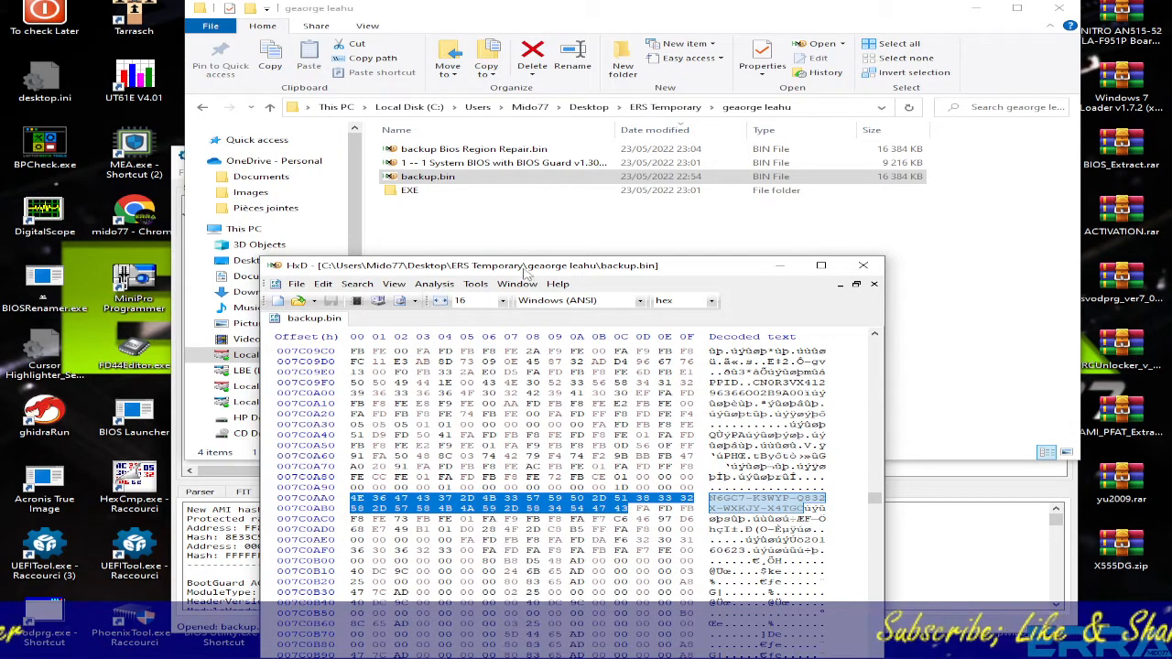
left_click(933, 567)
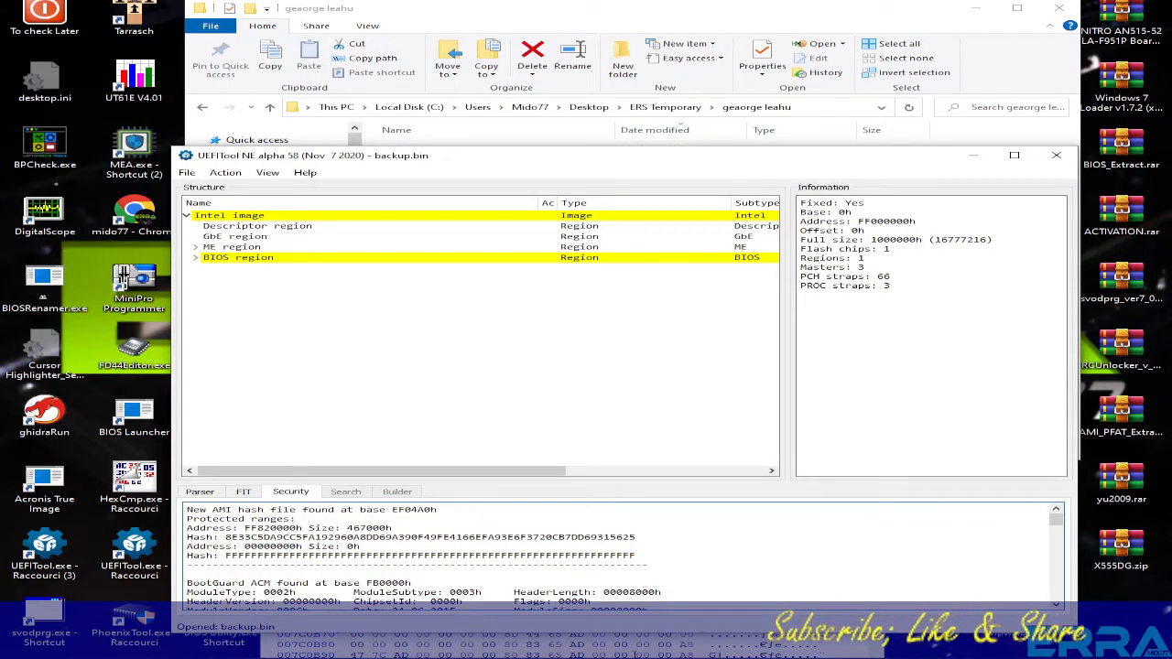
- Search the firmware image in UEFITool for the pasted service-tag hex pattern
right_click(472, 539)
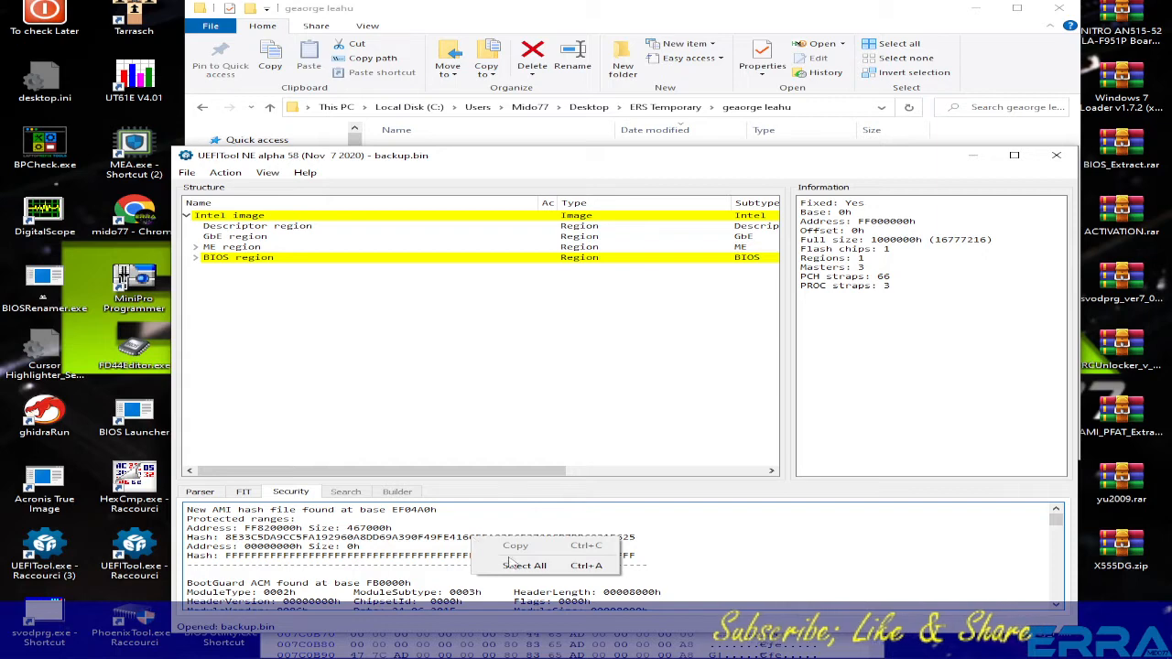
left_click(483, 390)
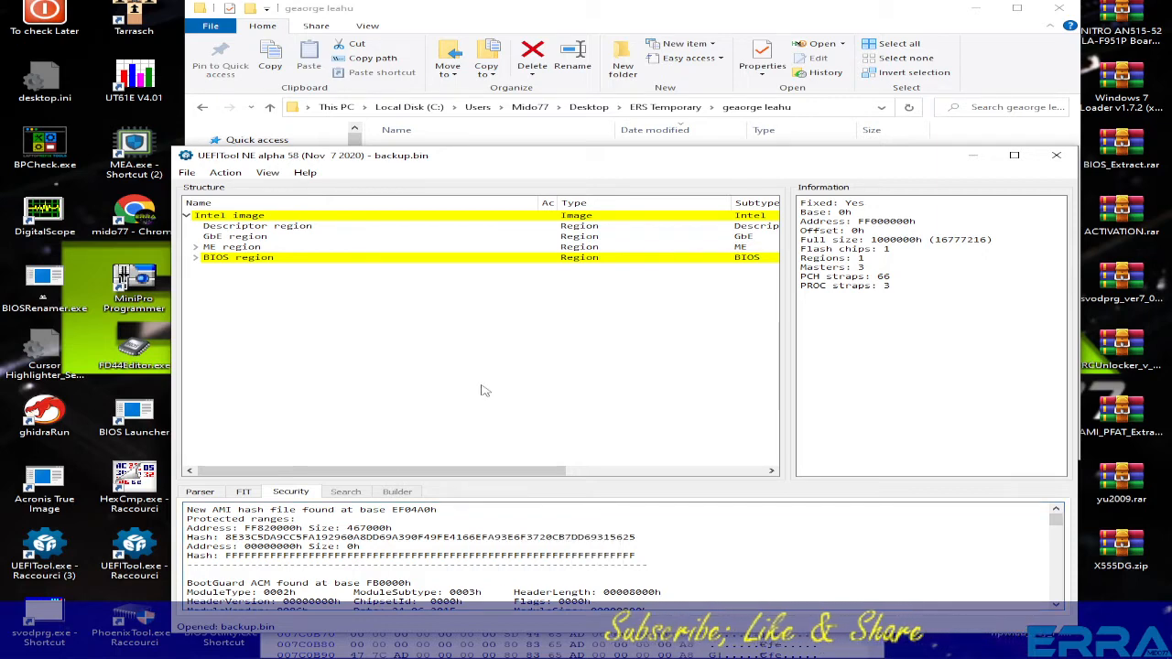
key("ctrl+f")
right_click(780, 361)
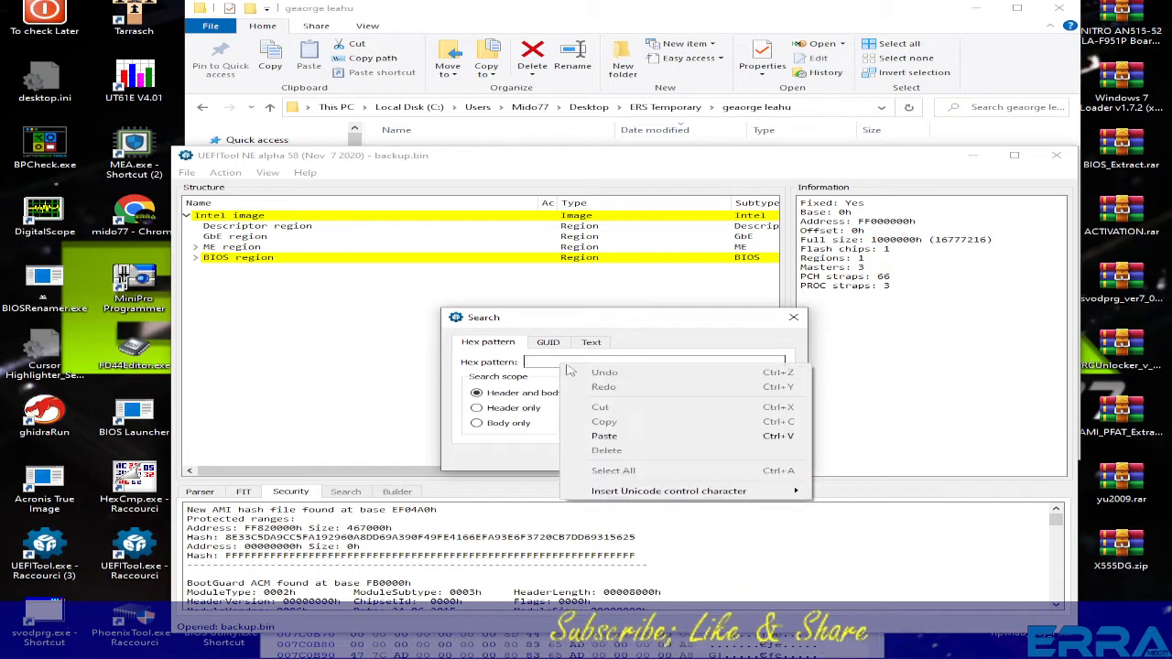
left_click(861, 462)
left_click(686, 456)
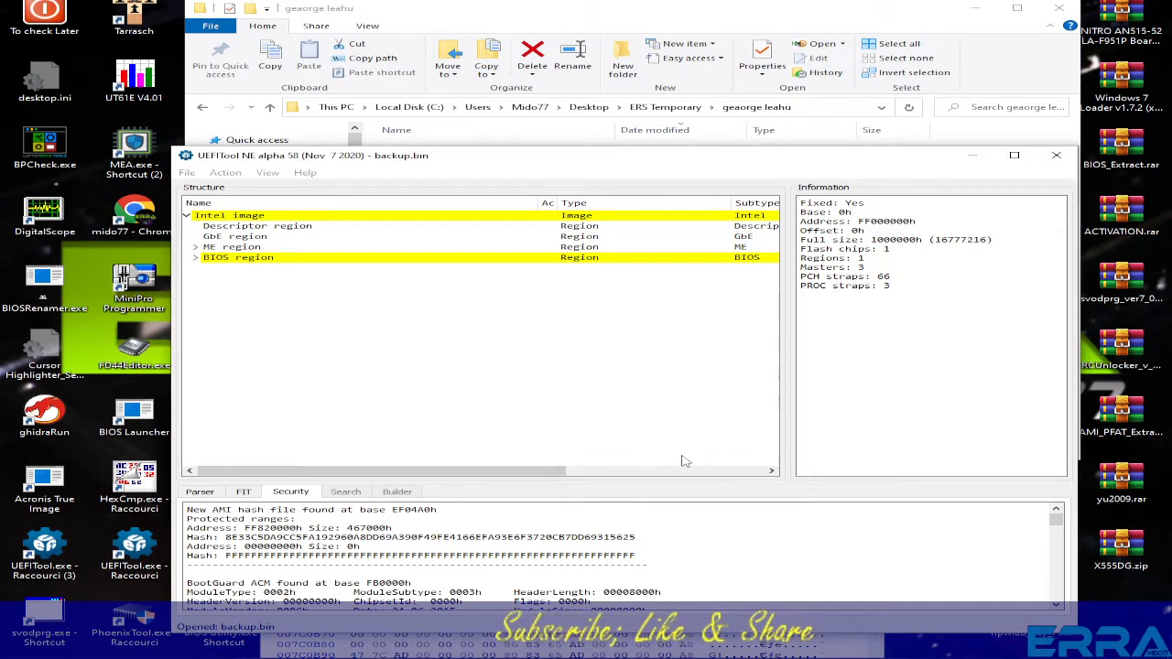
- Switch back and forth between the two hex-pattern matches in the results list
left_click(619, 509)
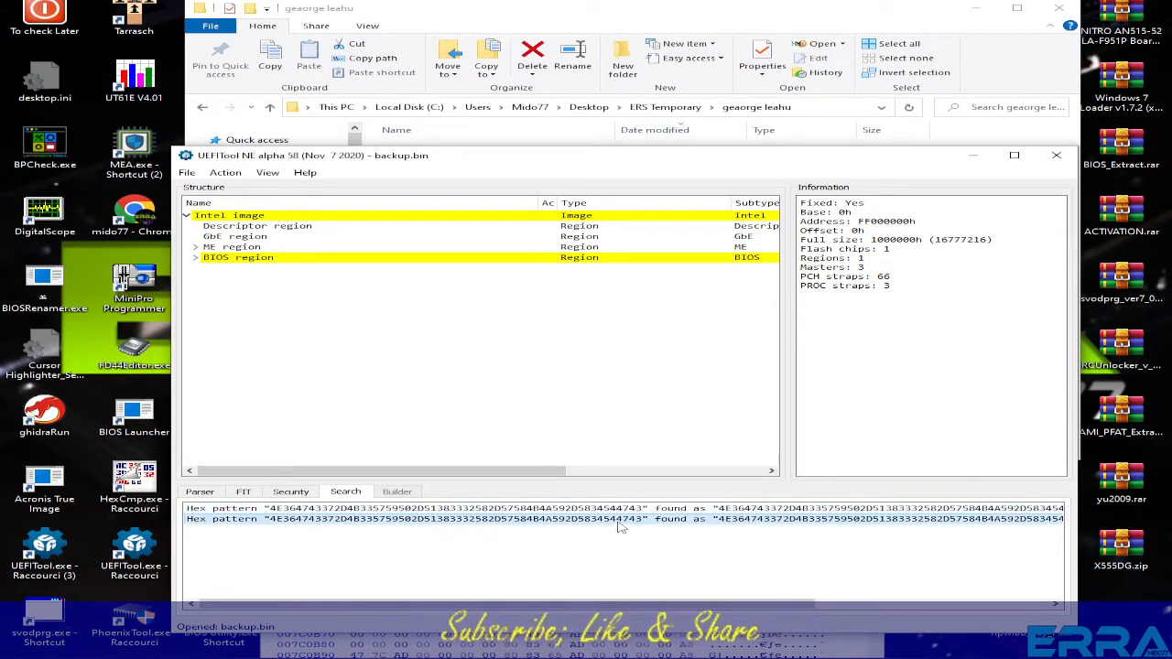
left_click(606, 518)
left_click(605, 507)
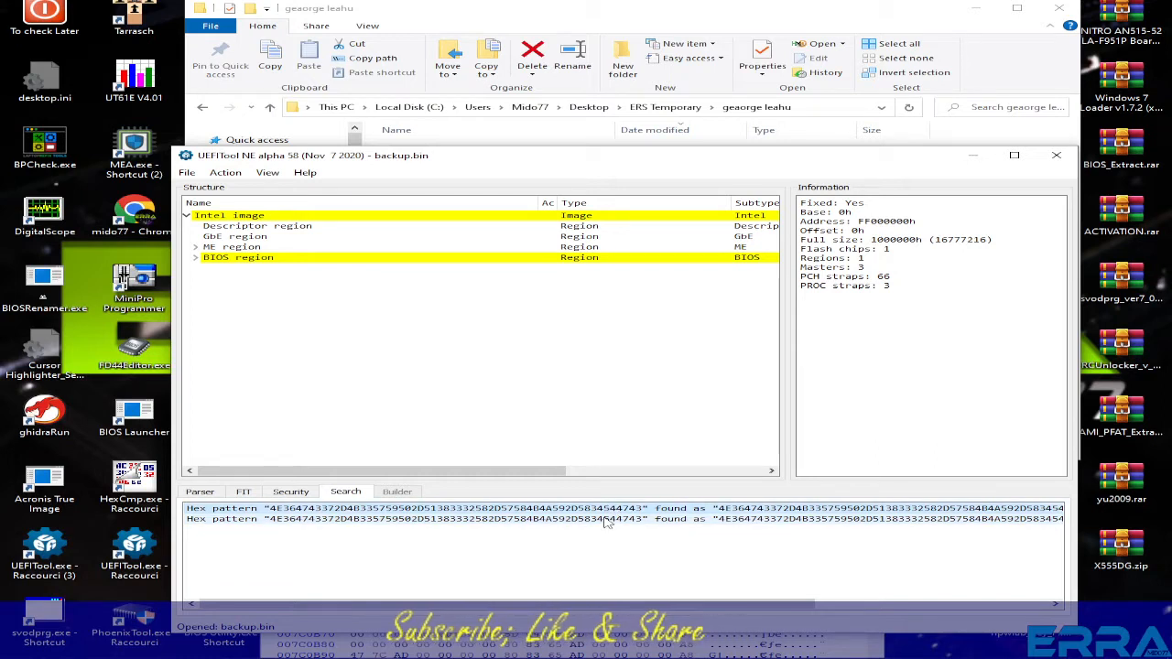
left_click(606, 518)
left_click(605, 509)
left_click(606, 520)
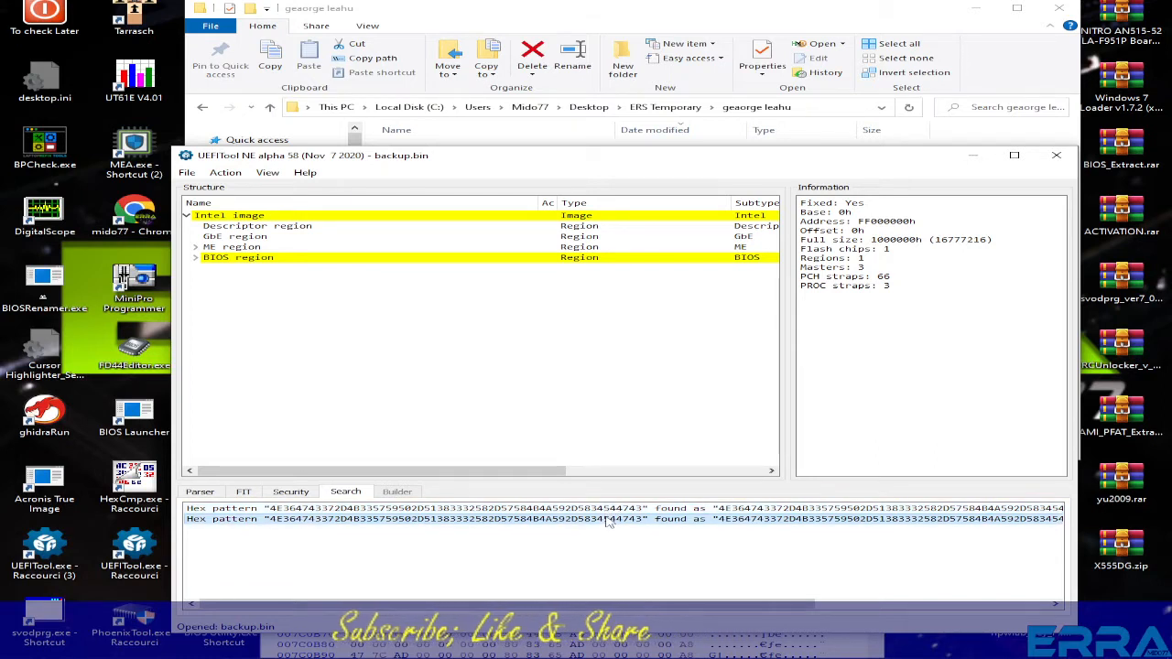
left_click(608, 509)
left_click(609, 518)
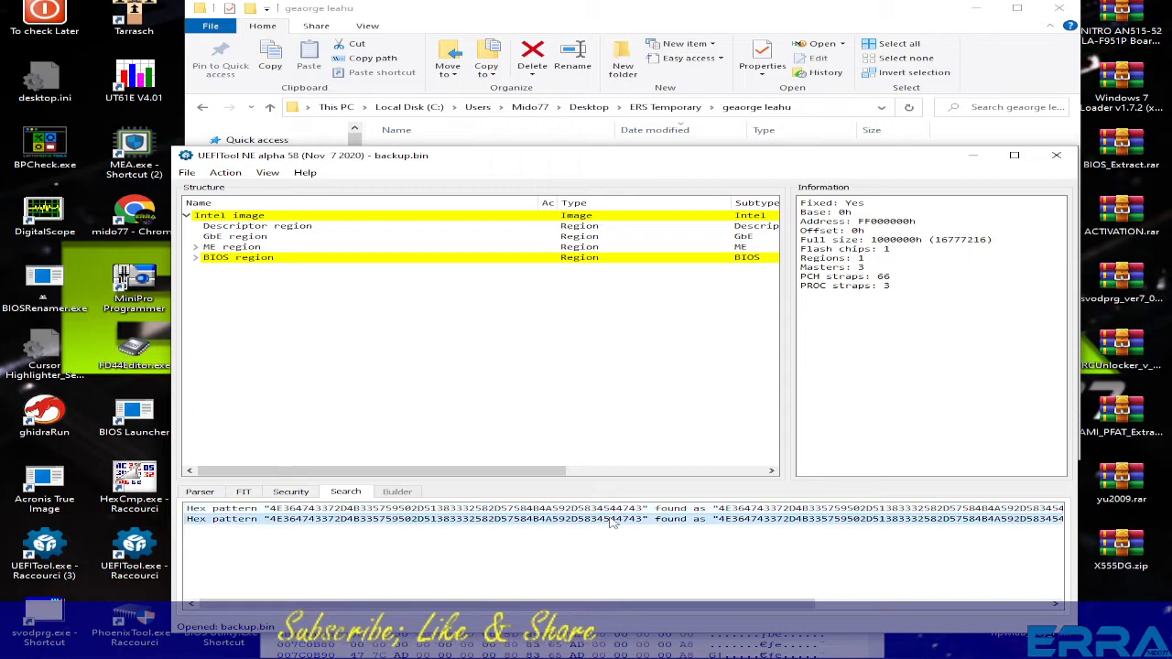
left_click(610, 509)
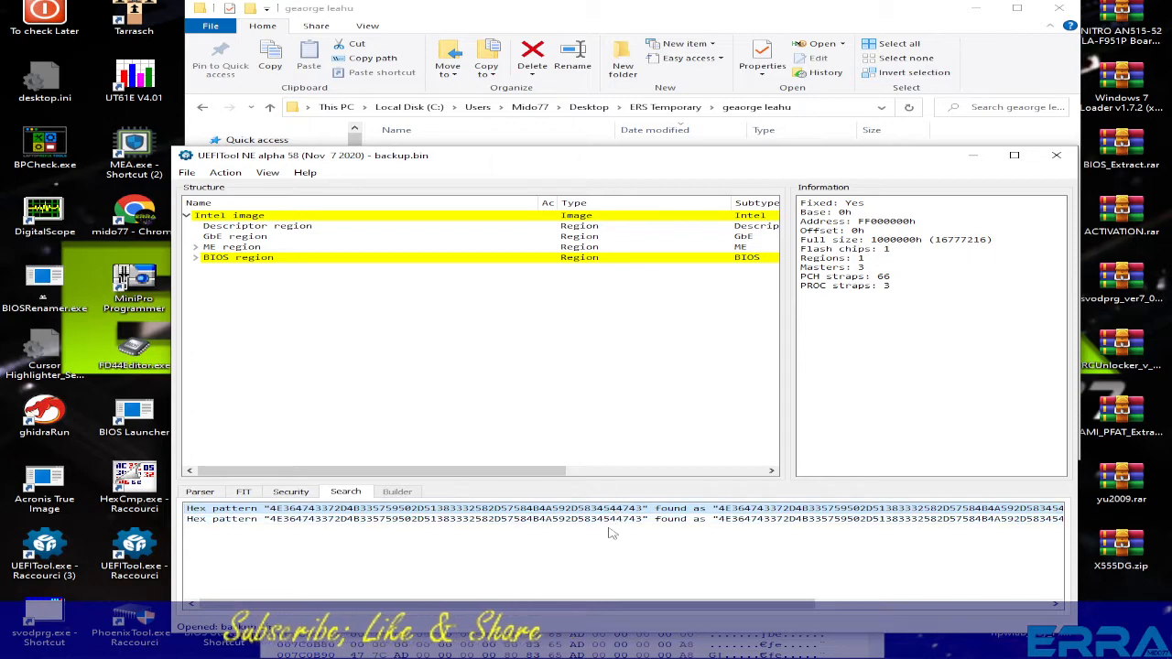
- Jump to the Padding entry containing the match and extract it as is to Padding_Non-empty_Padding.pad
double_click(607, 509)
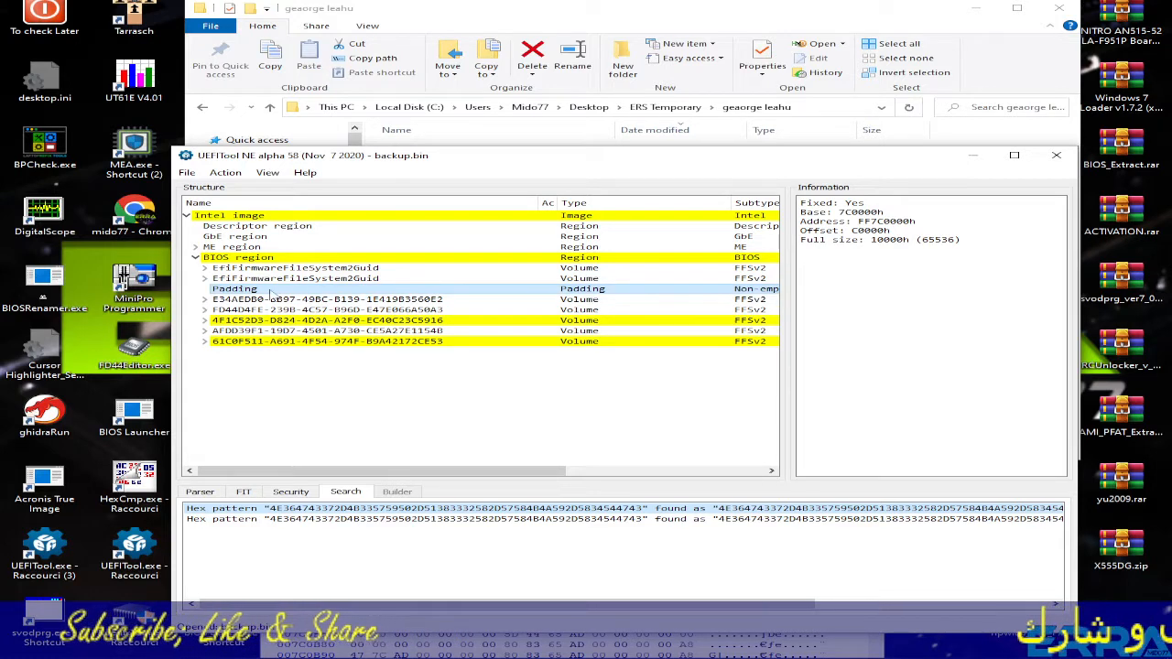
left_click(529, 520)
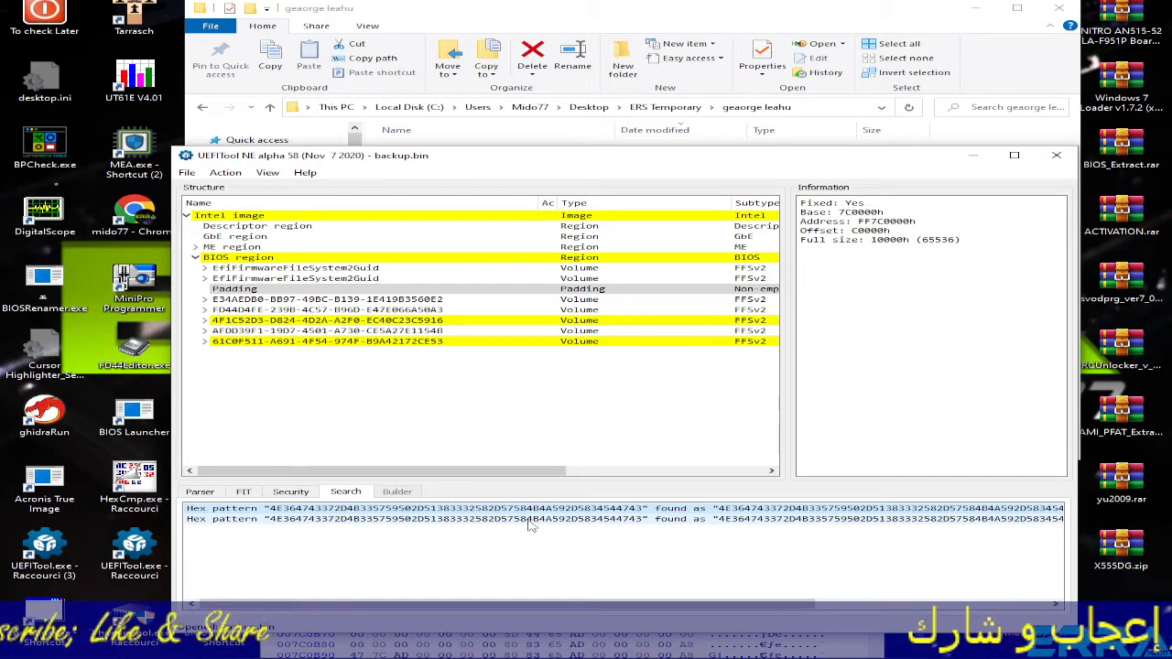
left_click(530, 520)
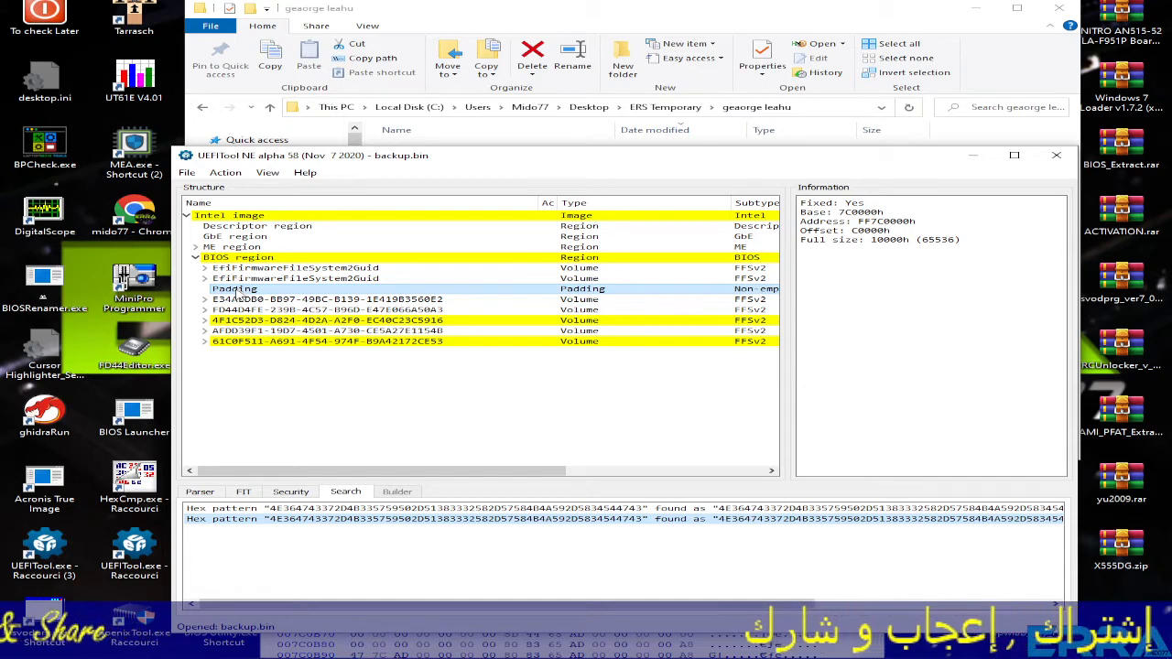
right_click(236, 293)
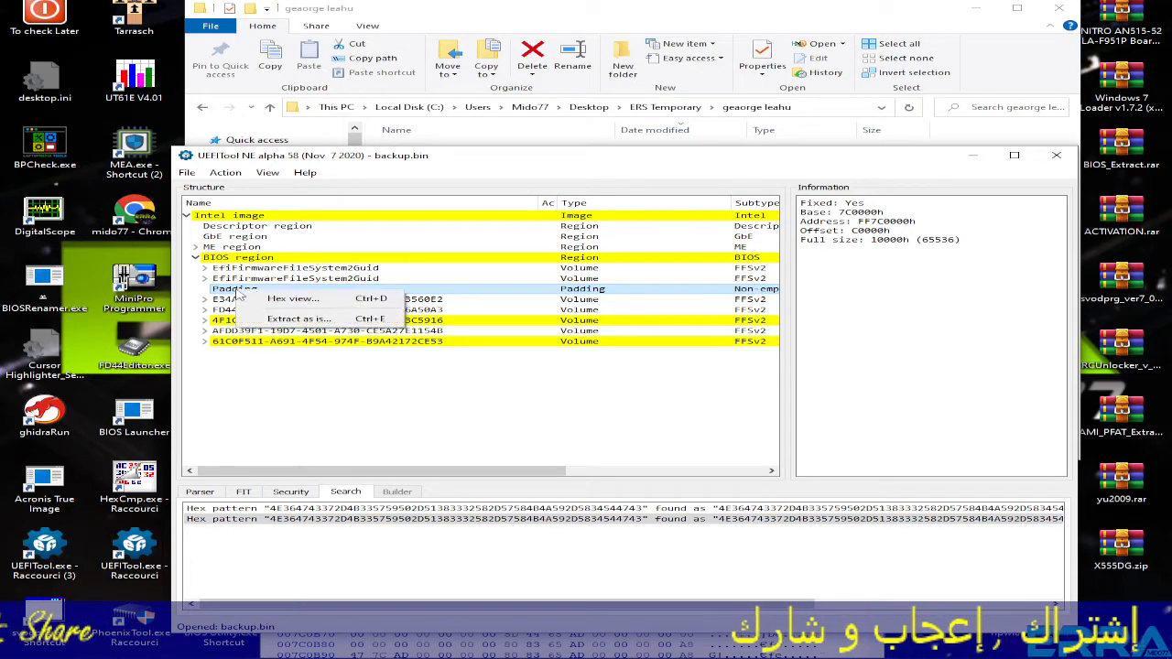
left_click(299, 319)
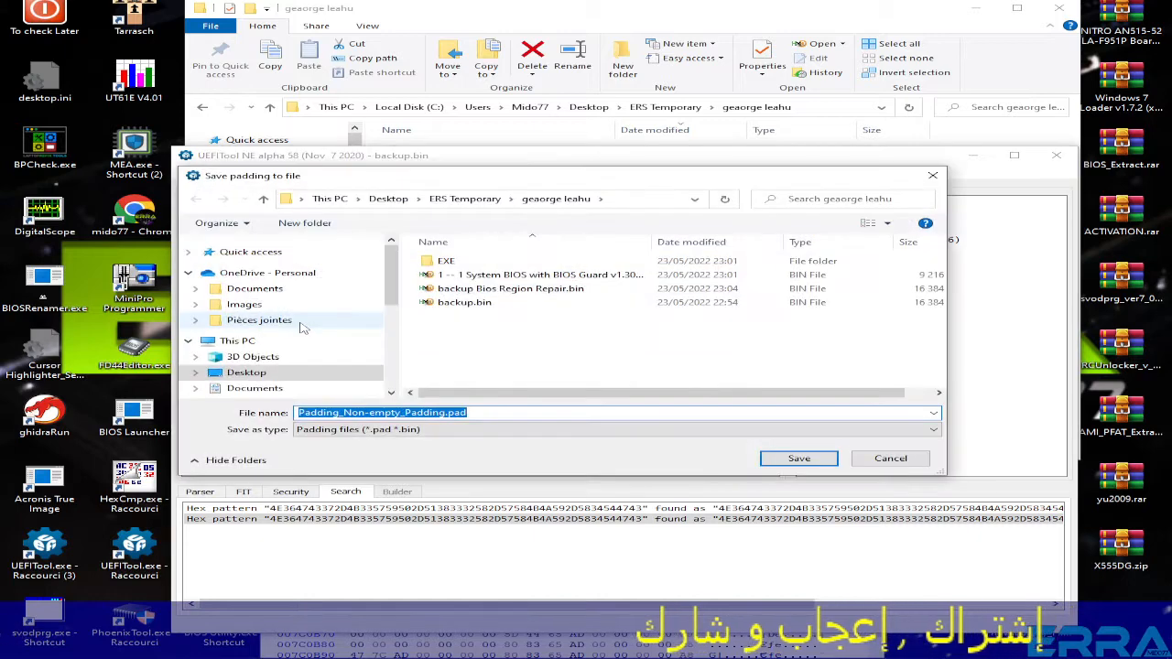
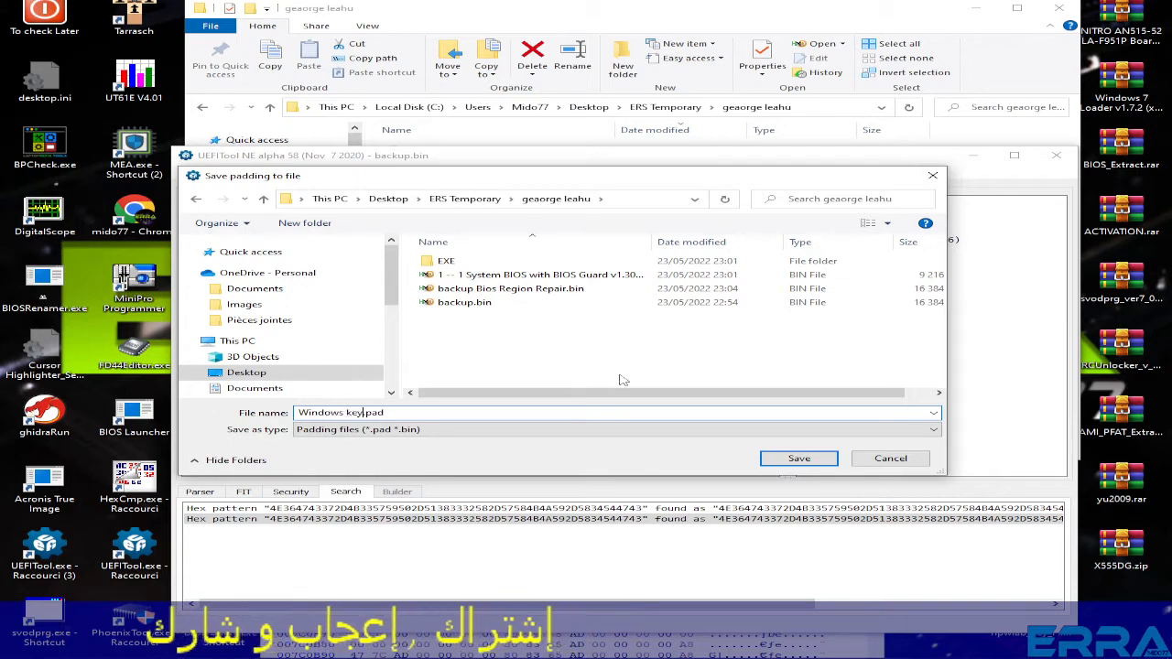
- Save the padding as Windows key.pad and minimize the file browser
left_click(798, 460)
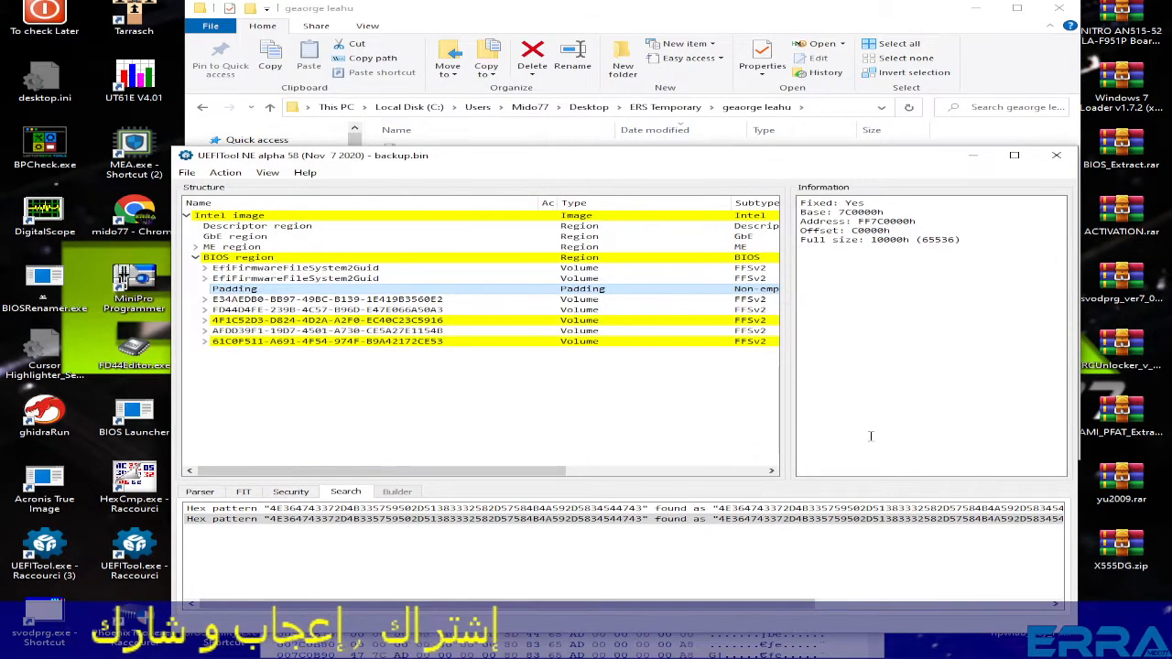
left_click(984, 15)
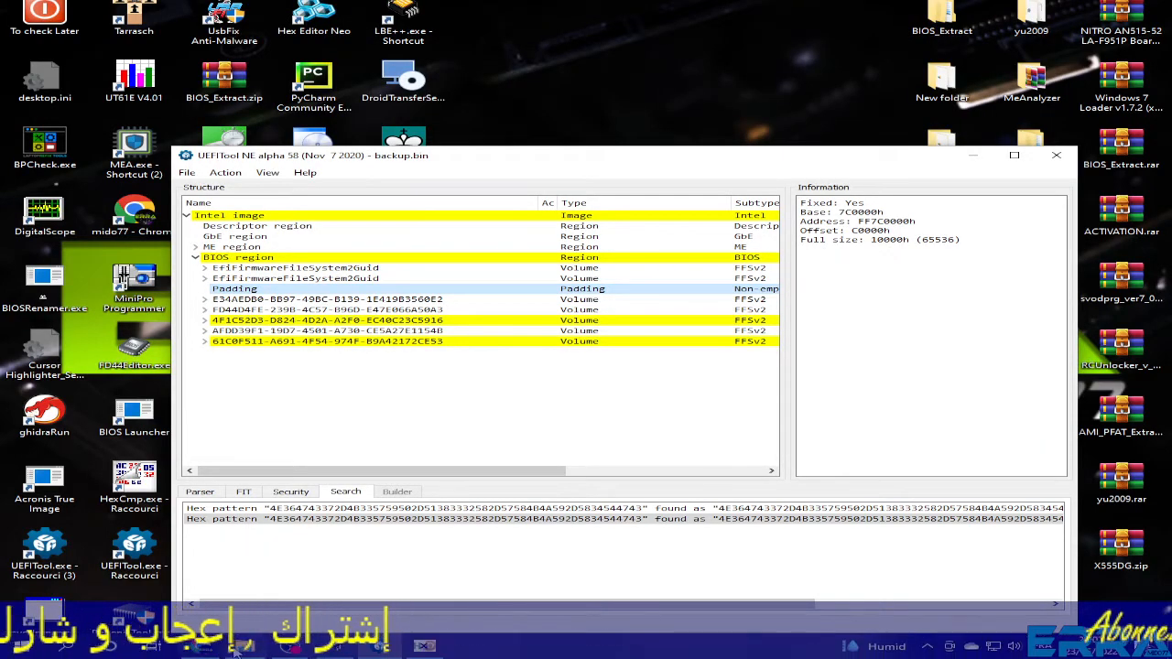
- Close backup.bin in HxD and open Windows key.pad in its place
left_click(245, 646)
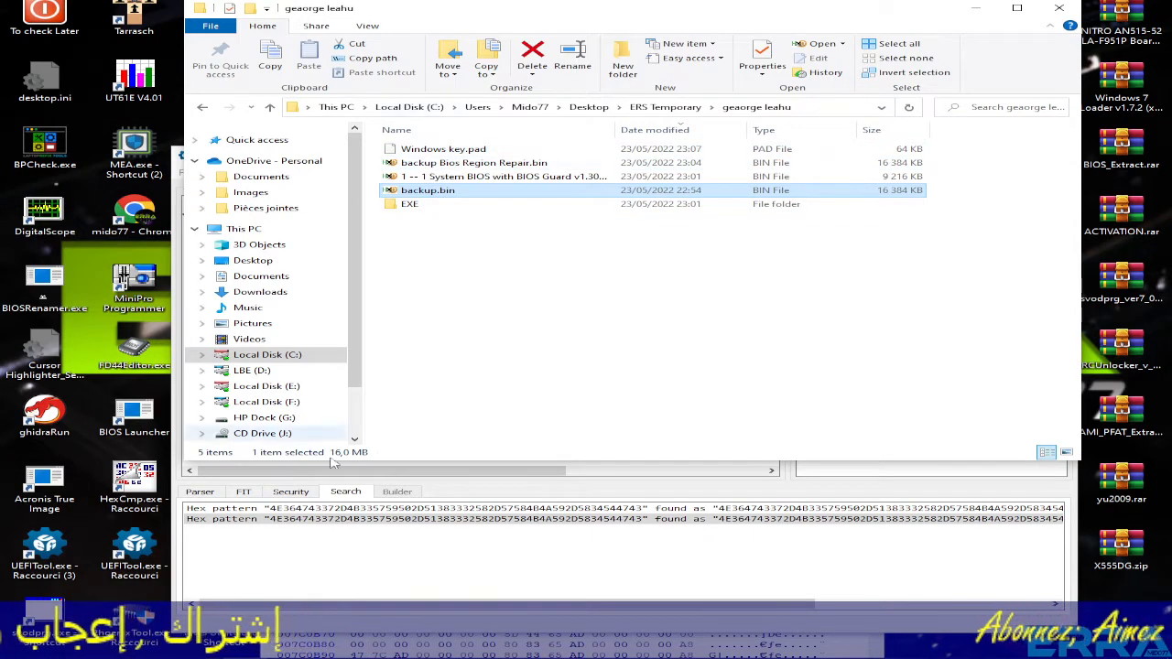
left_click(569, 638)
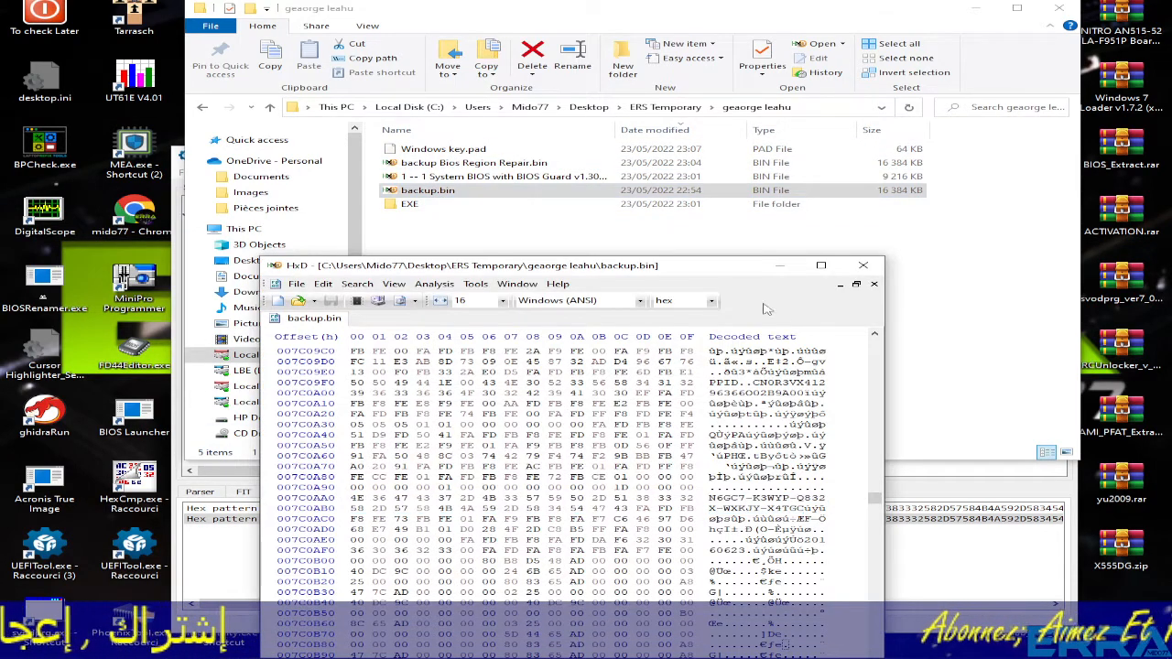
left_click(873, 285)
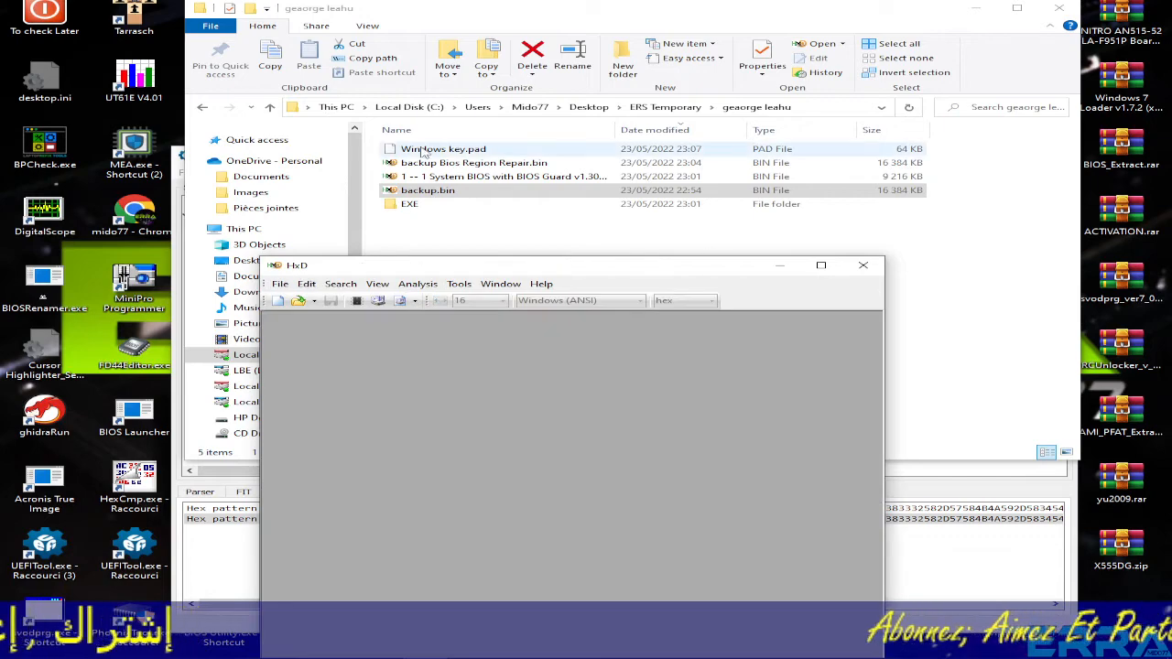
left_click_drag(443, 149, 464, 438)
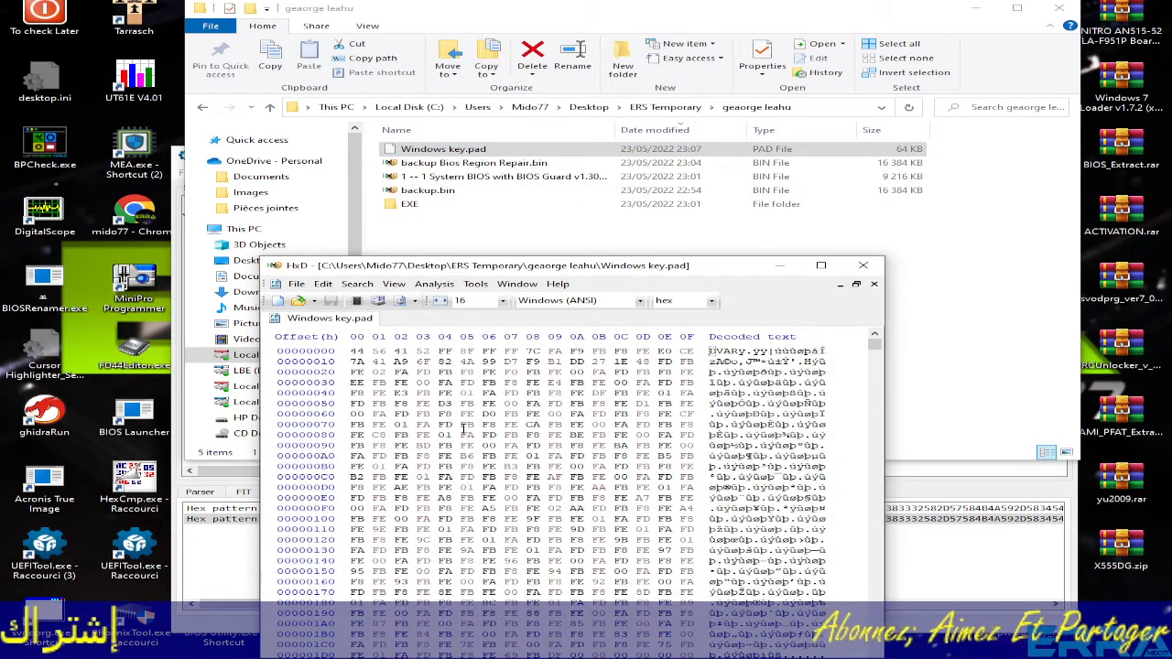
- Search Windows key.pad for the product key string, reaching the match near 00008B30, then minimize HxD
key("ctrl+f")
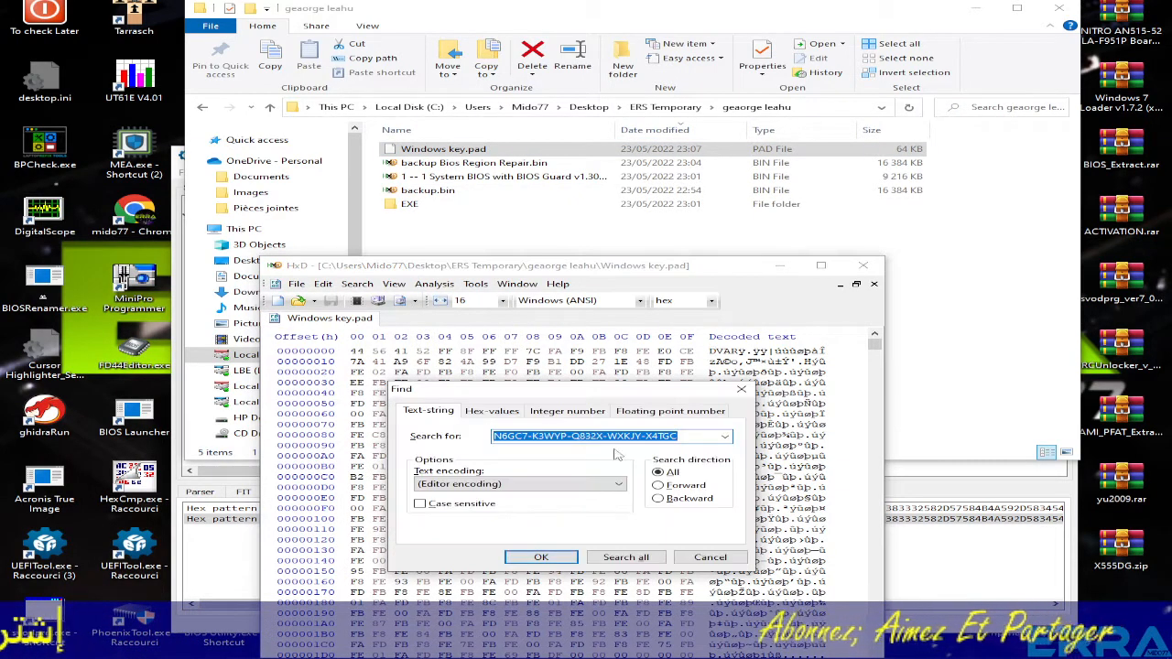
left_click(541, 557)
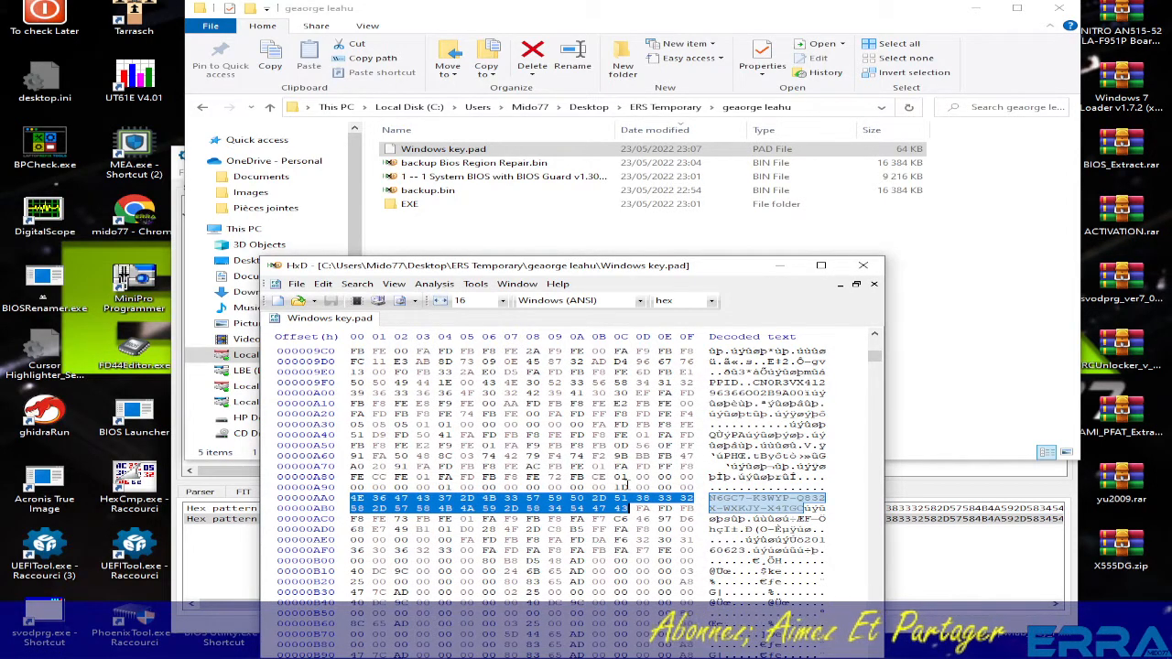
key("F3")
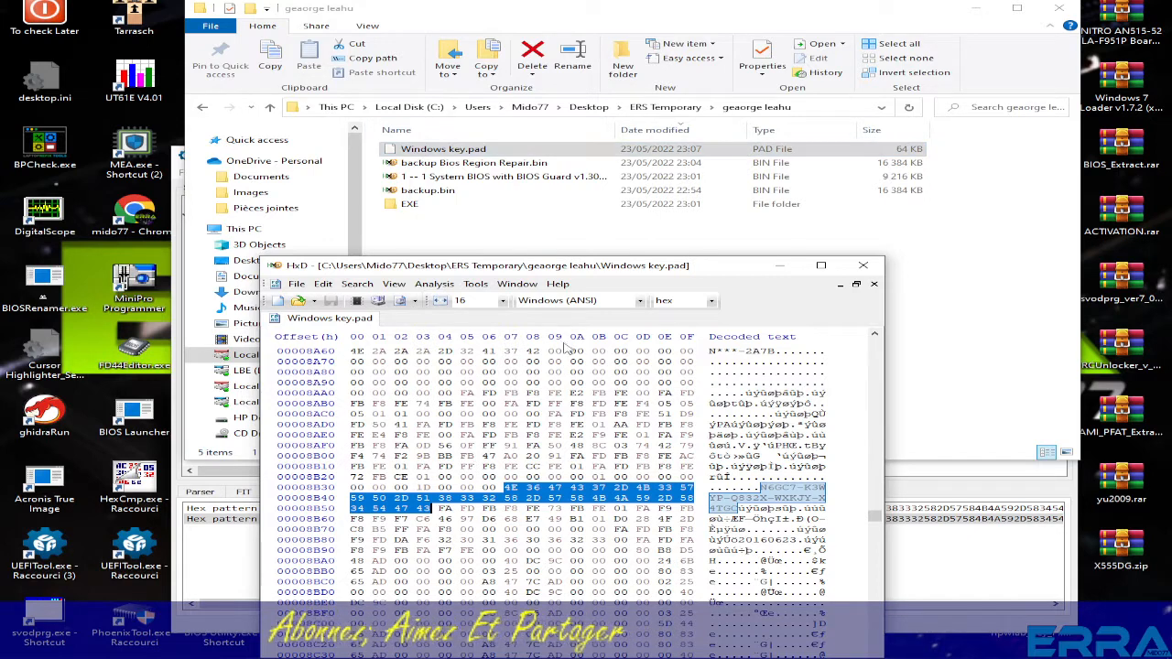
left_click(780, 265)
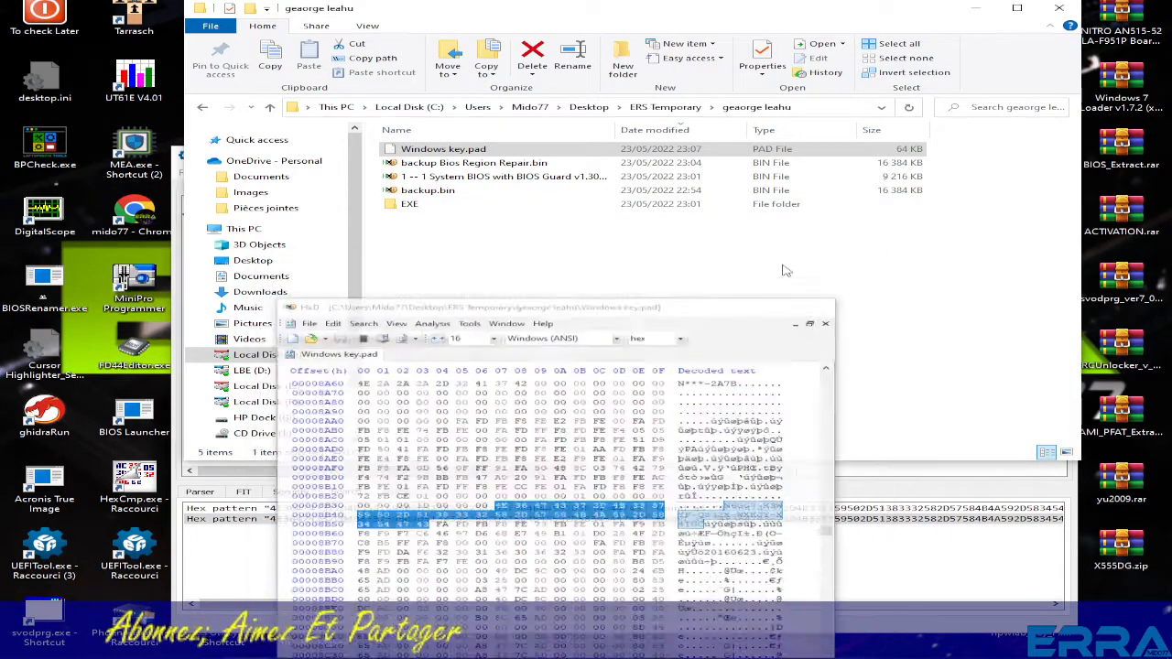
- Load backup Bios Region Repair.bin into a second UEFITool window and expand its Intel image and BIOS region
left_click_drag(620, 15, 819, 28)
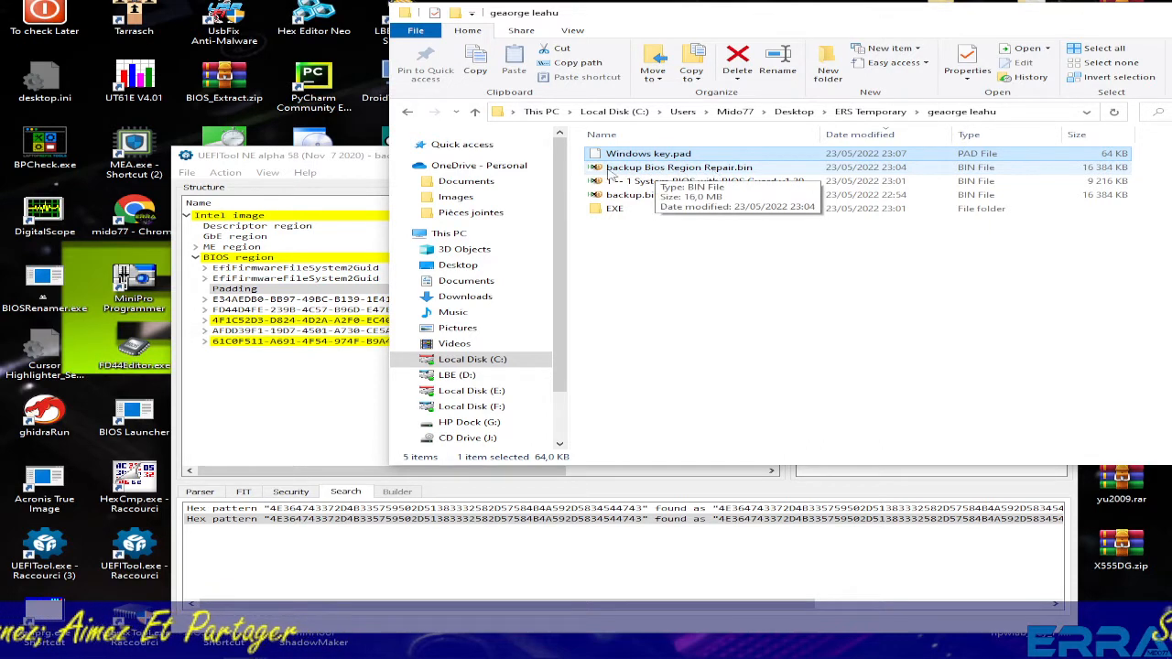
left_click_drag(327, 160, 547, 213)
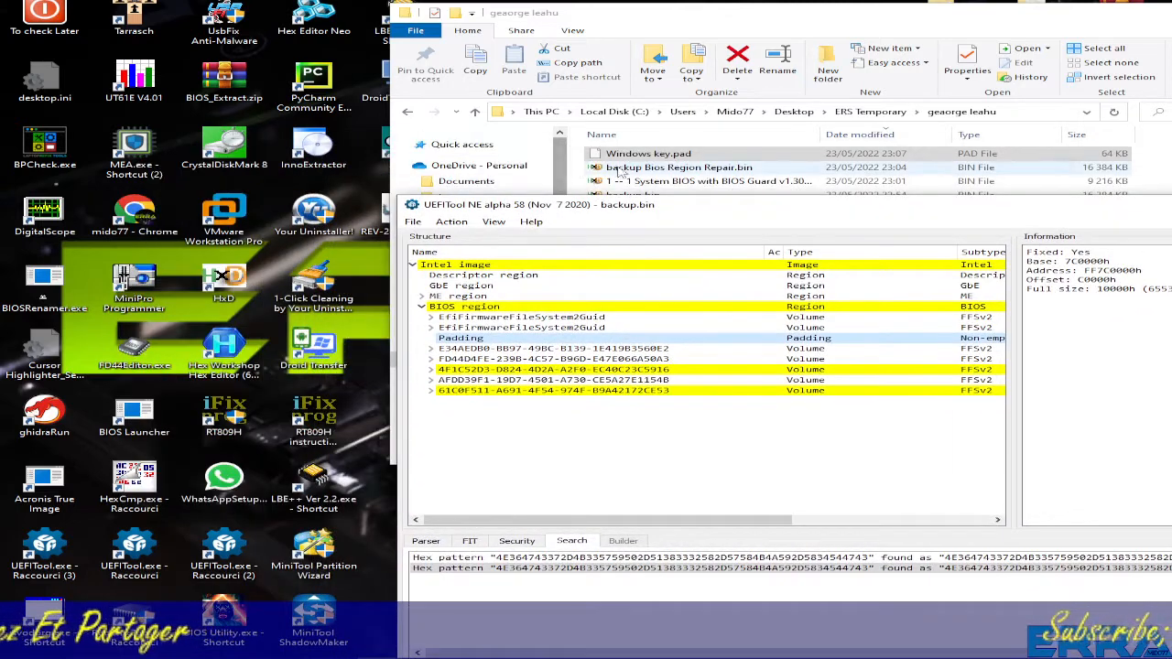
left_click(742, 18)
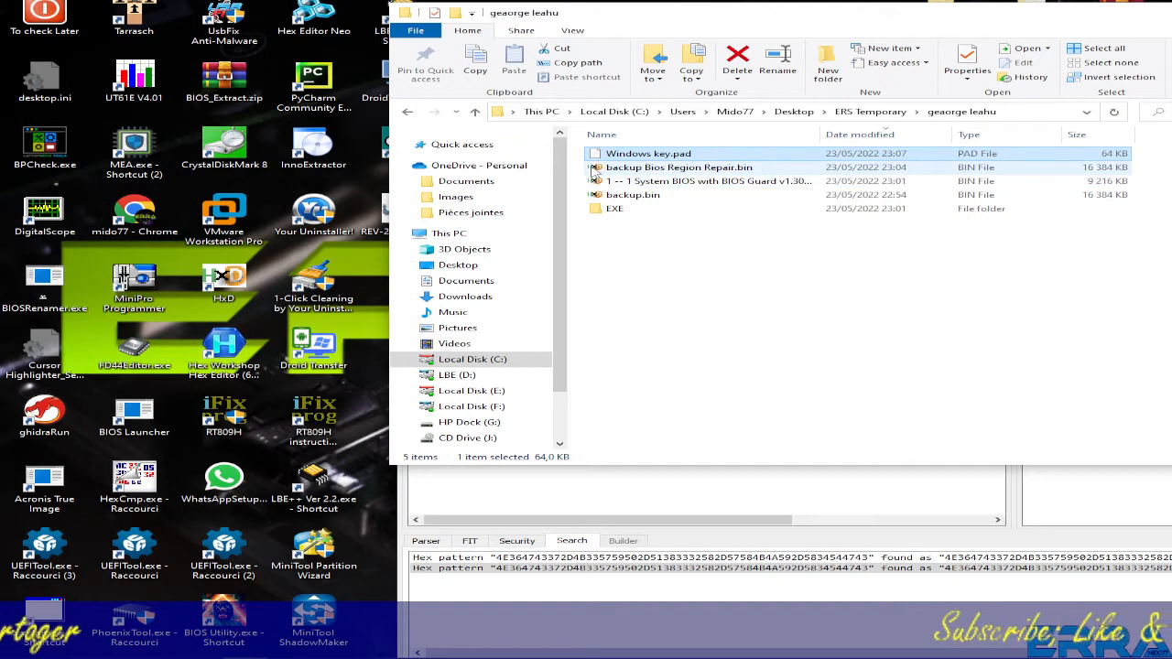
left_click_drag(593, 169, 421, 546)
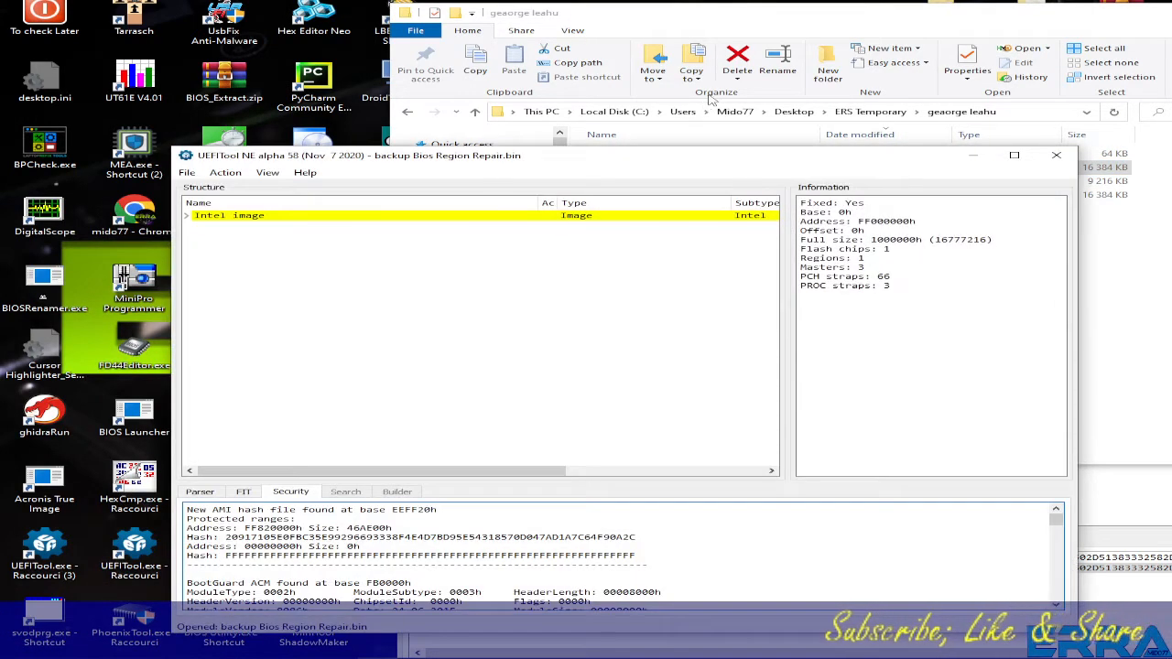
left_click(190, 220)
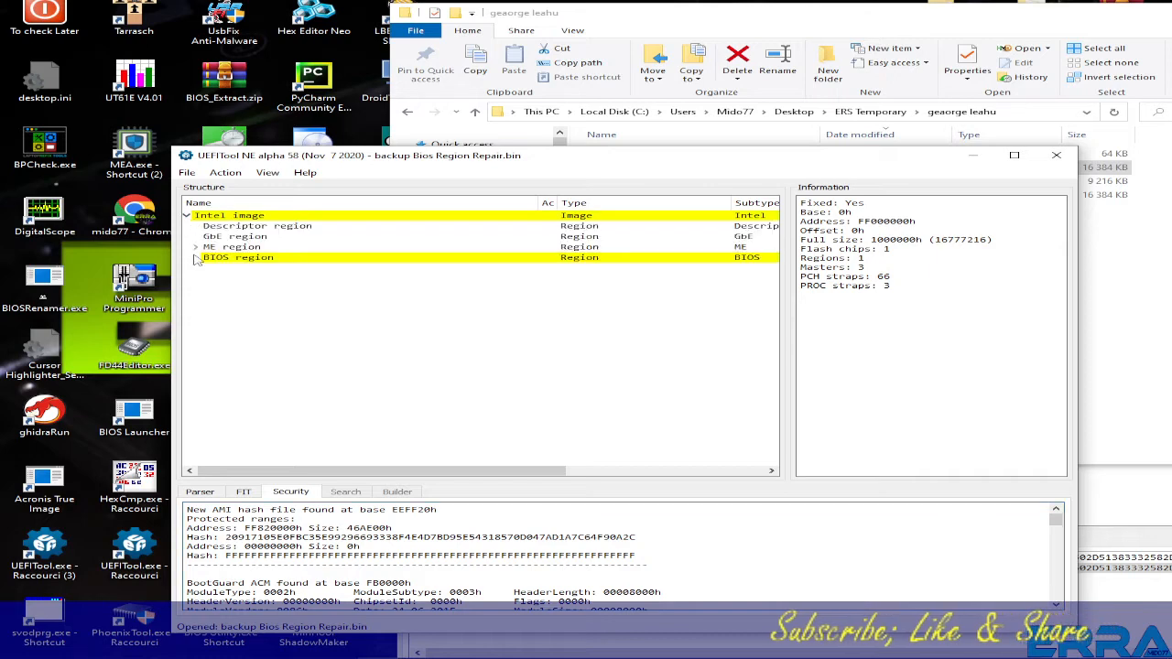
left_click(195, 257)
- Arrange the two UEFITool windows side by side and minimize the file browser
left_click_drag(653, 155, 533, 146)
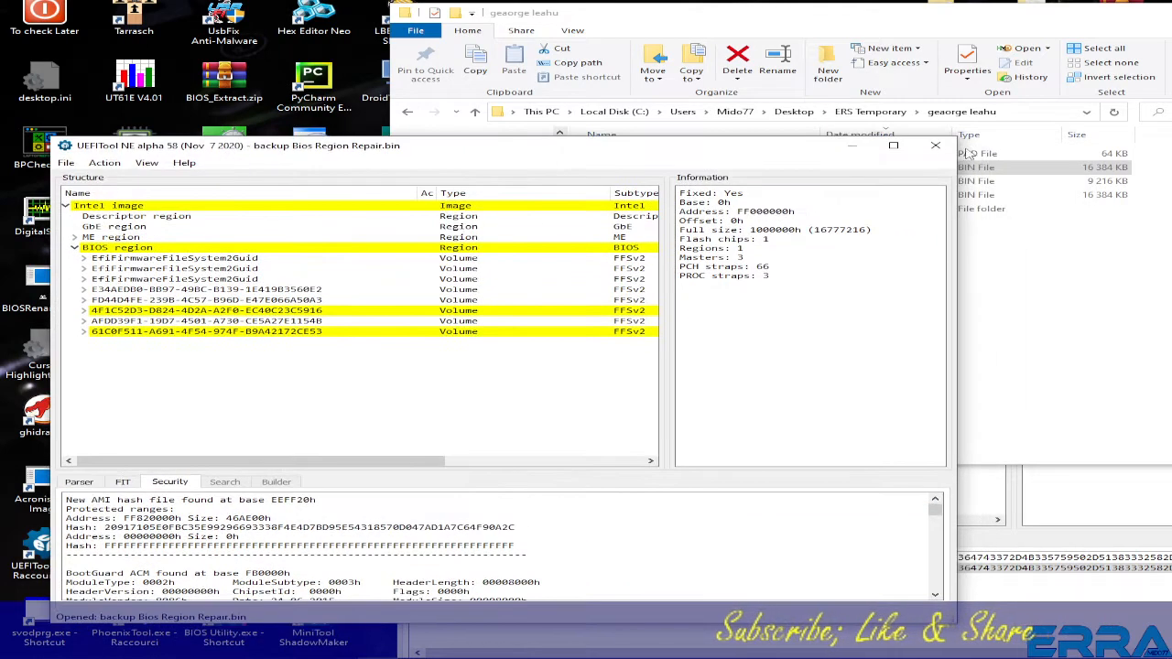
left_click(1034, 302)
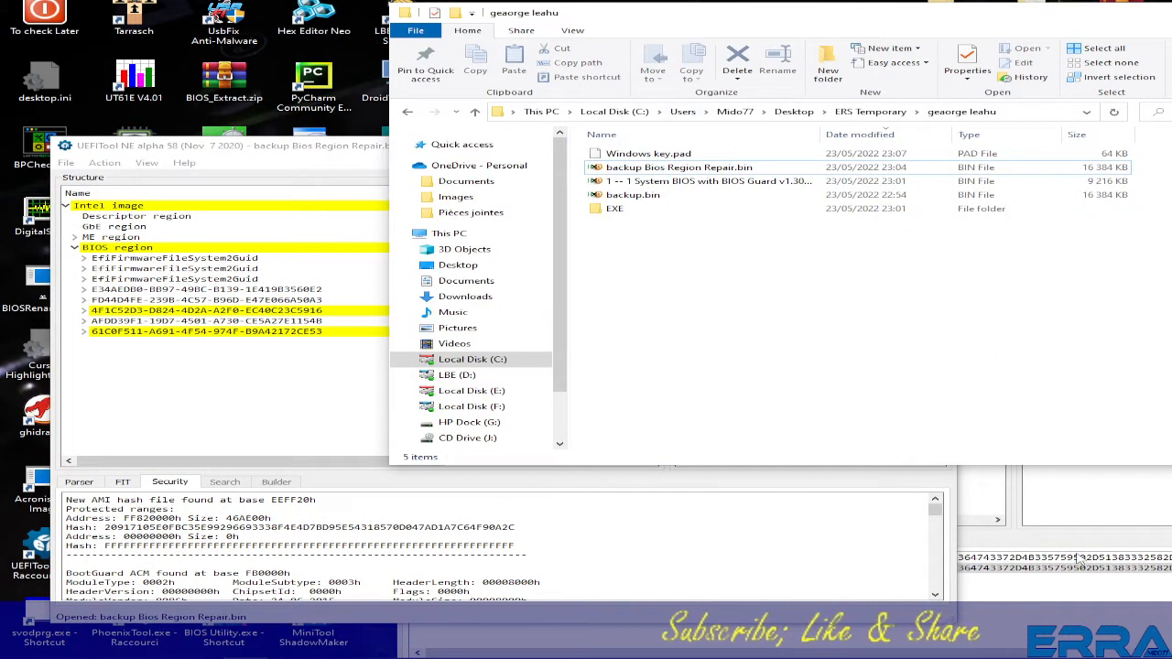
left_click(1059, 507)
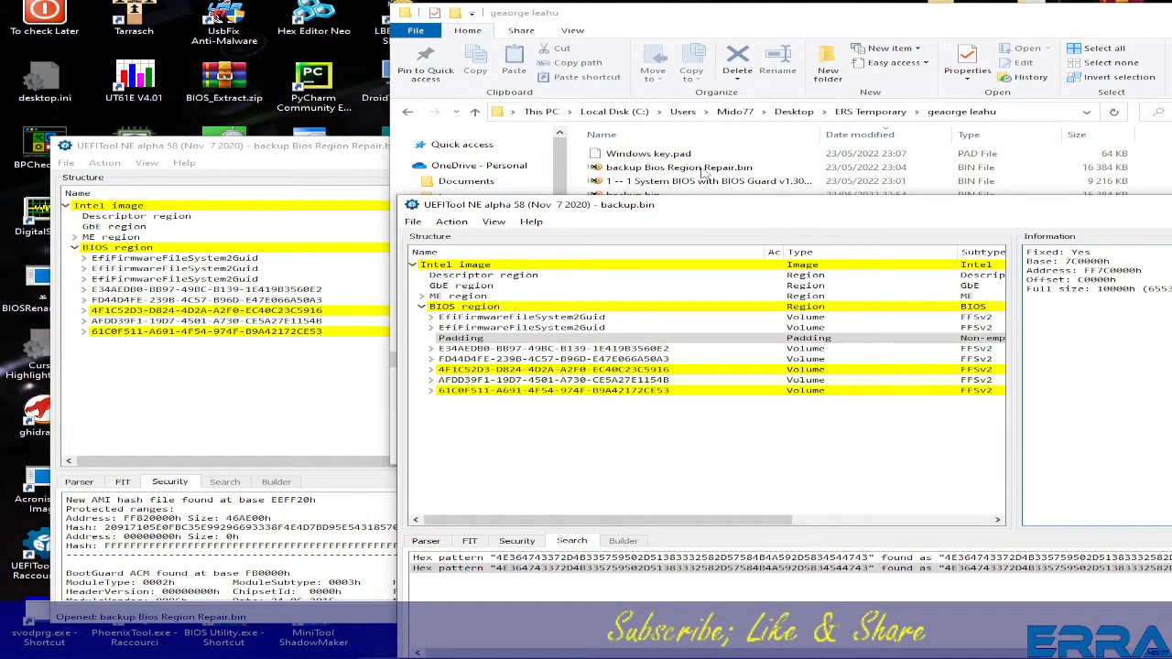
left_click(837, 27)
left_click_drag(1104, 22, 918, 37)
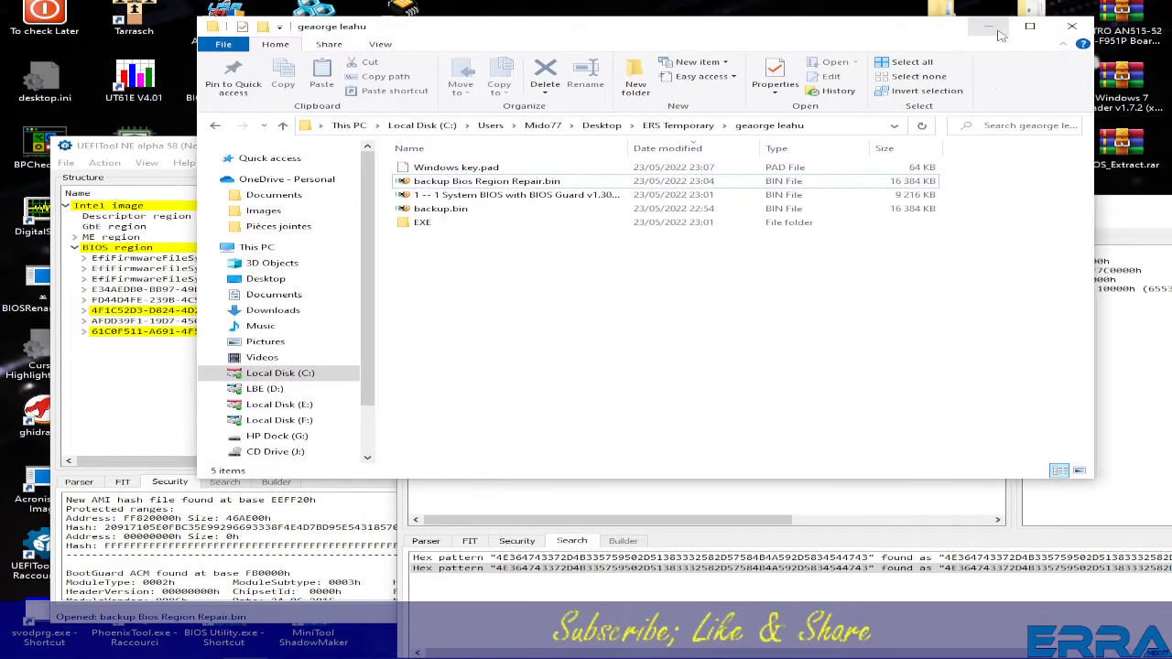
left_click(997, 31)
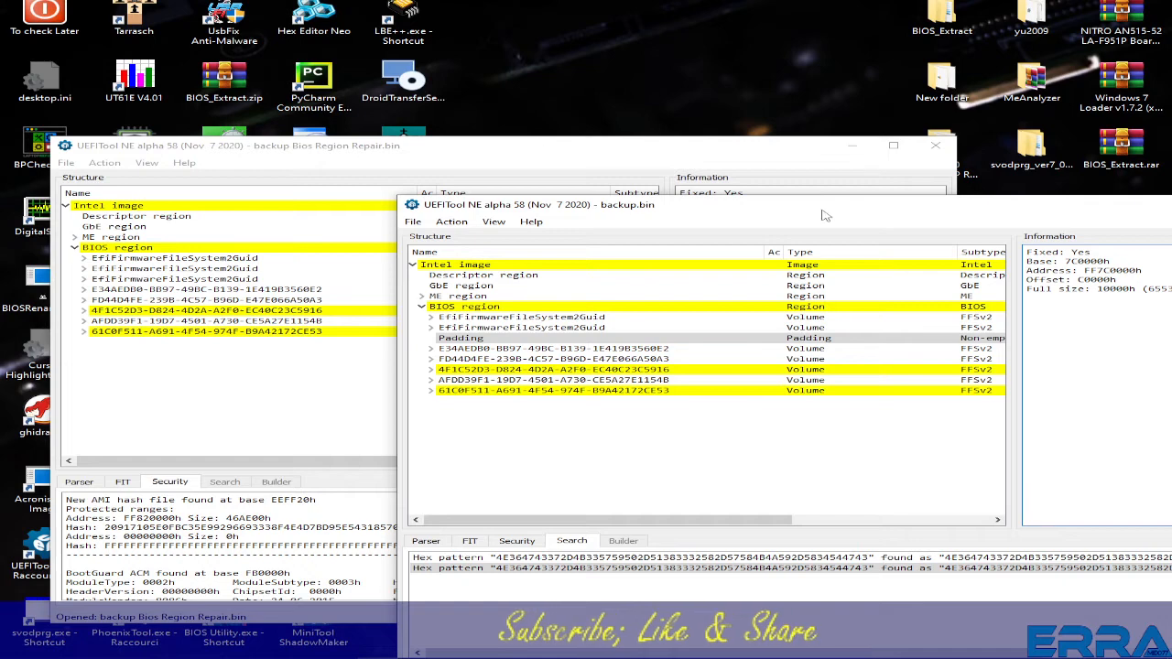
left_click_drag(822, 216, 813, 156)
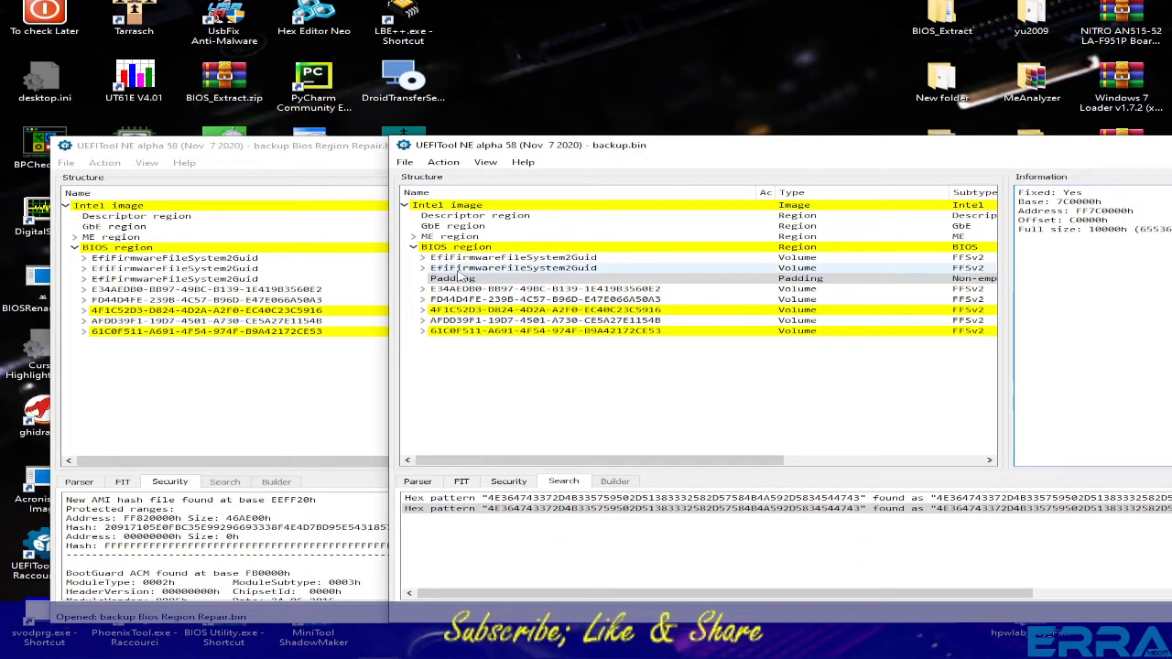
left_click(547, 500)
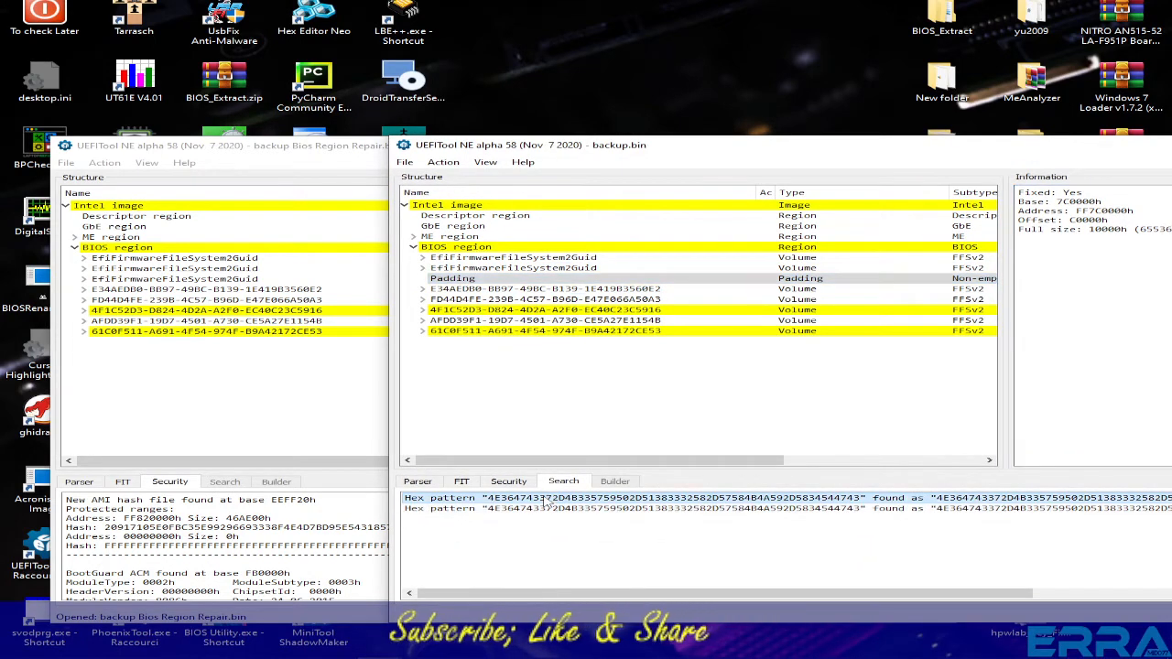
left_click(556, 509)
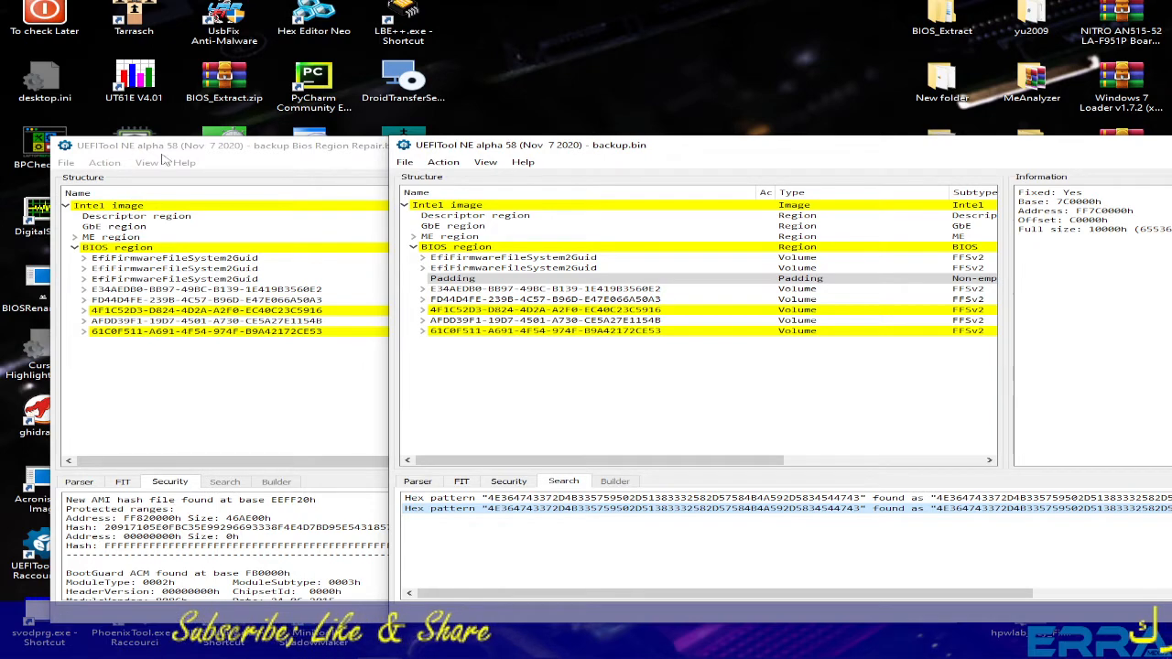
left_click(165, 161)
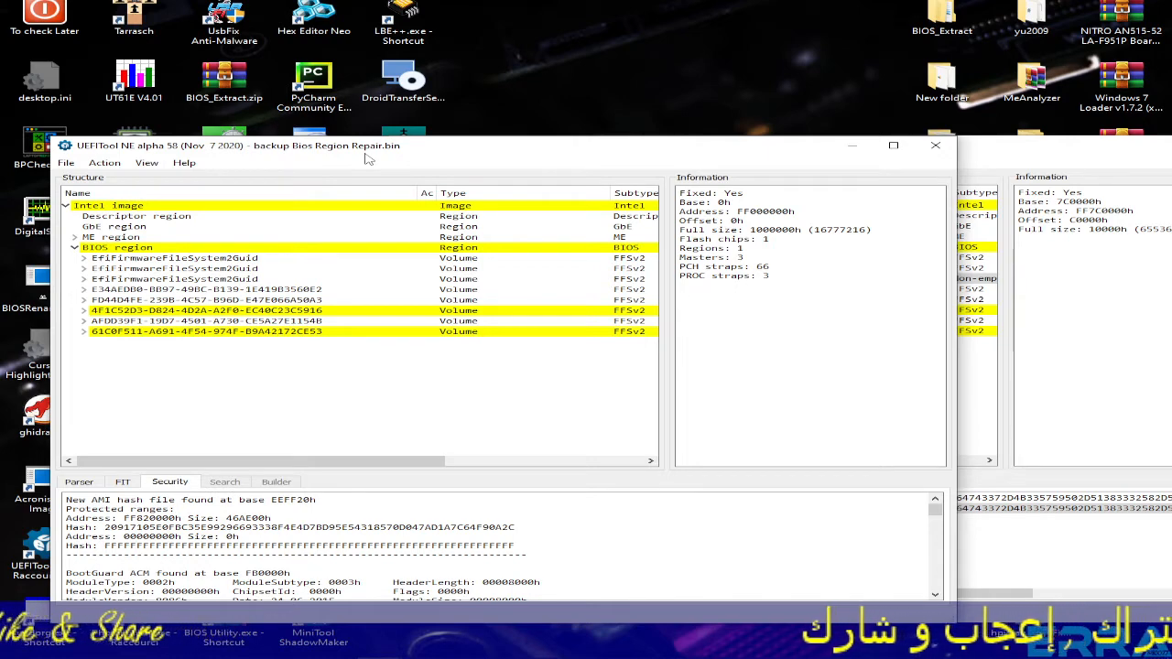
left_click(999, 153)
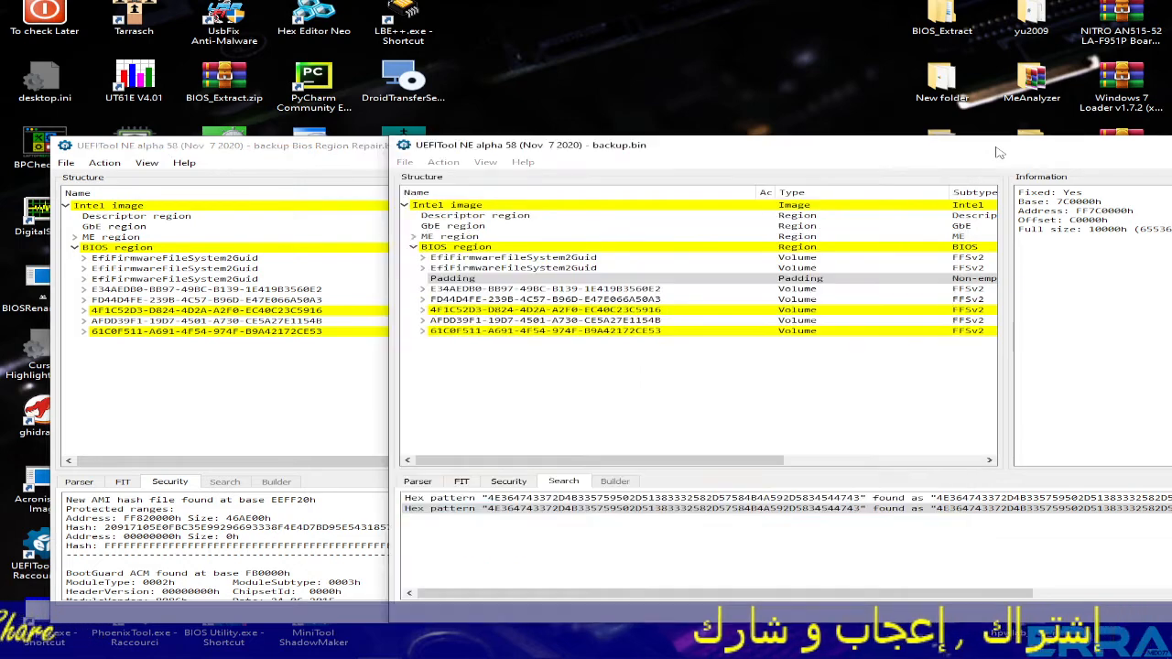
left_click(588, 279)
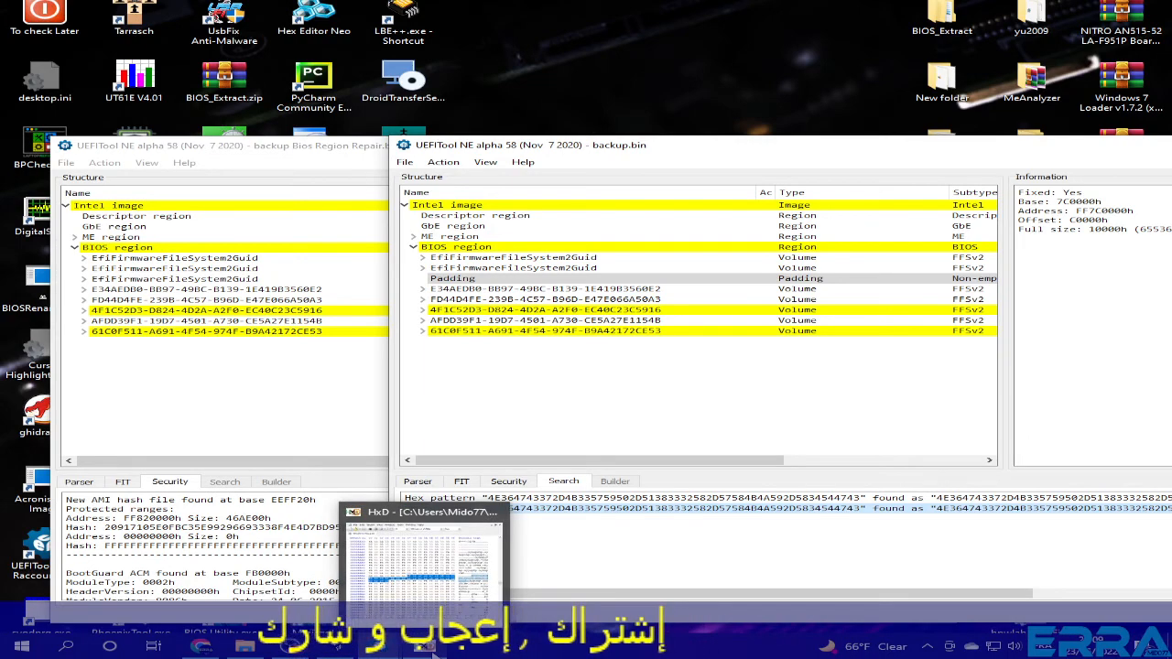
- Restore HxD and open backup Bios Region Repair.bin in a second tab beside Windows key.pad
left_click(437, 653)
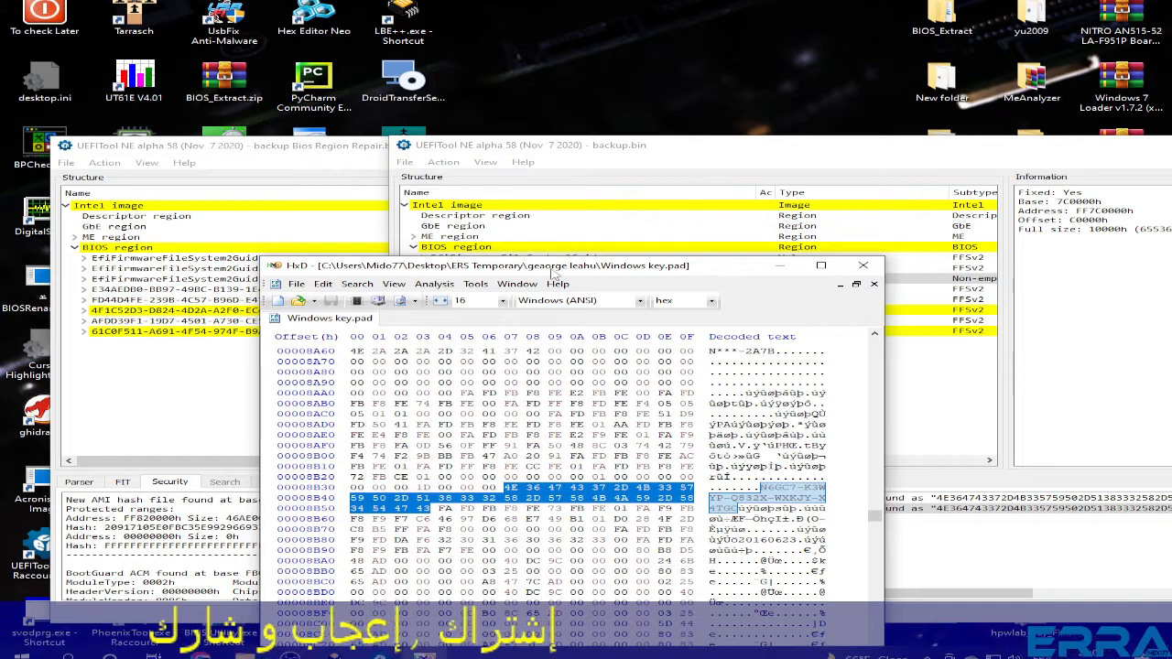
left_click_drag(550, 261, 485, 118)
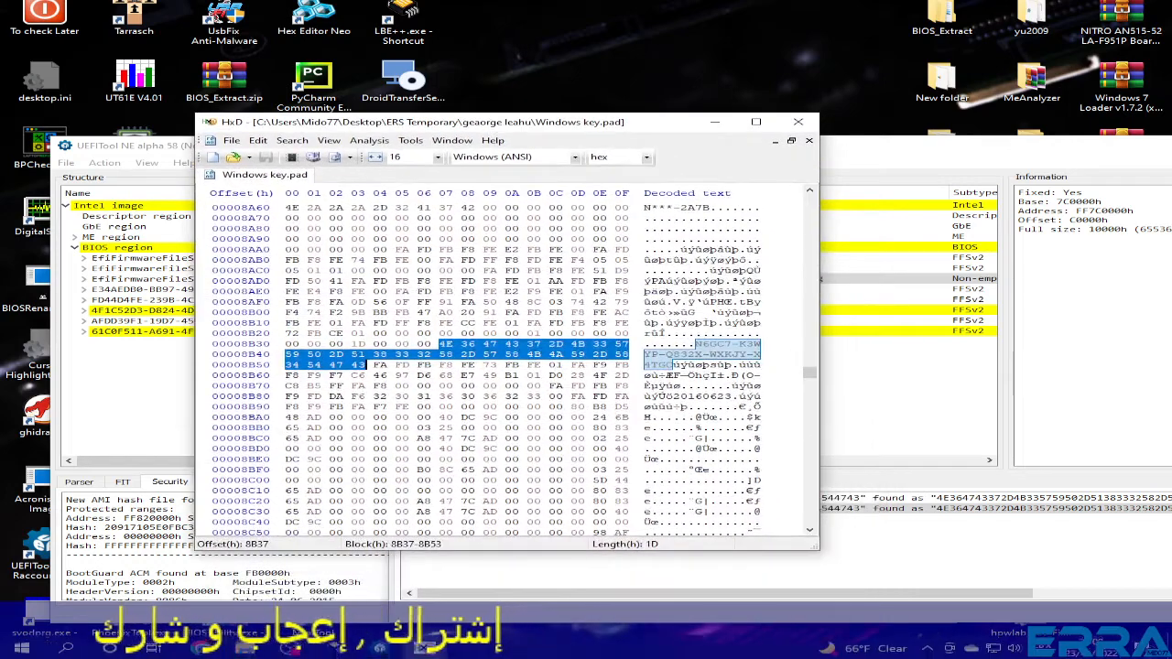
left_click(256, 652)
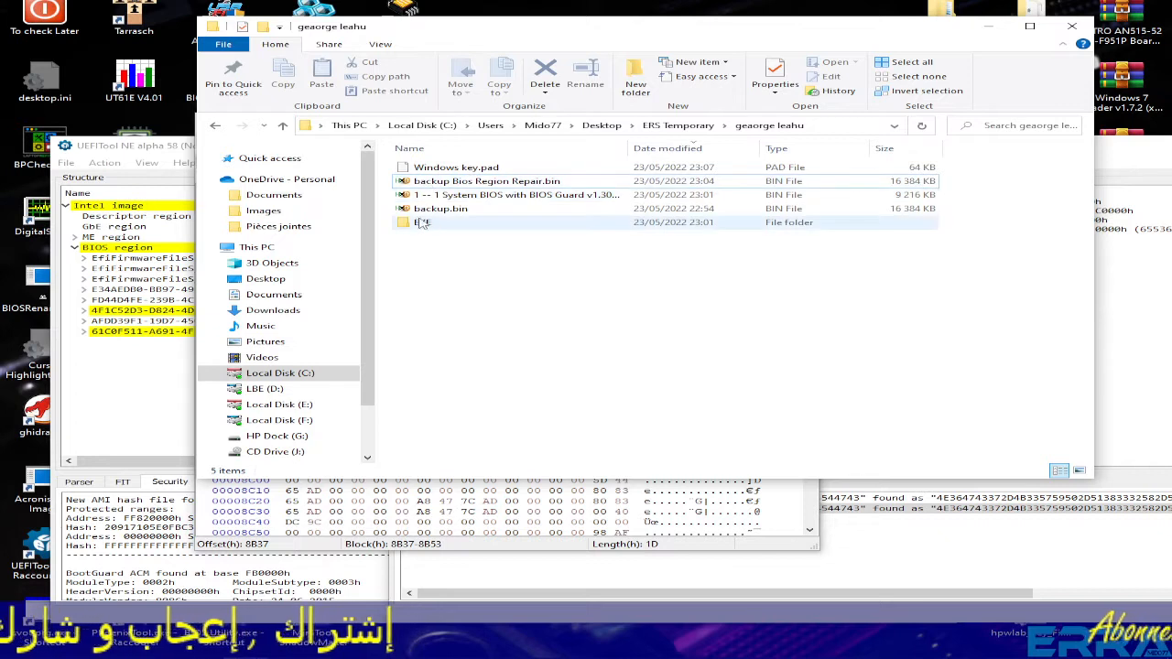
left_click_drag(418, 212, 641, 508)
left_click(434, 183)
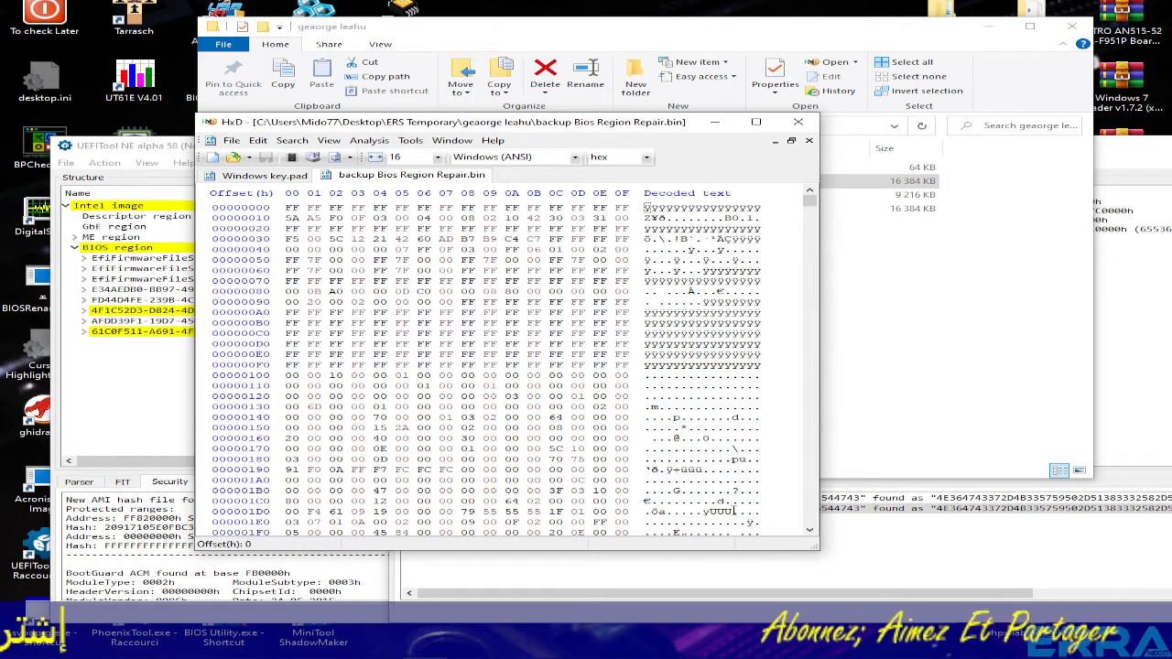
- Return to the Windows key.pad tab and move the BIOS backup folder to the right
left_click(270, 181)
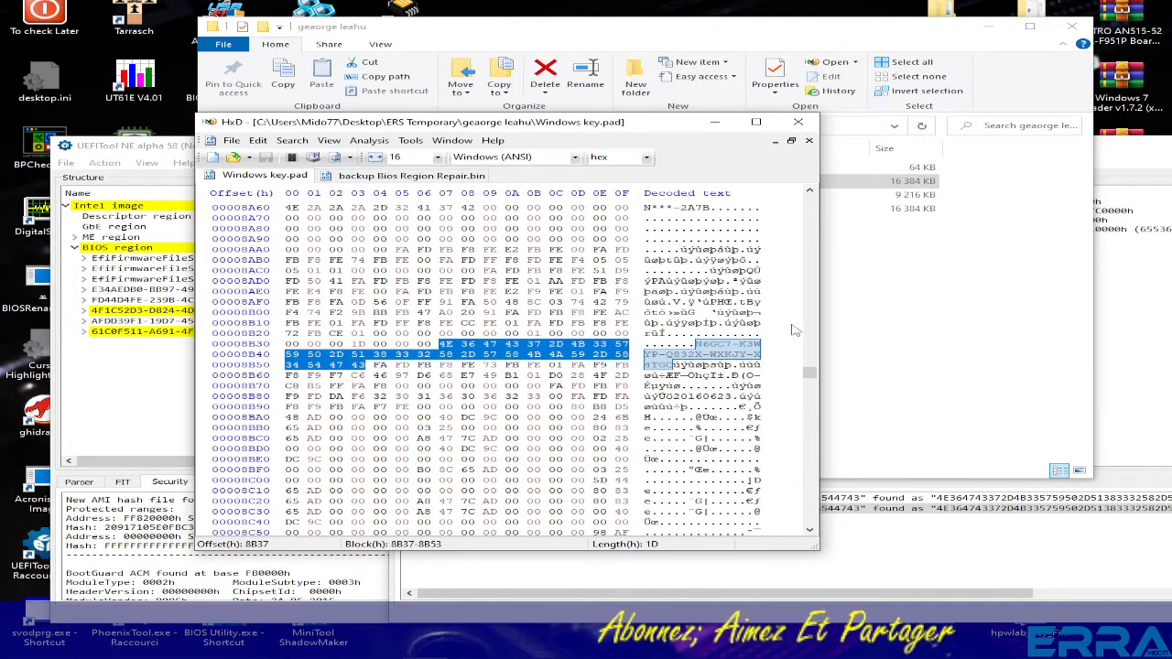
left_click(947, 328)
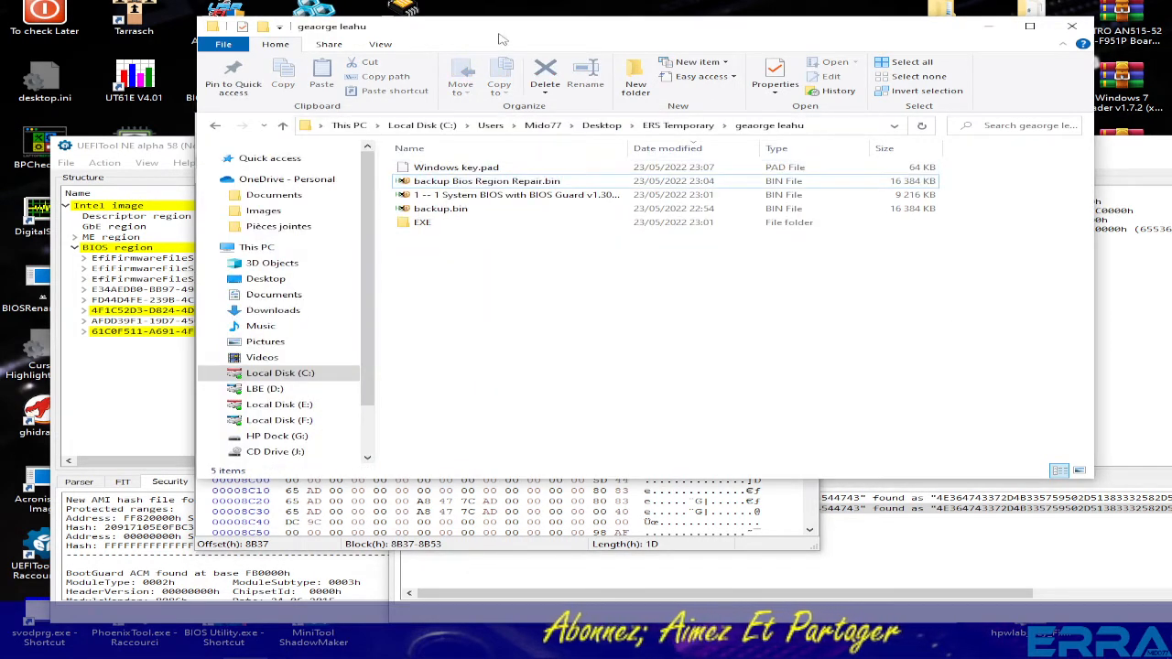
left_click_drag(497, 38, 702, 55)
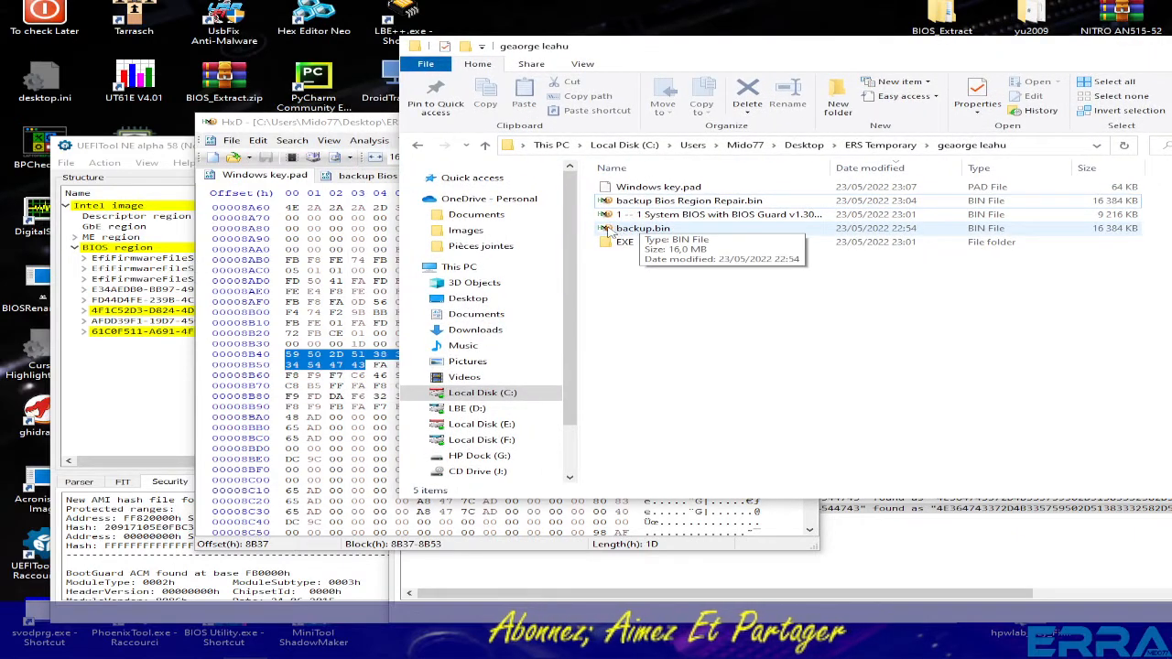
- Open backup.bin in HxD ahead of the repair file's tab and find the product key at 007C0AA0
left_click_drag(611, 230, 394, 291)
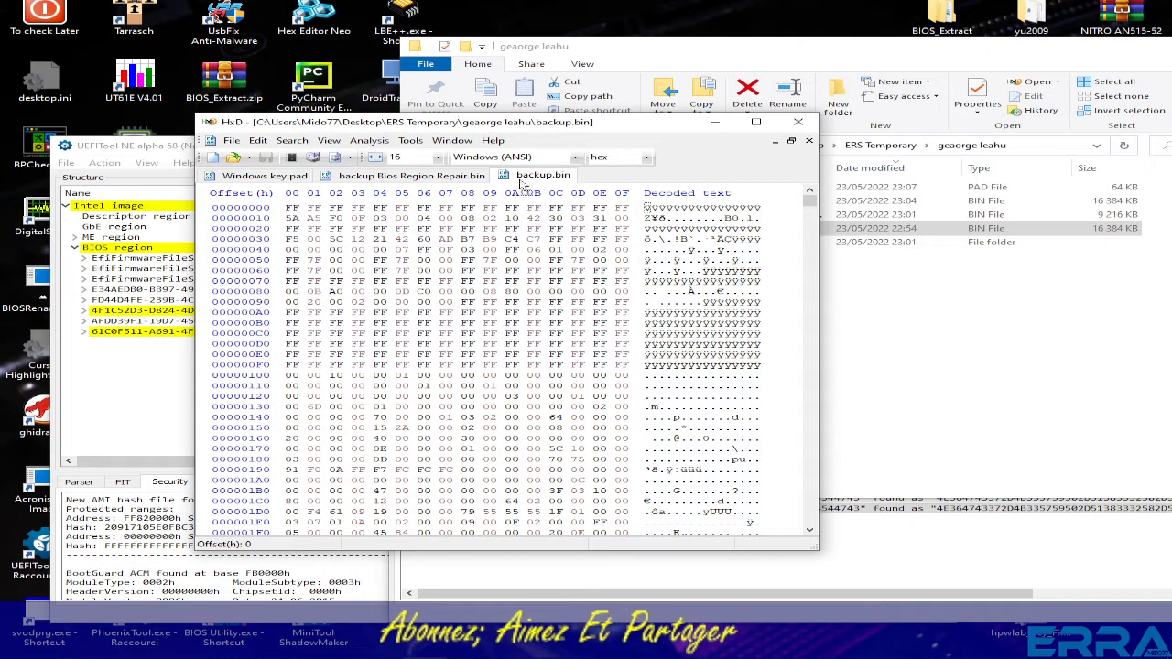
left_click_drag(405, 181, 377, 181)
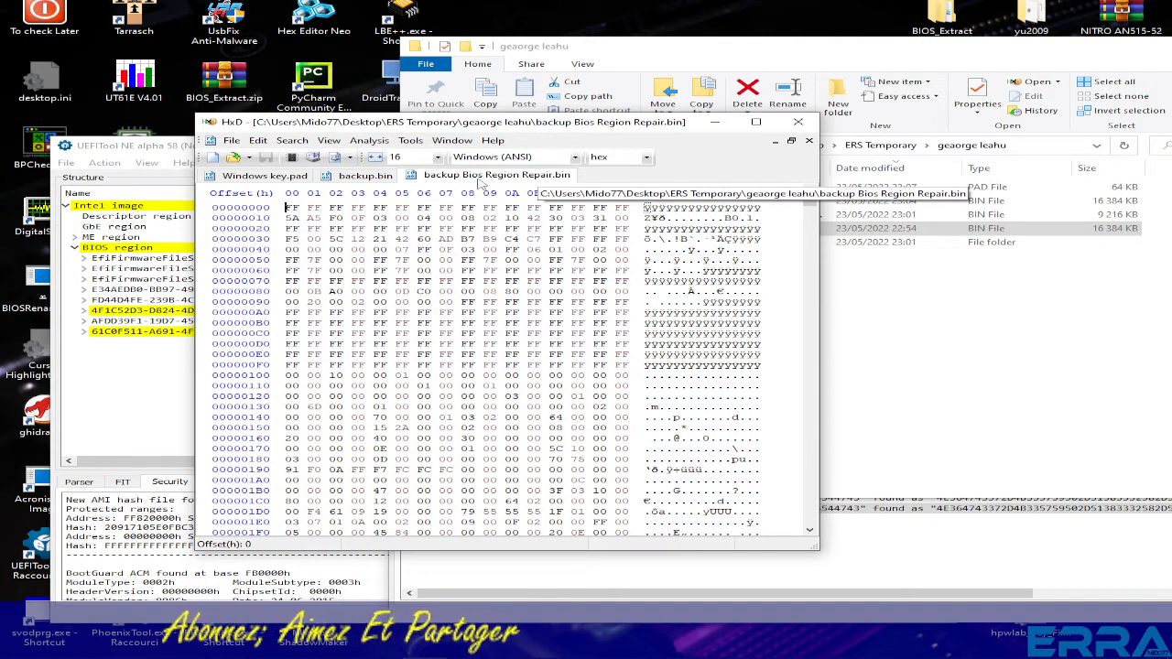
left_click(363, 179)
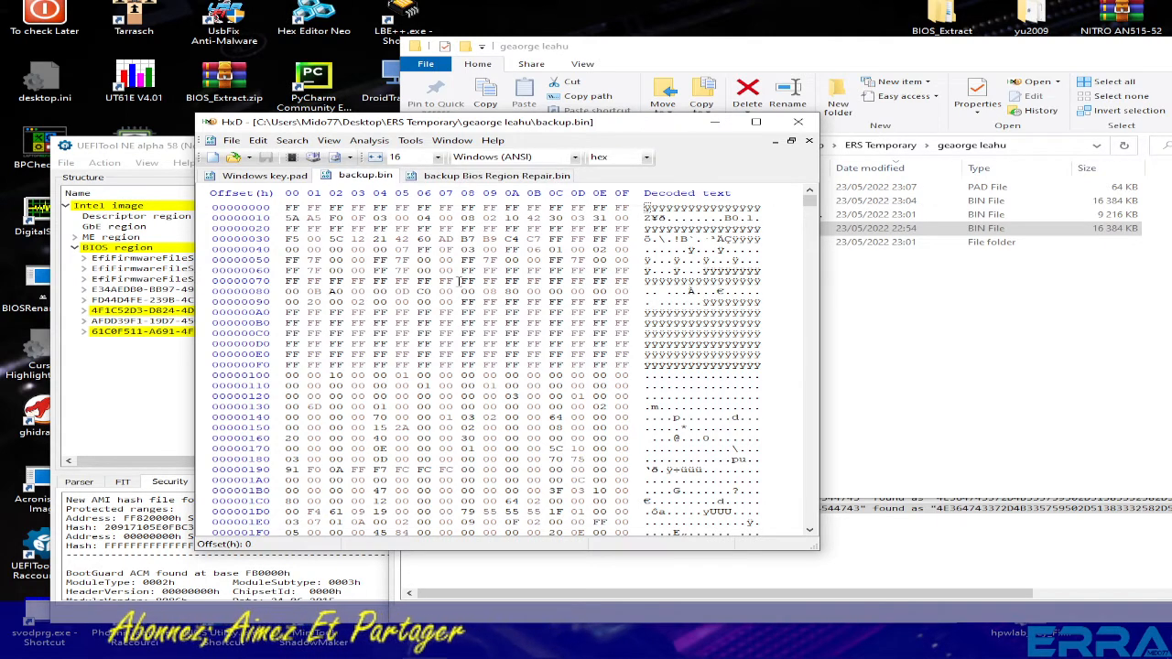
key("ctrl+f")
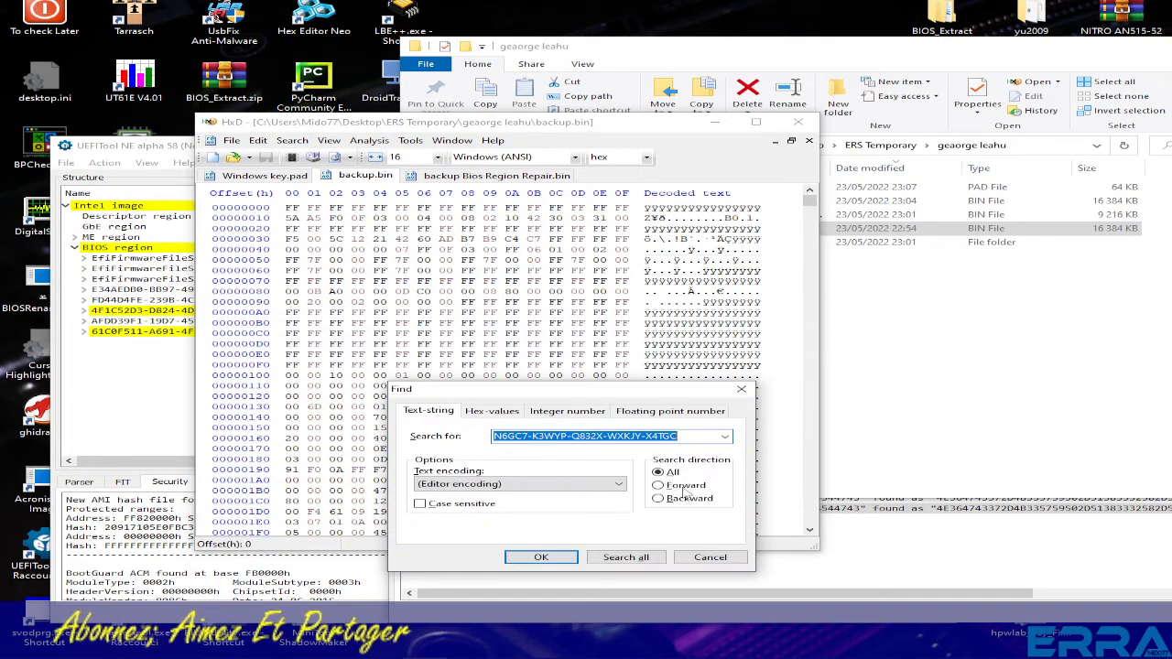
left_click(541, 558)
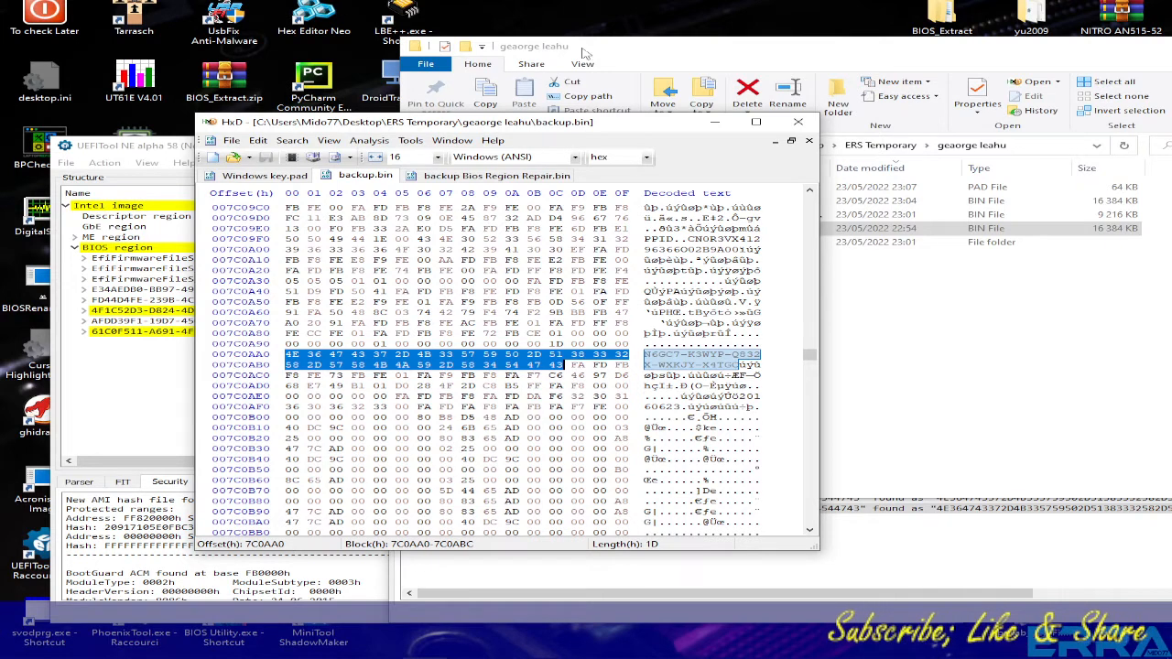
- Create a new text document on the desktop and open it in Notepad
right_click(625, 10)
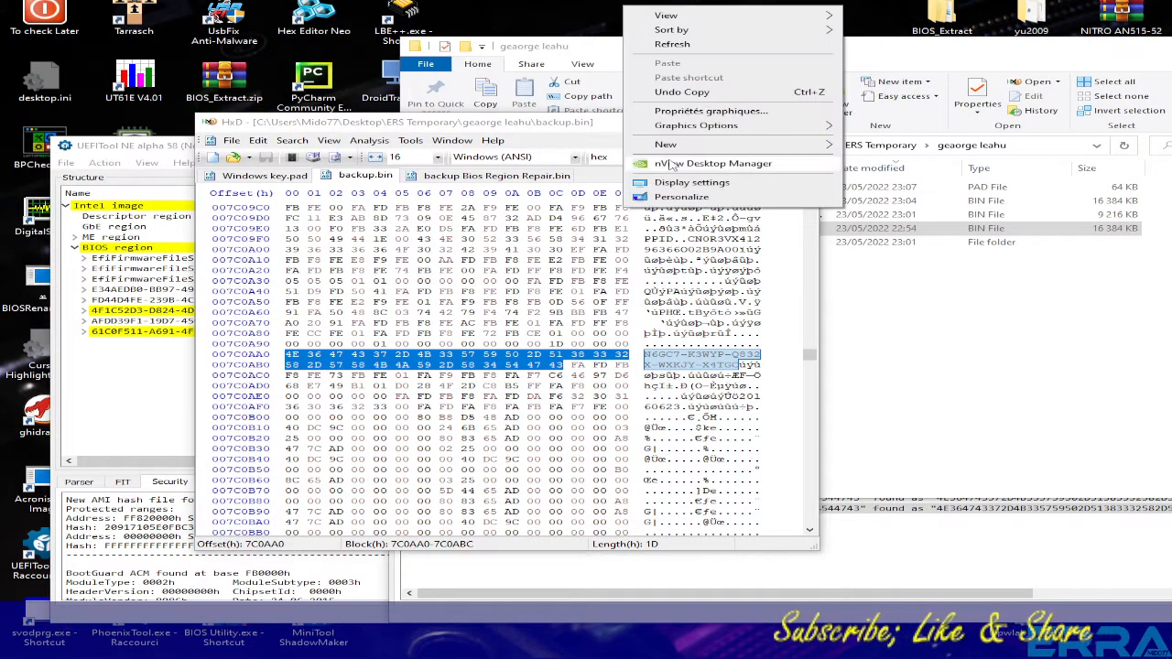
mouse_move(679, 149)
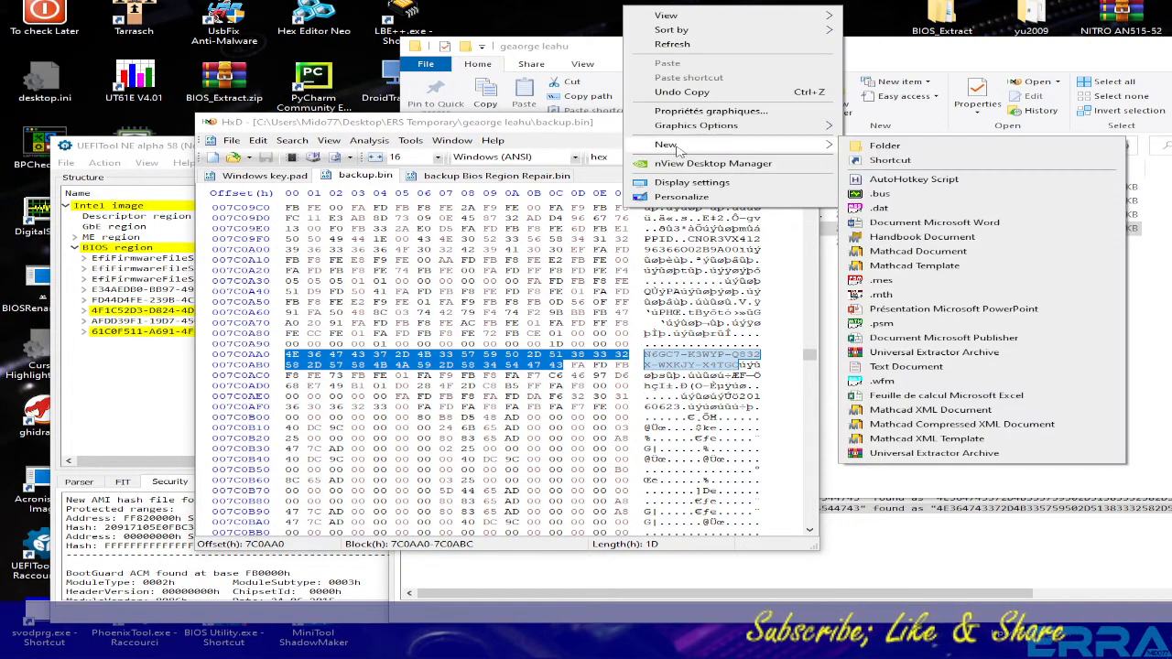
left_click(905, 366)
key("Return")
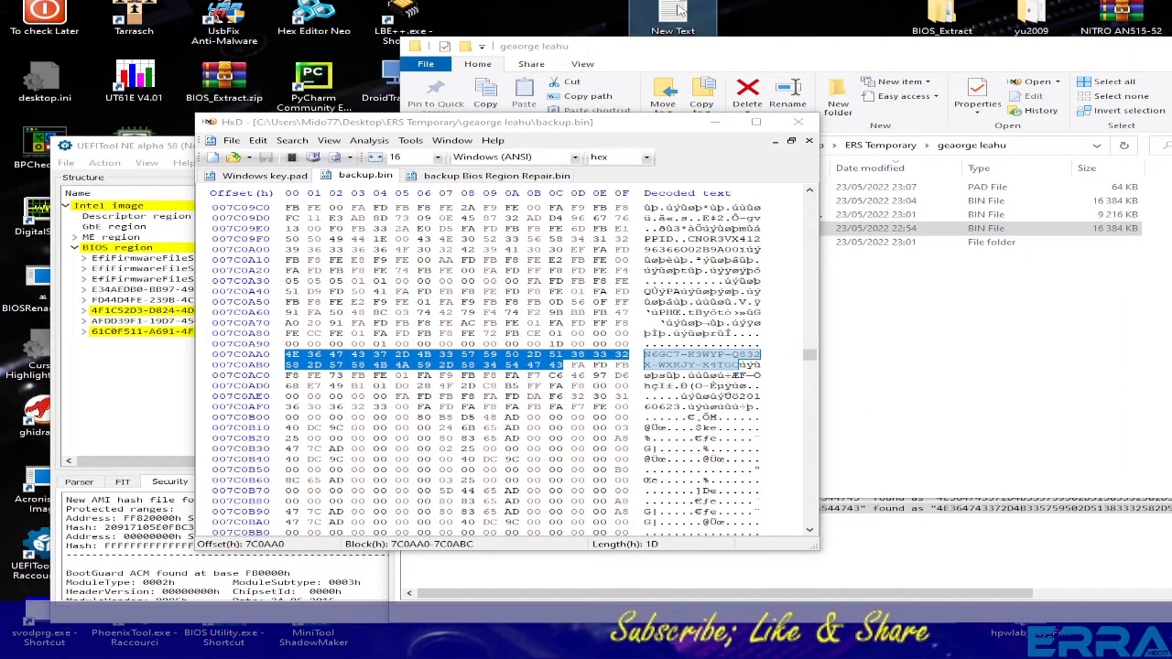
double_click(677, 9)
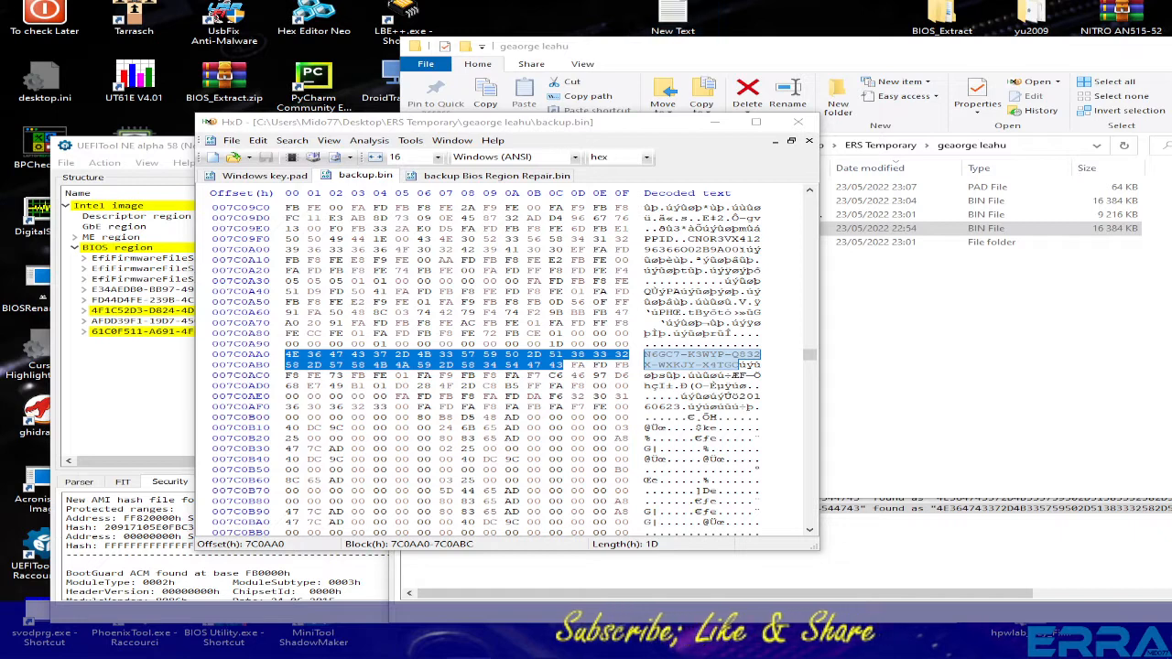
- Place Notepad beside HxD's data, type the offset 7C0AA0, and return to HxD
left_click_drag(846, 108, 779, 114)
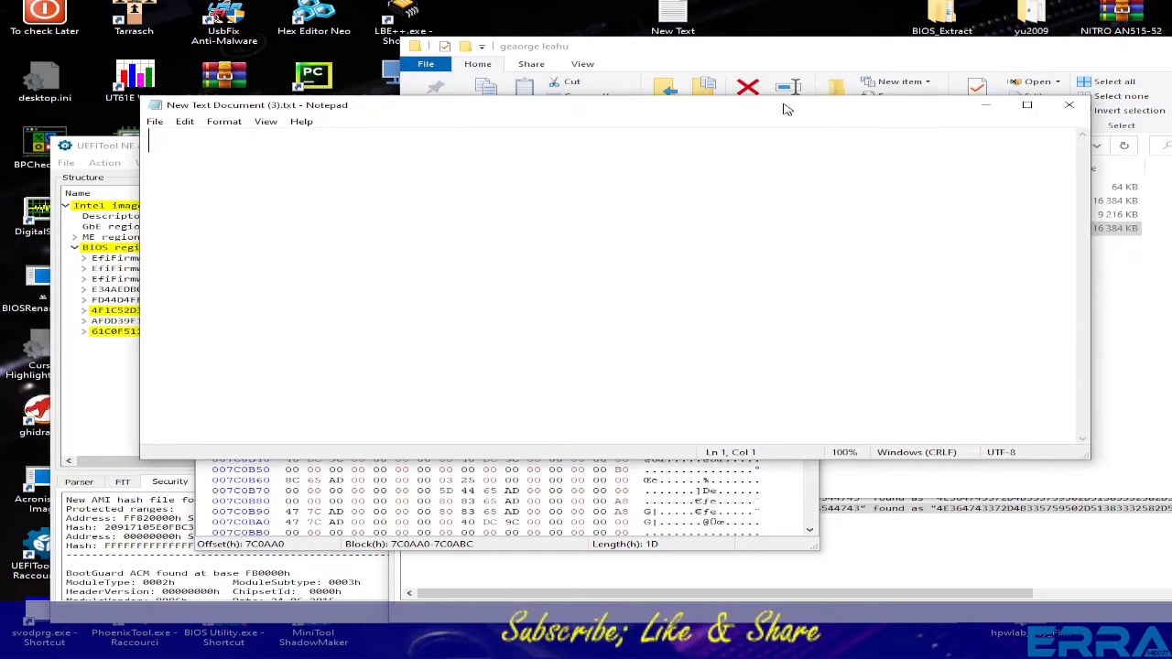
left_click_drag(1089, 213, 465, 213)
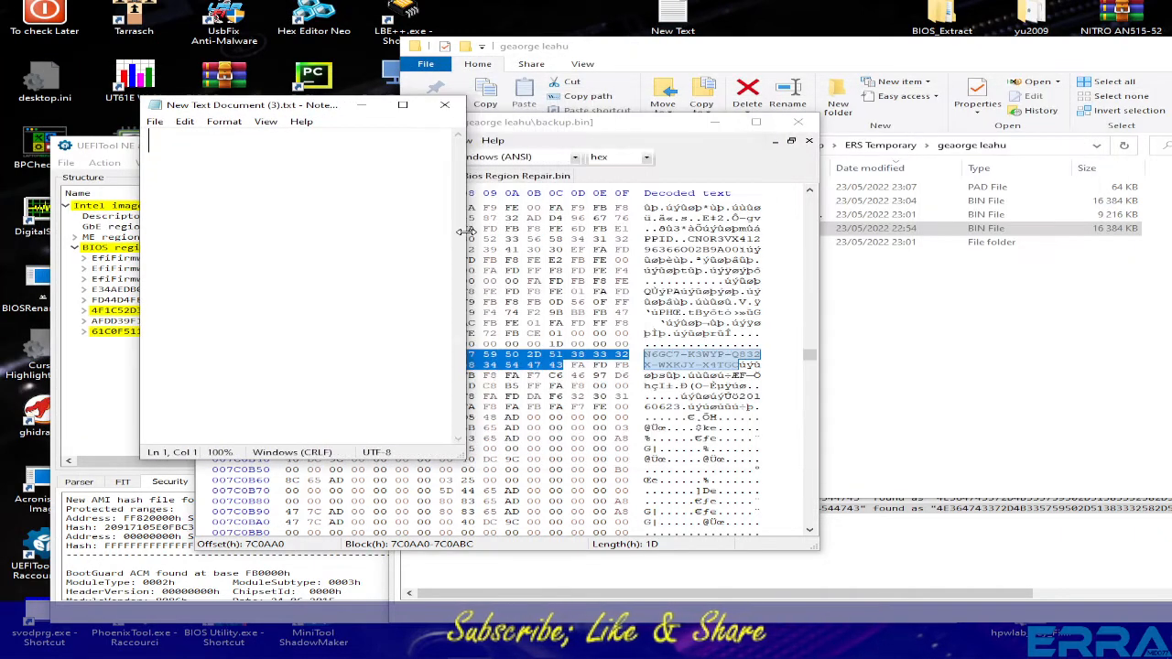
left_click_drag(289, 108, 815, 120)
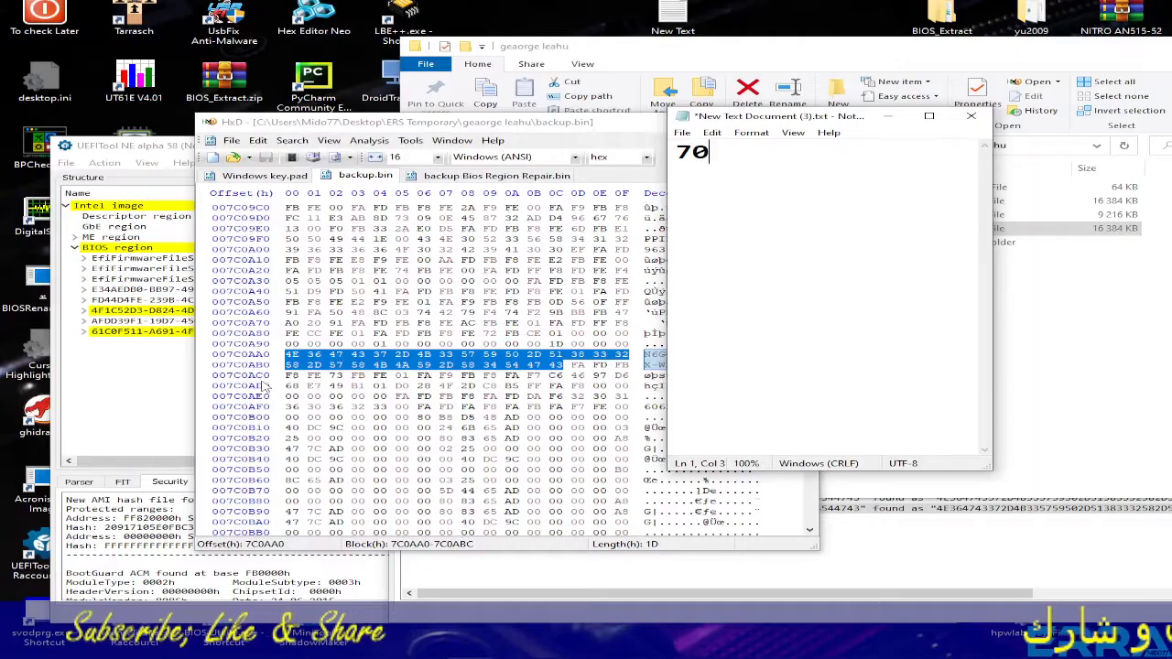
key("BackSpace")
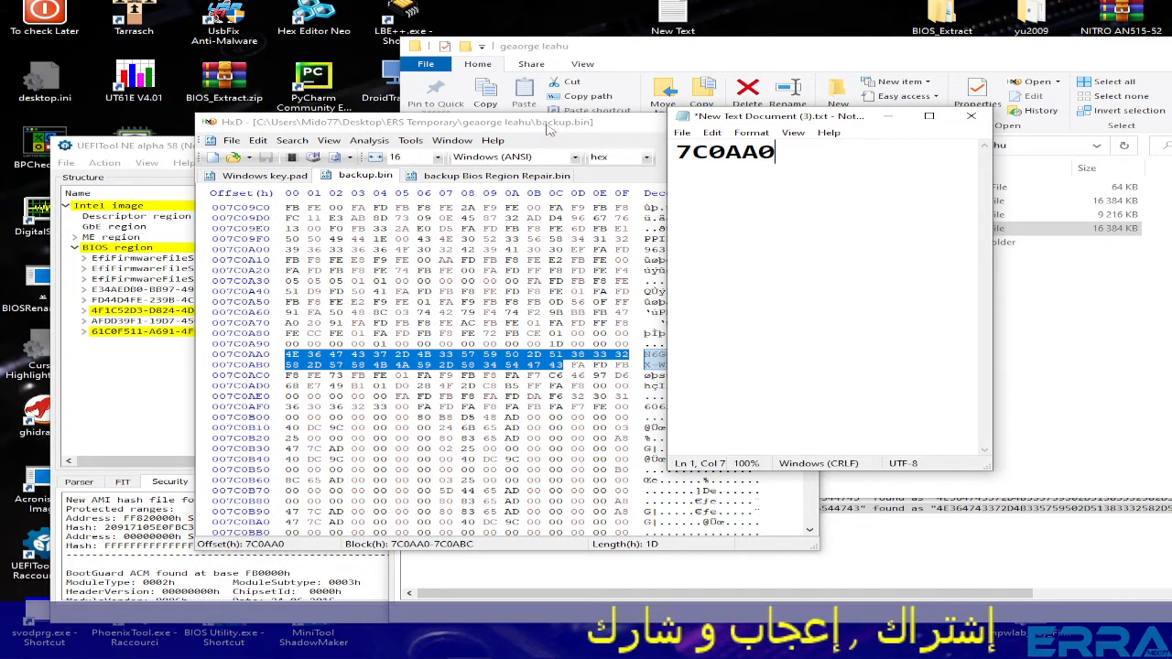
left_click(482, 124)
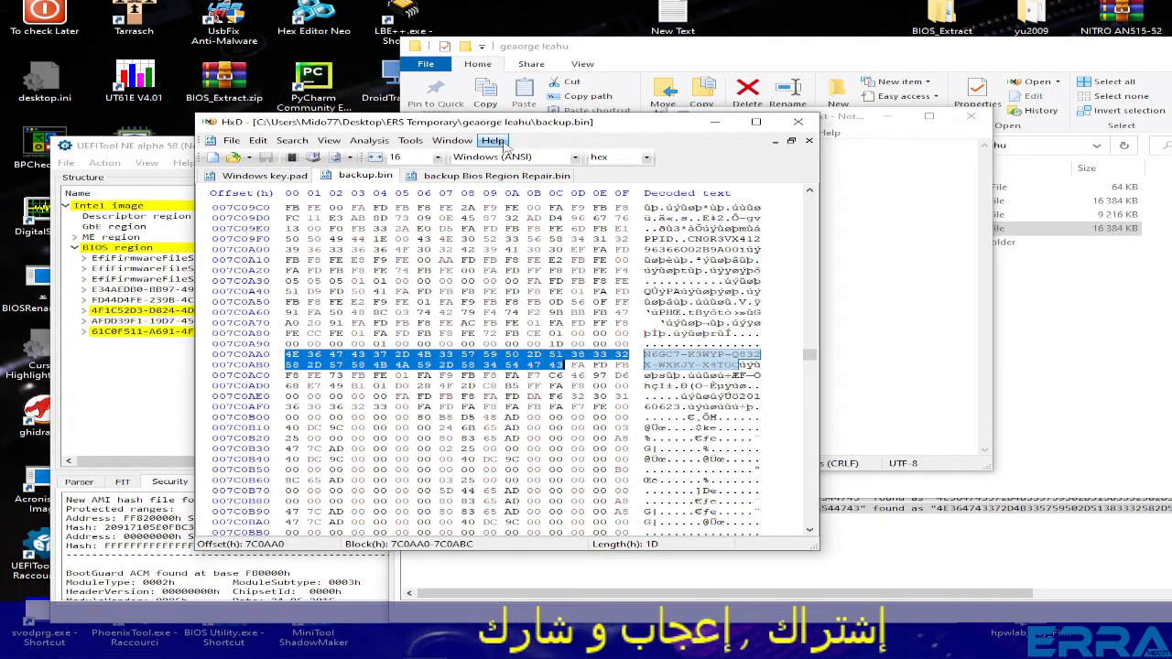
- Find the next product key copy in backup.bin at 7C8B37 and scroll through the surrounding data
key("F3")
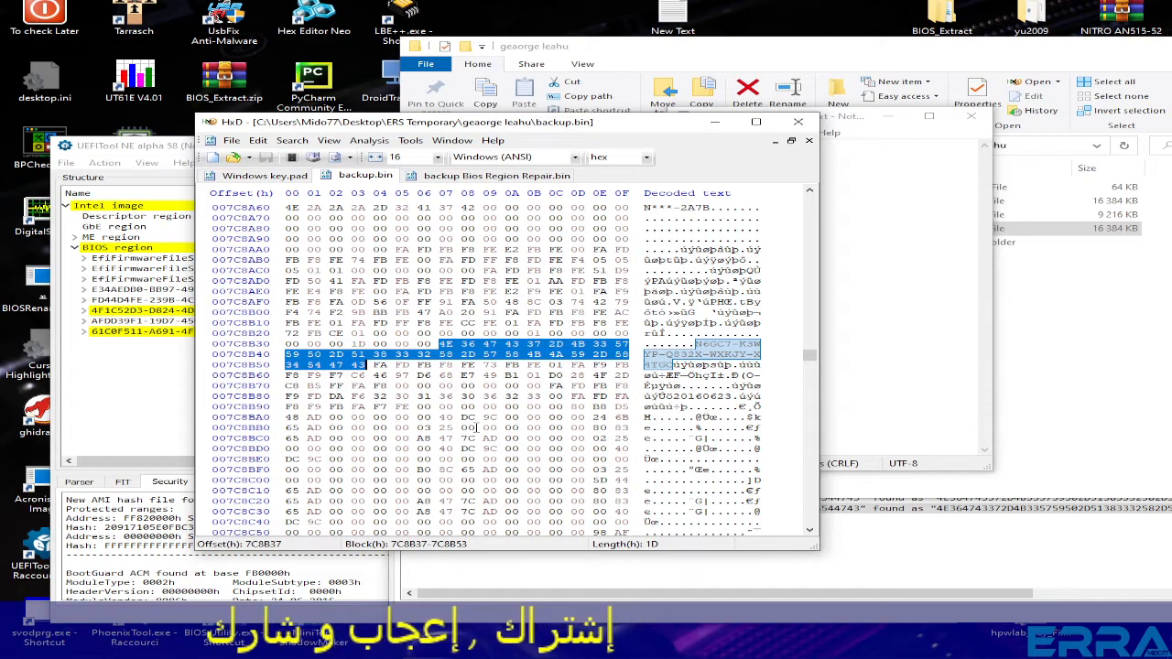
scroll(475, 428, "down", 13)
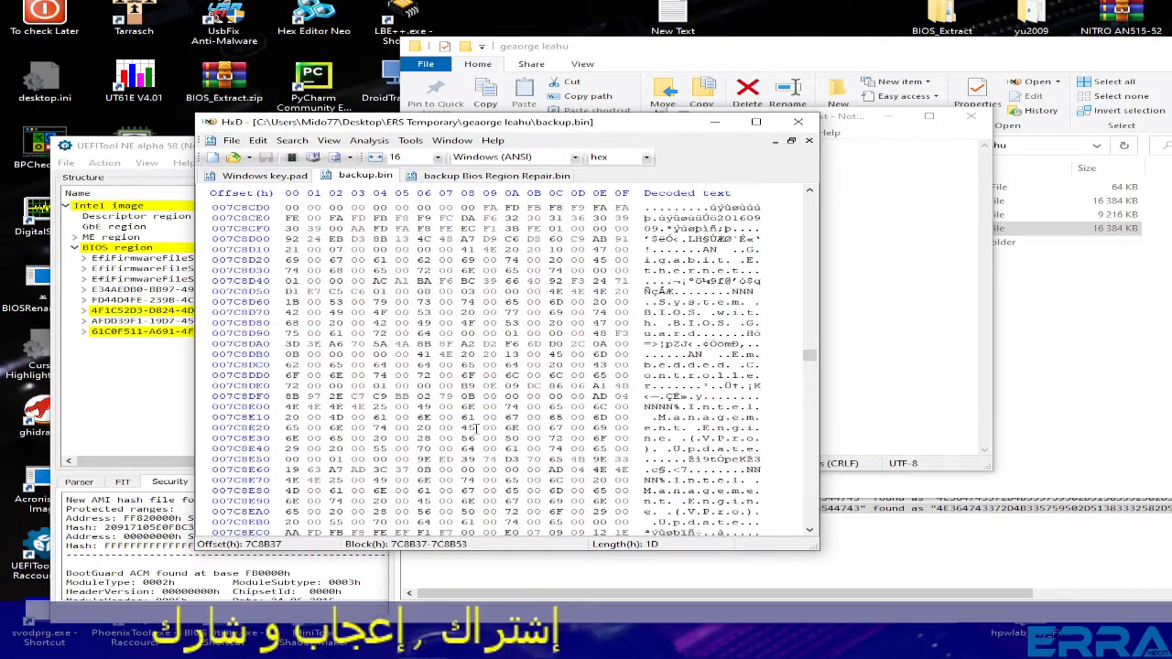
scroll(475, 428, "down", 20)
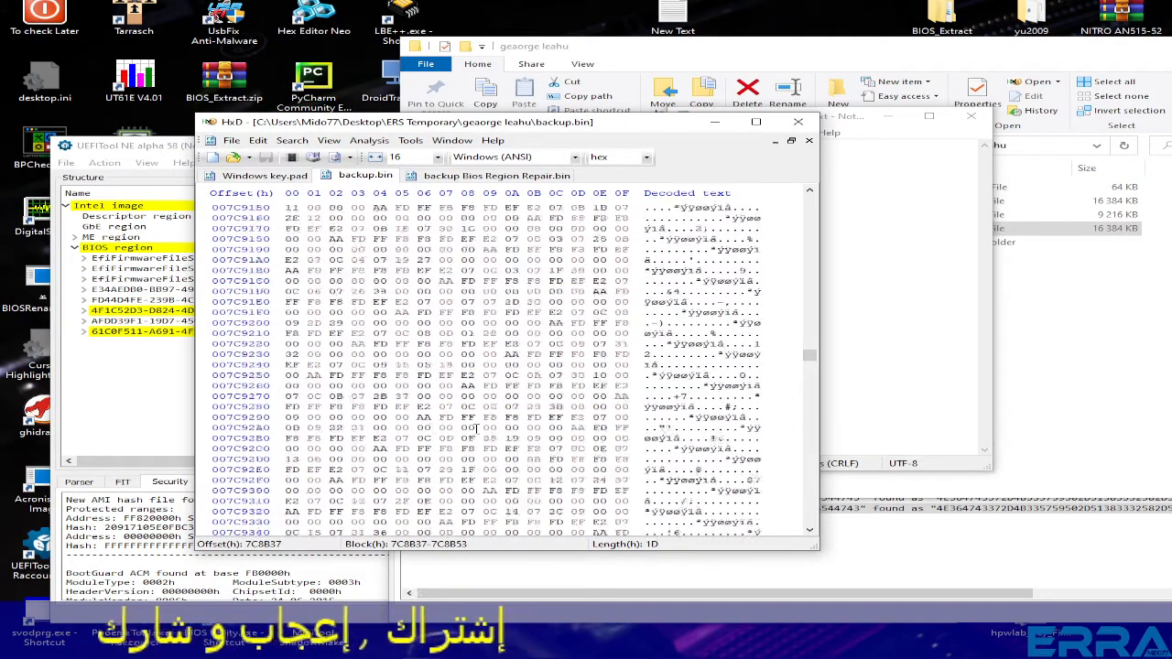
scroll(475, 428, "down", 20)
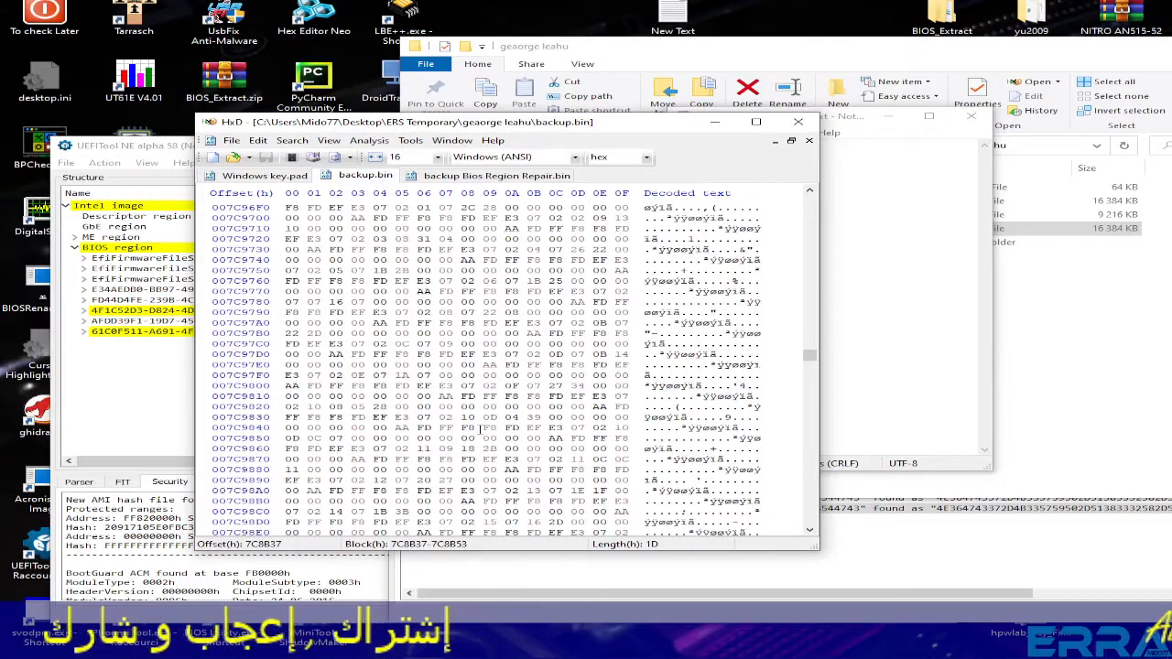
scroll(479, 428, "down", 20)
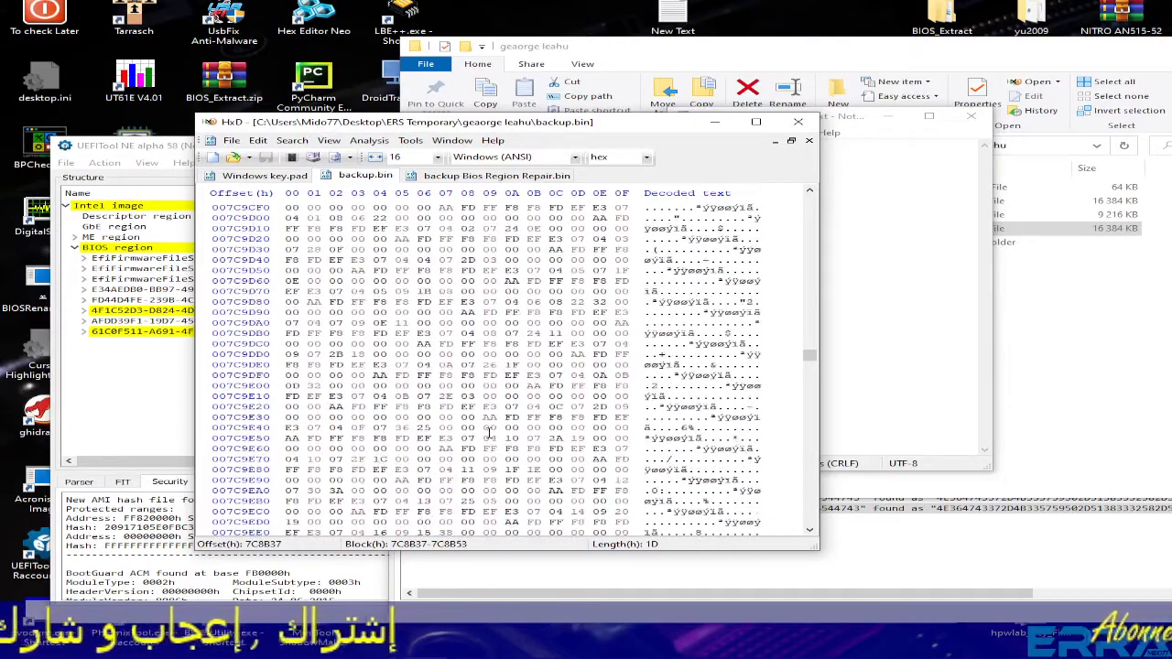
scroll(488, 433, "down", 5)
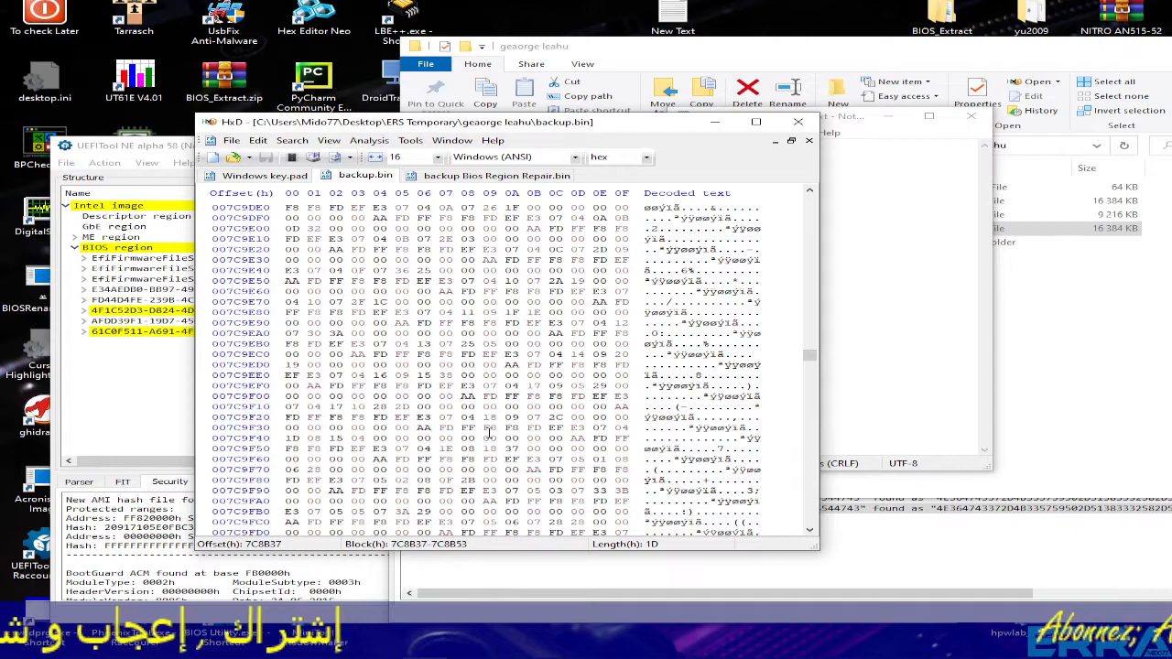
scroll(488, 433, "up", 6)
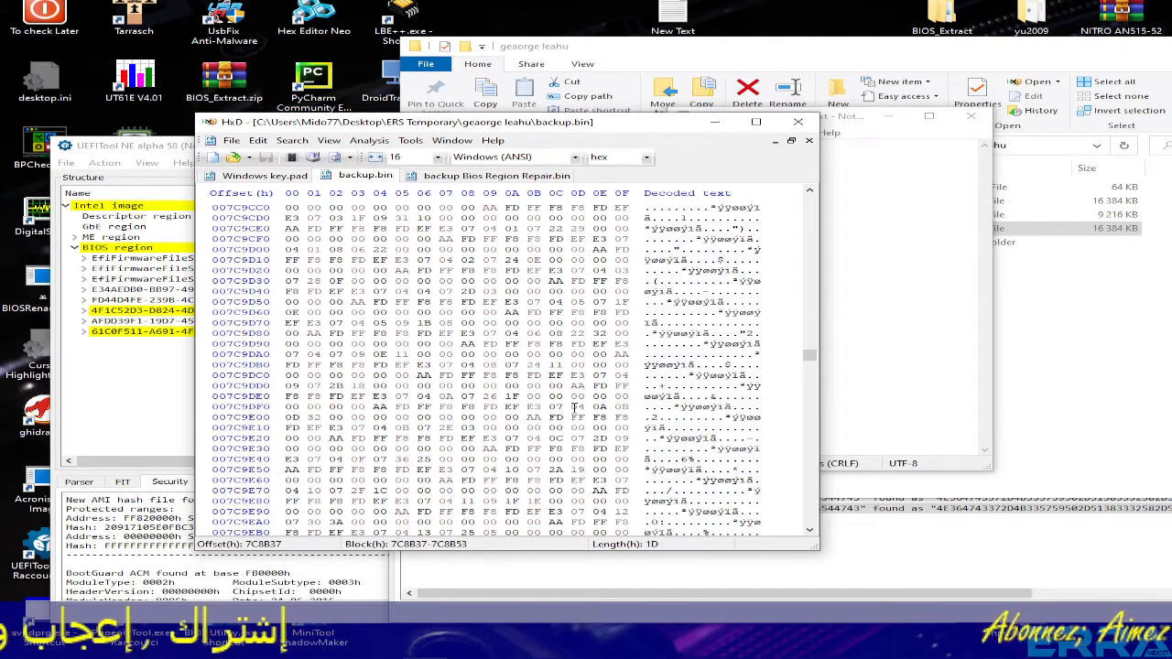
scroll(575, 407, "up", 20)
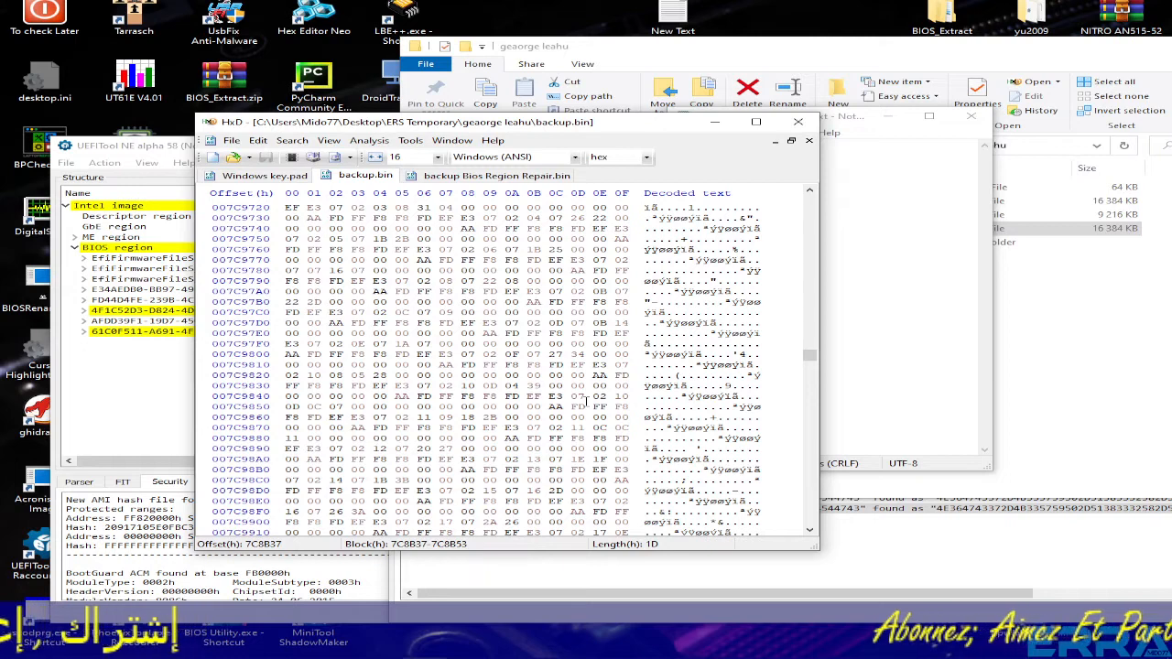
- Return to the 7C0AA0 match and select that offset in the Notepad note
key("F3")
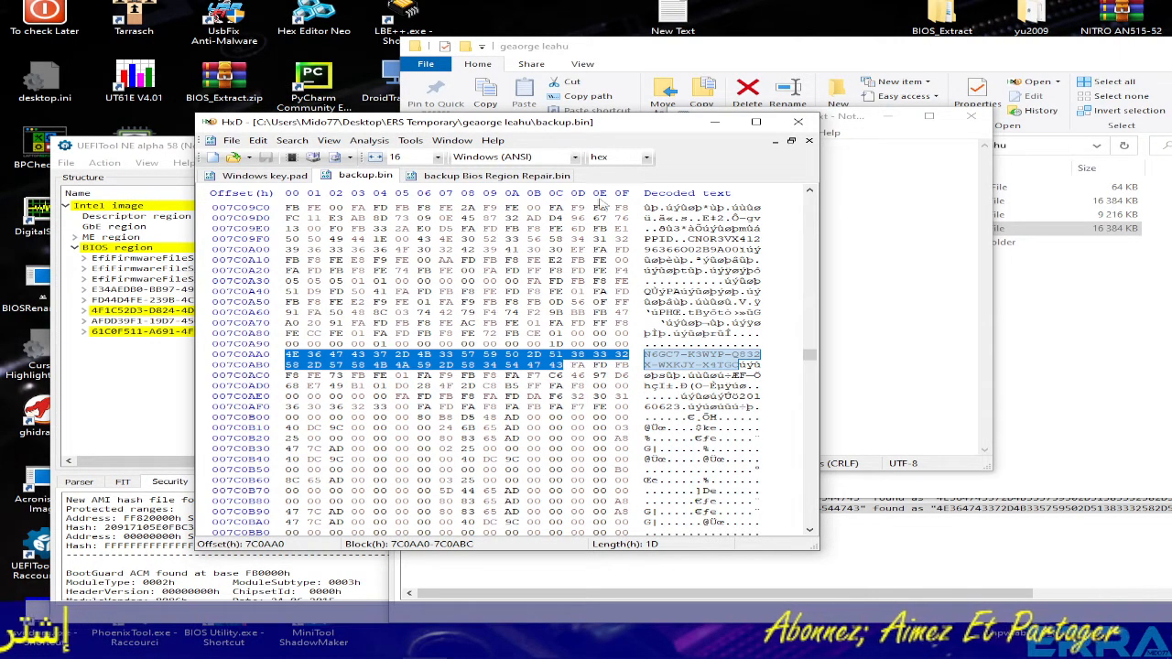
left_click(911, 246)
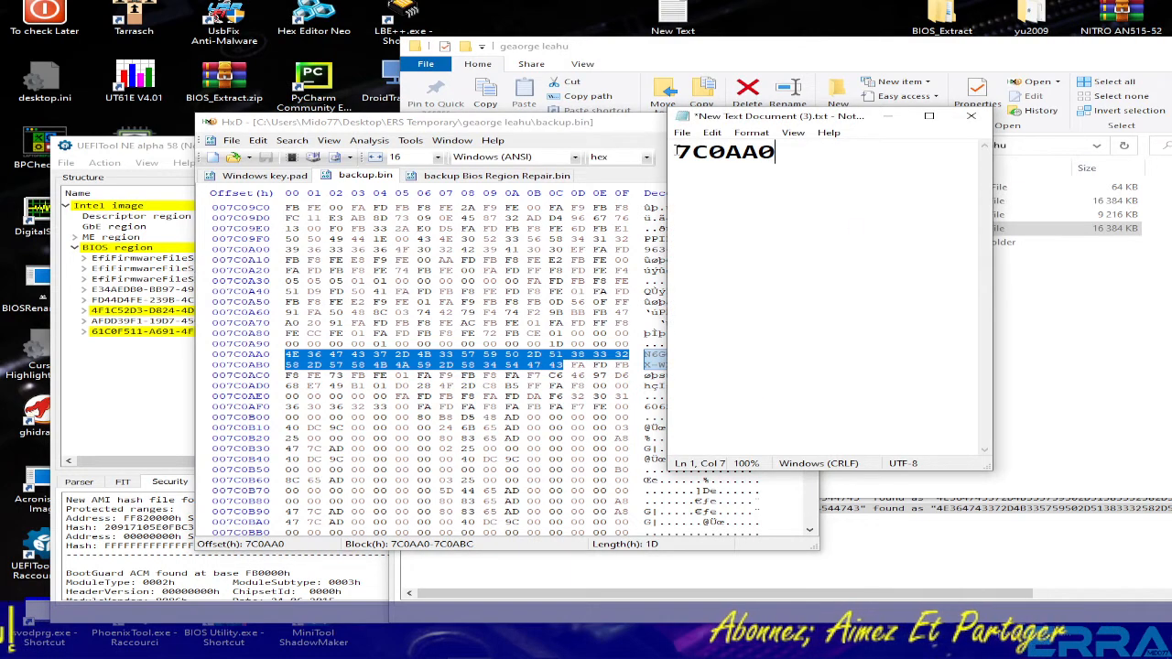
left_click_drag(676, 152, 786, 158)
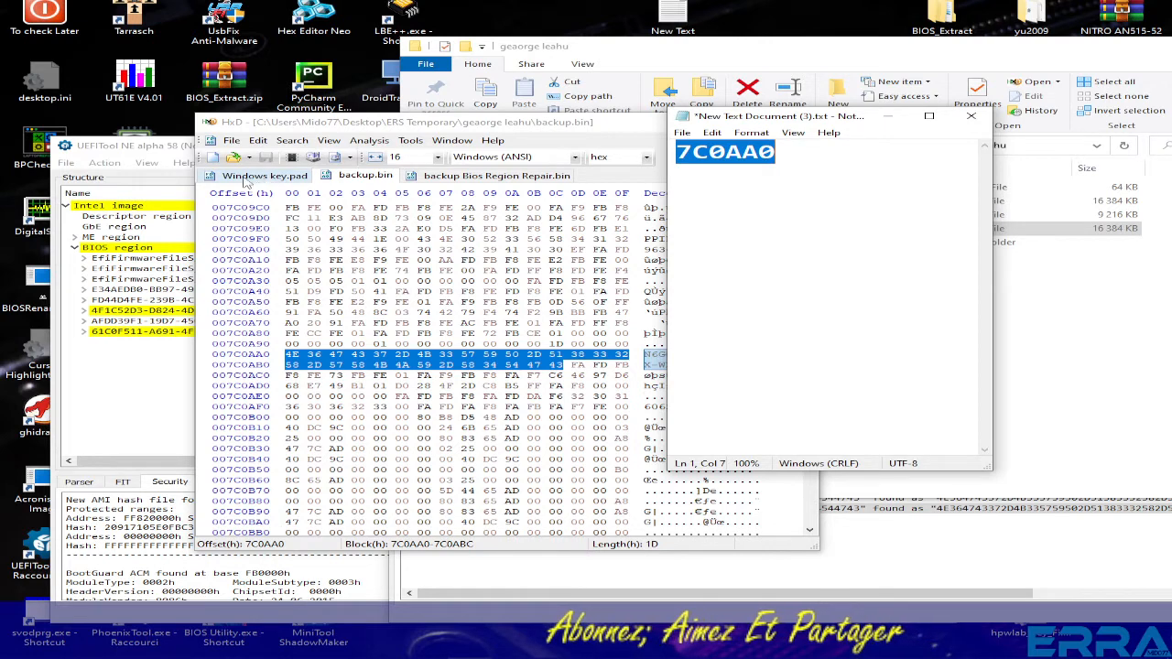
- Switch to Windows key.pad and scroll through its data from the start
left_click(261, 175)
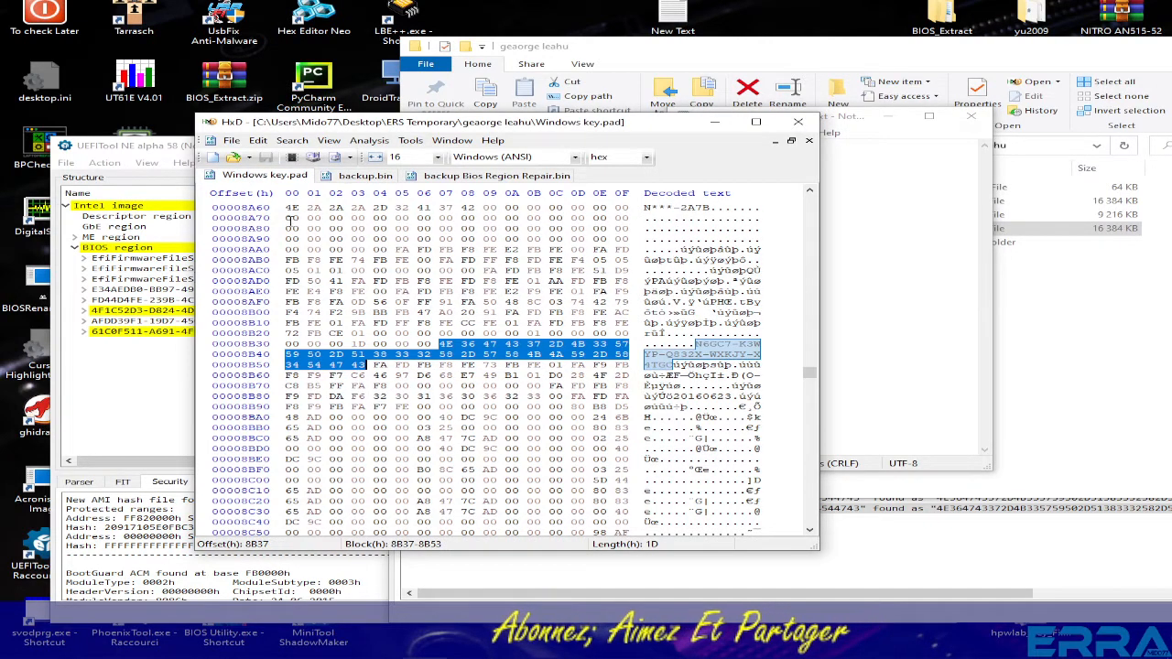
scroll(419, 372, "up", 11)
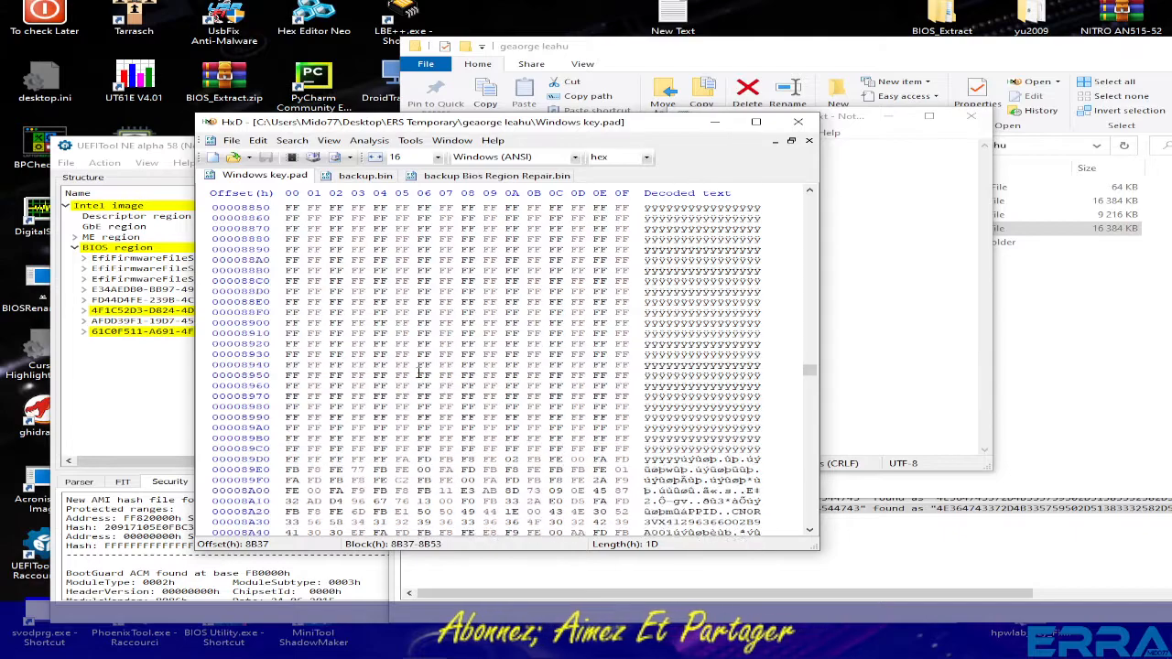
scroll(419, 373, "up", 16)
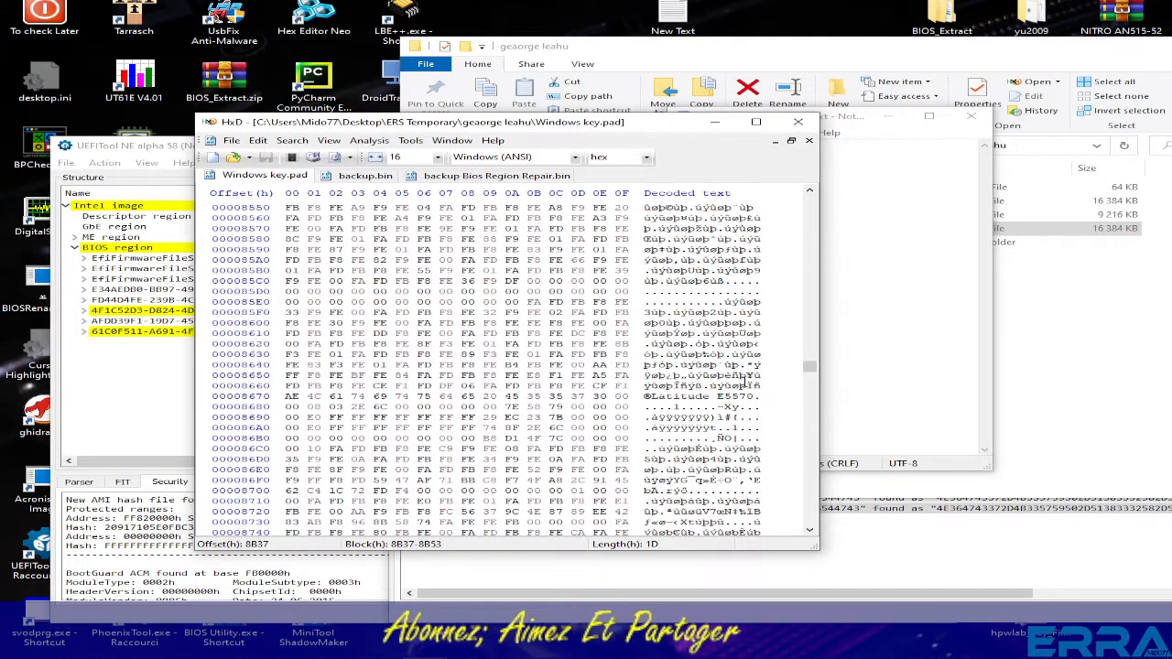
left_click_drag(810, 367, 810, 194)
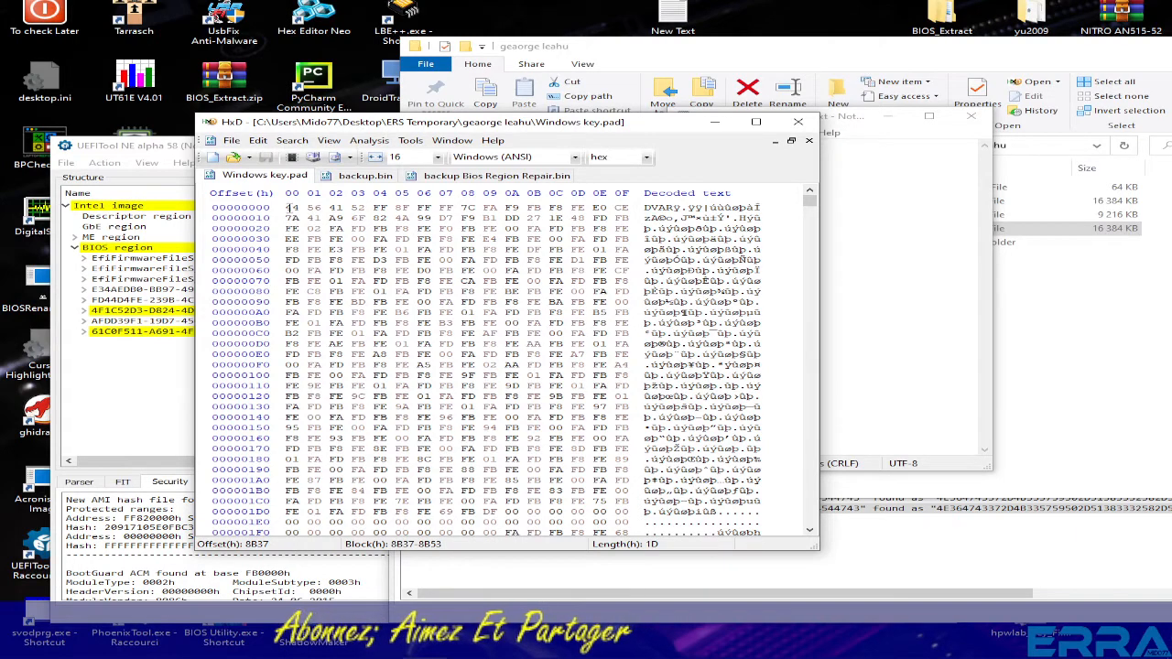
scroll(449, 315, "down", 5)
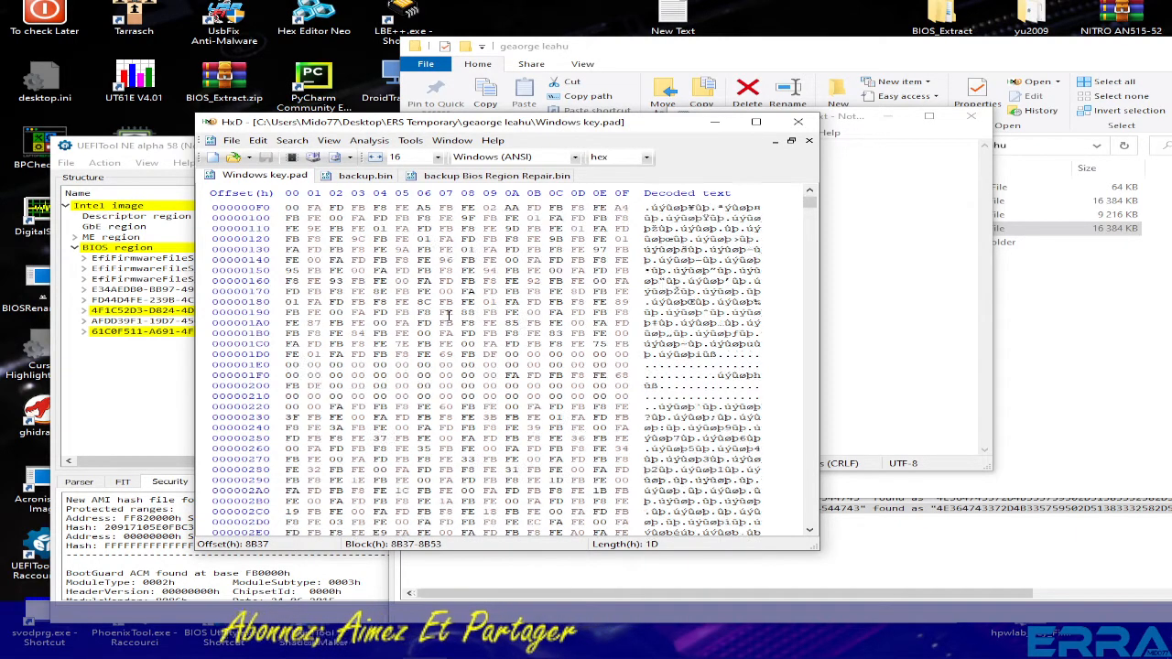
scroll(449, 315, "down", 20)
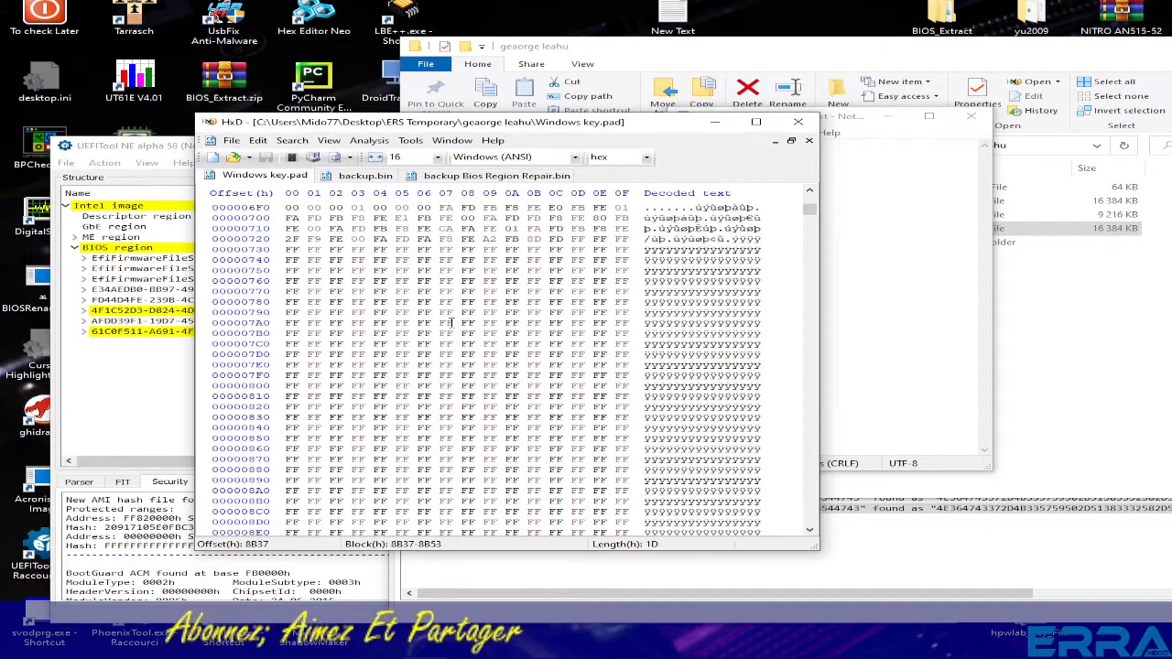
scroll(450, 322, "up", 20)
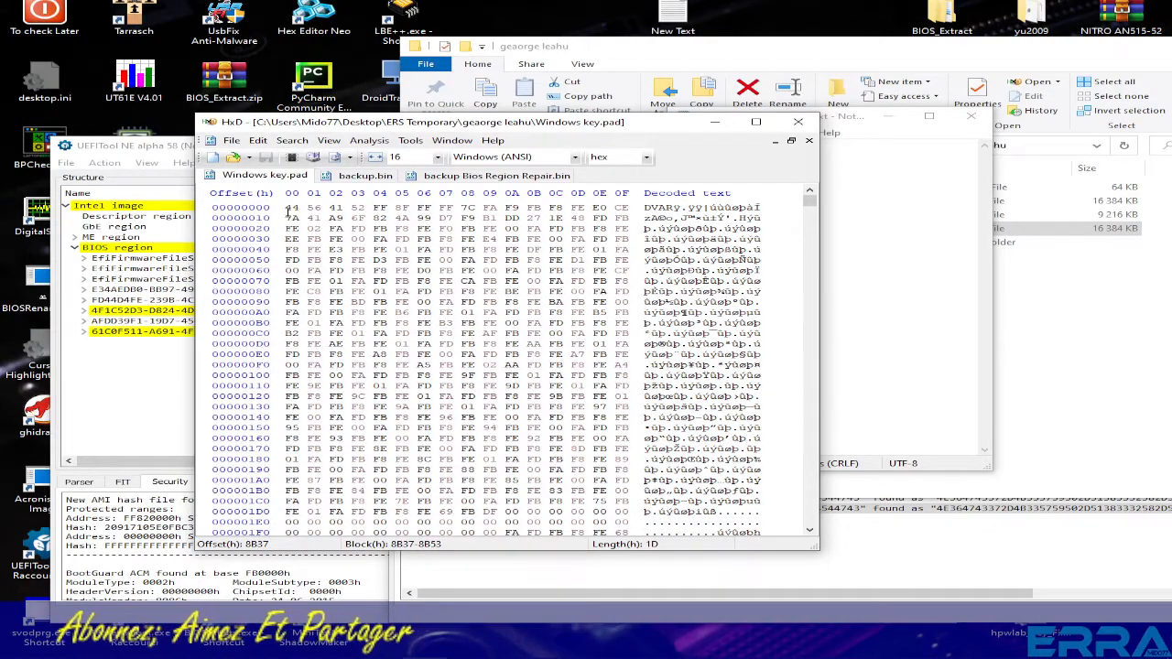
- Select all 64 KB of Windows key.pad, then switch to backup Bios Region Repair.bin
left_click_drag(287, 211, 441, 325)
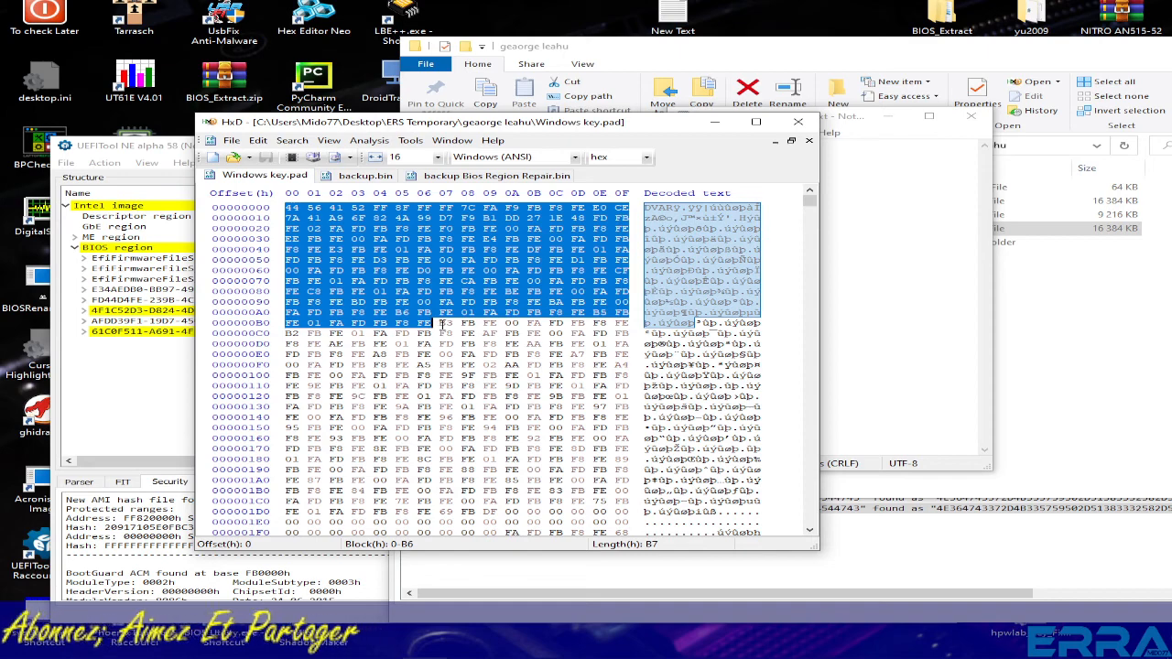
key("ctrl+a")
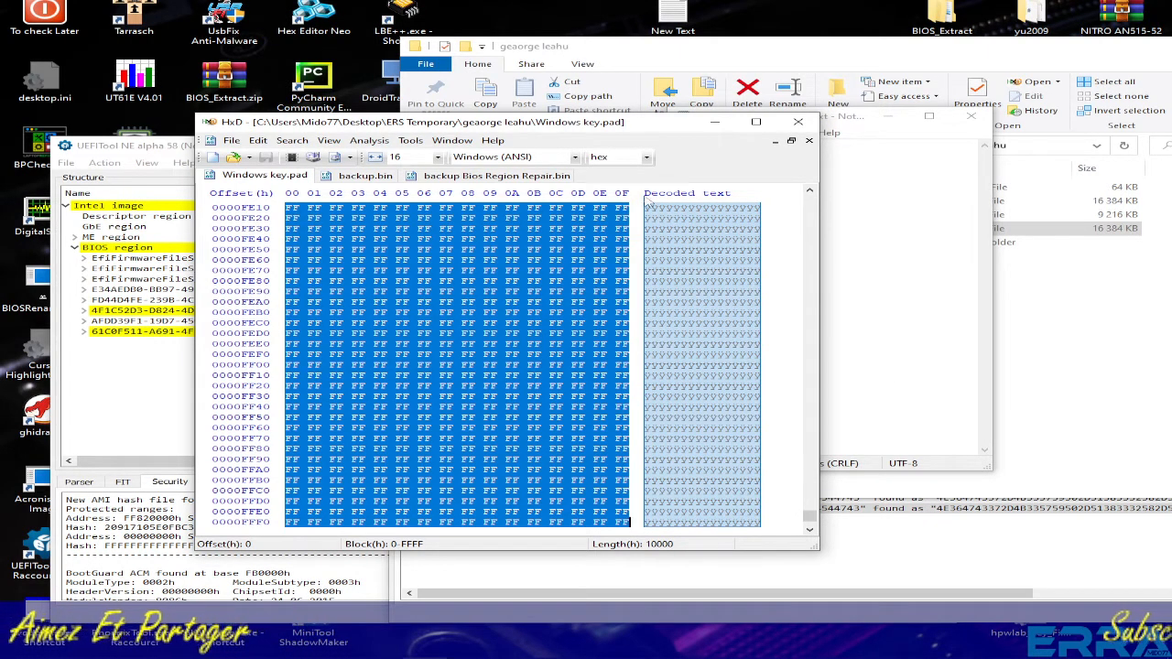
left_click(492, 180)
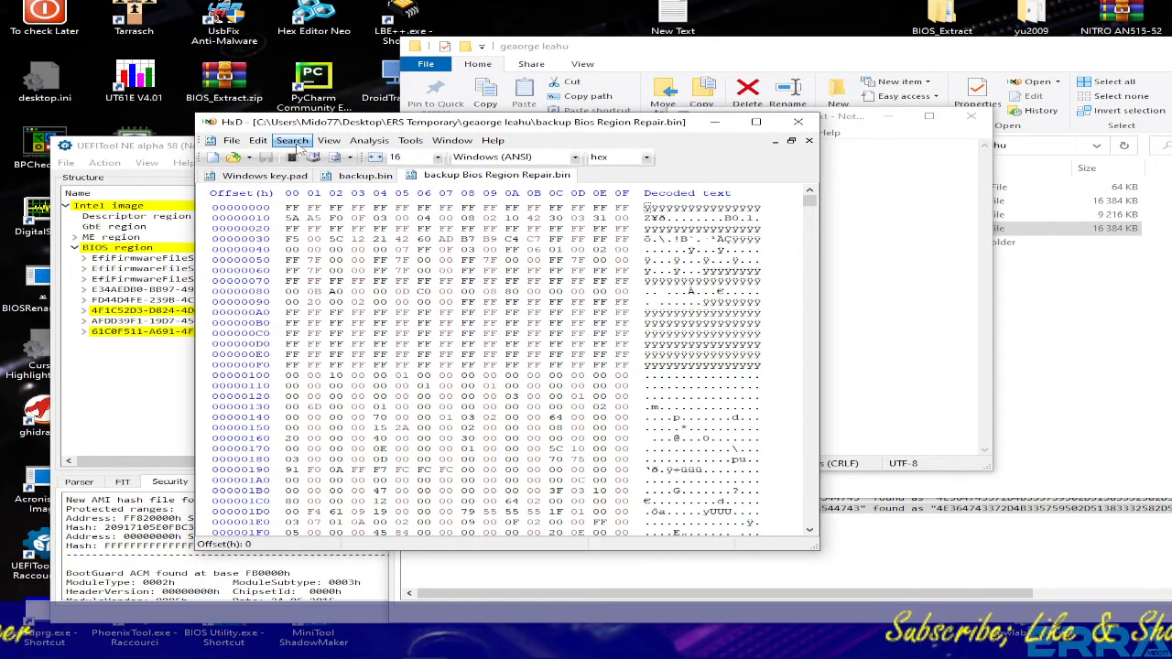
- In backup.bin, select bytes 7C09A0 to 7C0A06 to find where the key's block begins
left_click(364, 175)
scroll(357, 400, "up", 6)
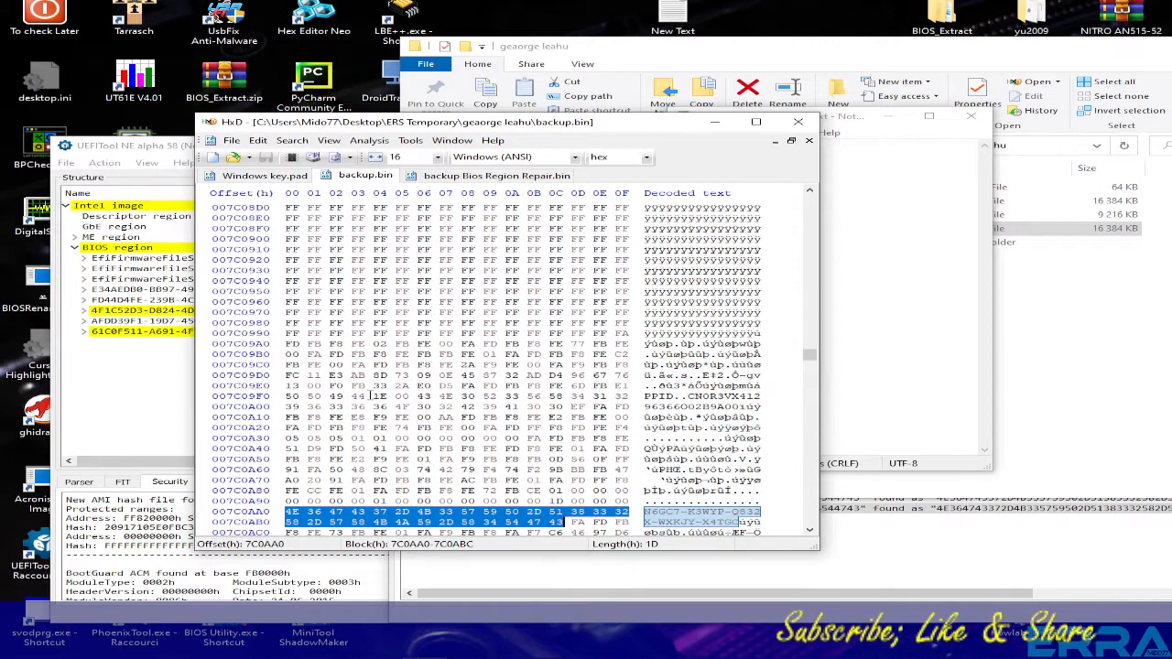
scroll(504, 404, "down", 4)
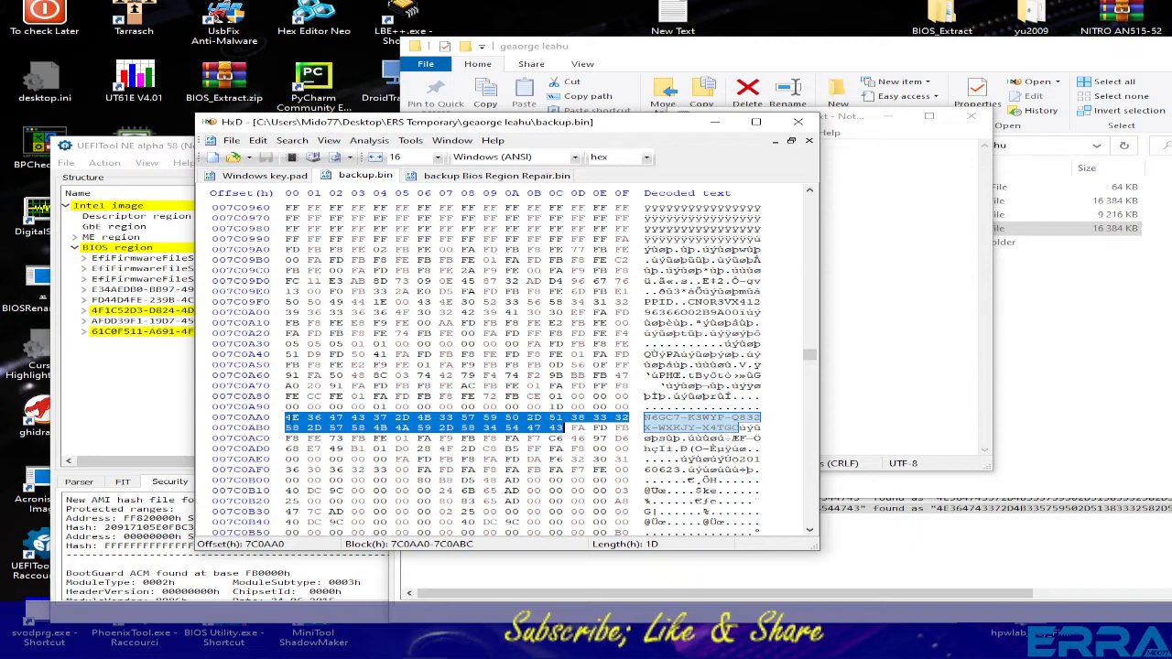
scroll(314, 316, "up", 2)
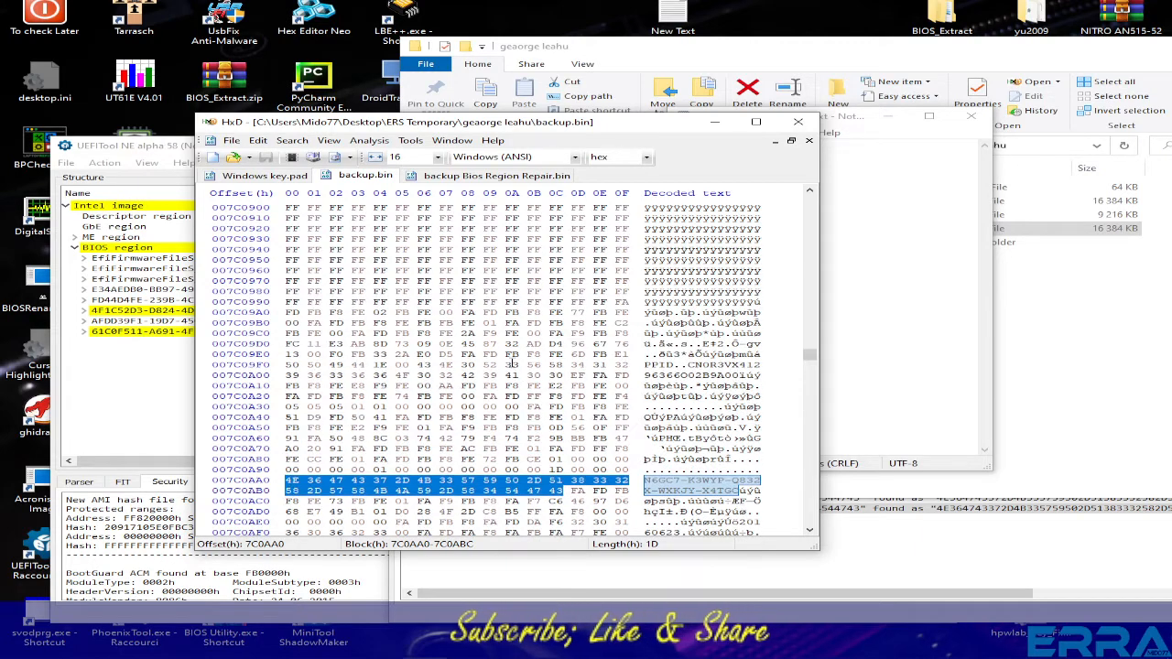
left_click_drag(302, 313, 438, 376)
scroll(352, 406, "down", 3)
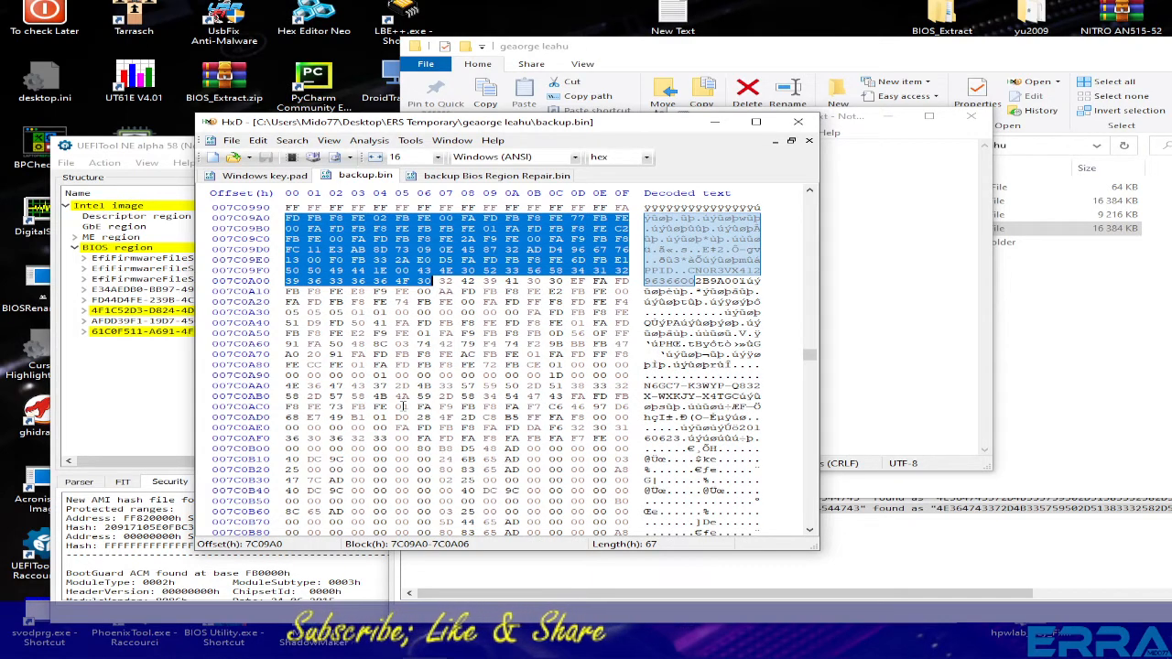
scroll(405, 347, "up", 3)
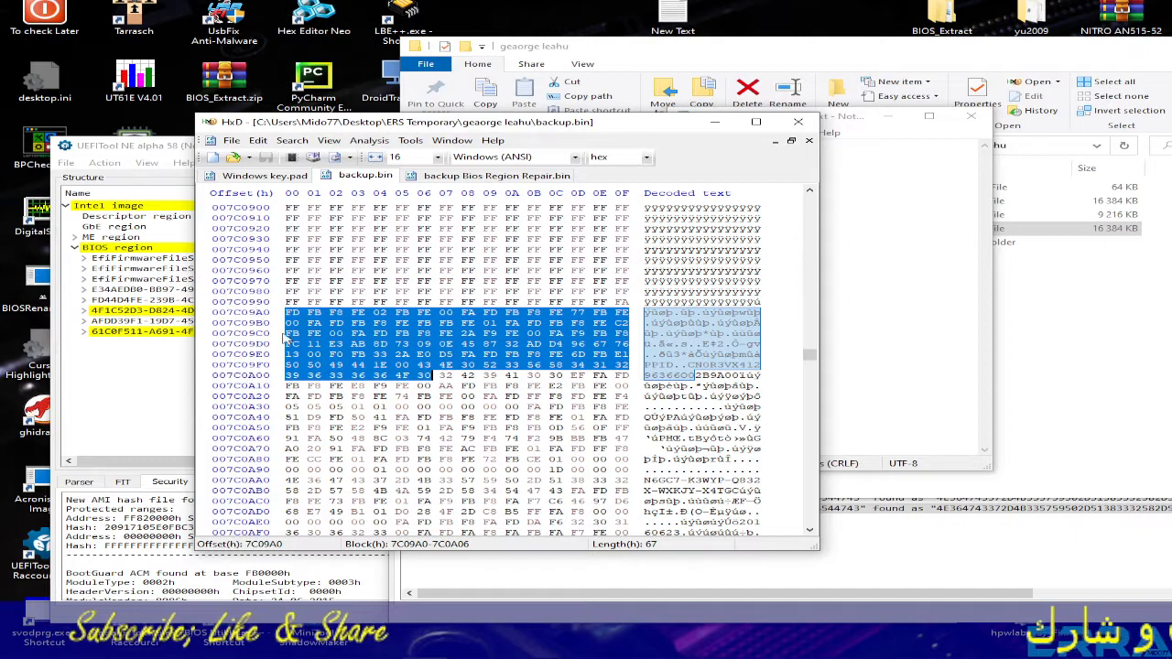
- Change the Notepad offset to 7C09A0 and go back to backup Bios Region Repair.bin
left_click(951, 210)
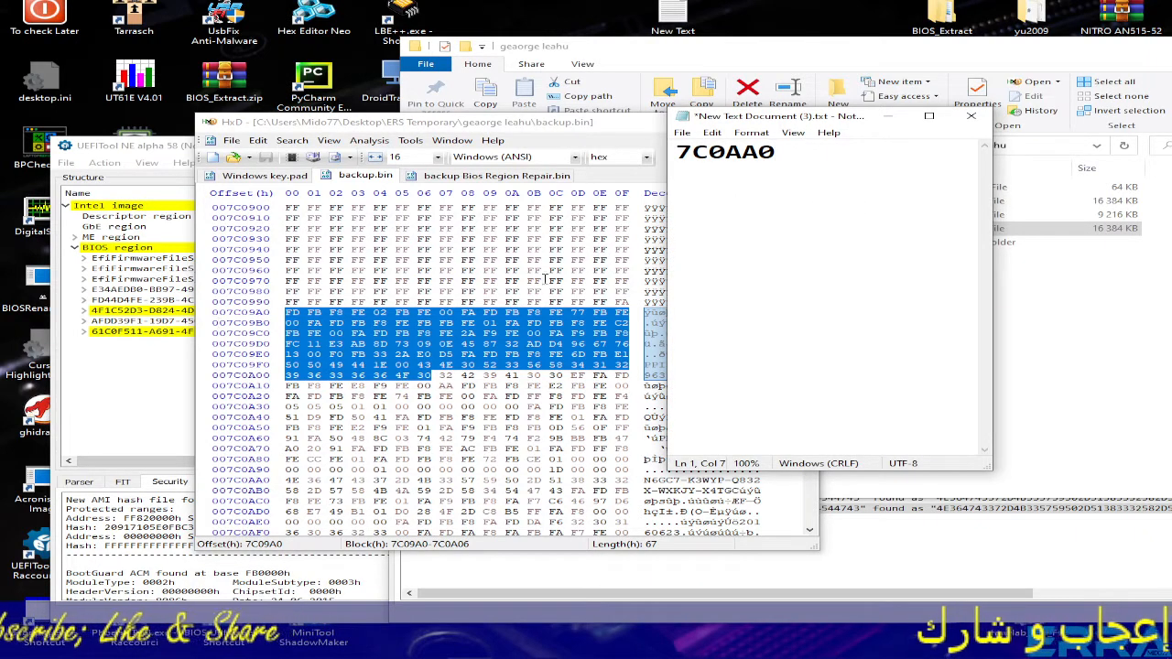
left_click_drag(783, 161, 704, 153)
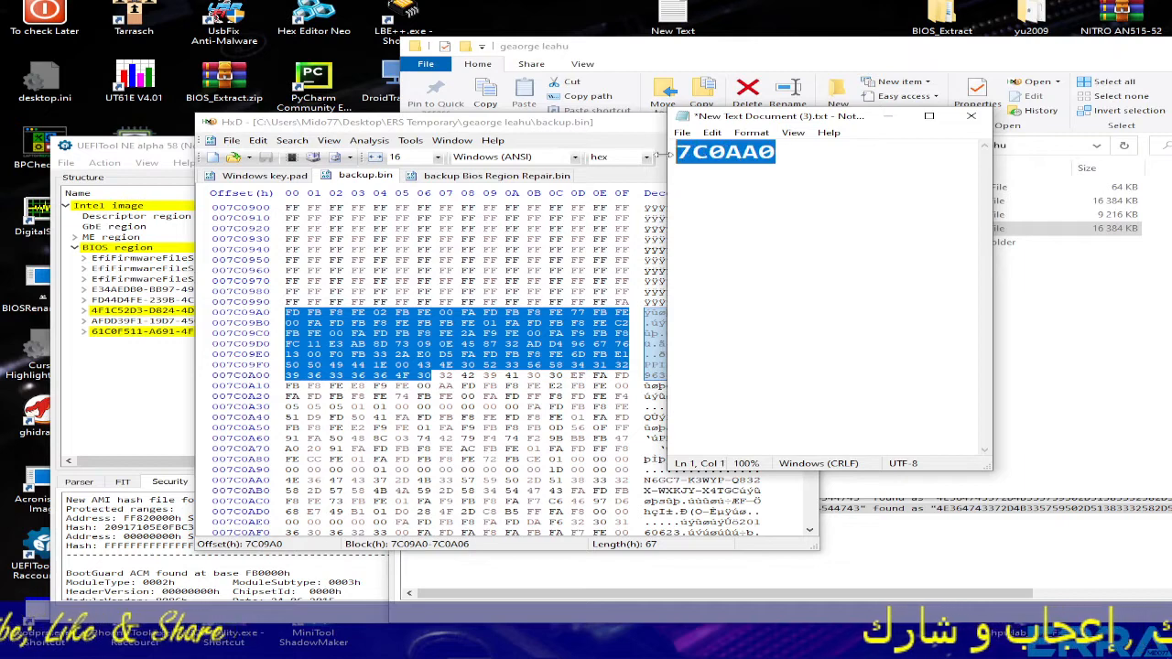
key("BackSpace")
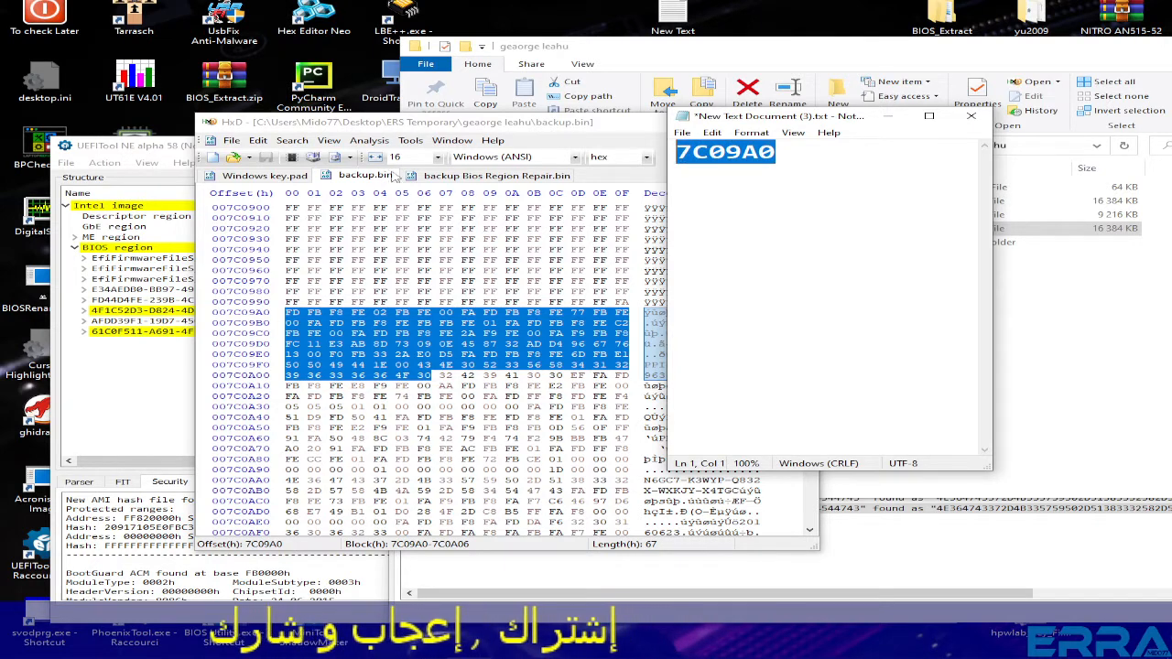
left_click(488, 176)
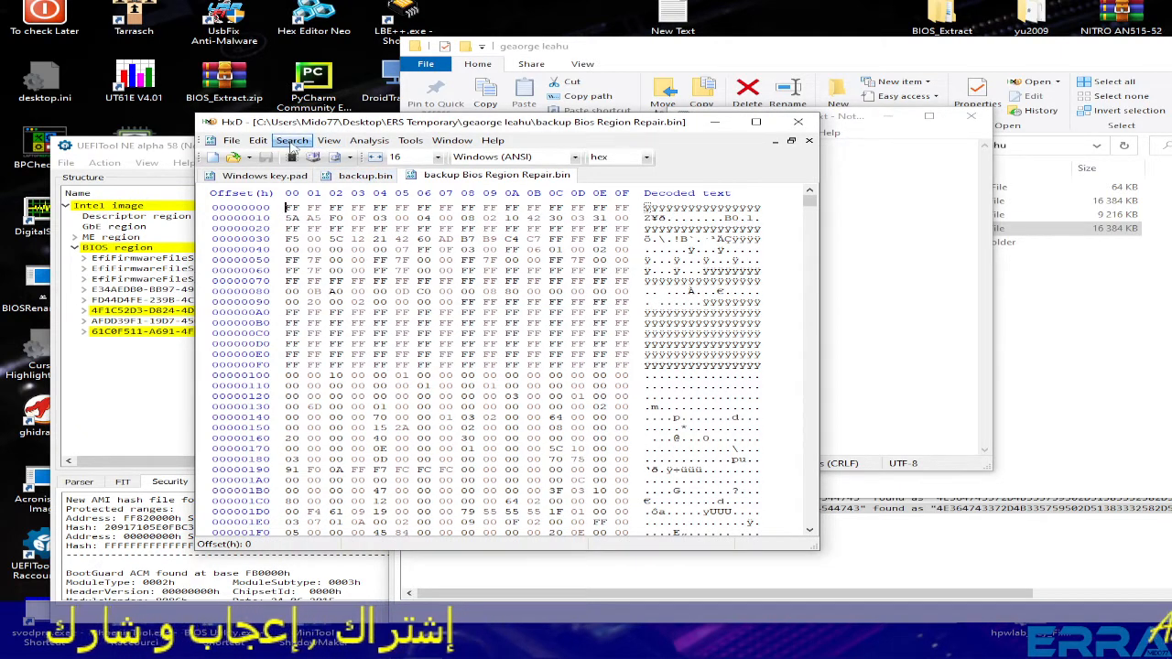
- Jump to offset 7C09A0 in backup Bios Region Repair.bin using the offset copied from Notepad
left_click(292, 142)
left_click(311, 216)
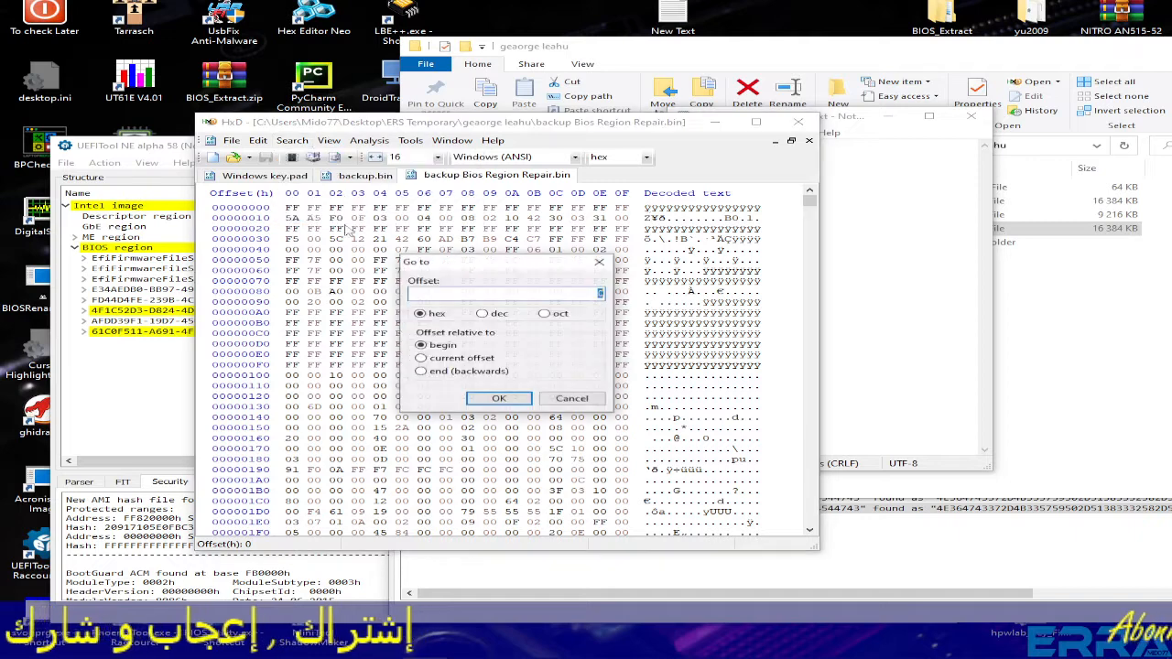
left_click(849, 279)
right_click(714, 154)
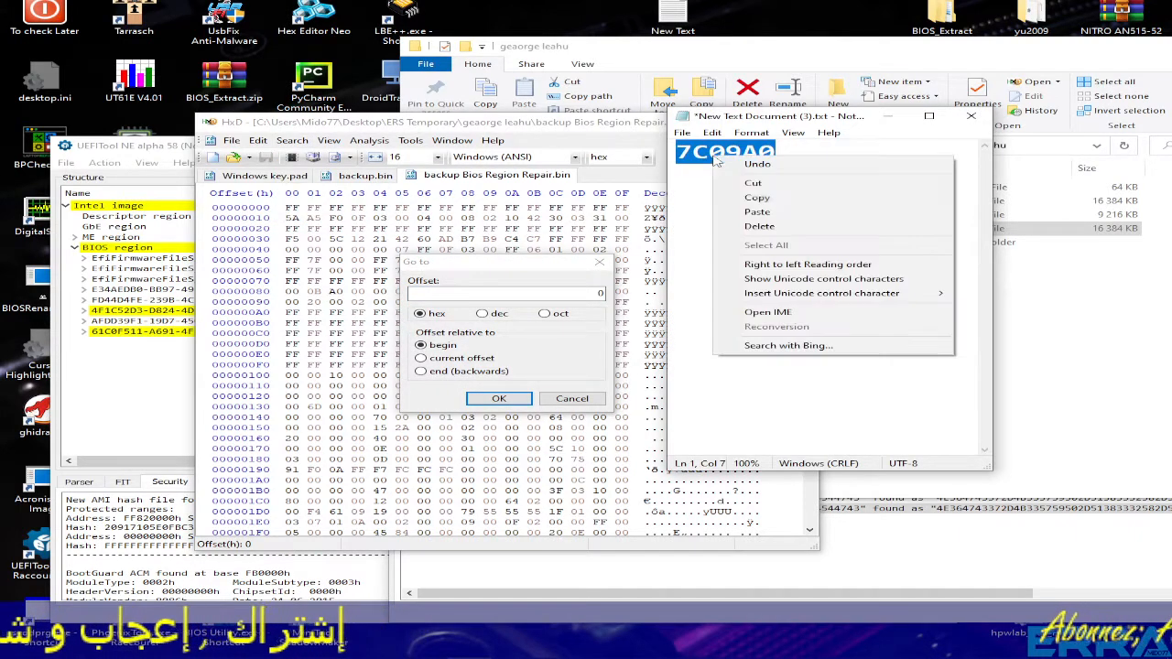
left_click(764, 199)
left_click(462, 292)
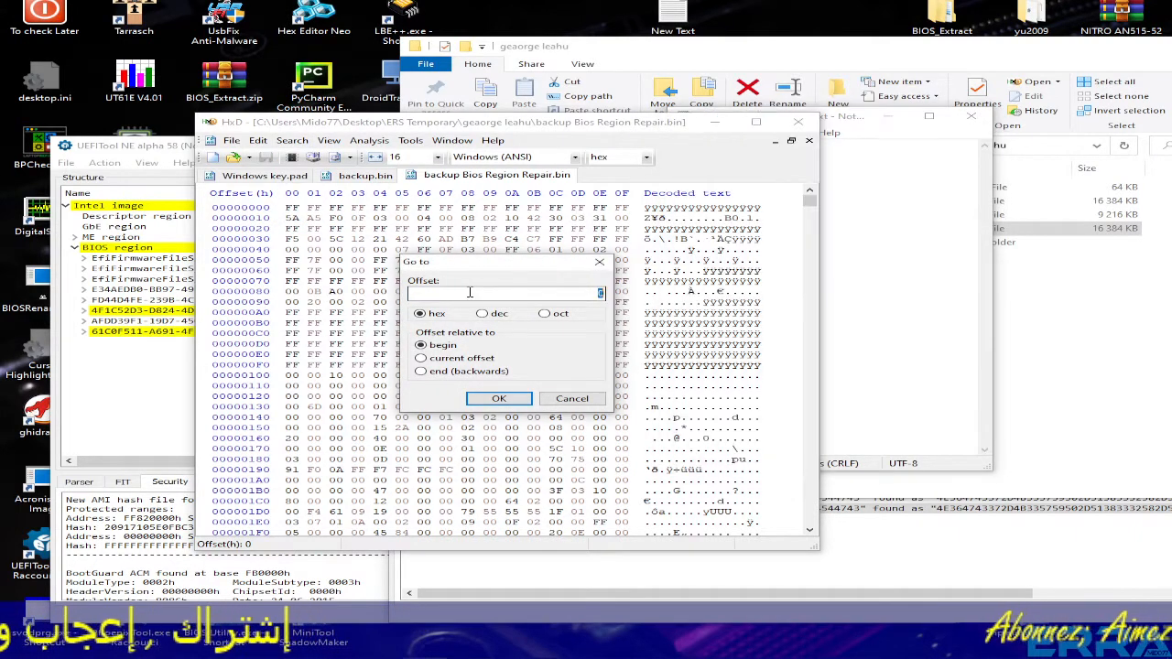
right_click(468, 291)
left_click(518, 354)
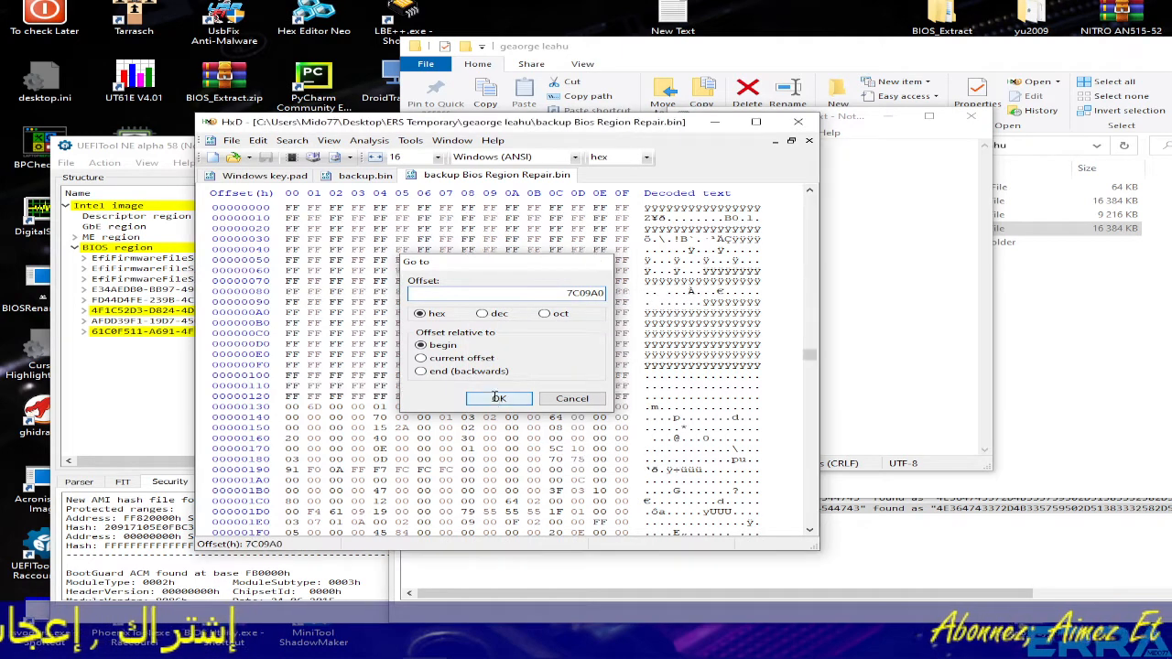
left_click(496, 397)
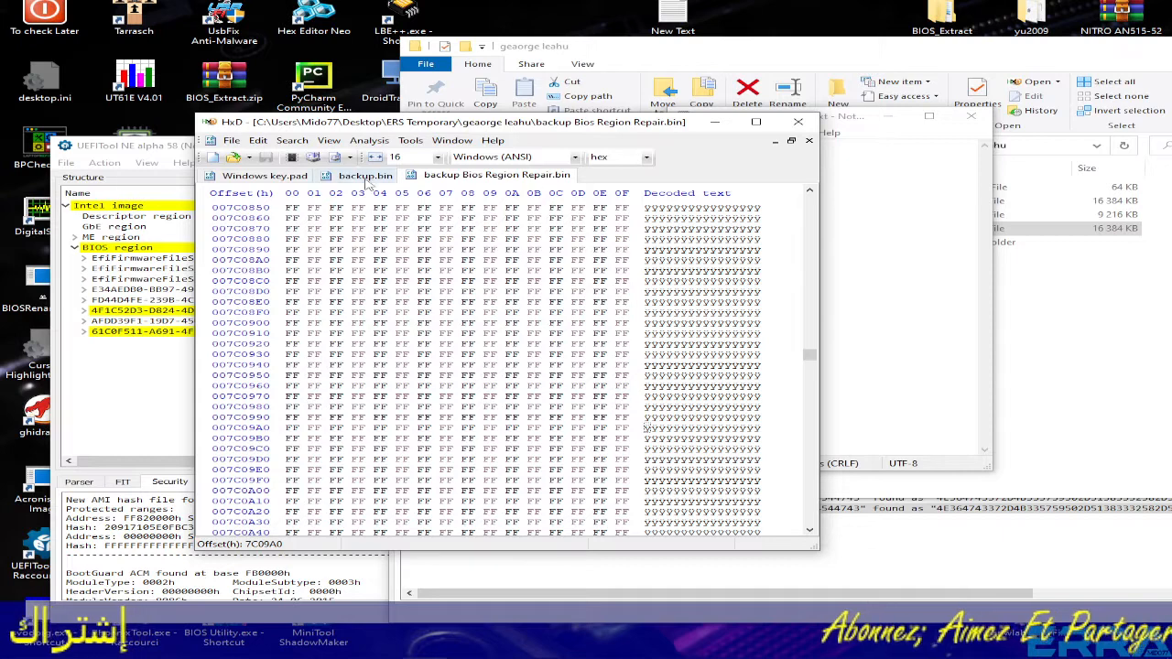
- Copy all of Windows key.pad, paste-write it over the repair file at 7C09A0, and save
left_click(275, 177)
key("ctrl+a")
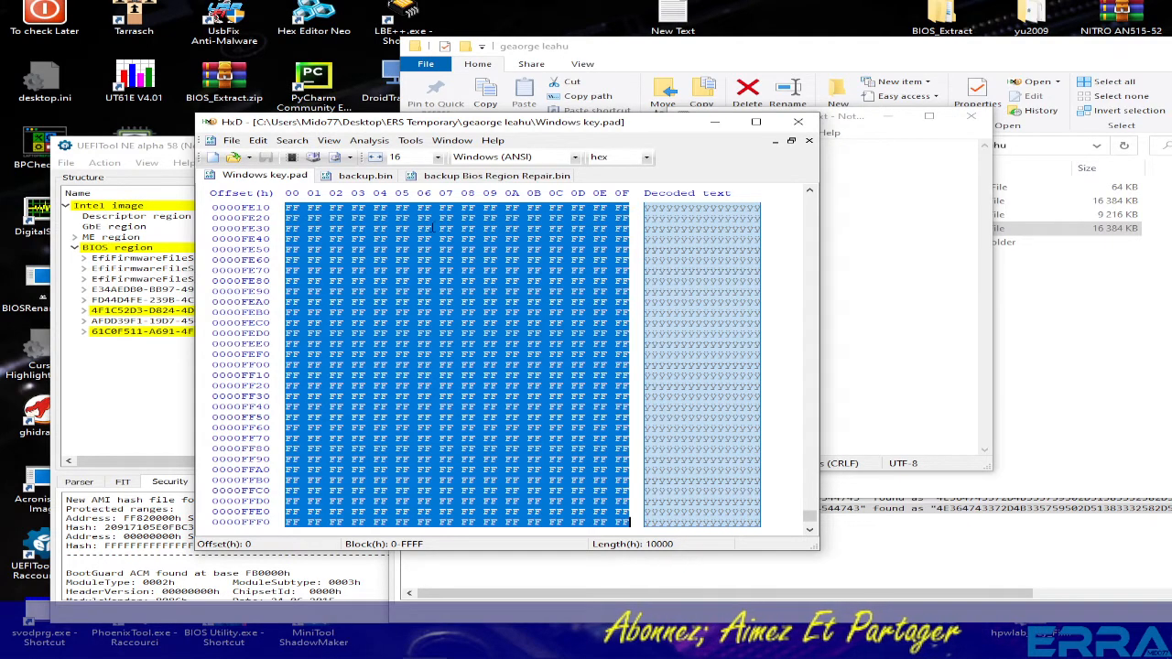
left_click(490, 175)
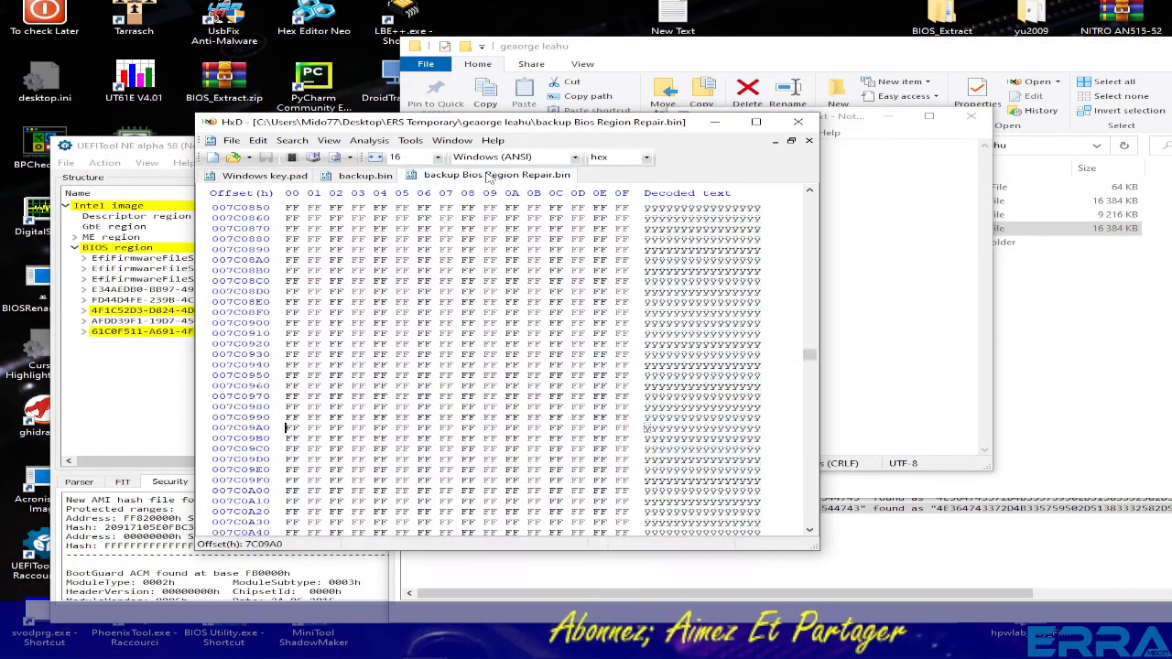
scroll(316, 378, "down", 3)
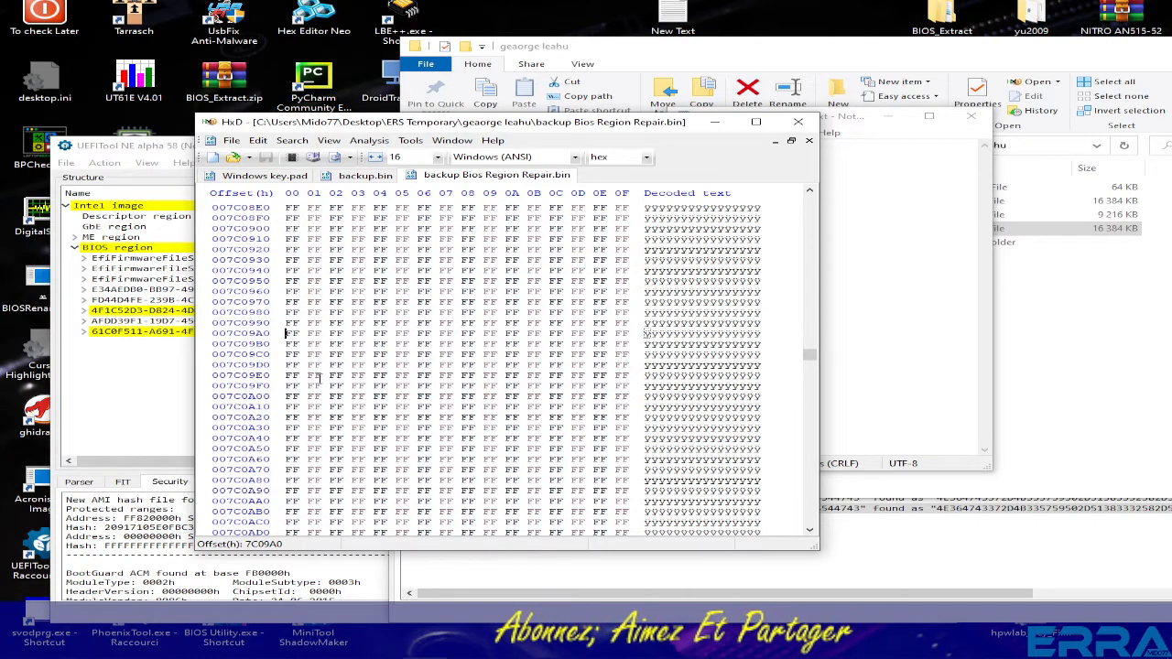
right_click(285, 333)
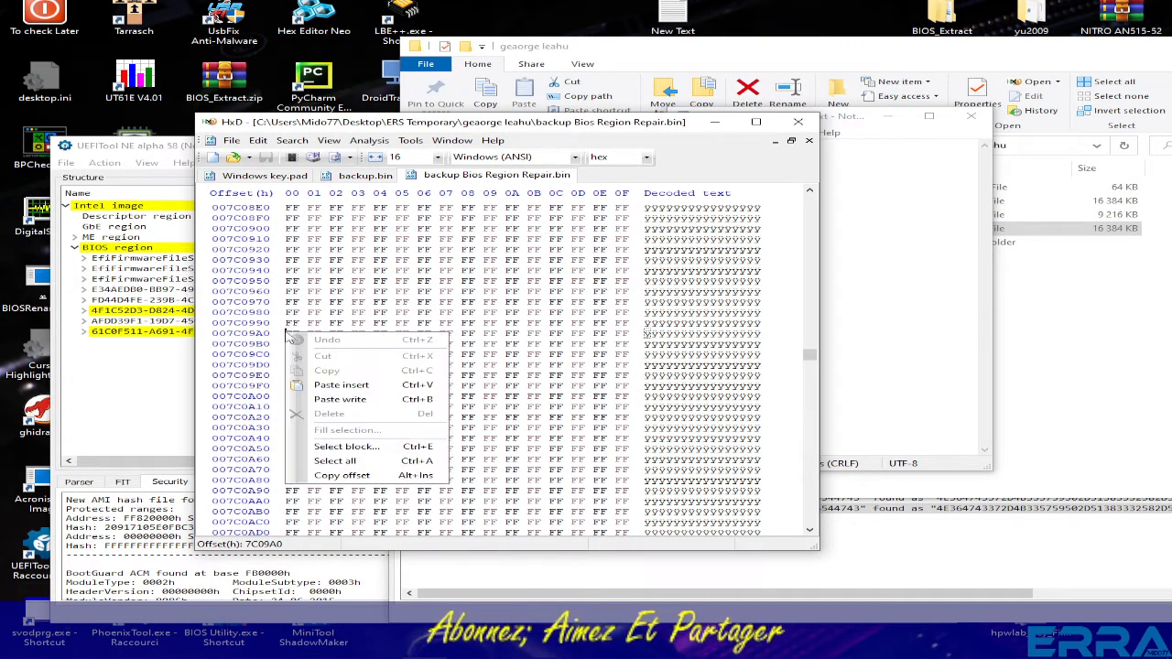
left_click(338, 400)
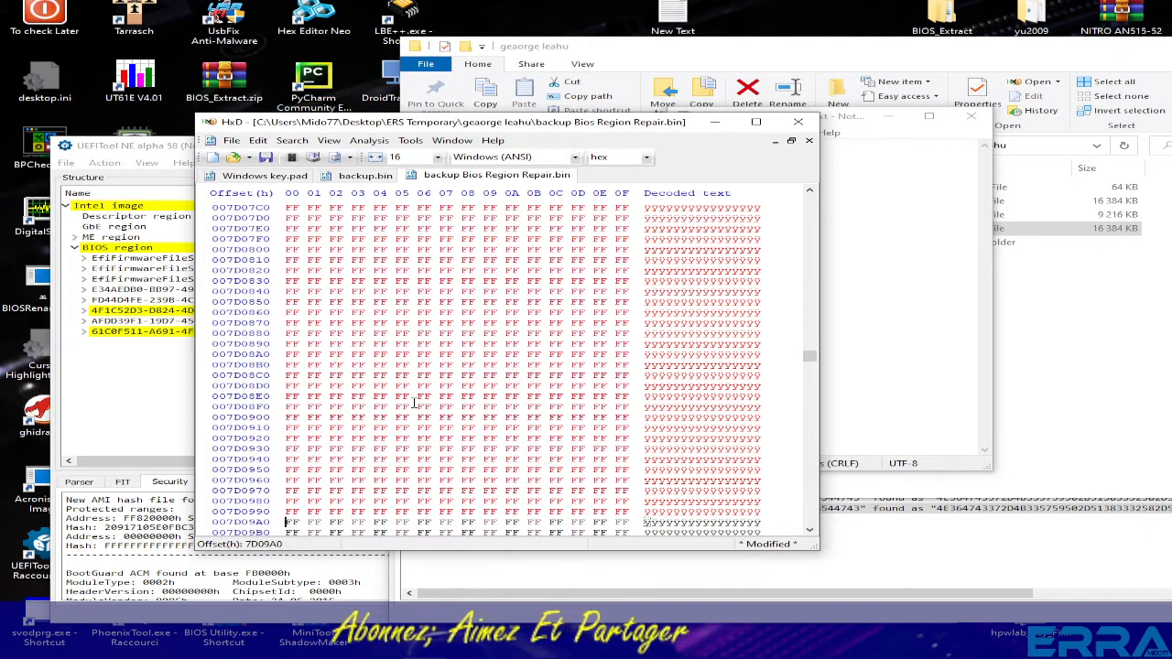
left_click(232, 140)
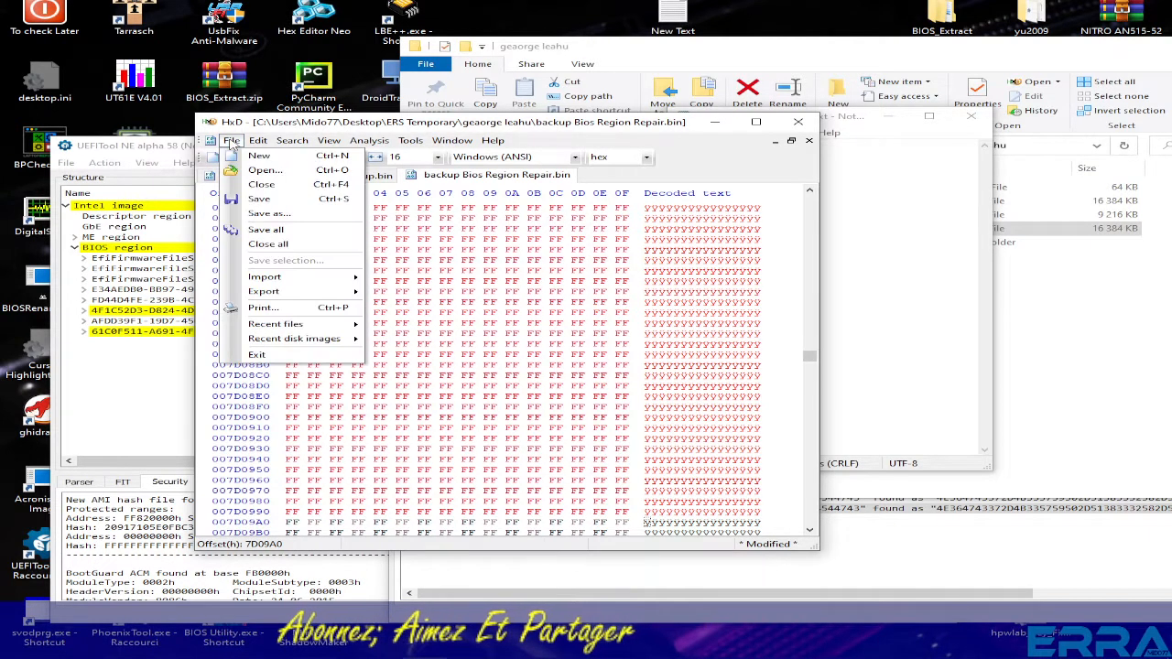
left_click(261, 199)
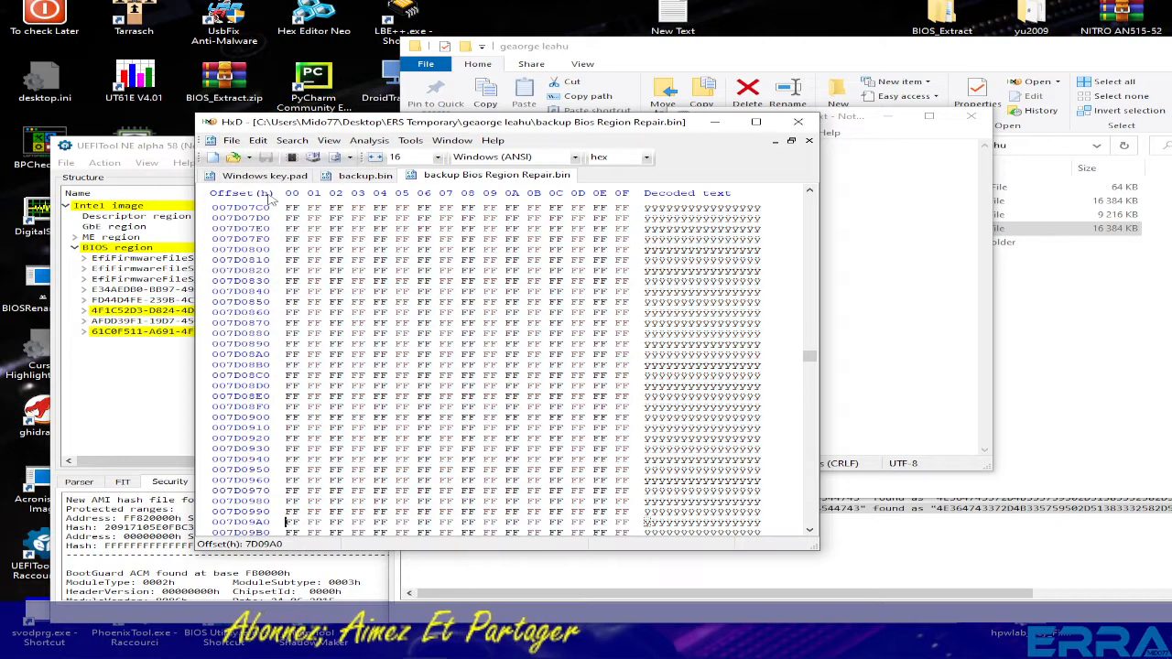
- Check the repair file and its .bak copy in the working folder, then open backup Bios Region Repair.bin in HxD
left_click(1072, 405)
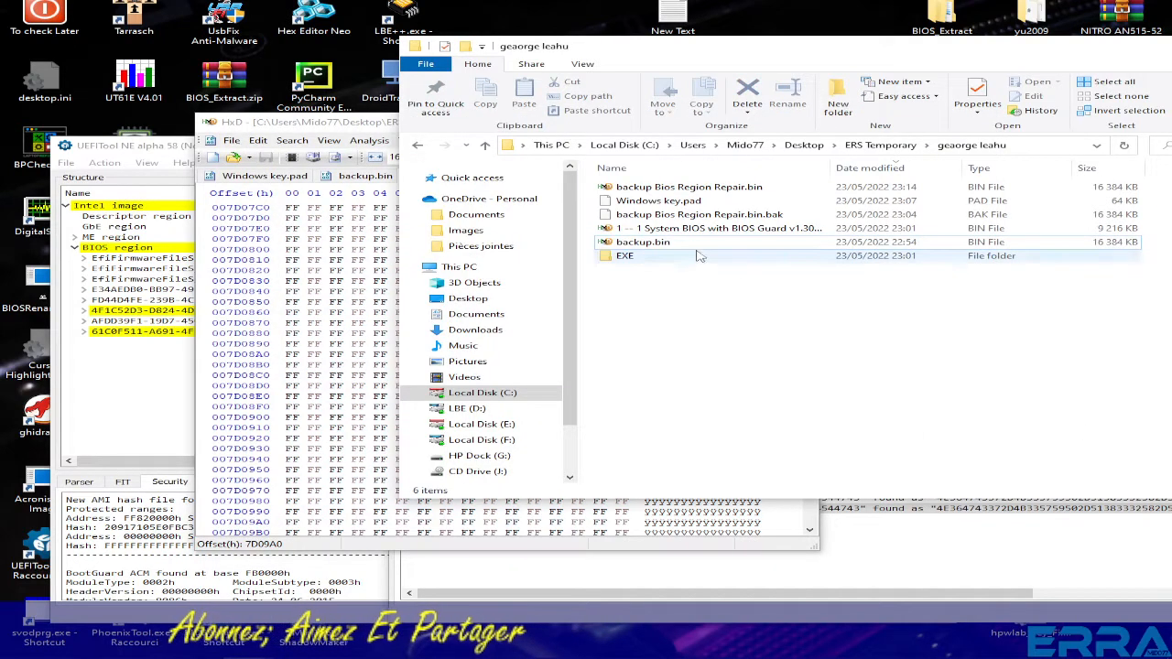
left_click(691, 188)
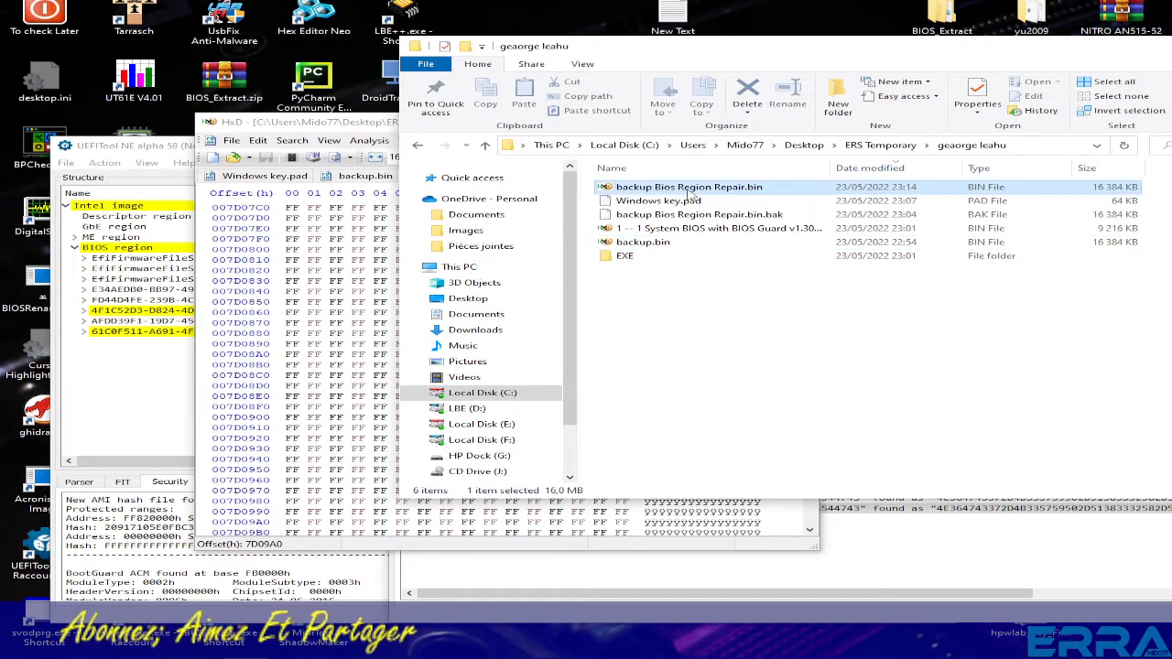
left_click(685, 218)
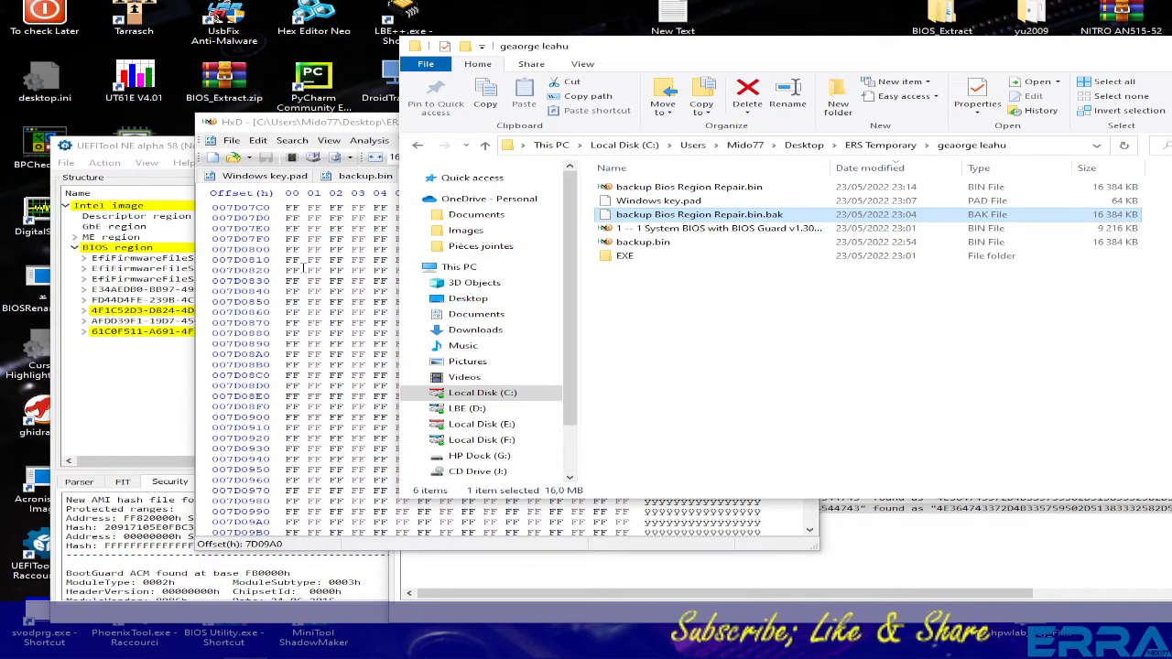
left_click(260, 183)
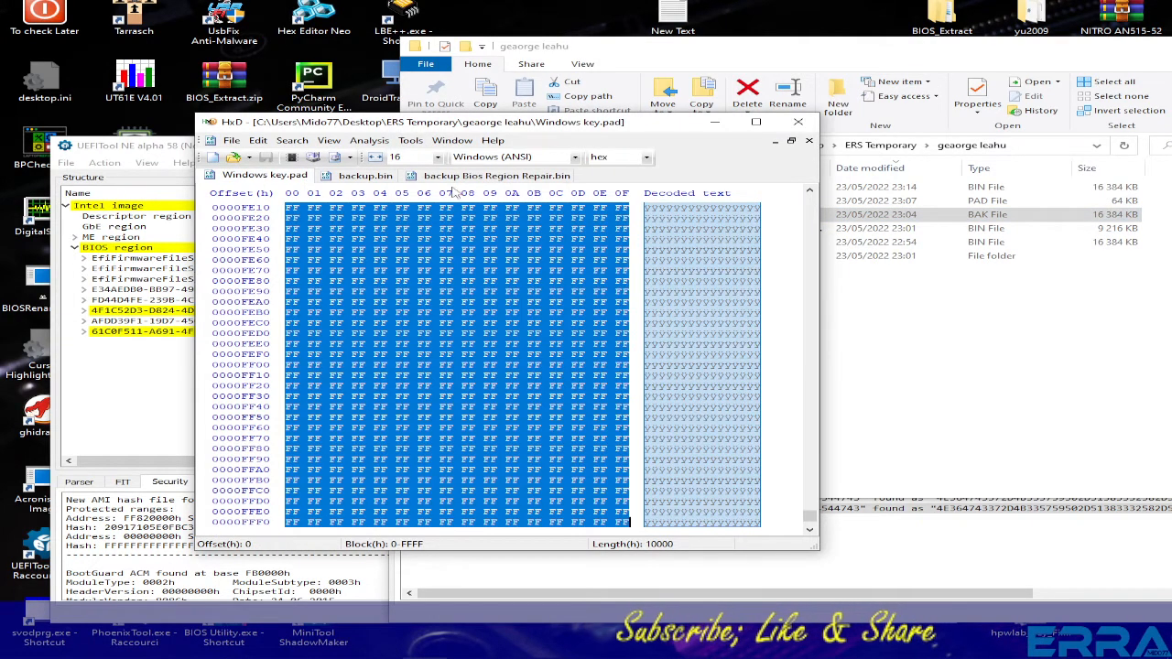
left_click(484, 177)
left_click(946, 327)
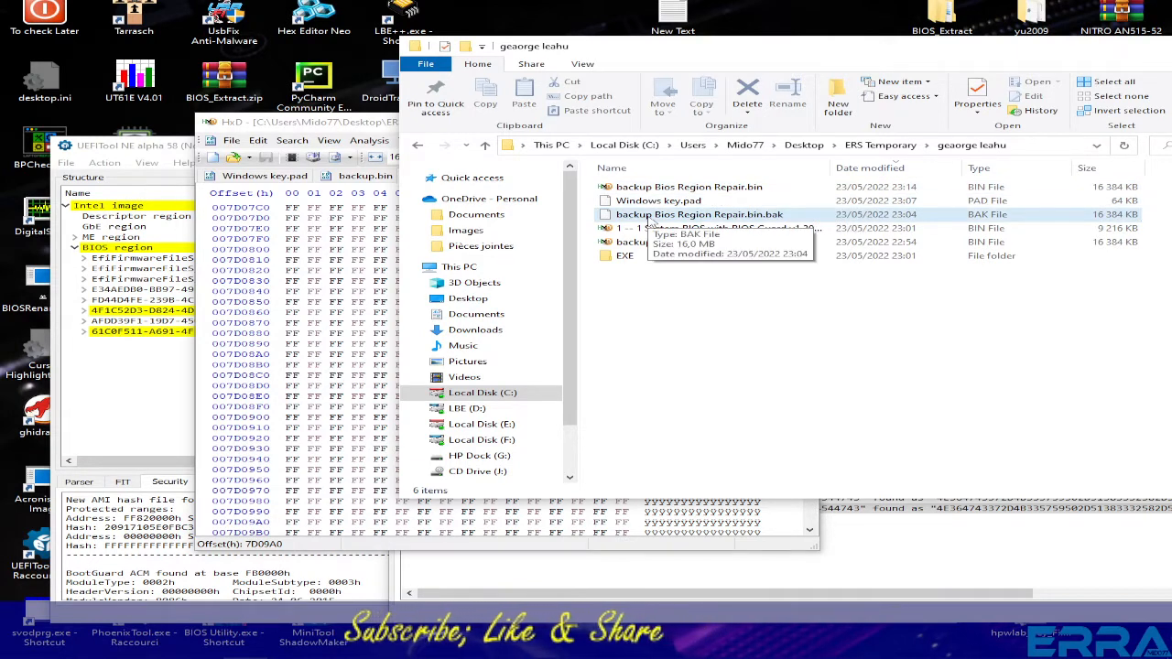
double_click(656, 187)
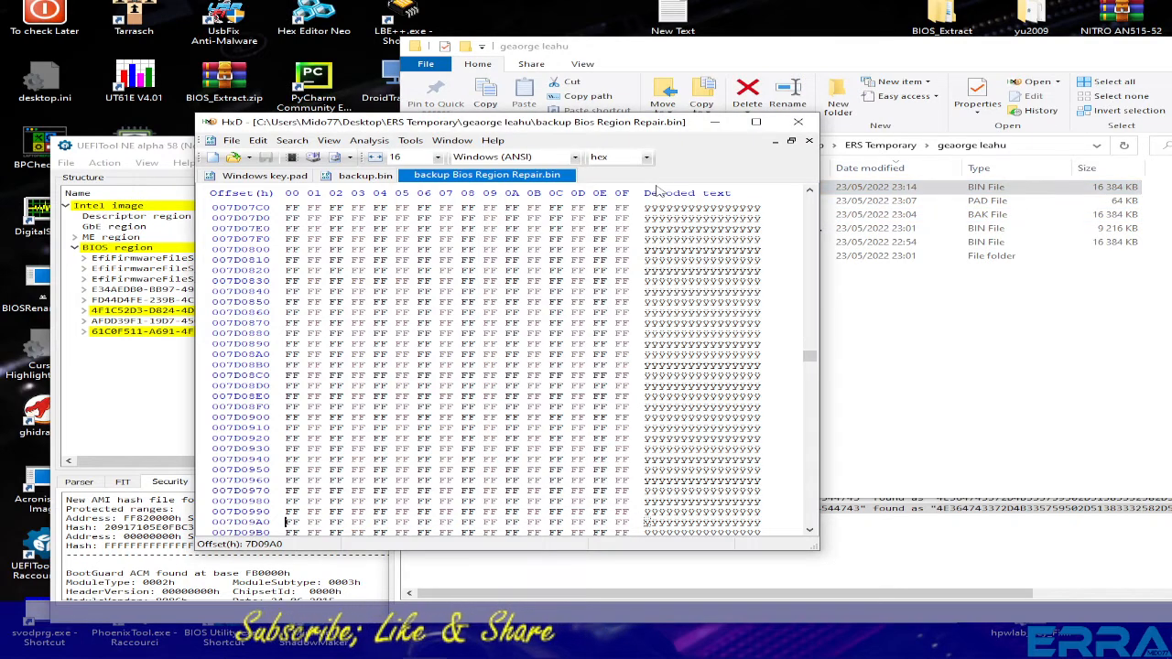
- Close all open HxD files and reopen backup Bios Region Repair.bin
left_click(811, 141)
left_click(812, 141)
left_click(811, 141)
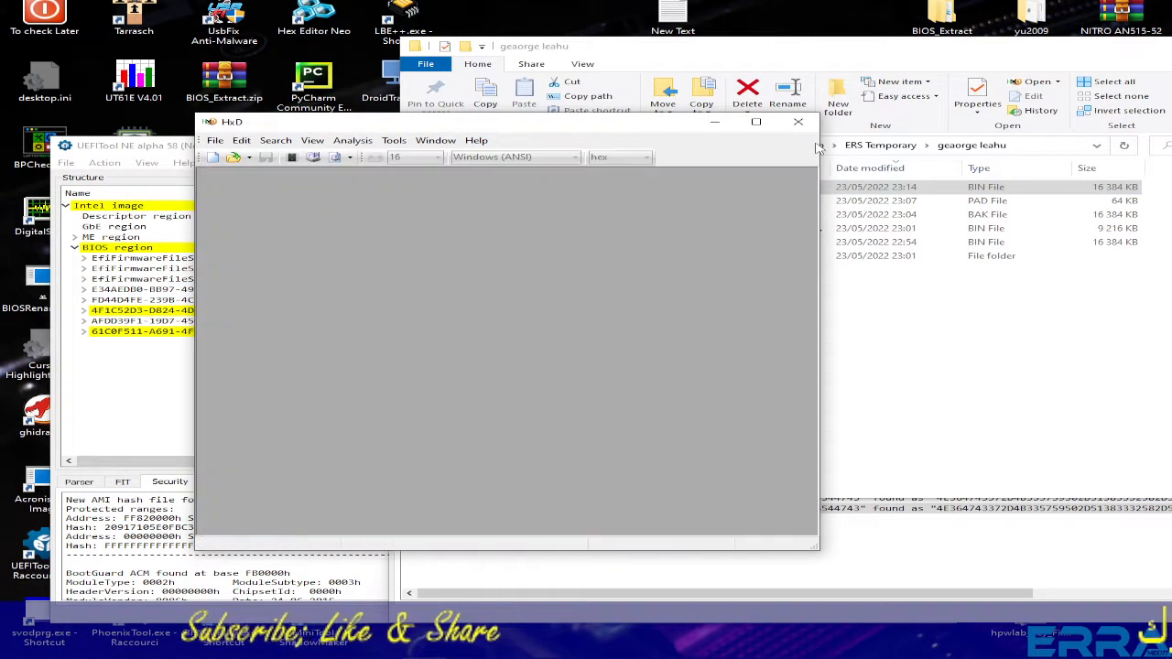
left_click(930, 328)
double_click(700, 188)
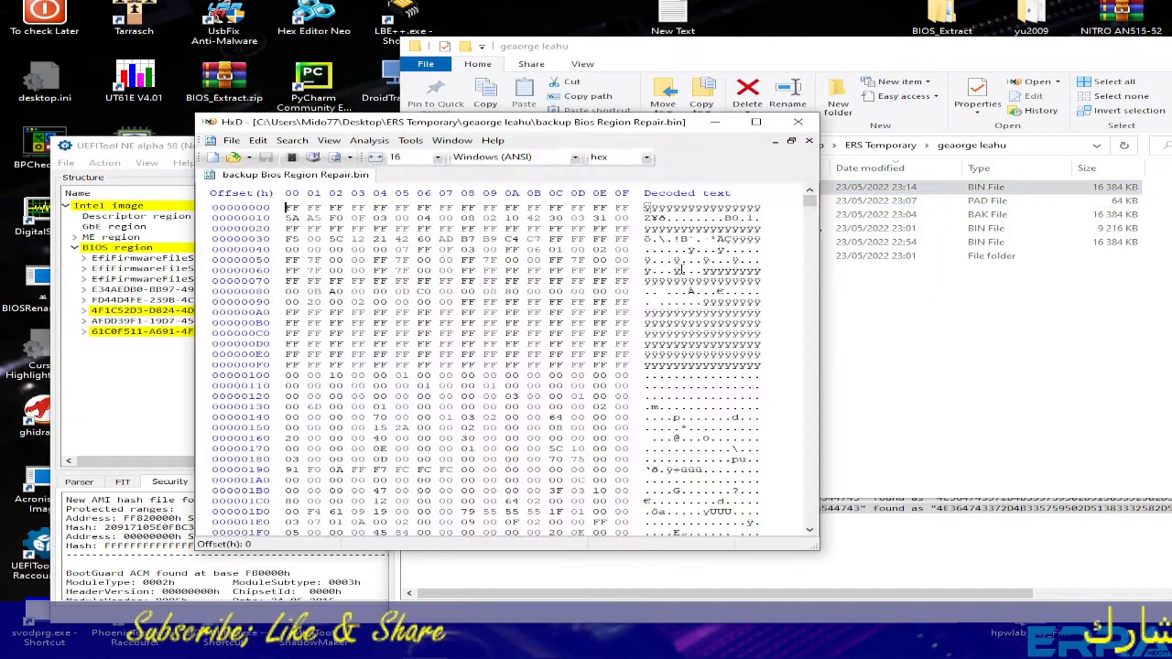
- Find the Windows key at offsets 7C1440 and 7C94D7, then close HxD
key("ctrl+f")
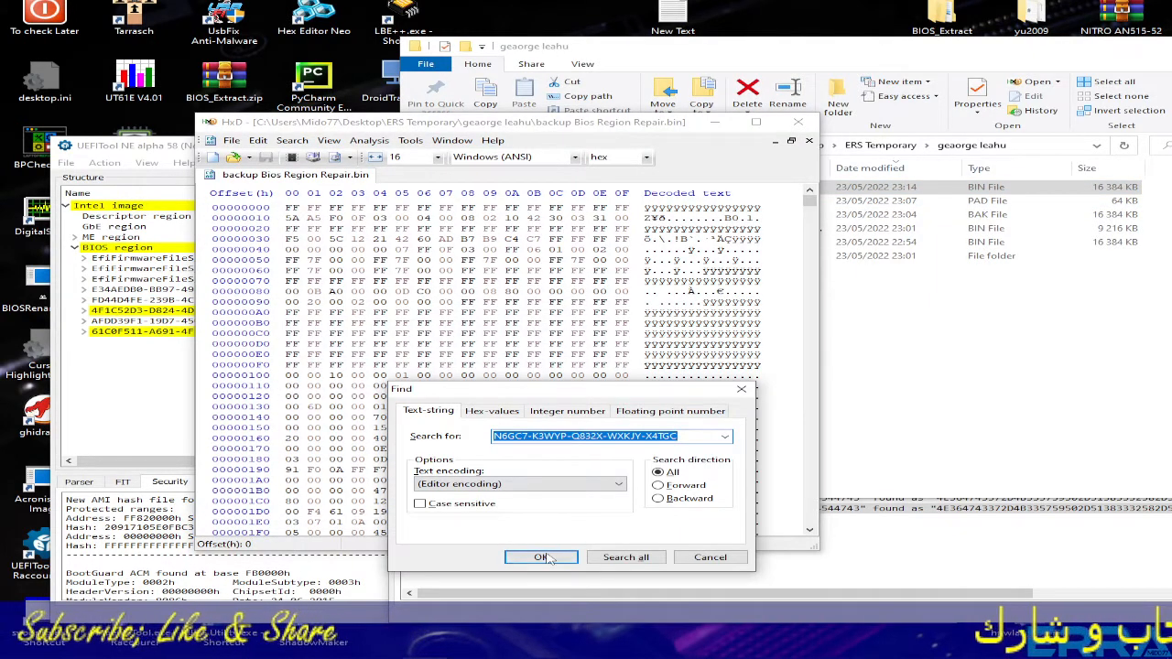
key("Return")
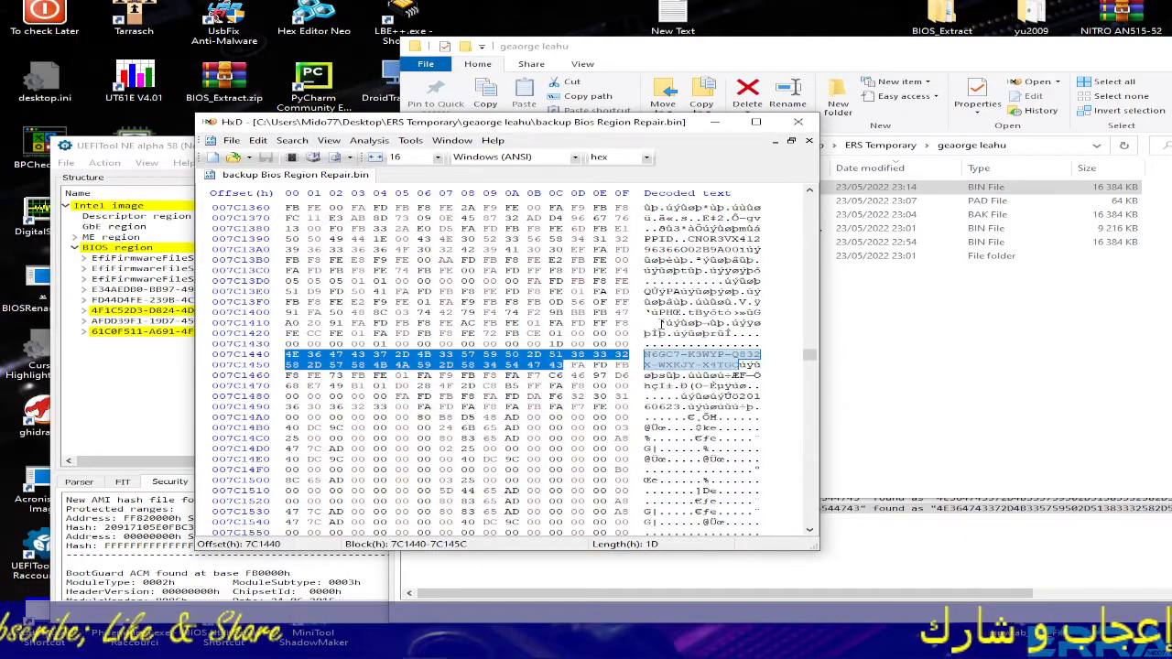
key("F3")
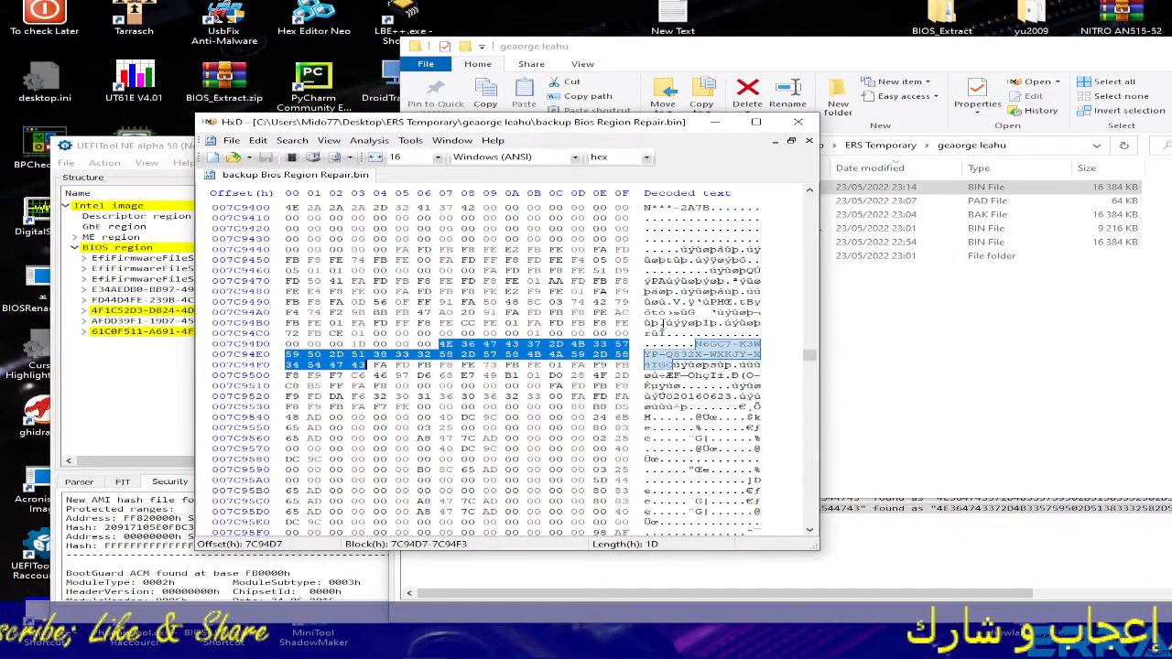
left_click(802, 124)
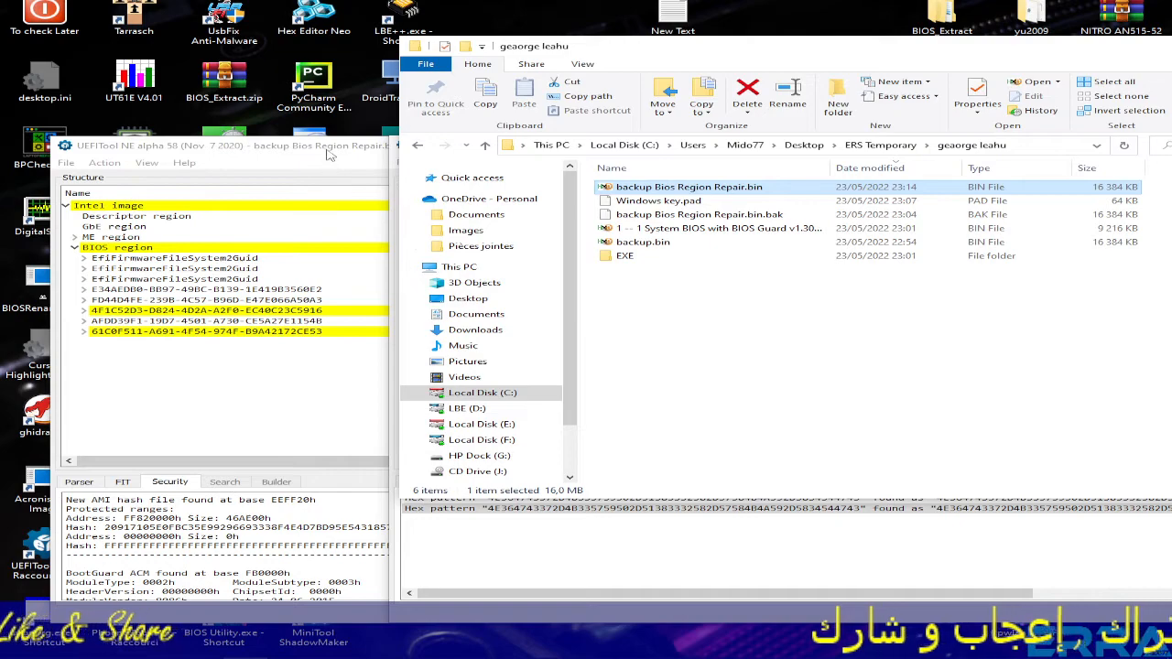
- Launch another UEFITool on backup Bios Region Repair.bin and arrange the two UEFITool windows
left_click_drag(330, 156, 672, 275)
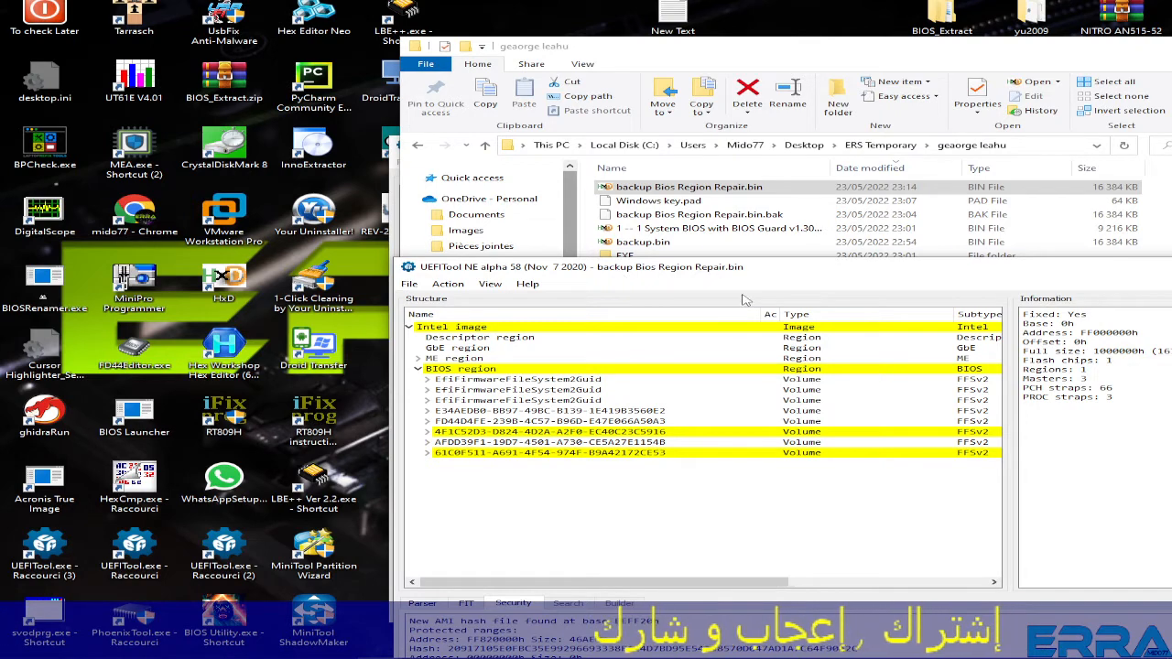
left_click(609, 188)
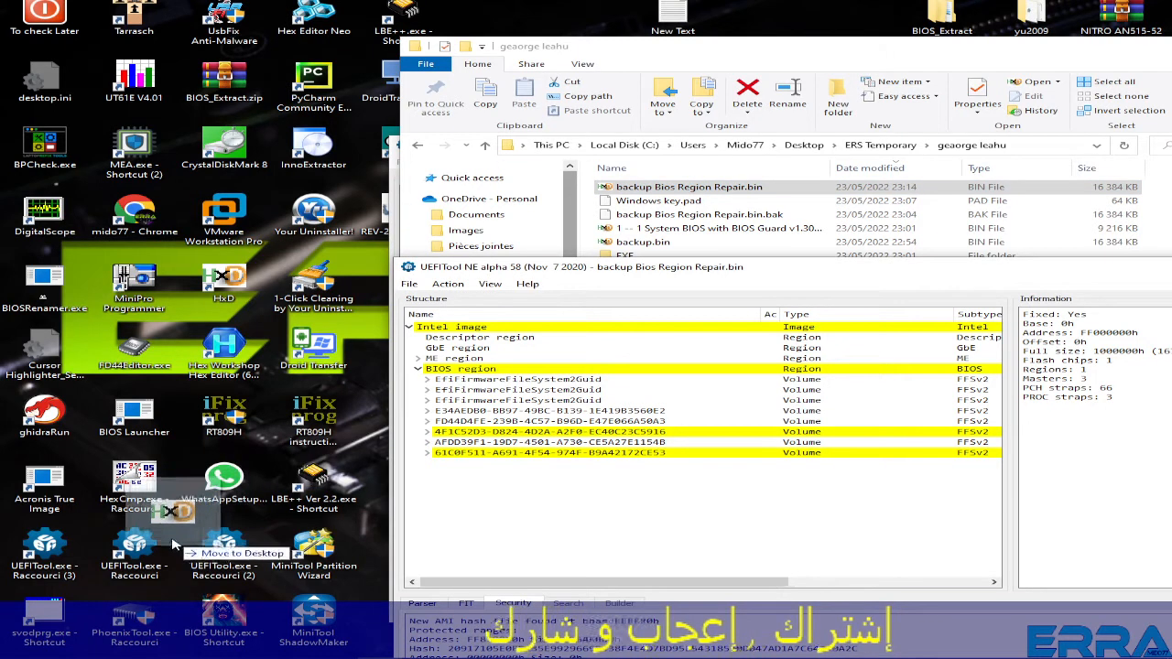
double_click(135, 551)
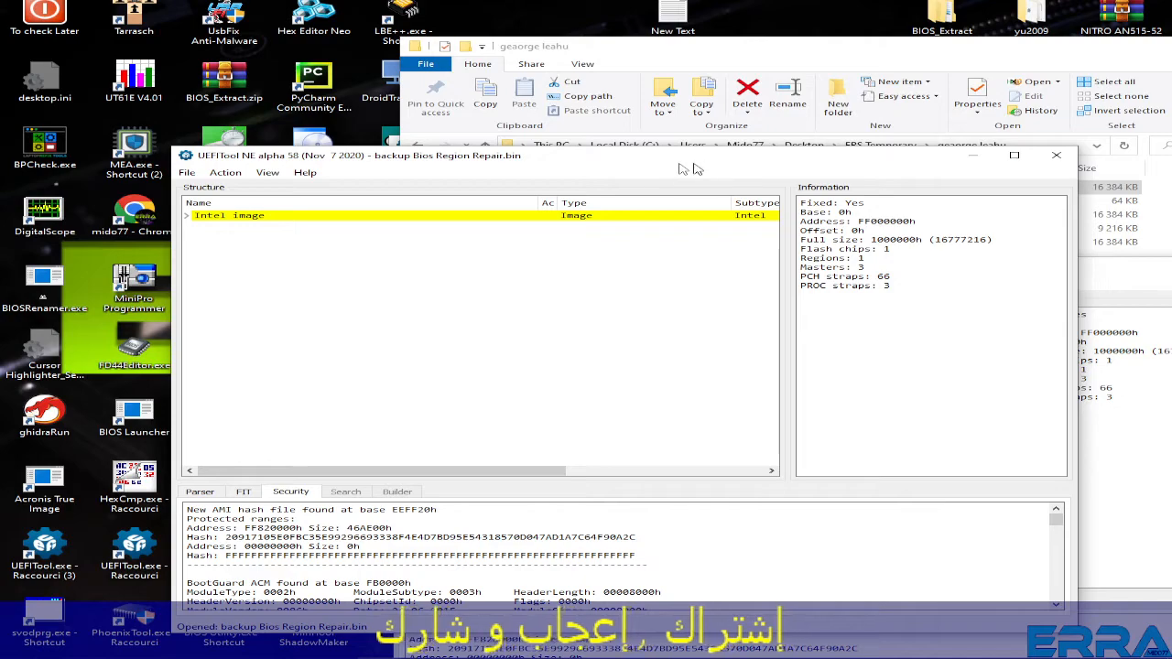
left_click_drag(696, 169, 564, 117)
left_click(972, 281)
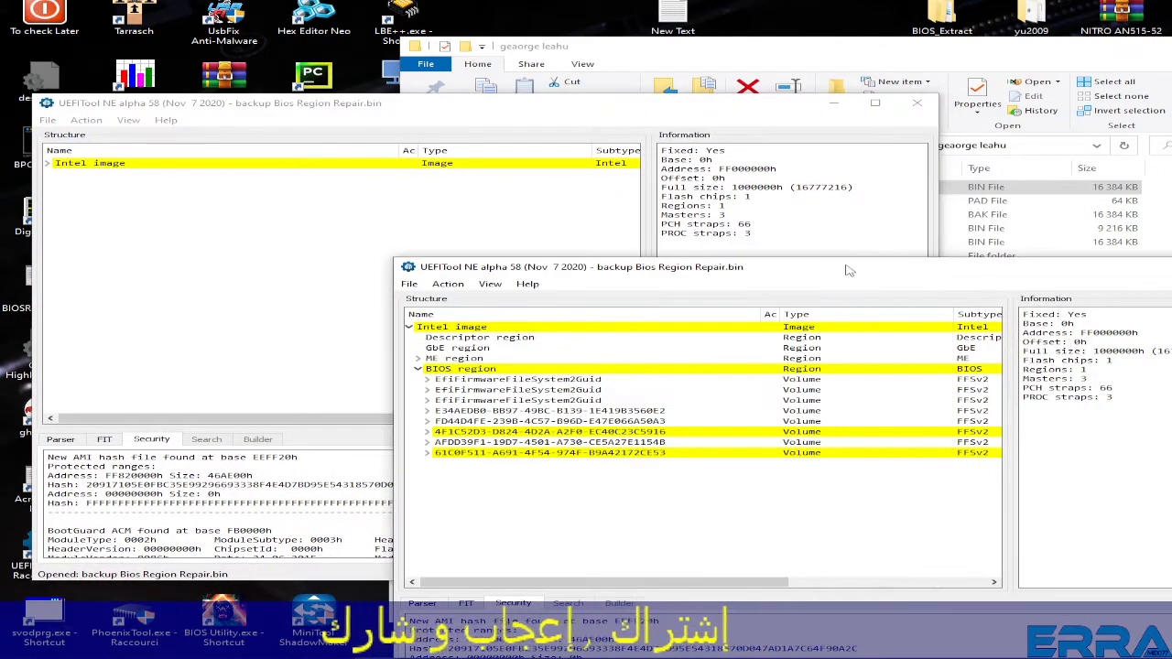
left_click_drag(852, 270, 935, 120)
left_click_drag(415, 113, 552, 122)
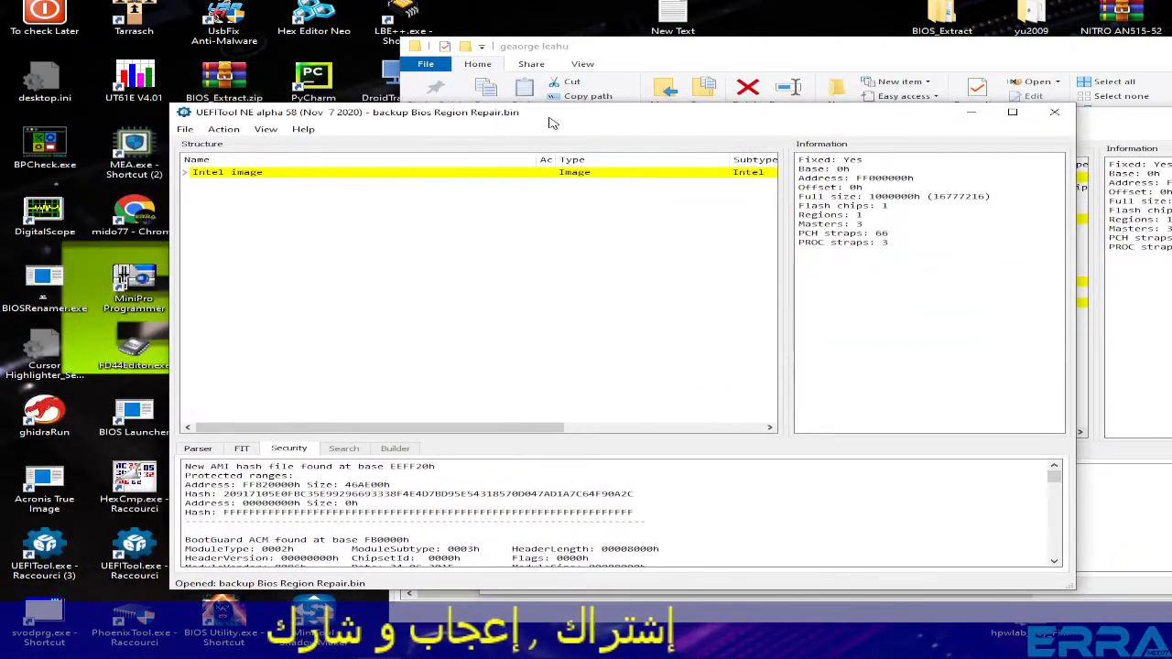
- Expand the Intel image and BIOS region and view the Padding entry at base 7D0000h
left_click(1116, 524)
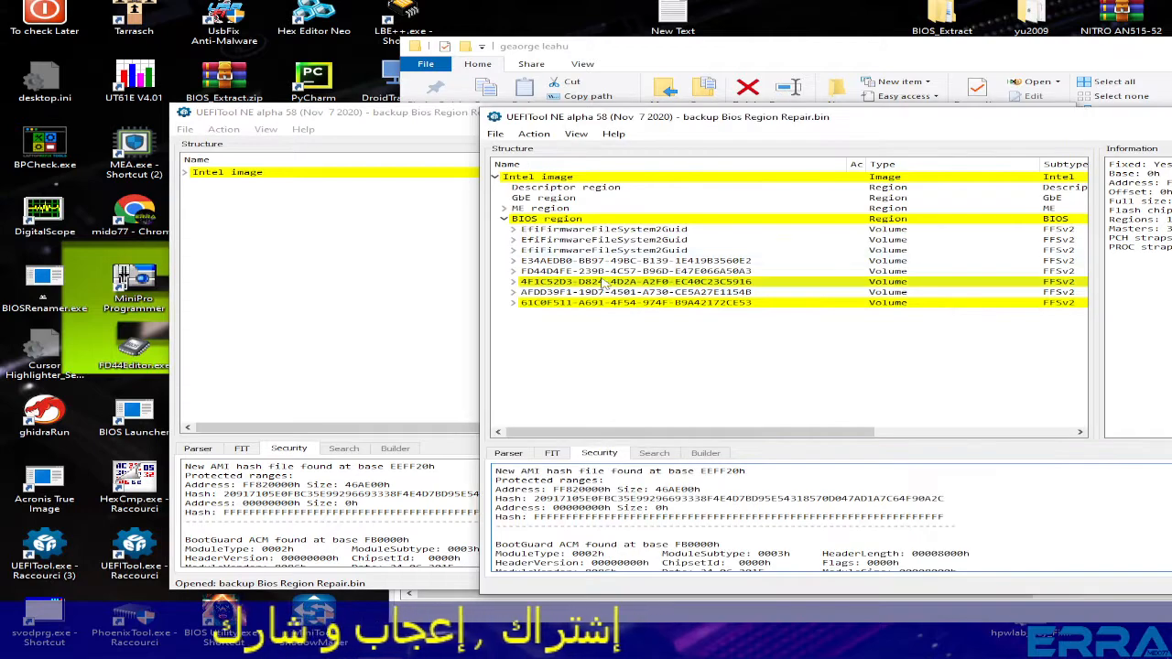
left_click(185, 174)
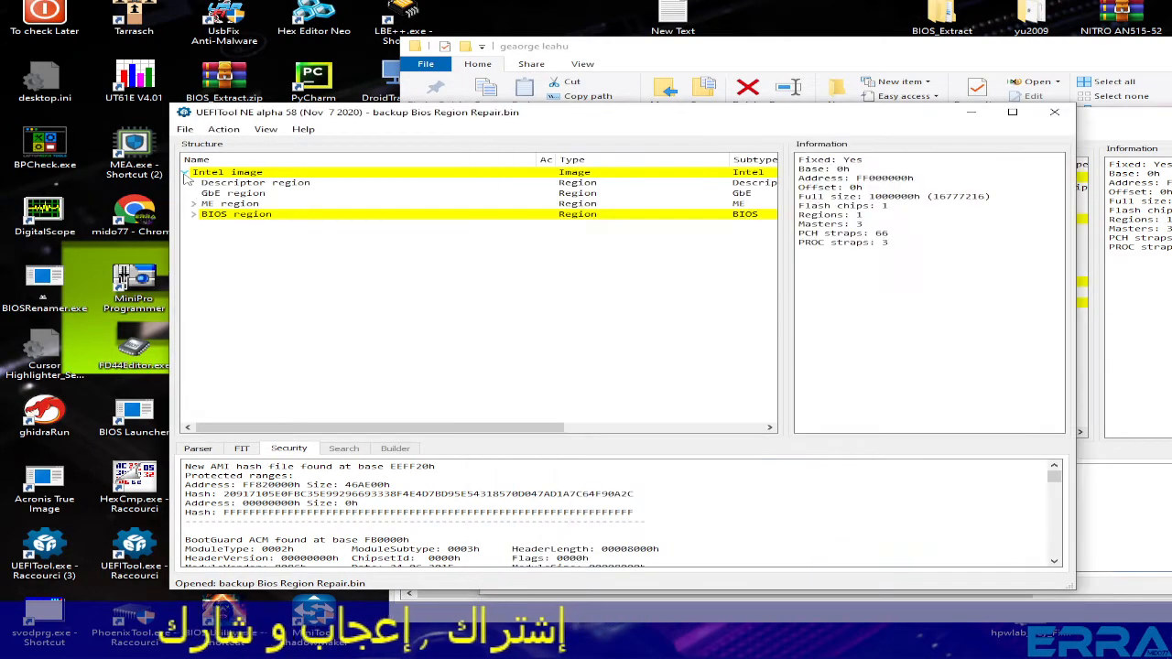
left_click(194, 214)
left_click(236, 258)
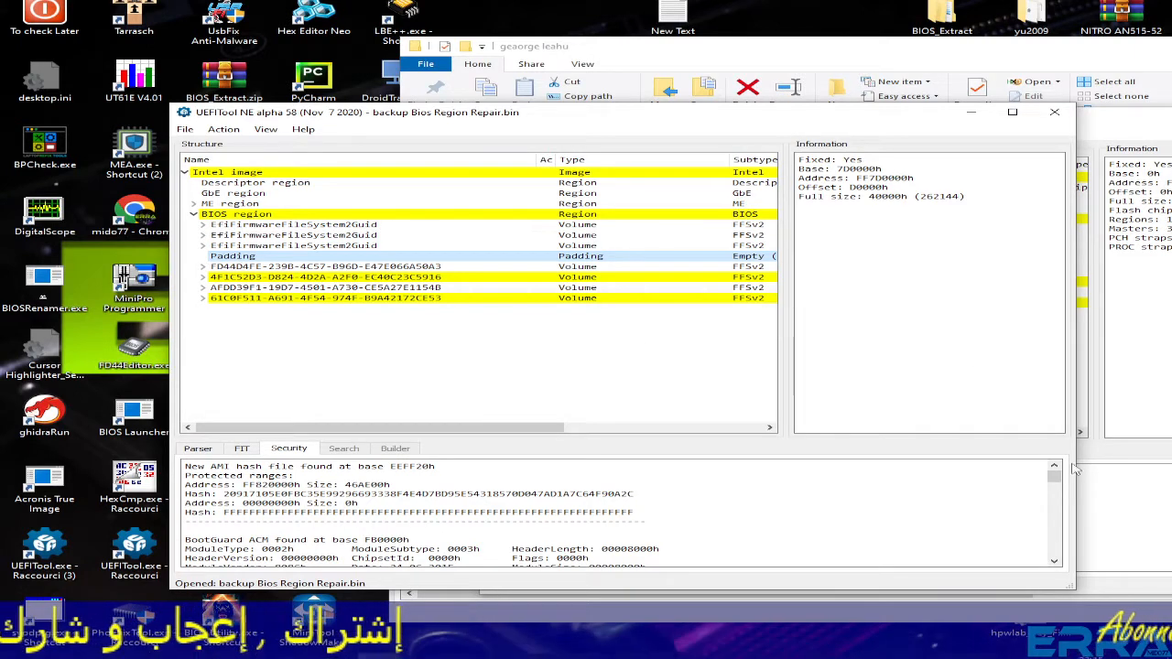
left_click(258, 646)
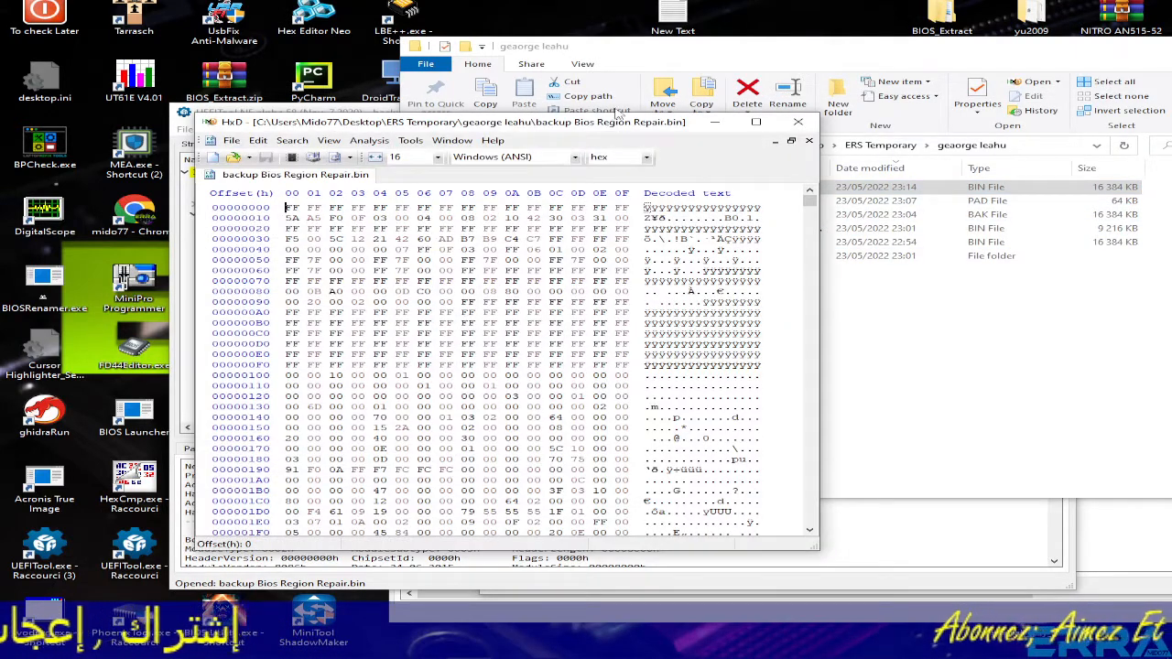
- Rerun the earlier Windows key search to land on 7C1440 and copy the selected key bytes
key("ctrl+f")
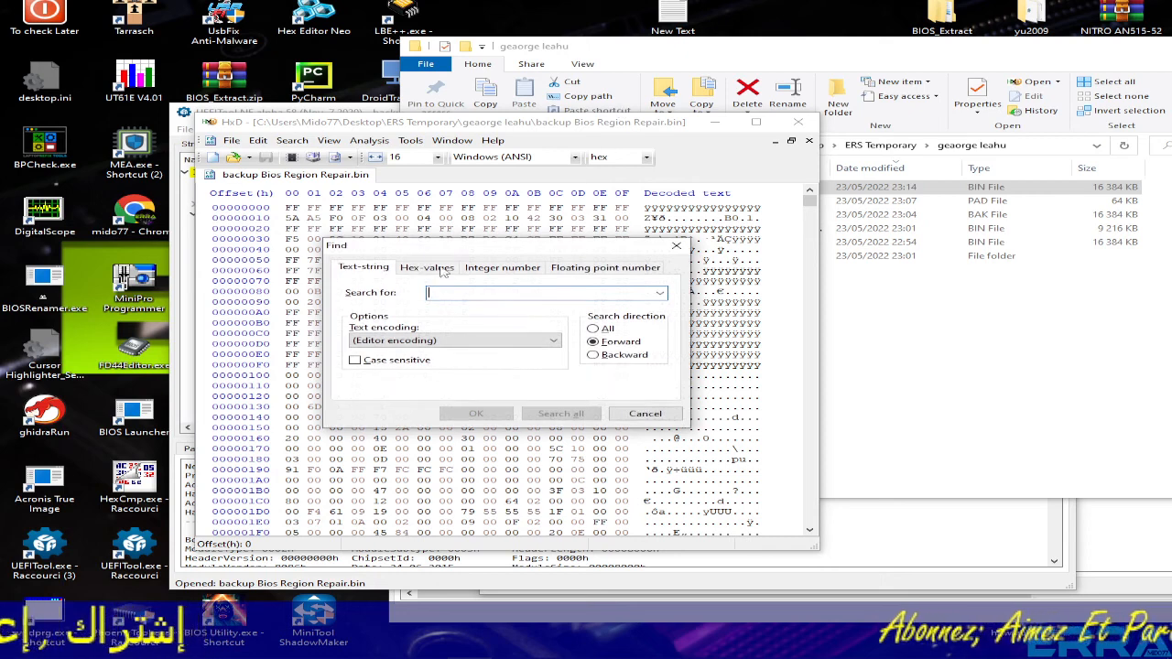
left_click(659, 292)
left_click(567, 306)
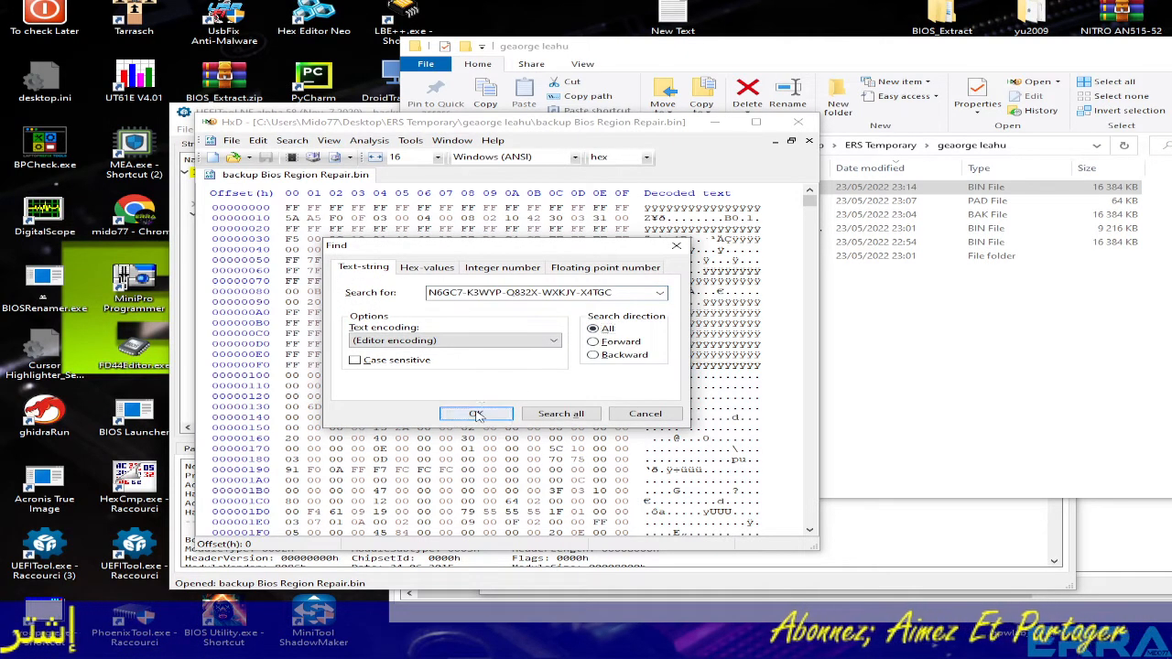
left_click(475, 413)
right_click(457, 357)
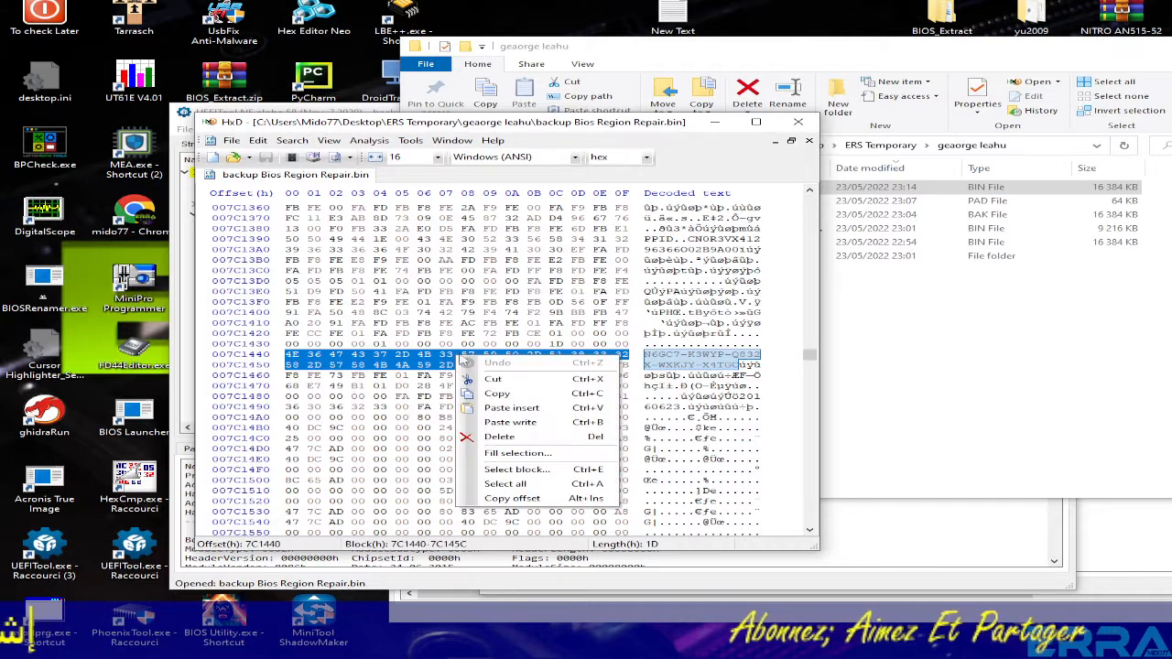
left_click(498, 394)
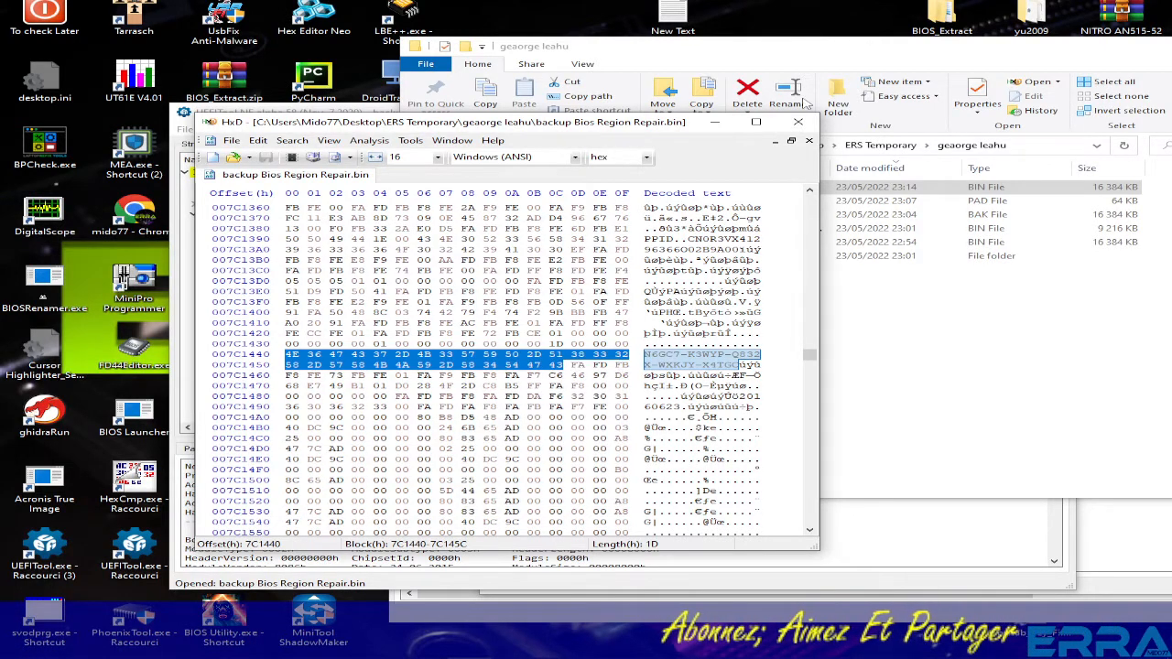
left_click(882, 542)
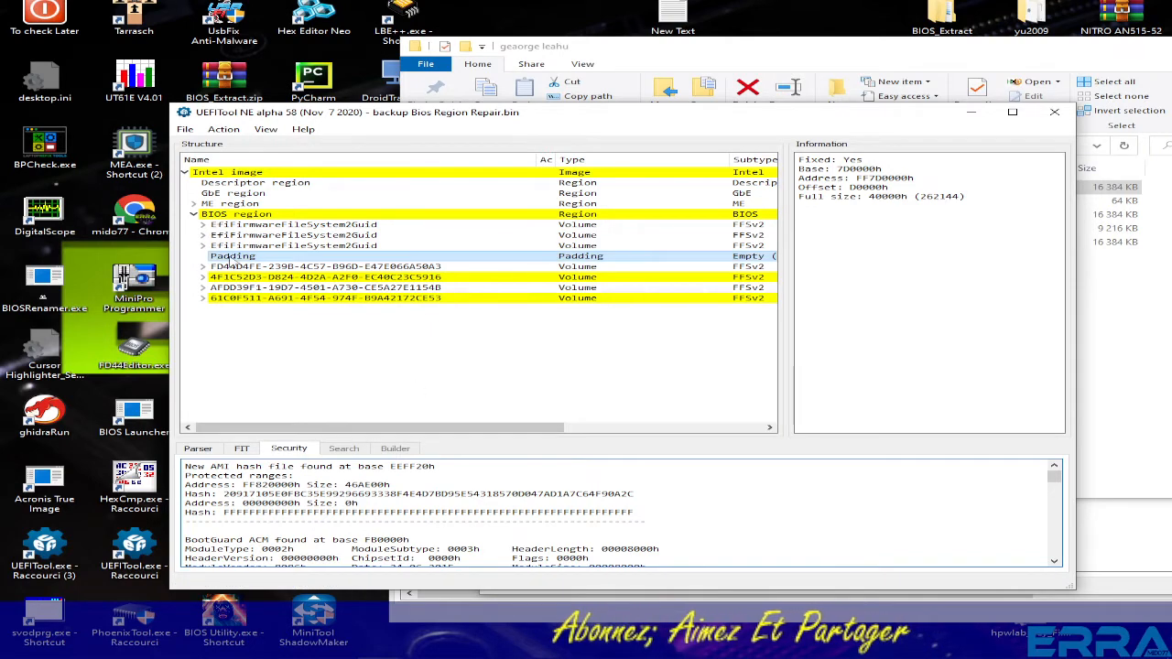
- Search UEFITool NE for the pasted key hex pattern, confirm two matches, then close UEFITool
key("ctrl+f")
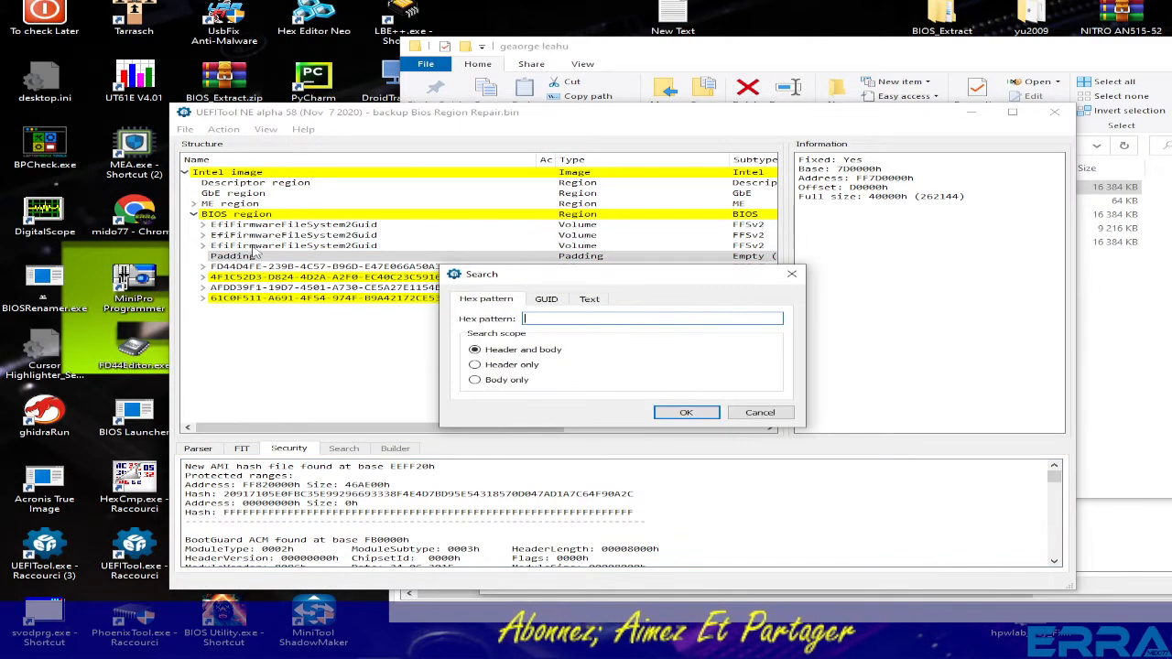
key("ctrl+v")
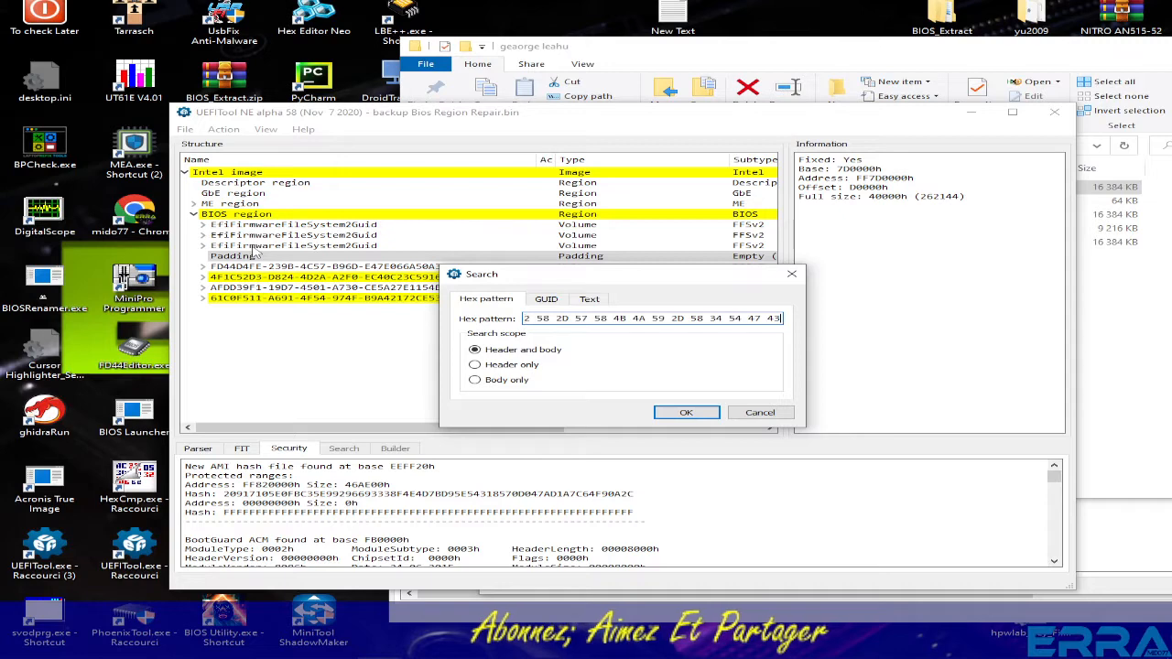
left_click(687, 413)
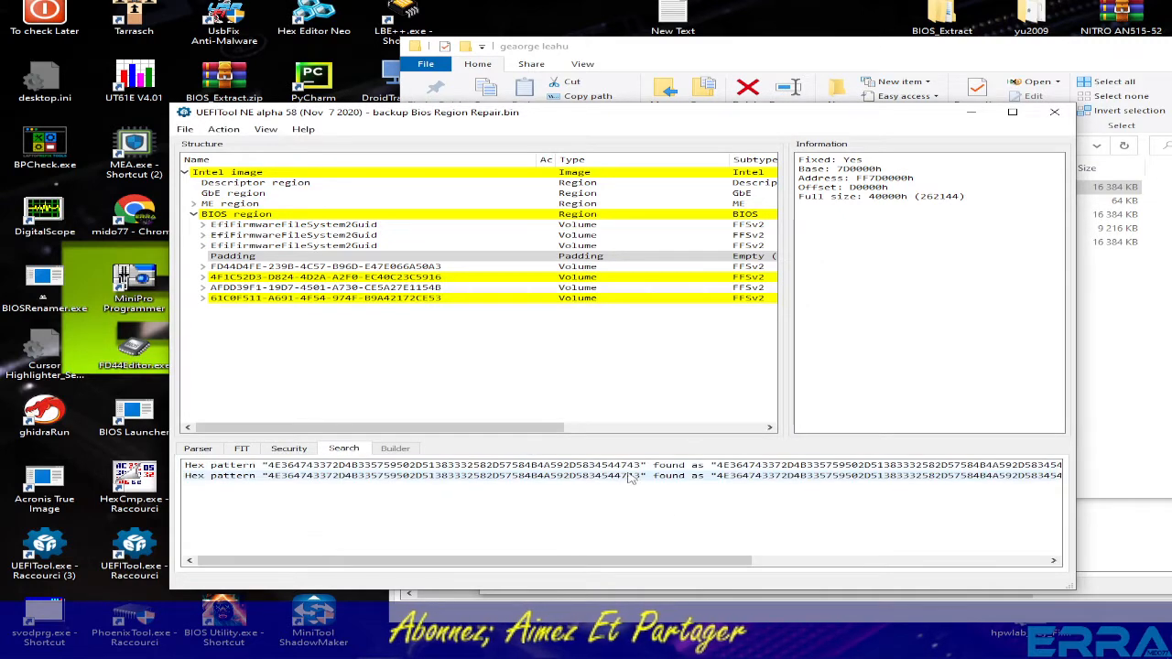
left_click(620, 475)
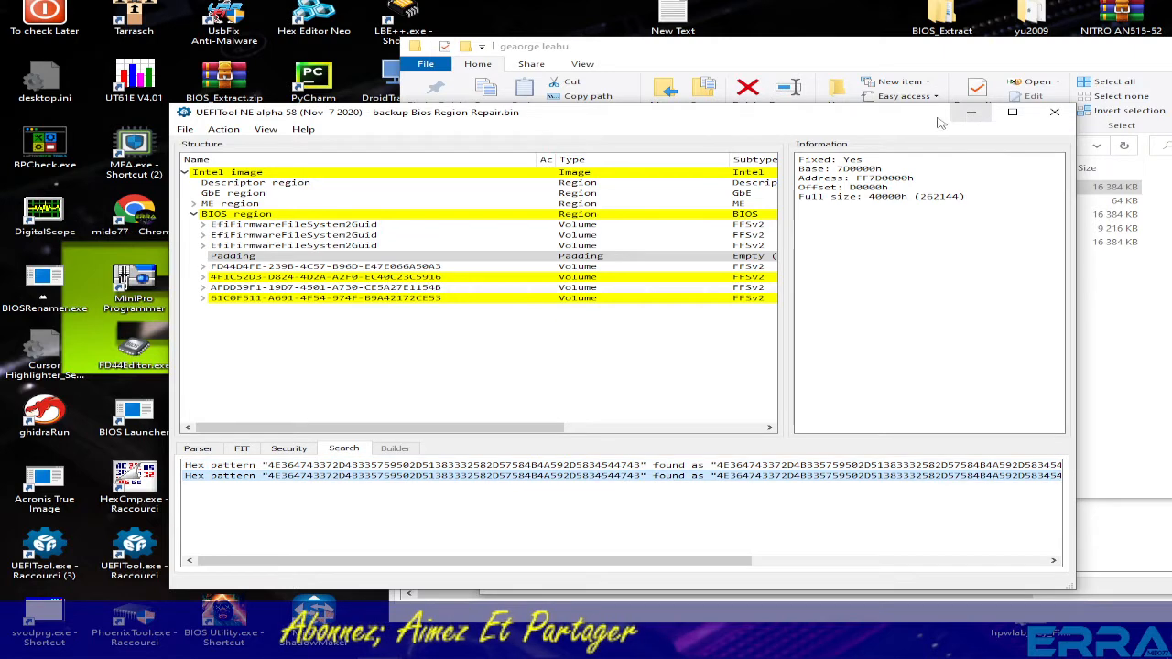
left_click_drag(935, 122, 868, 186)
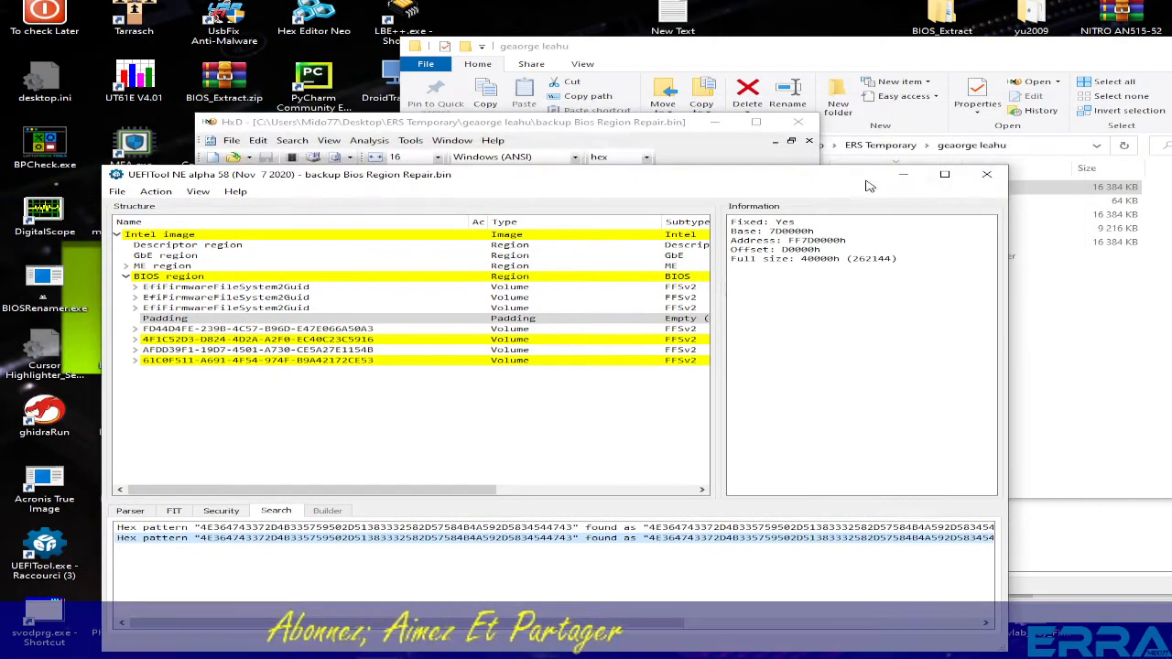
left_click(987, 174)
left_click(1002, 332)
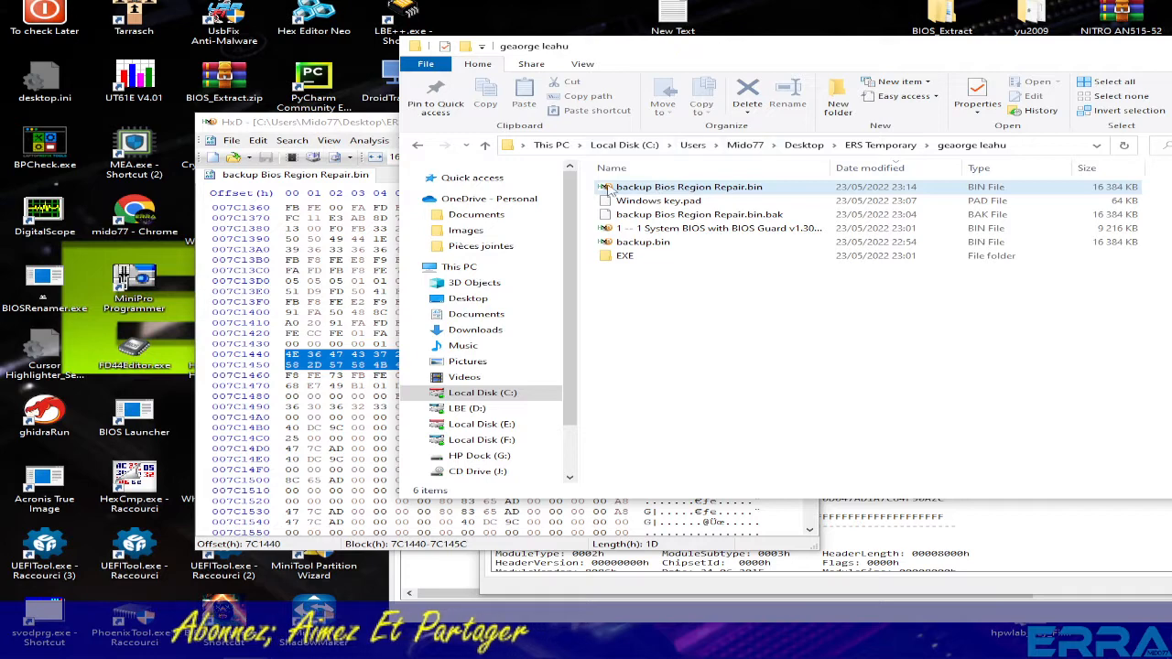
- Run BPCheck.exe on backup Bios Region Repair.bin, read Bios Region 0700000–0ffffff, then close it
left_click(609, 188)
double_click(51, 151)
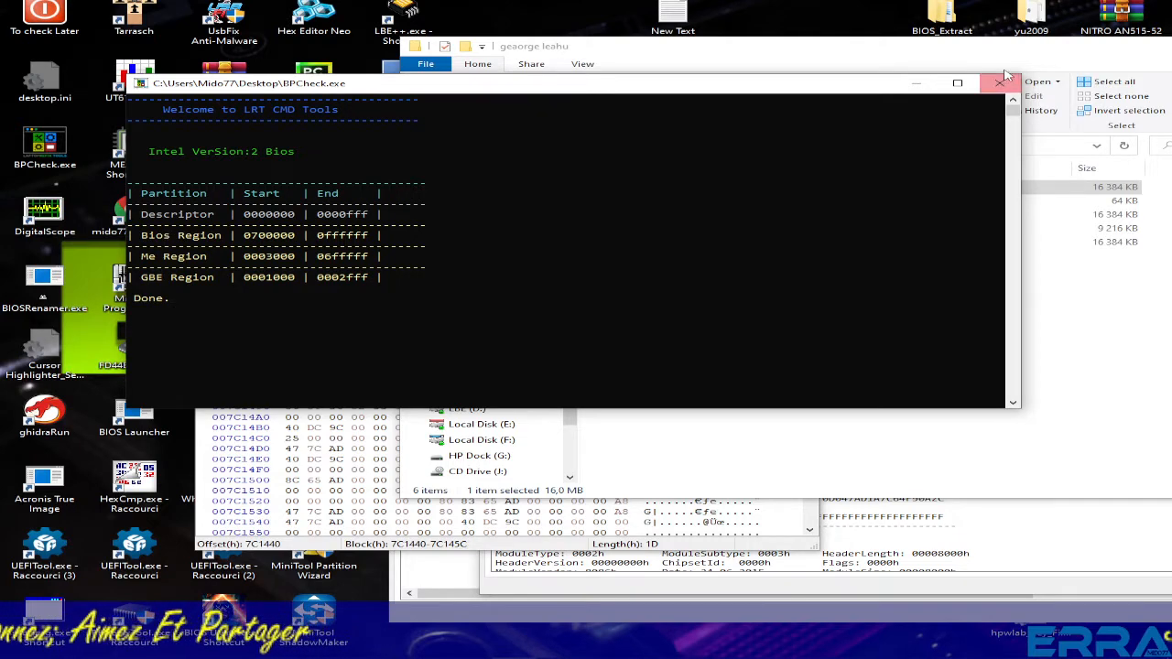
left_click(999, 83)
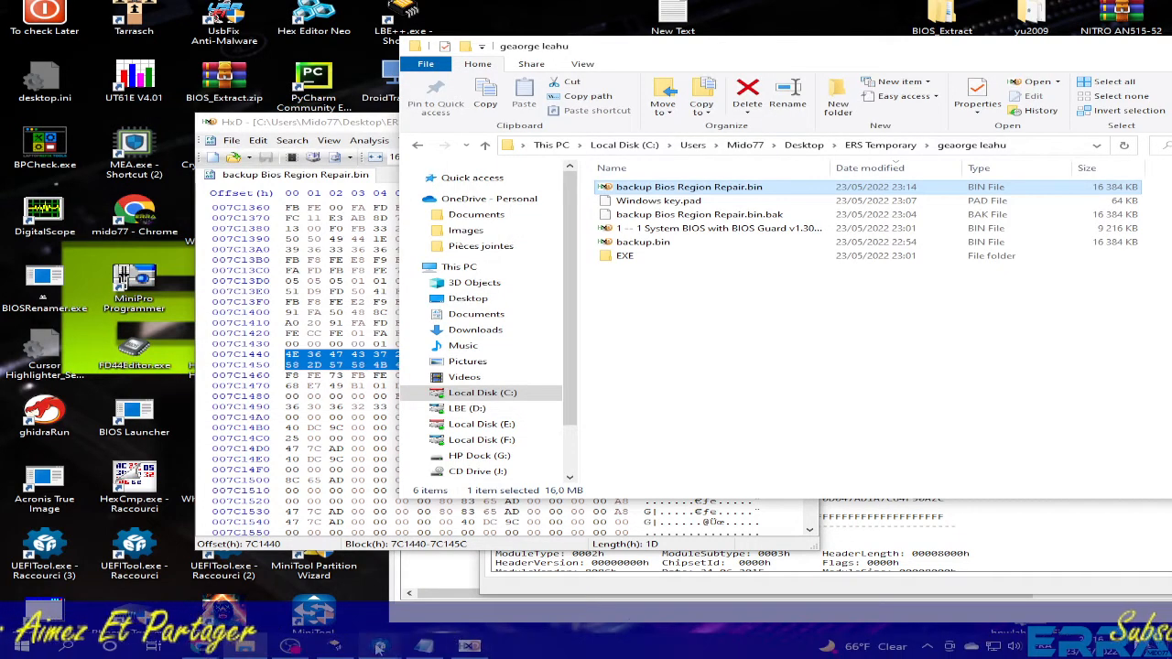
left_click(469, 646)
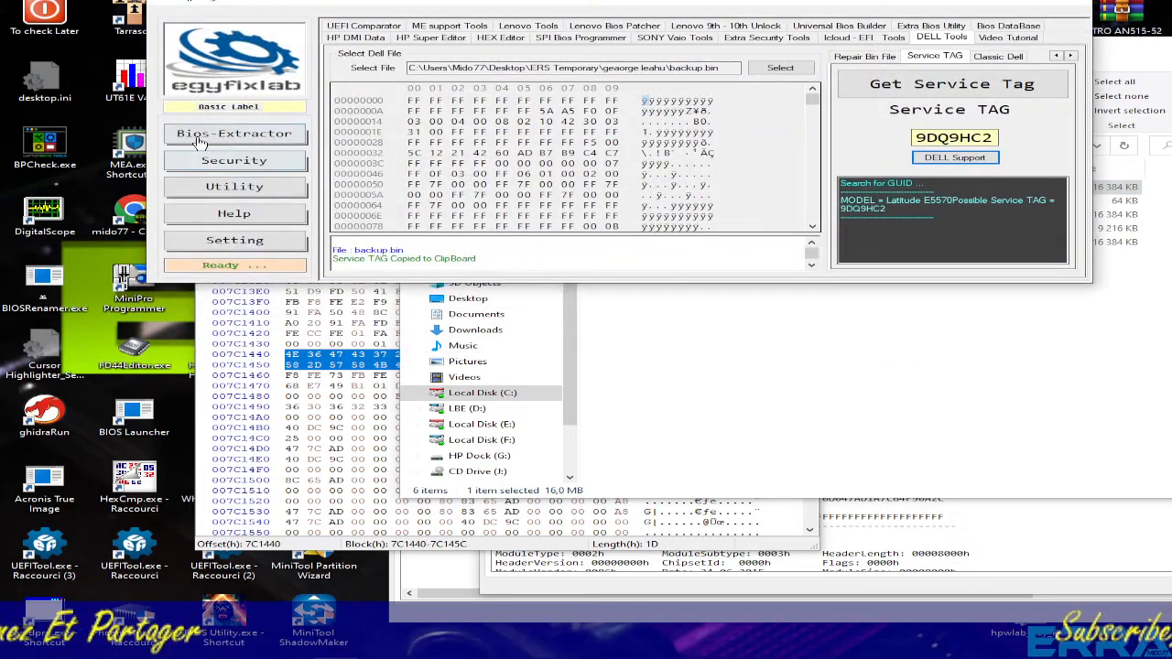
left_click(240, 188)
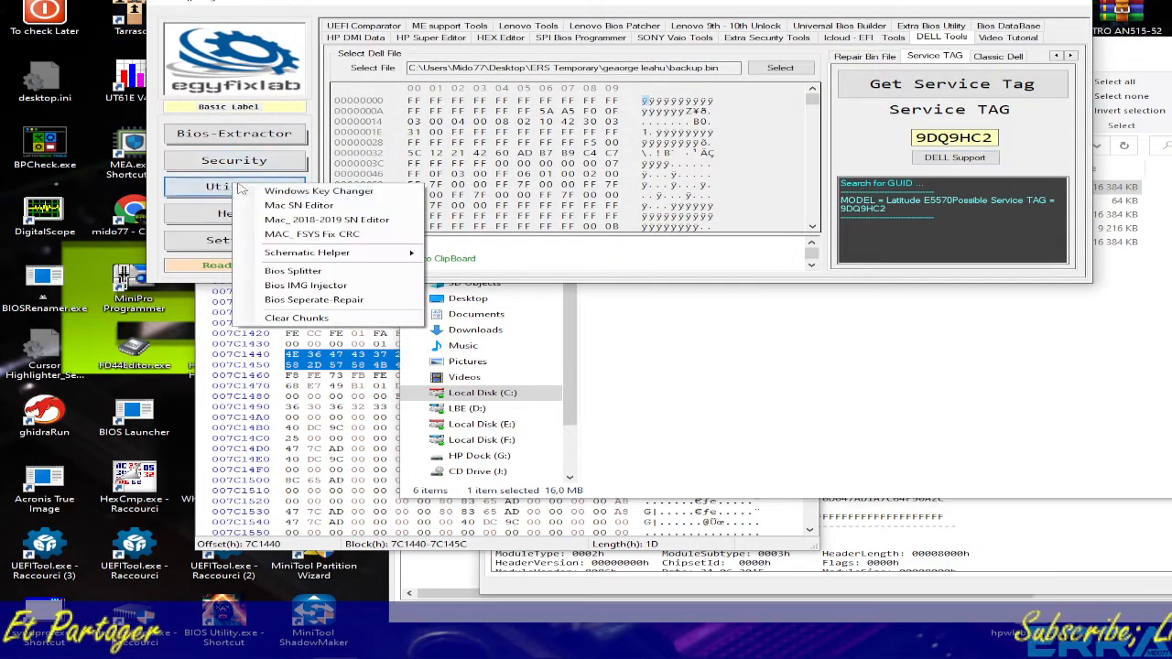
left_click(316, 191)
left_click(793, 240)
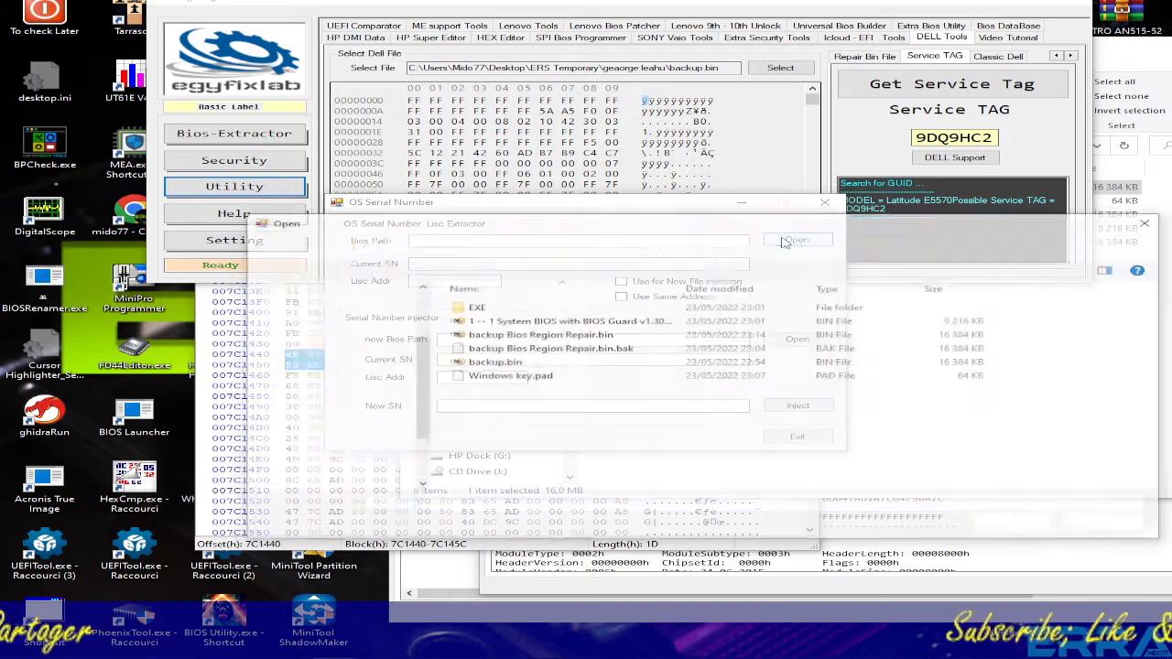
double_click(470, 309)
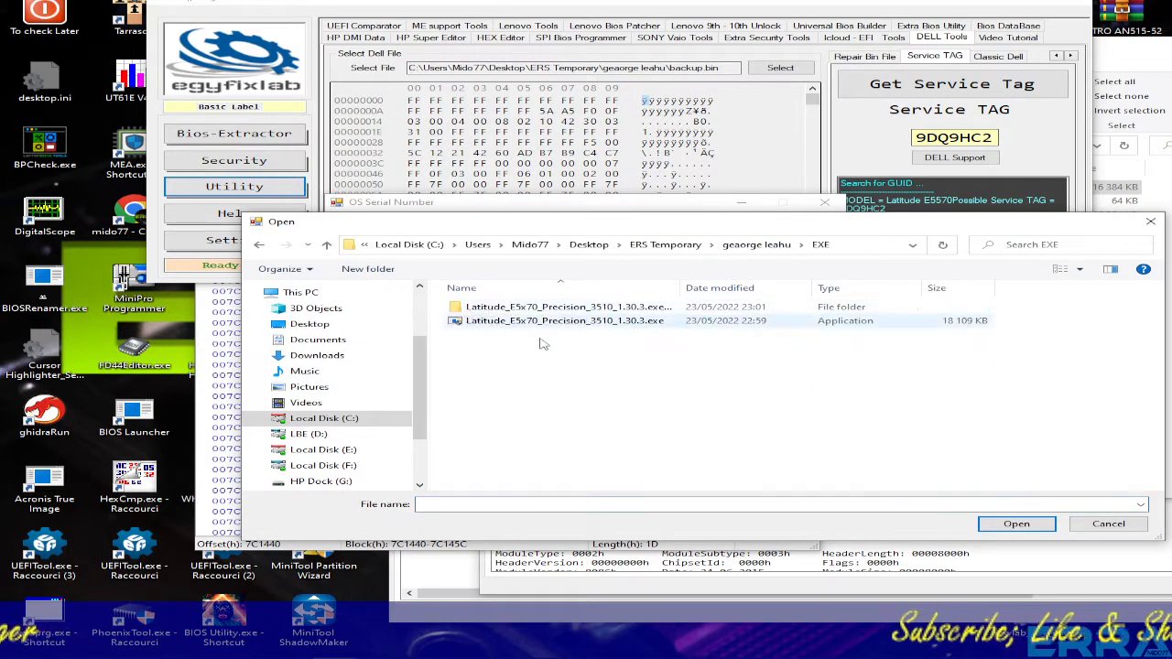
left_click(326, 244)
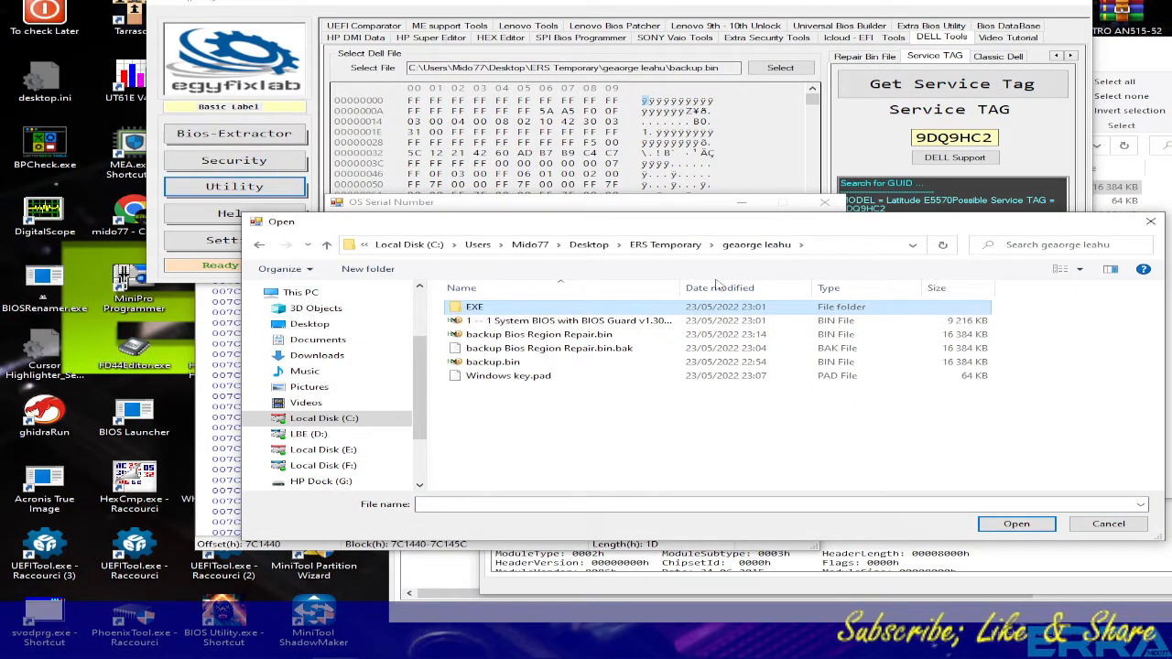
left_click(720, 288)
double_click(549, 308)
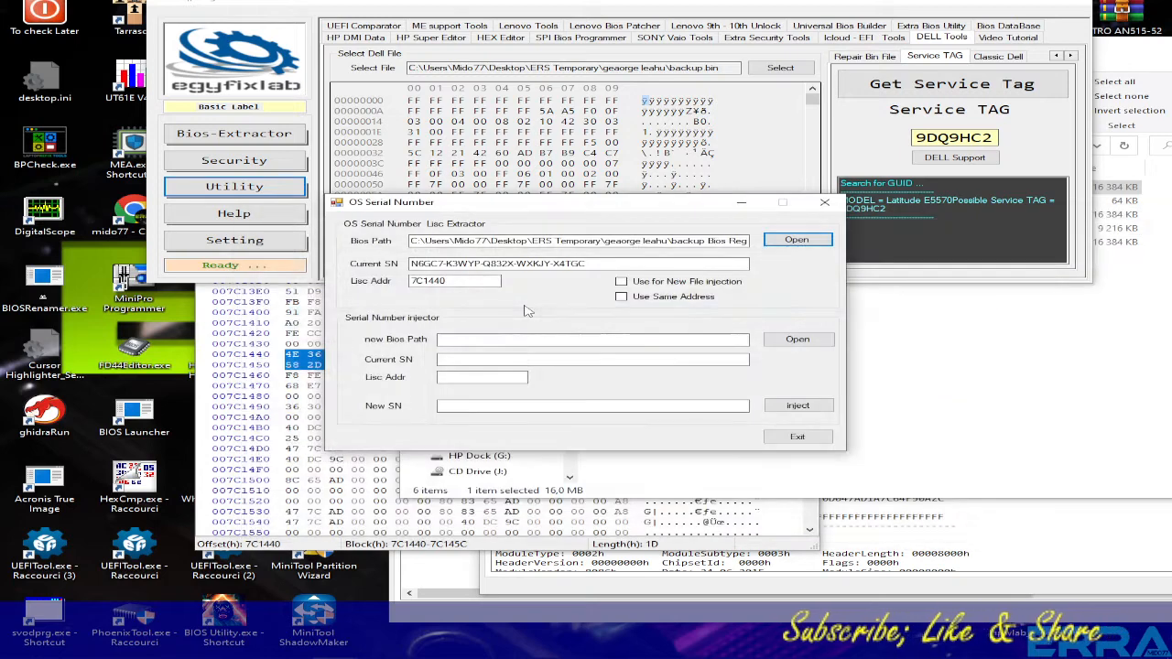
left_click_drag(586, 264, 410, 263)
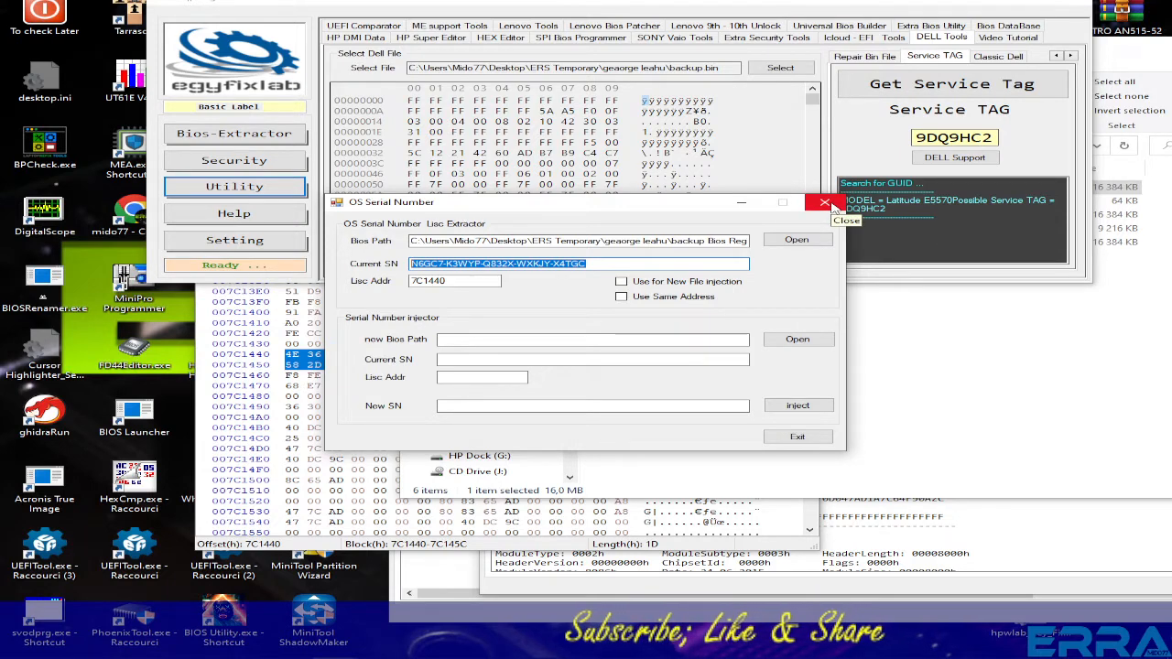
left_click(964, 426)
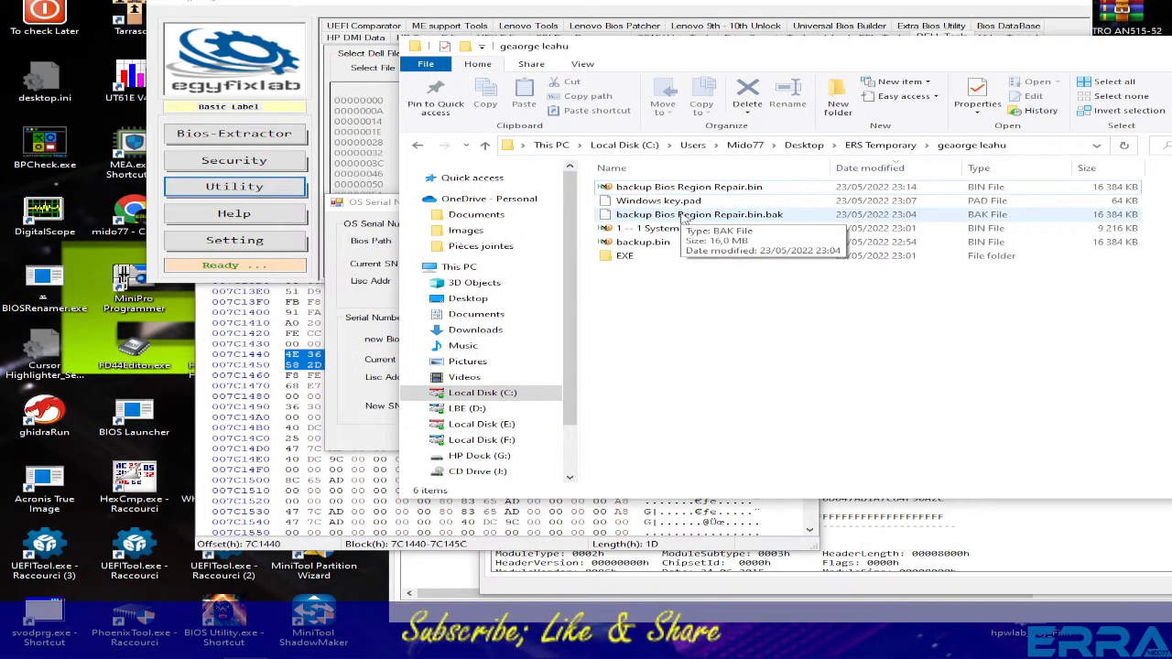
left_click_drag(985, 56, 746, 66)
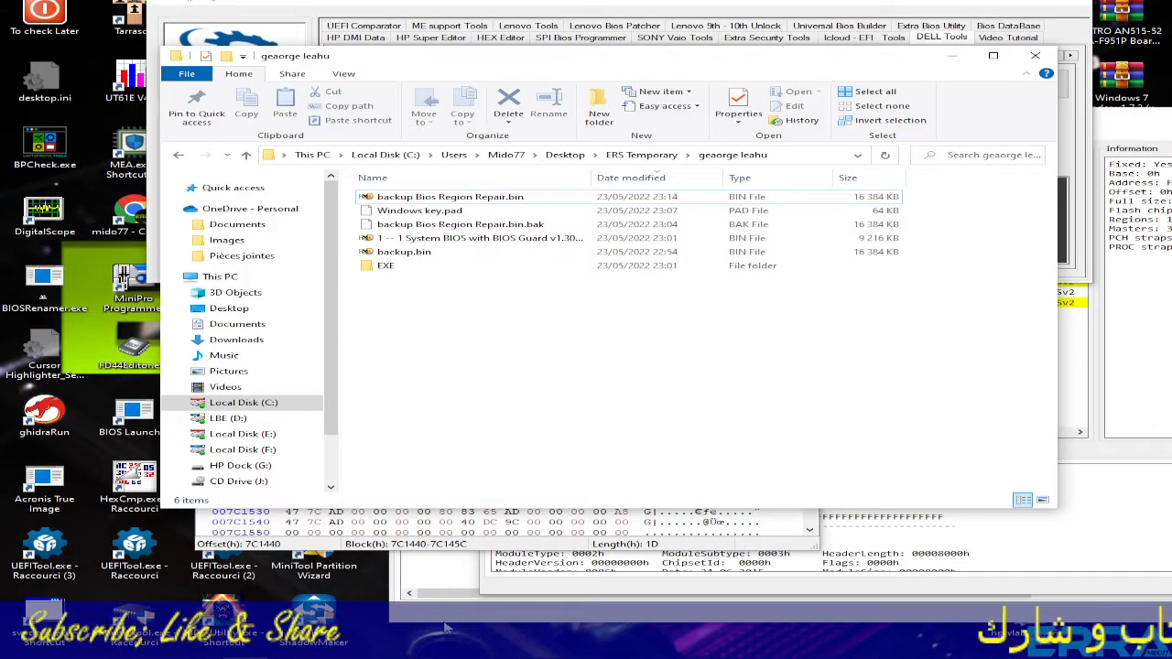
mouse_move(209, 651)
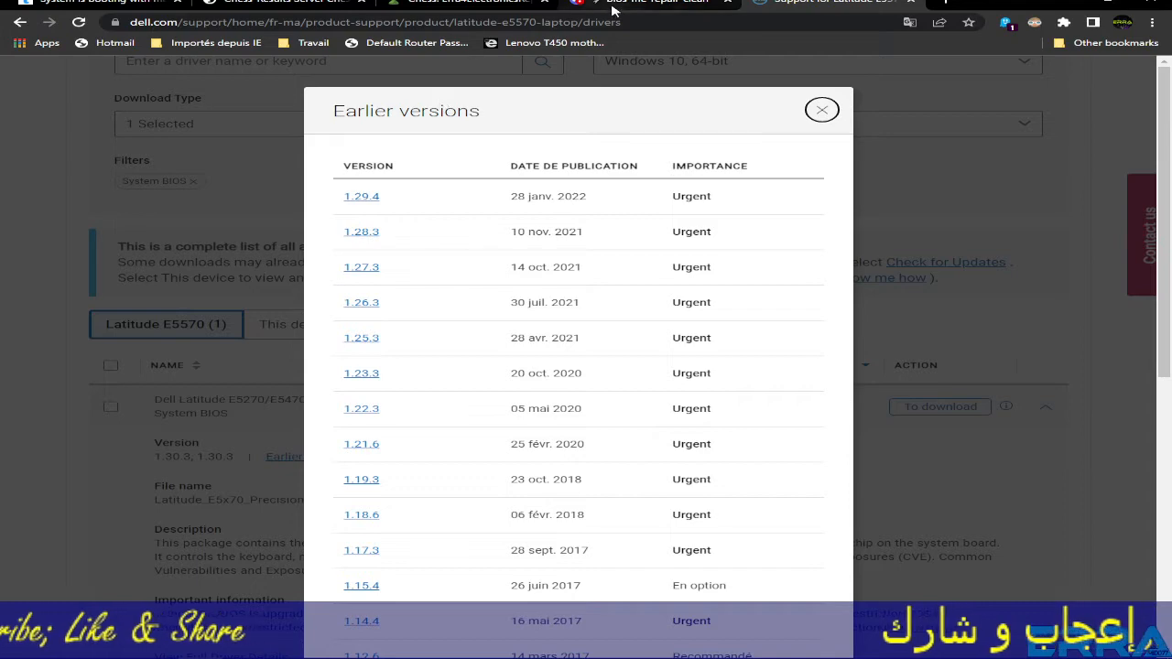
left_click(612, 9)
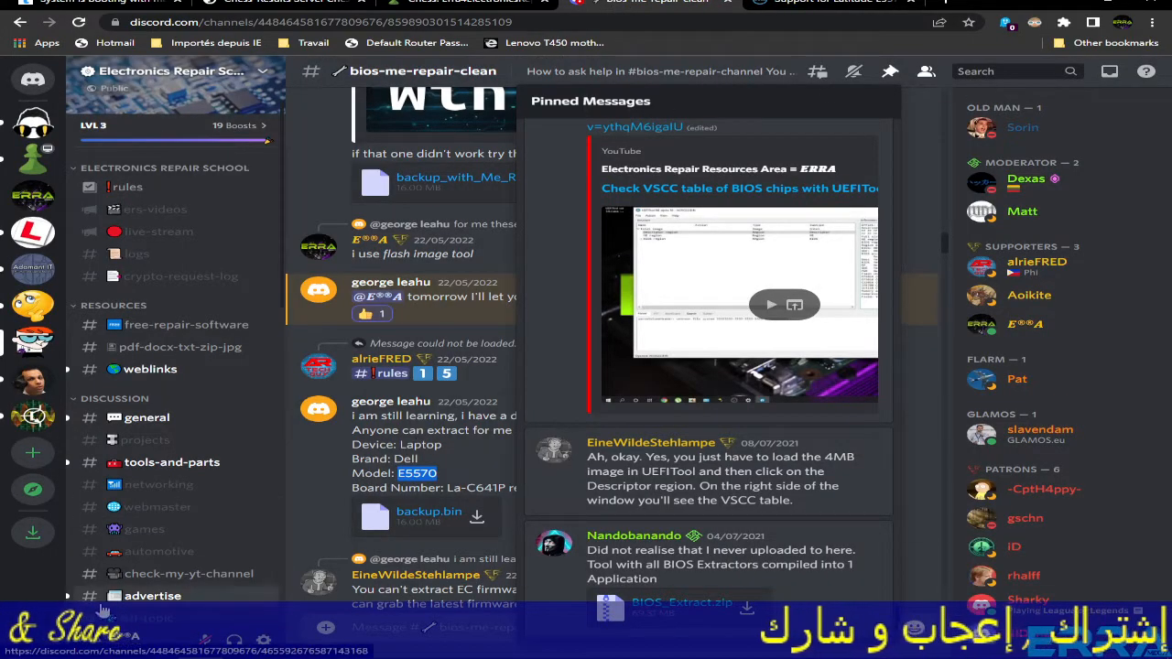
left_click(458, 499)
scroll(698, 459, "down", 1)
scroll(695, 459, "down", 15)
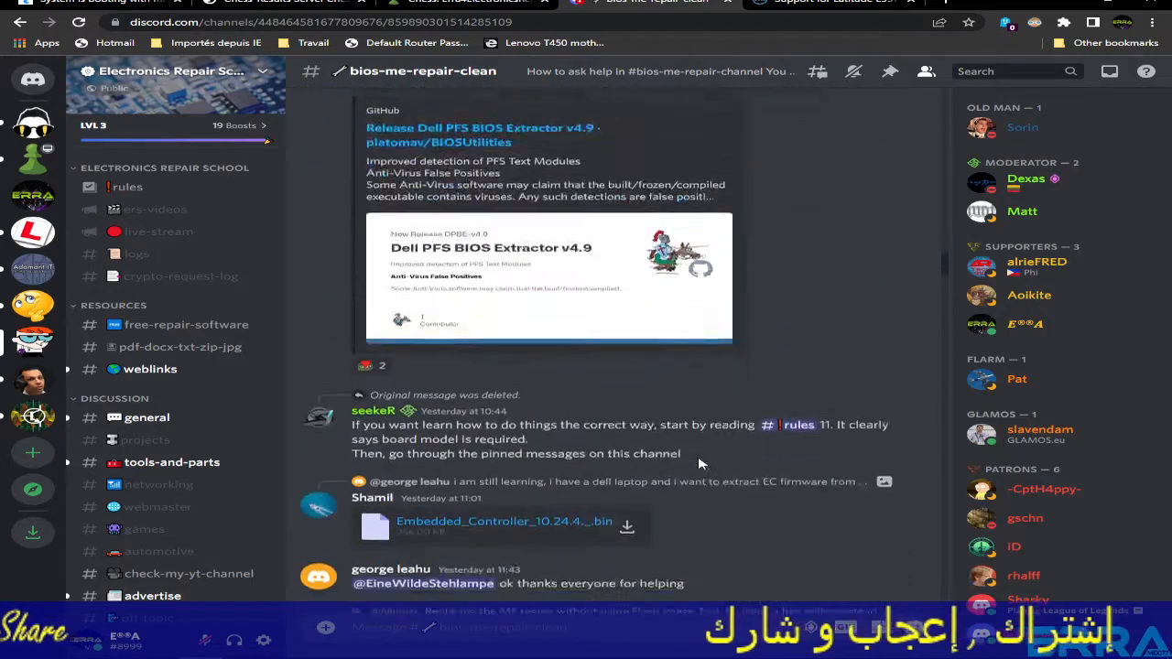
scroll(699, 468, "up", 5)
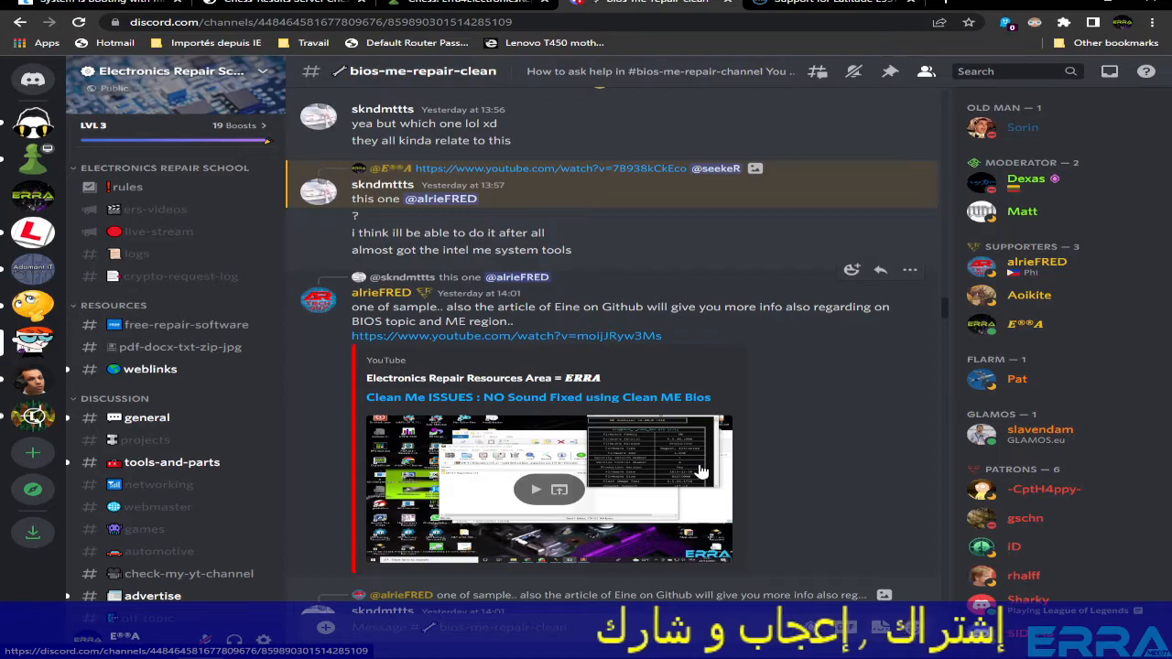
scroll(403, 416, "down", 10)
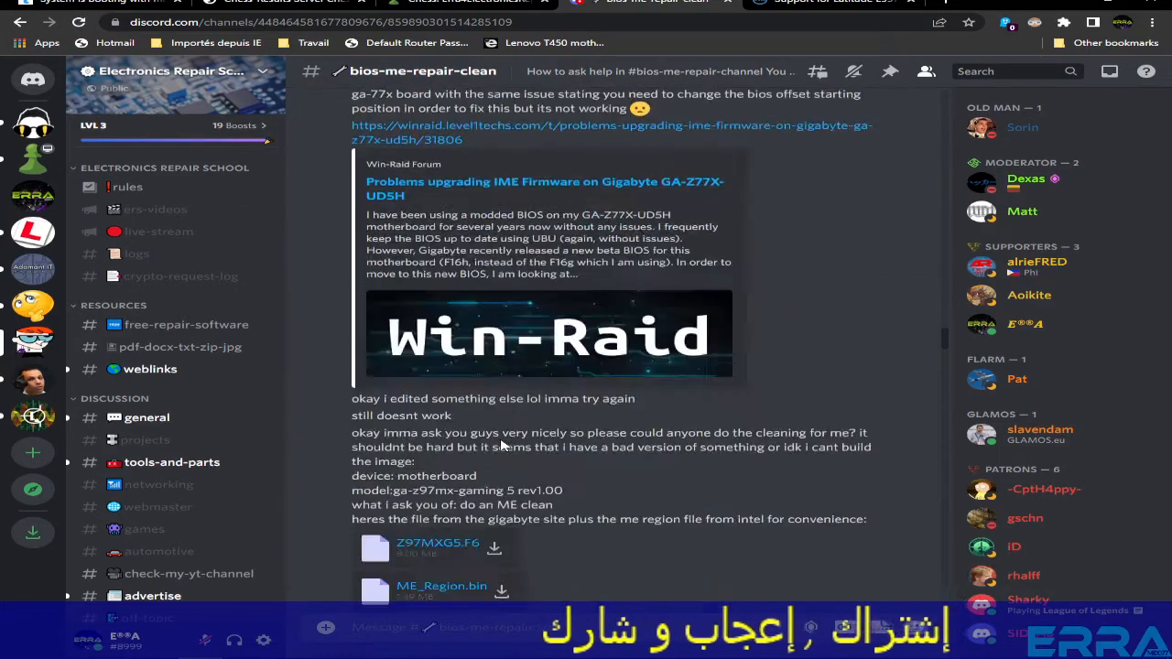
scroll(508, 450, "down", 15)
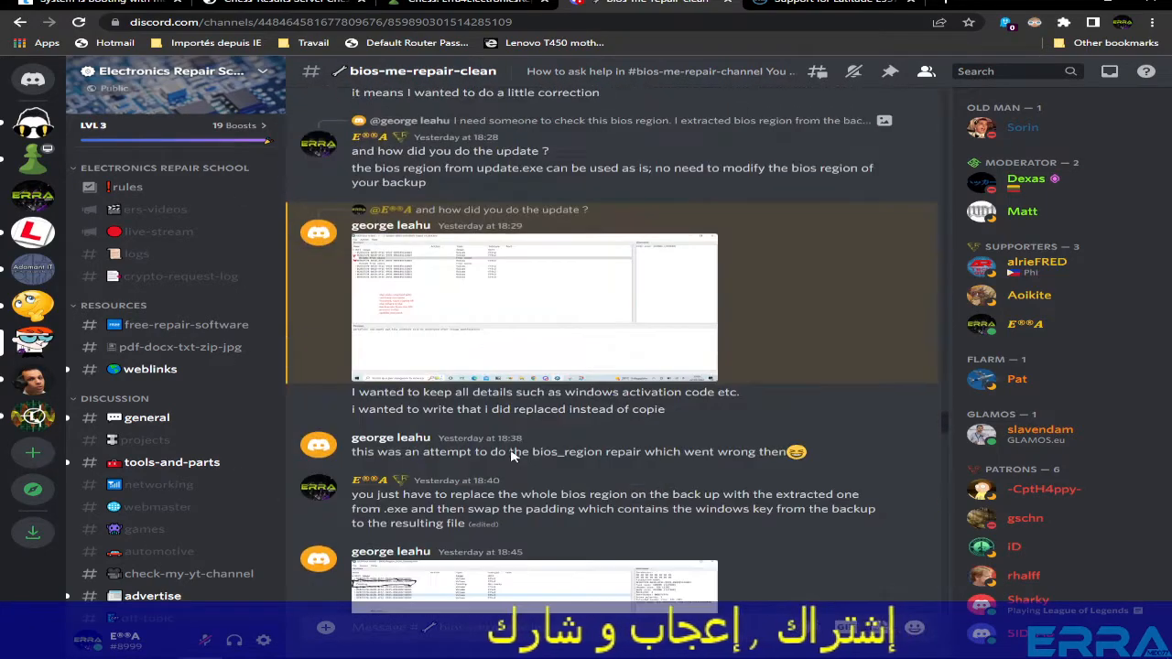
scroll(513, 455, "up", 10)
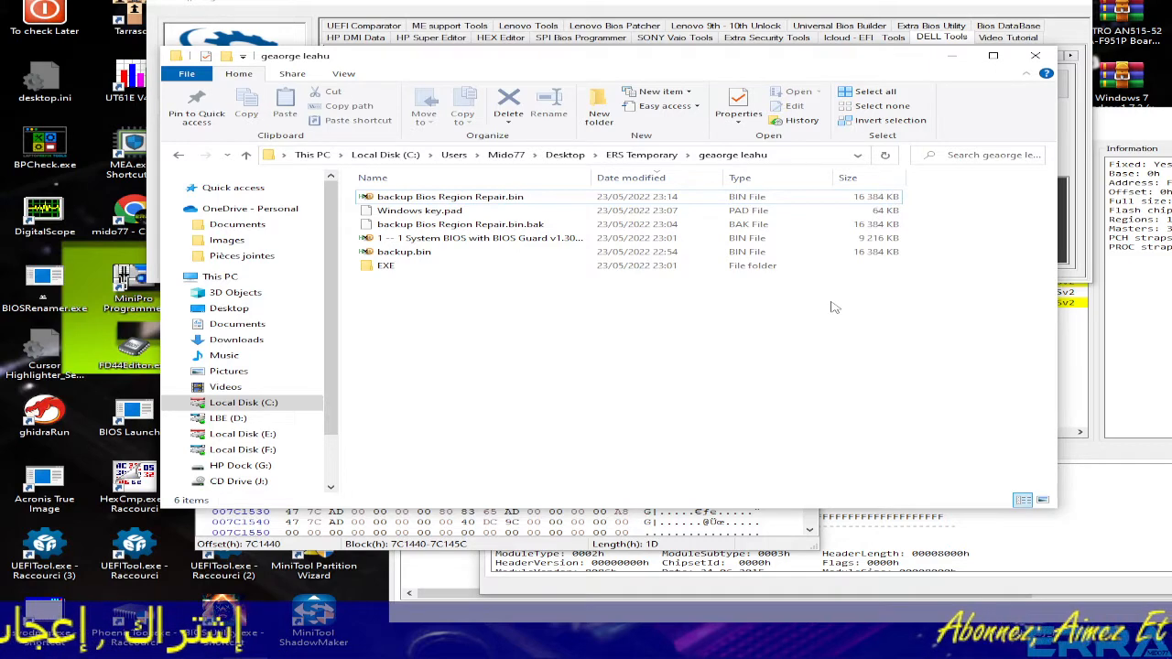
- Close the folder window, the OS Serial Number tool, HxD and the repair-file UEFITool
left_click(1038, 57)
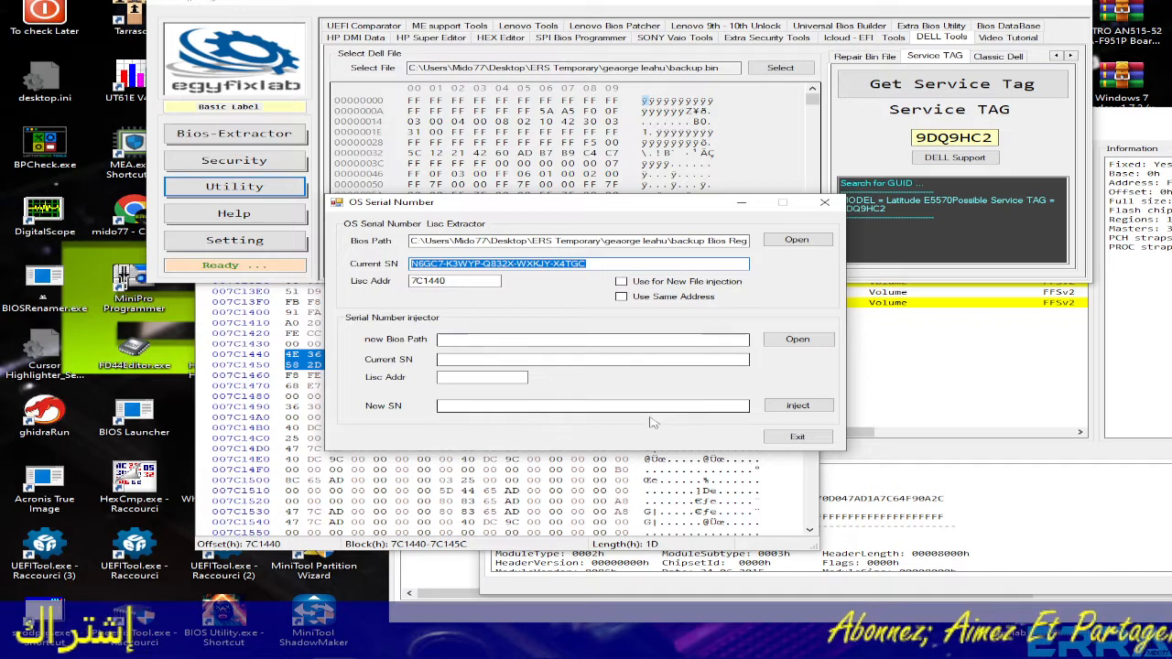
left_click(798, 437)
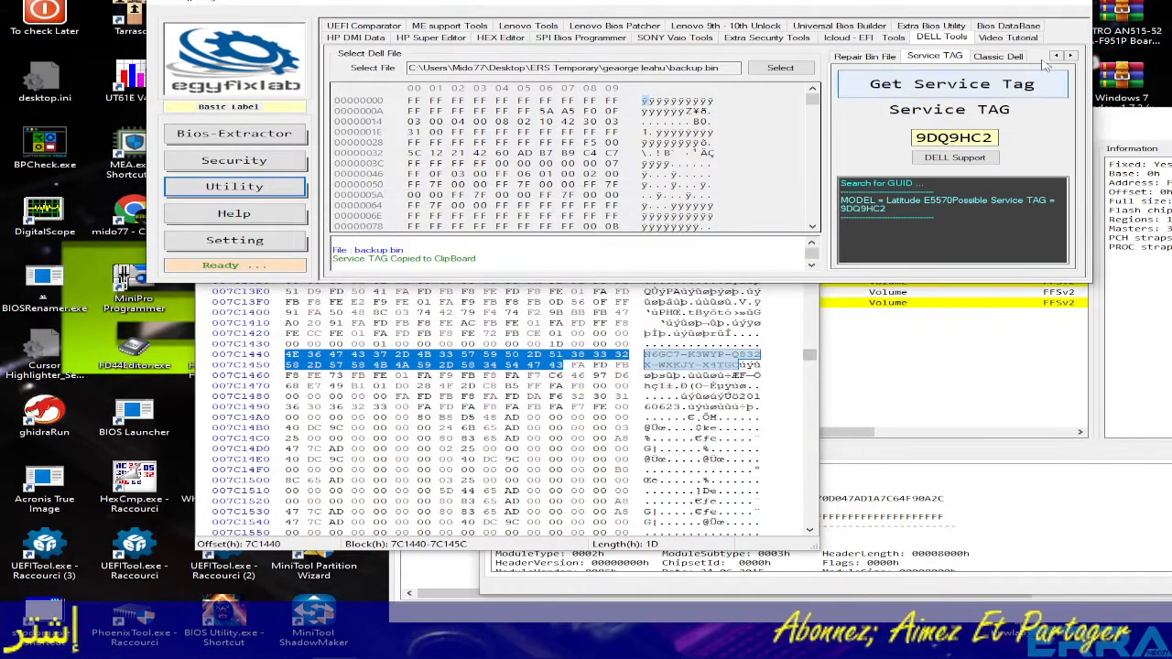
left_click(785, 452)
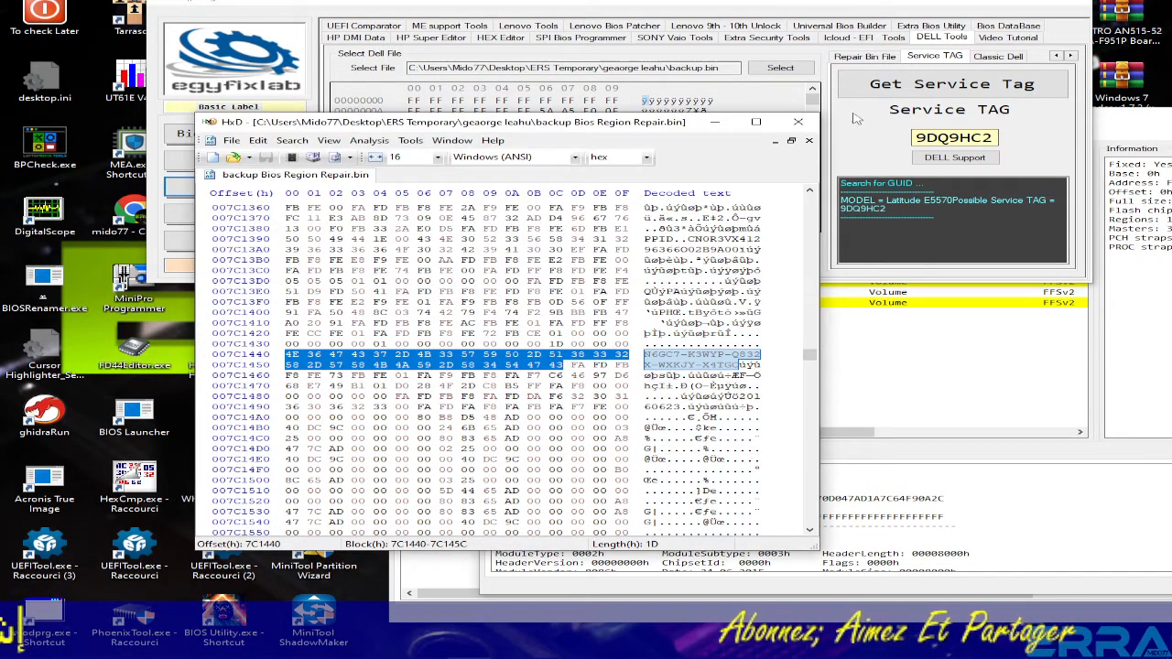
left_click(796, 122)
left_click(999, 397)
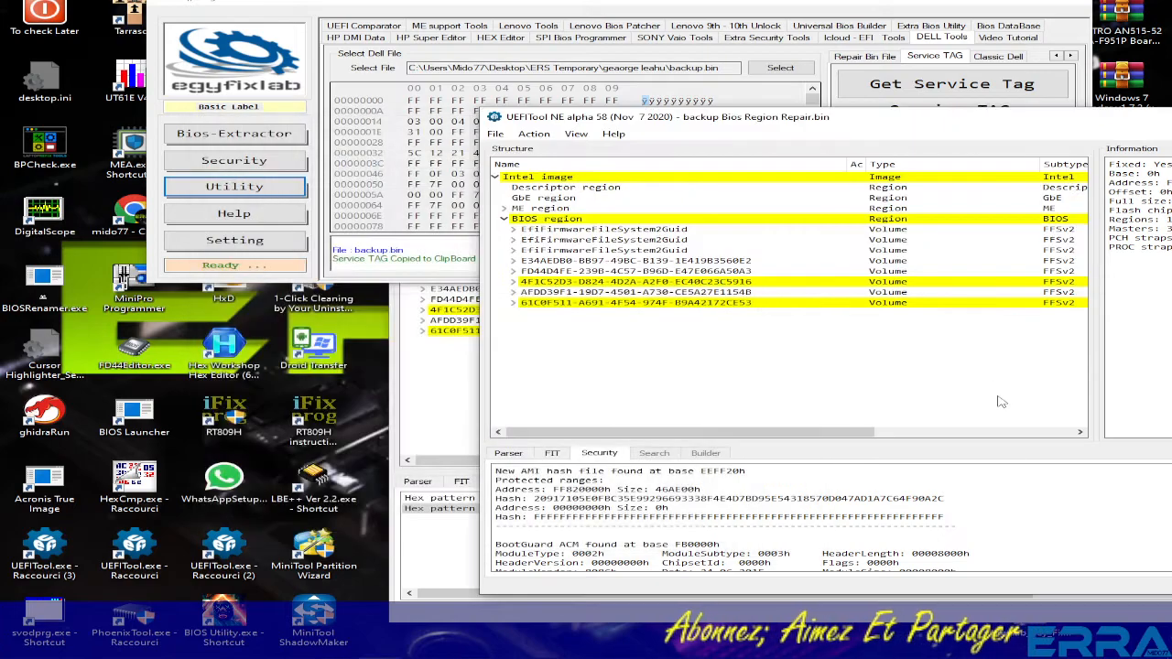
left_click_drag(1017, 125, 536, 152)
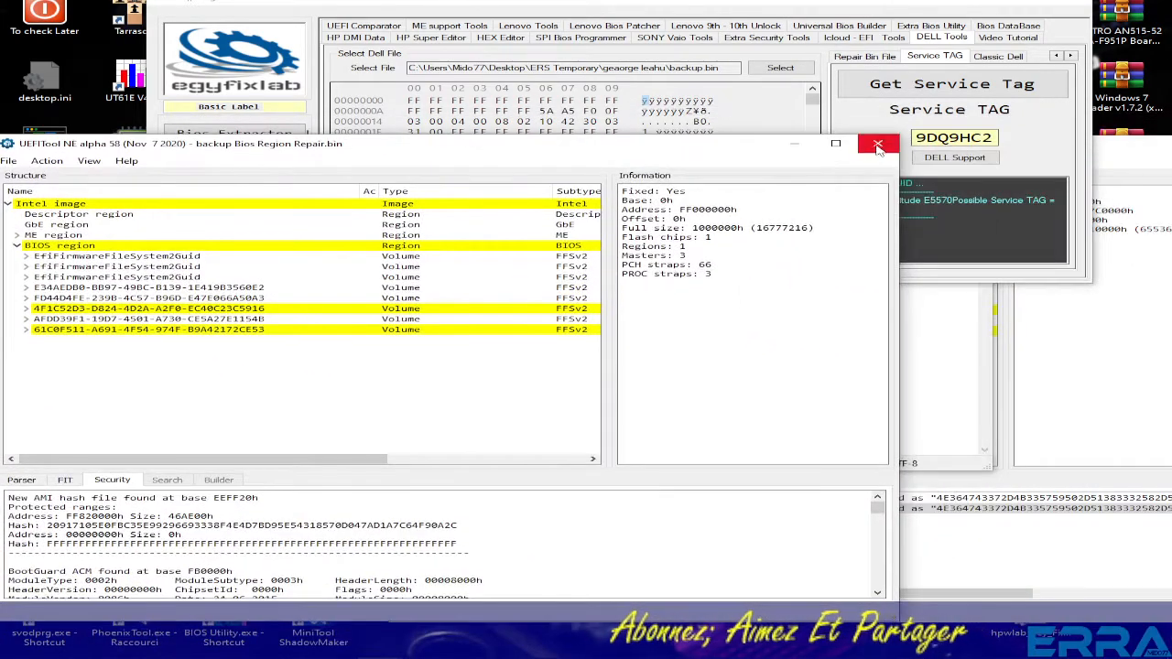
left_click(878, 146)
- Close the Notepad offset note without saving, then close the UEFITool showing backup.bin
left_click(926, 382)
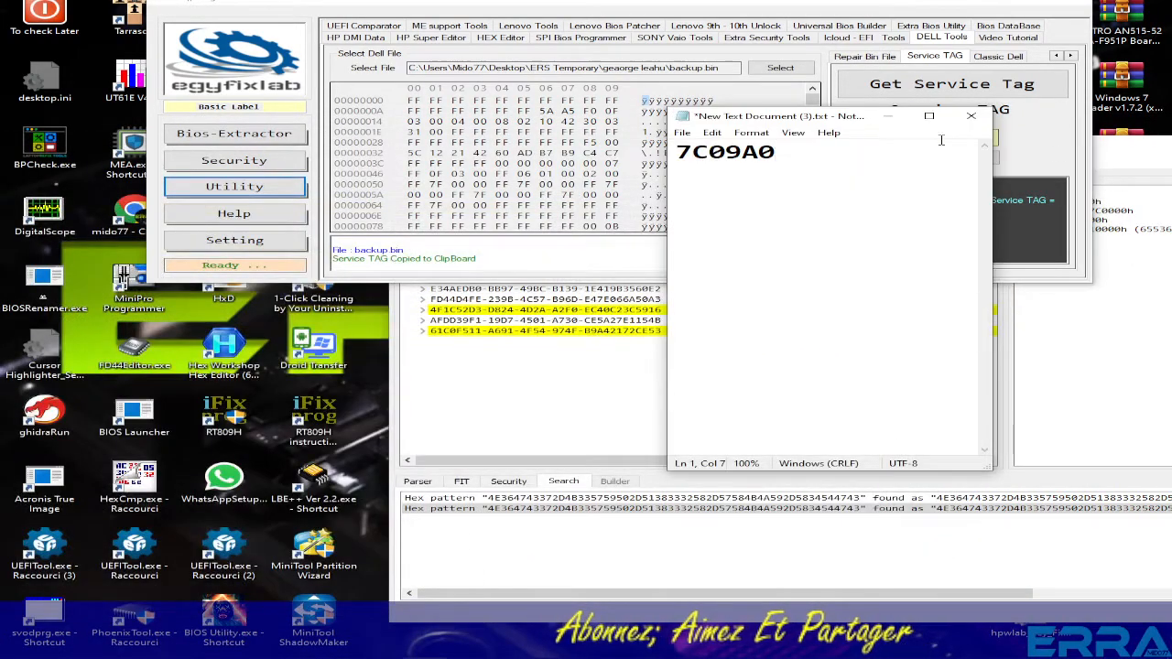
left_click(971, 115)
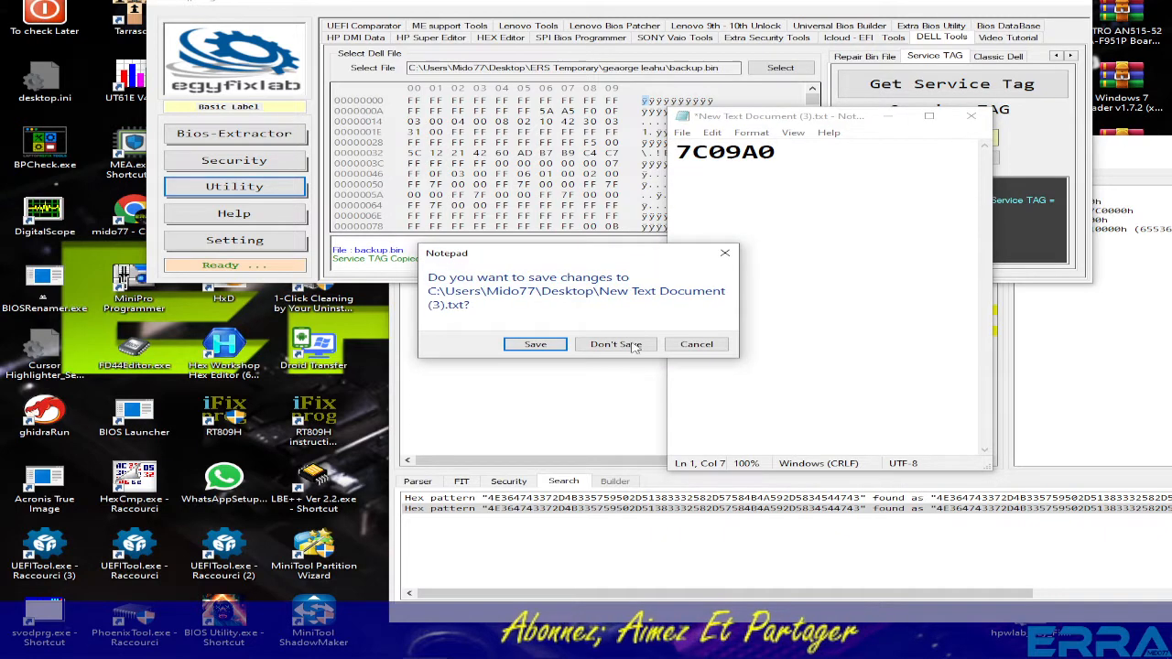
left_click(697, 345)
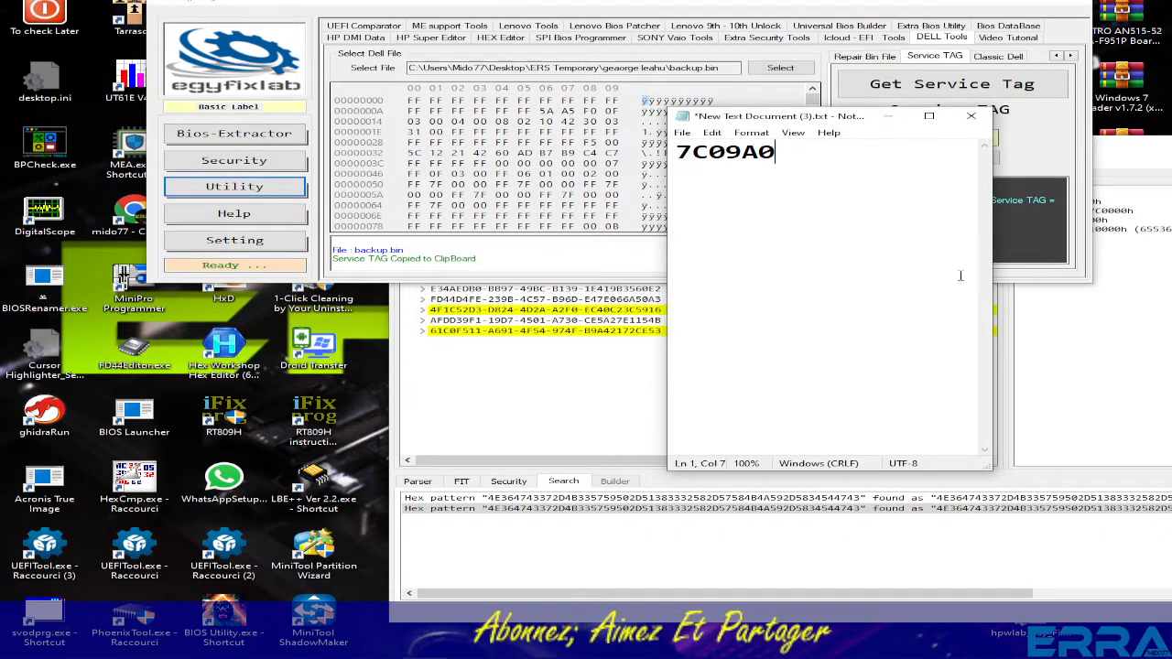
left_click(971, 115)
left_click(616, 345)
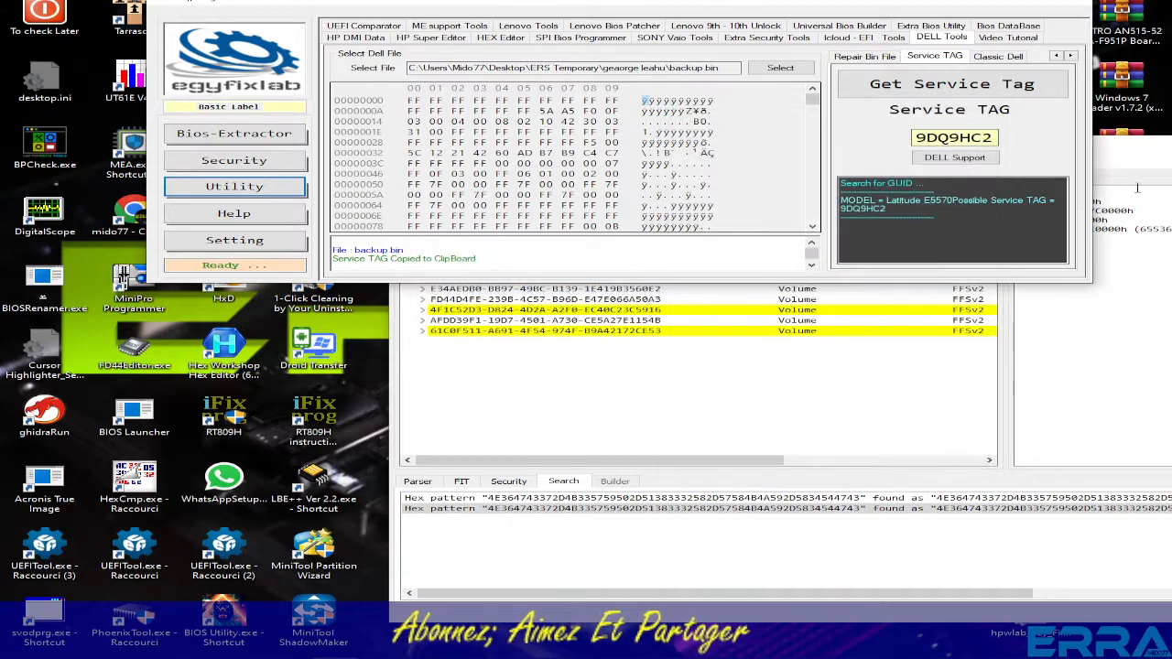
left_click_drag(1123, 146, 711, 161)
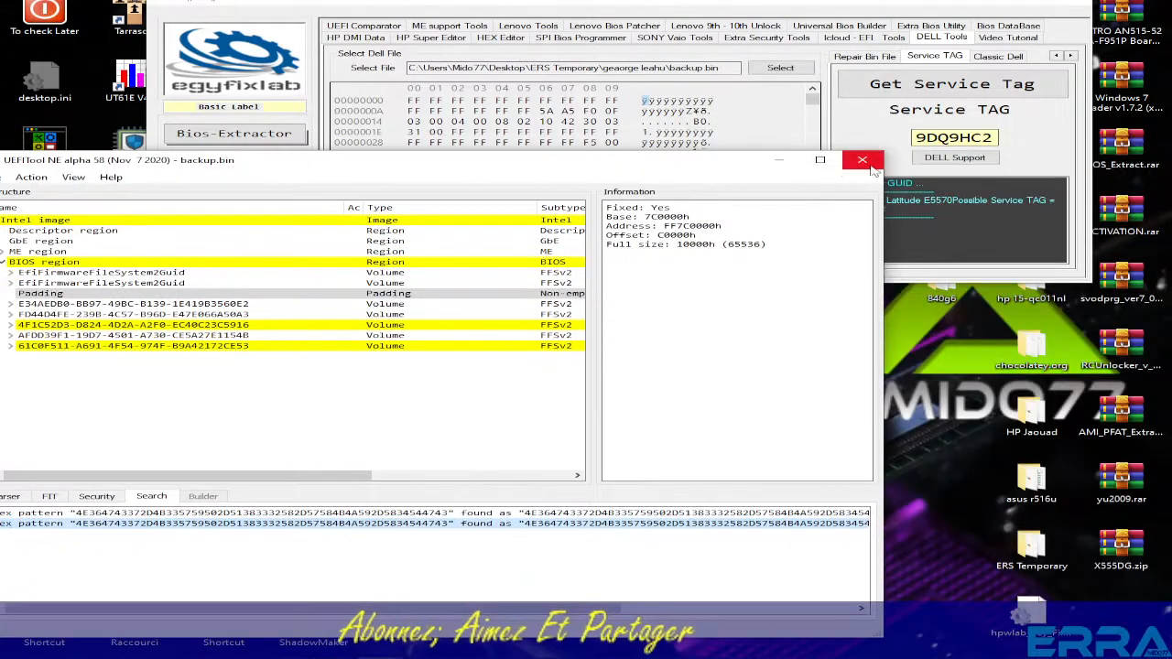
left_click(873, 168)
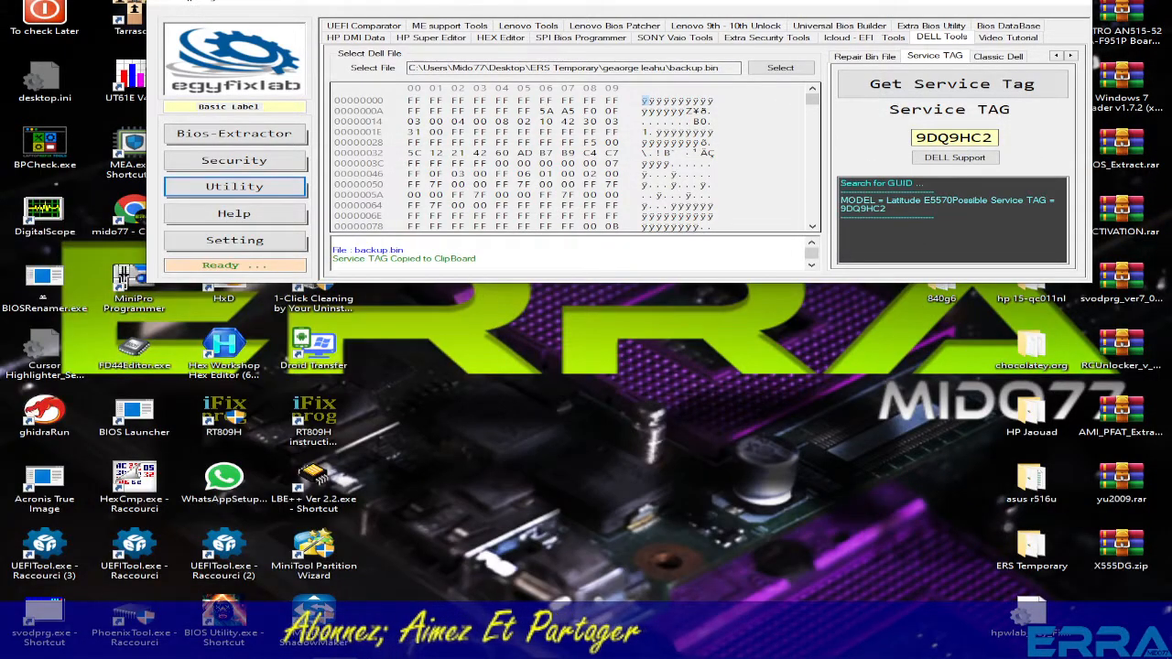
mouse_move(199, 646)
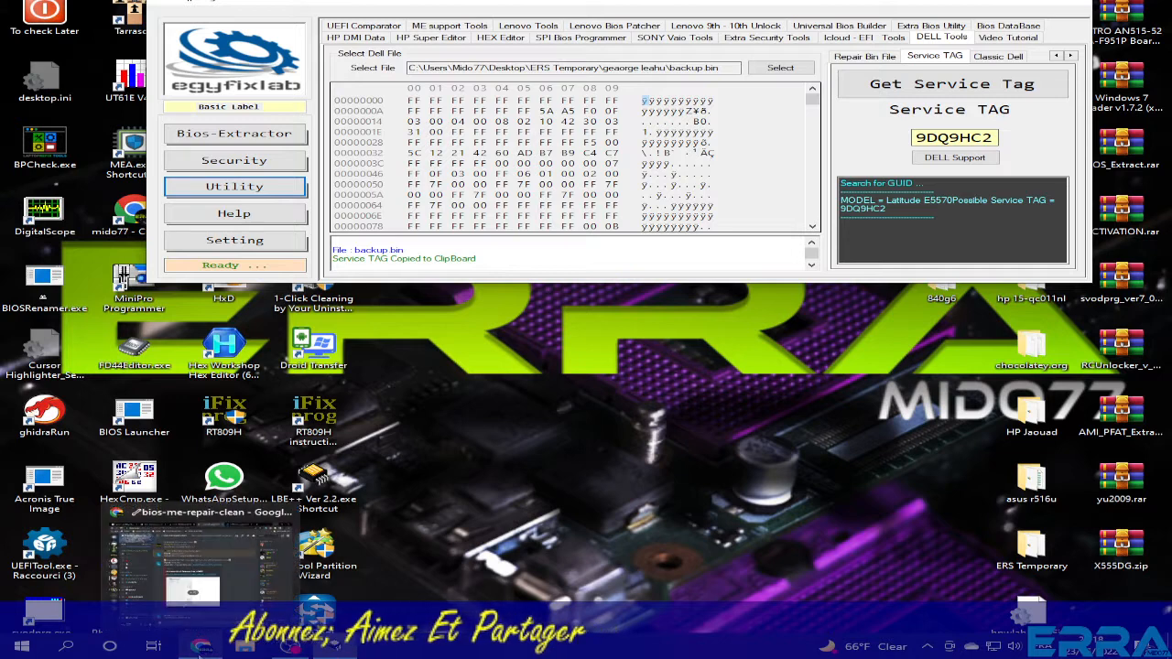